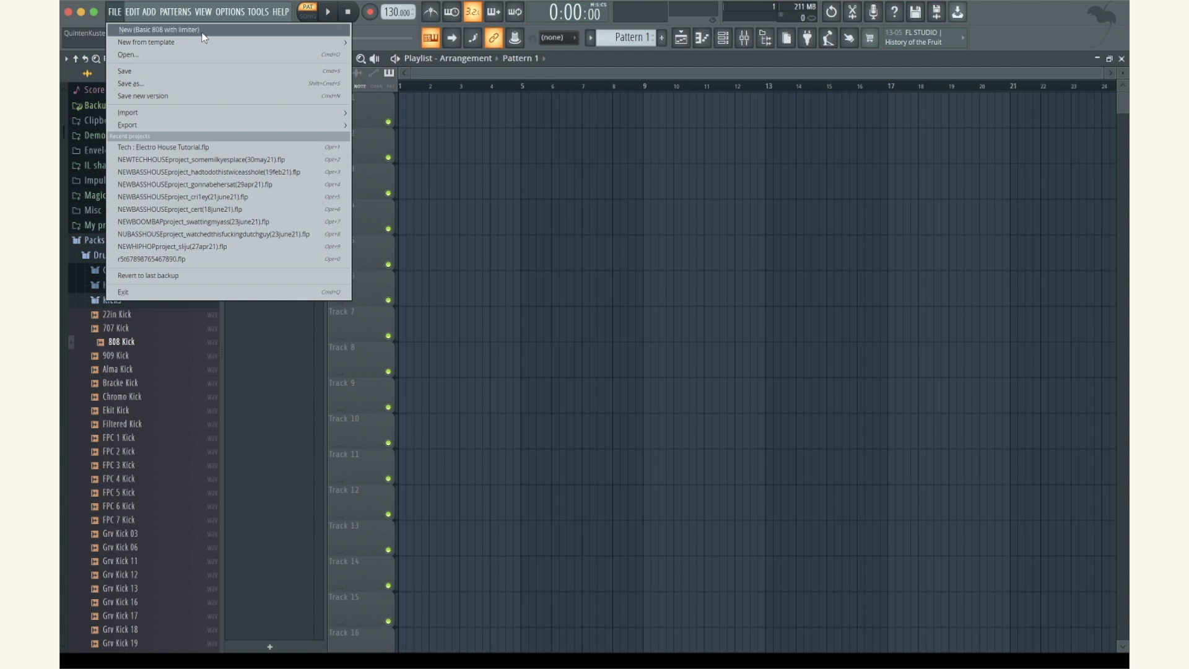
Create a new project from the Basic 808 with limiter template and place Pattern 1 at the start of Track 1
mouse_move(203, 43)
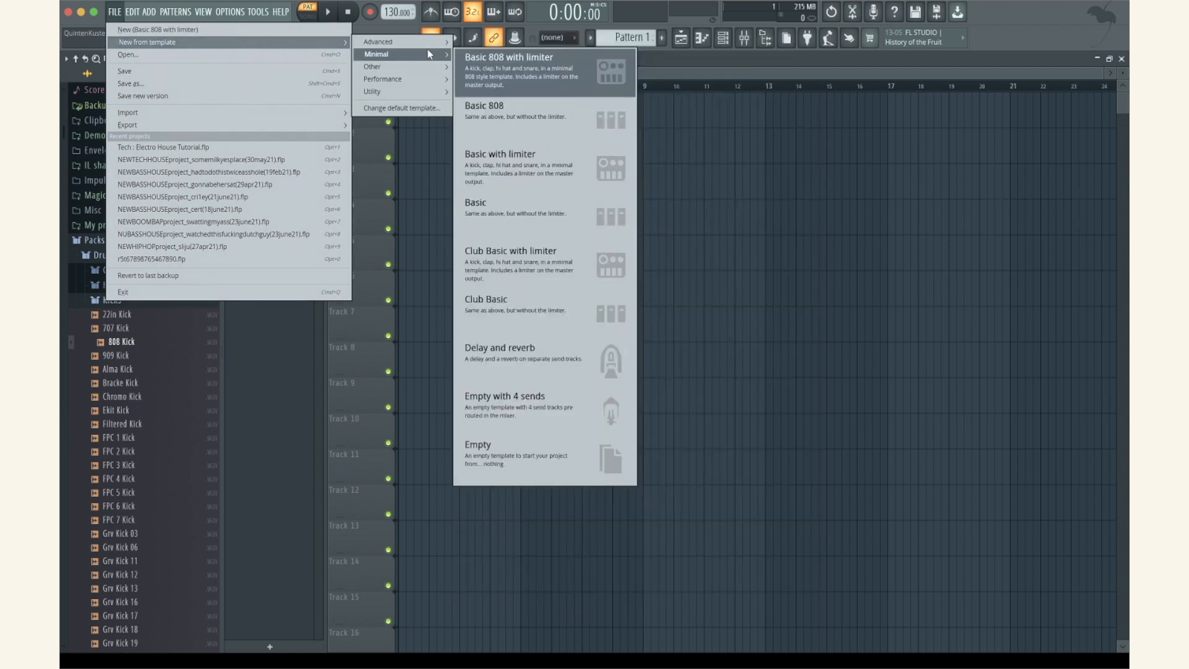
left_click(512, 72)
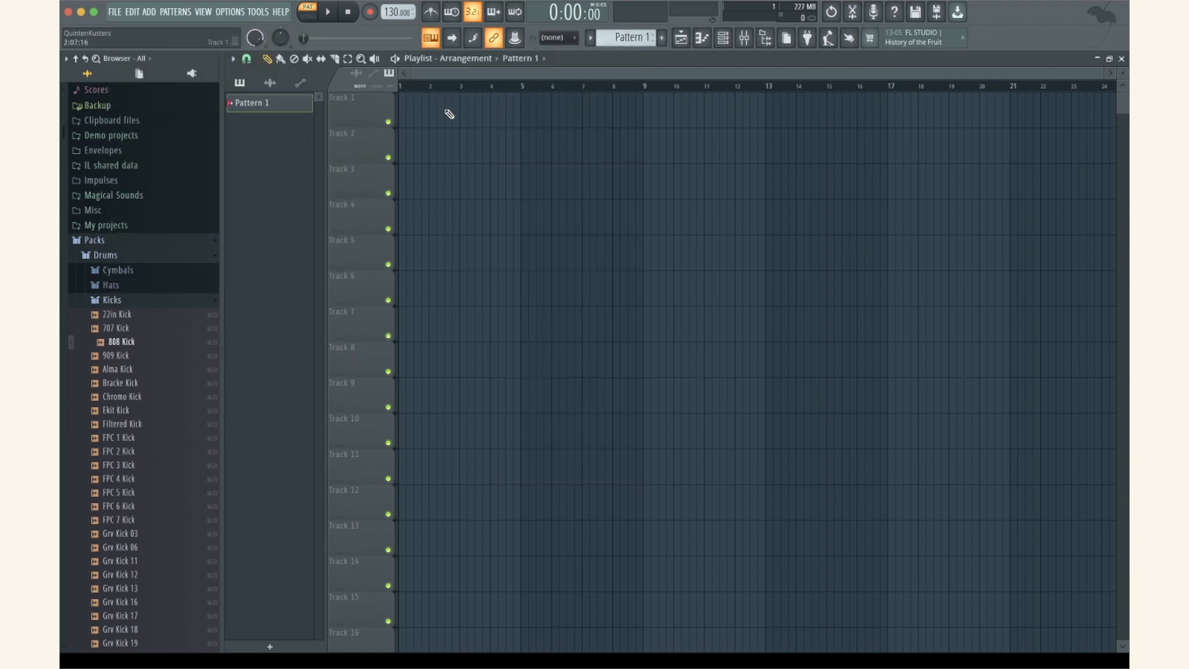
left_click(412, 111)
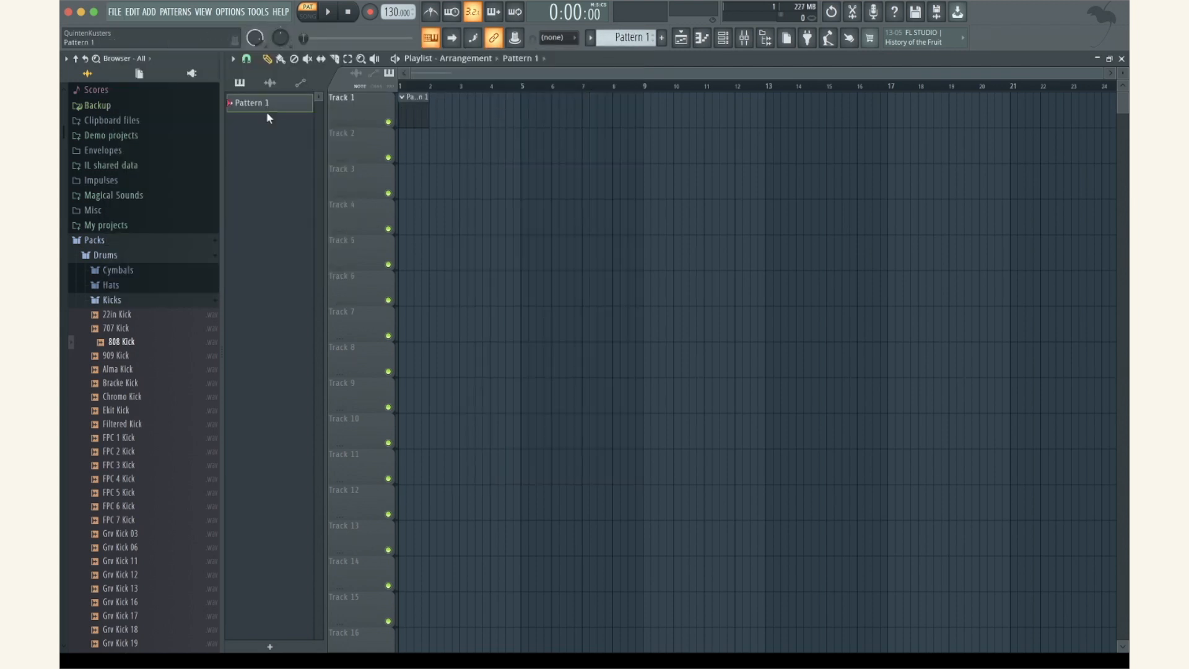
Open the channel rack and switch it to the step sequencer grid
left_click(722, 38)
left_click_drag(669, 150, 658, 166)
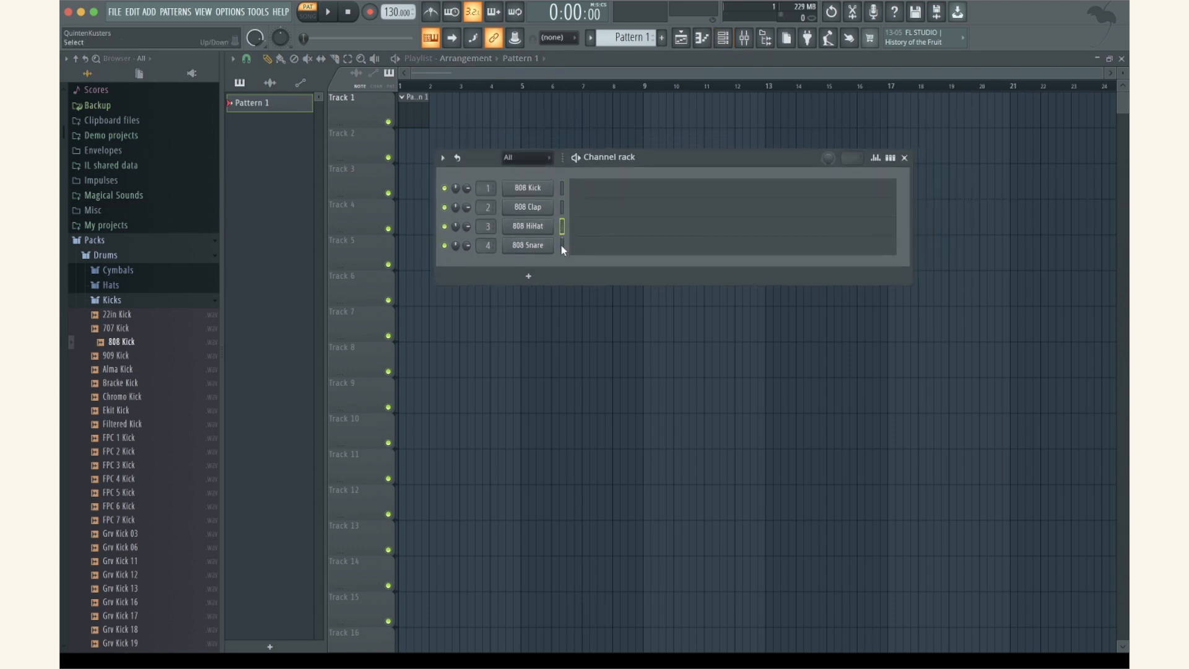
left_click(890, 158)
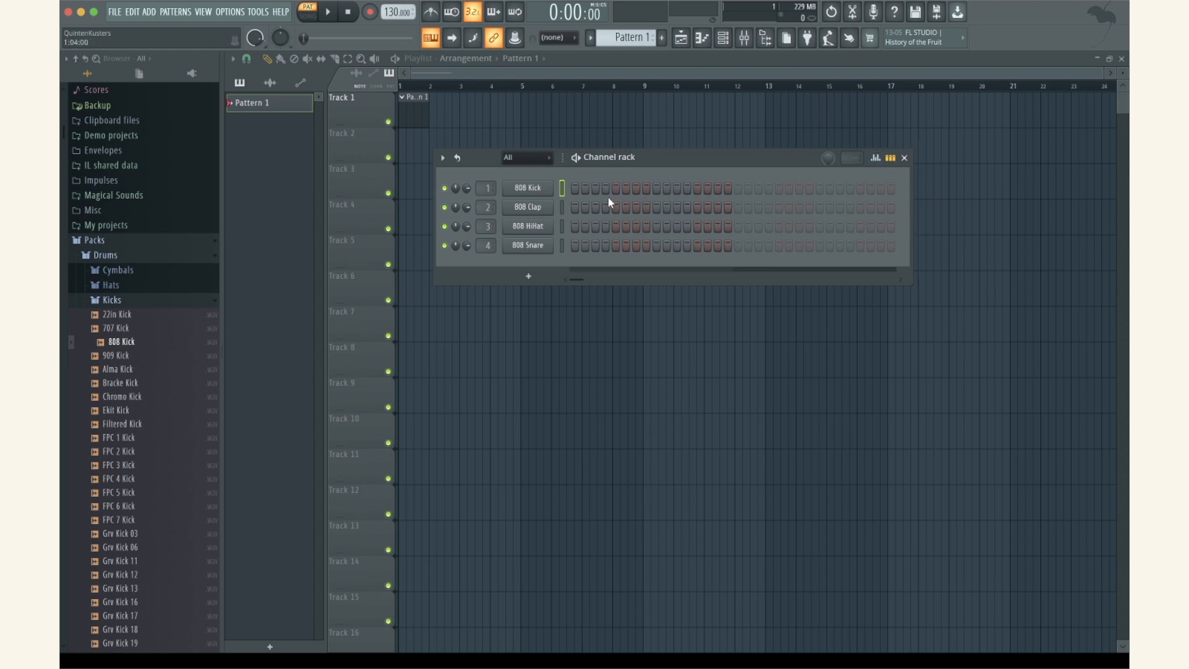
left_click_drag(663, 158, 629, 171)
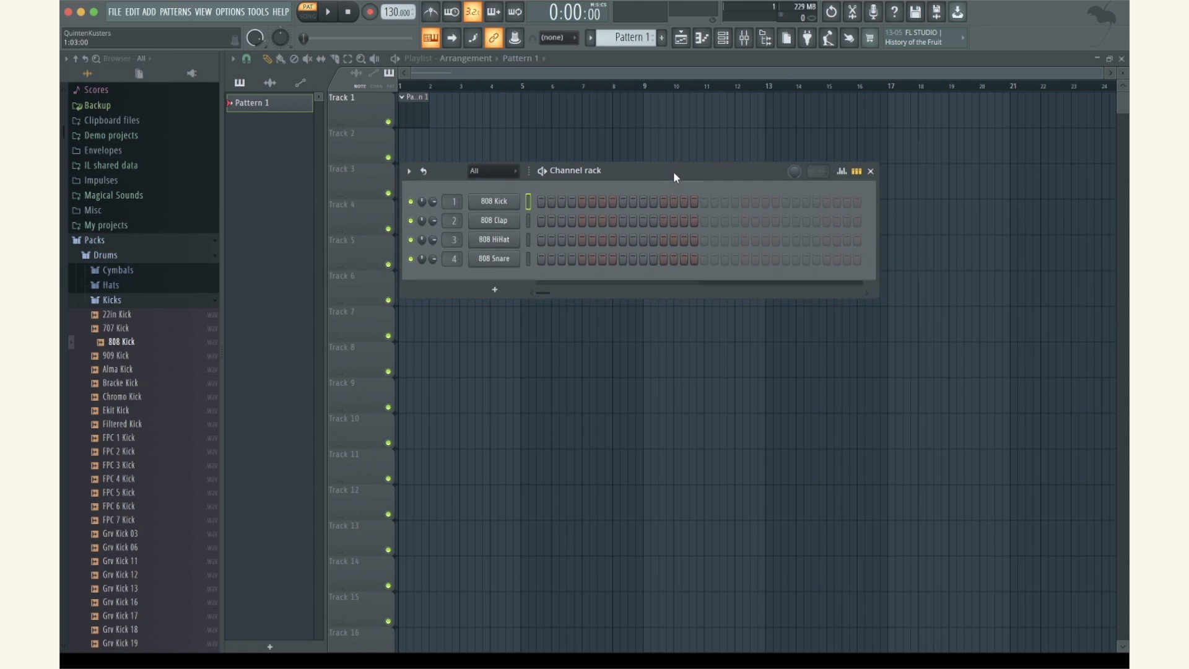
Program Pattern 1 with 808 Kick hits on steps 1 and 9 and 808 Clap hits on steps 5 and 13
left_click(540, 200)
left_click(583, 221)
left_click(623, 202)
Play the kick and clap pattern briefly and set the project tempo to 126 BPM
left_click(330, 12)
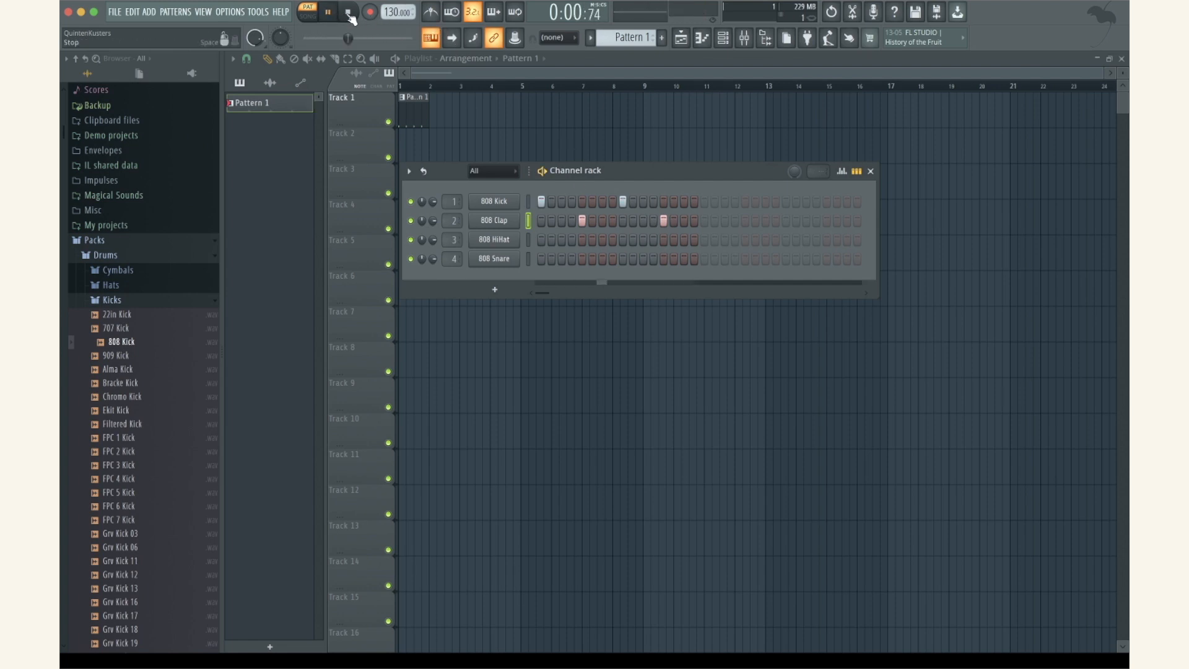
left_click(349, 14)
left_click_drag(393, 12, 393, 14)
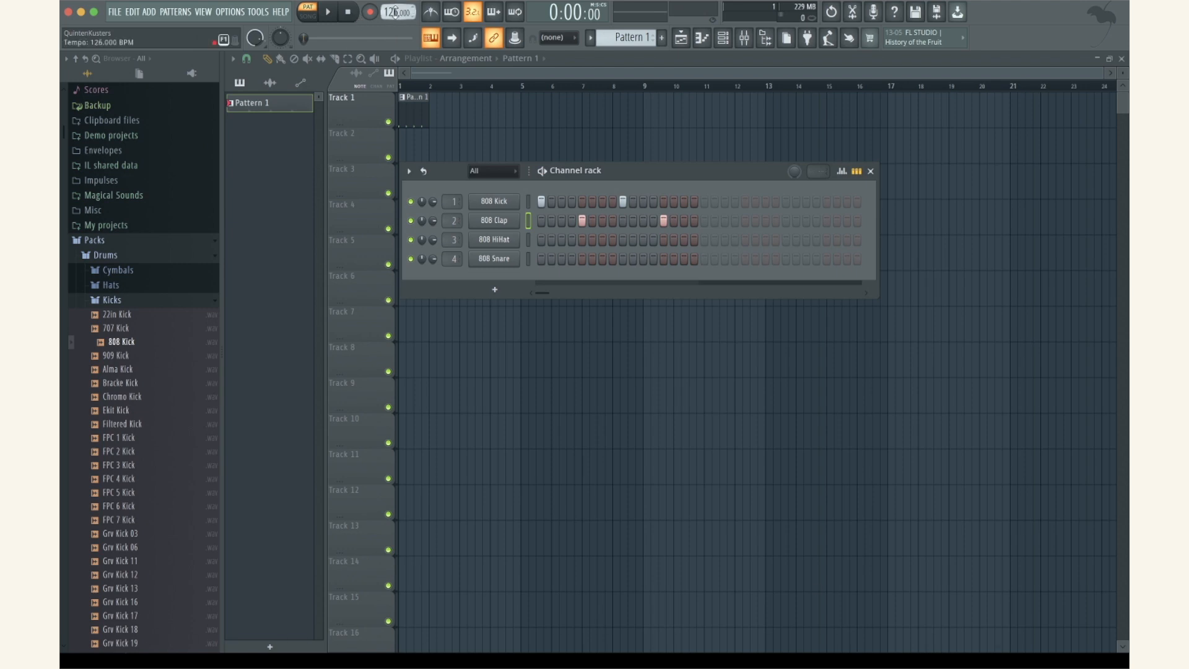
Add 808 Kick hits on steps 5 and 13 and play the pattern to check the beat
left_click(582, 201)
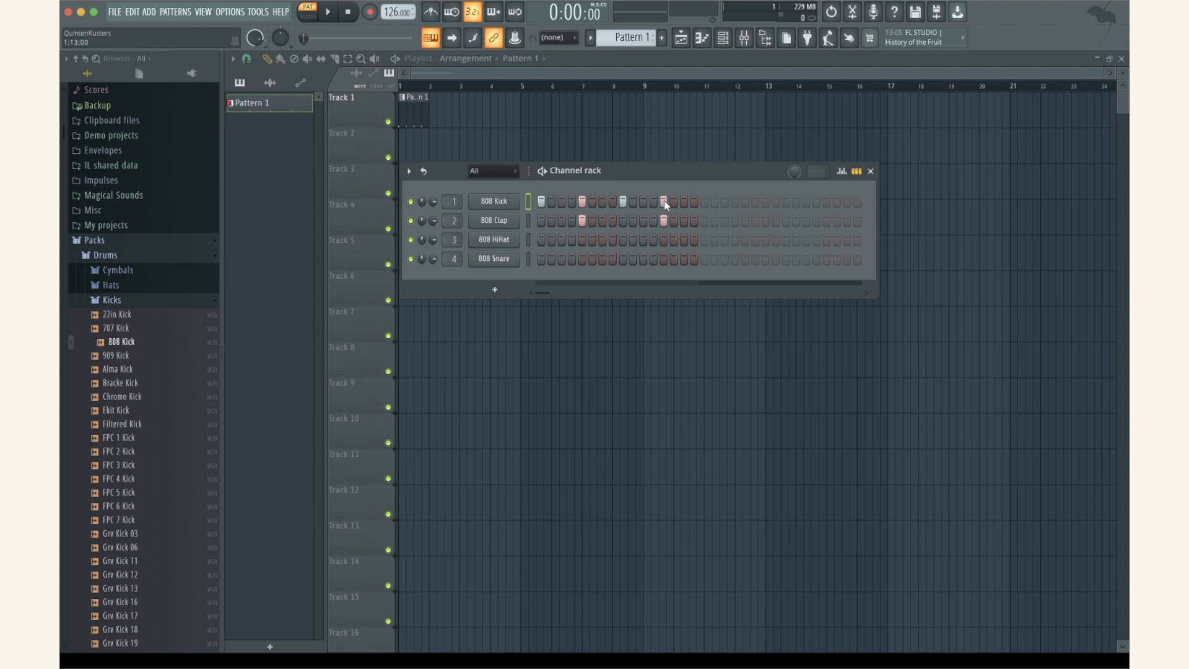
left_click_drag(666, 174, 697, 175)
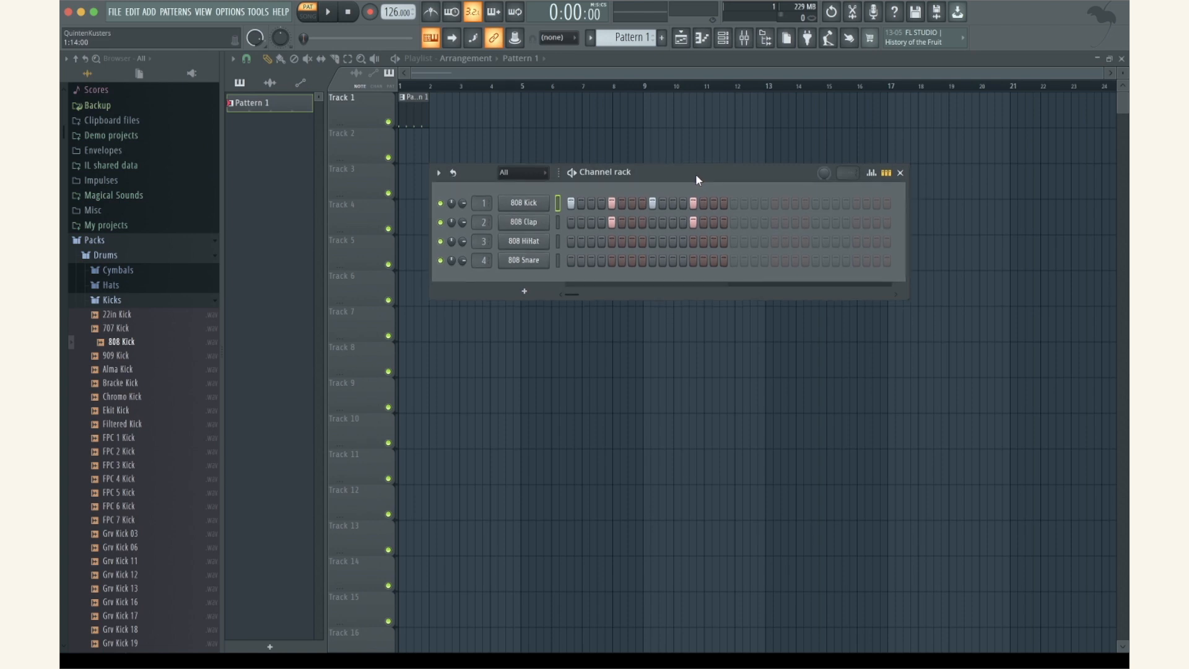
key("space")
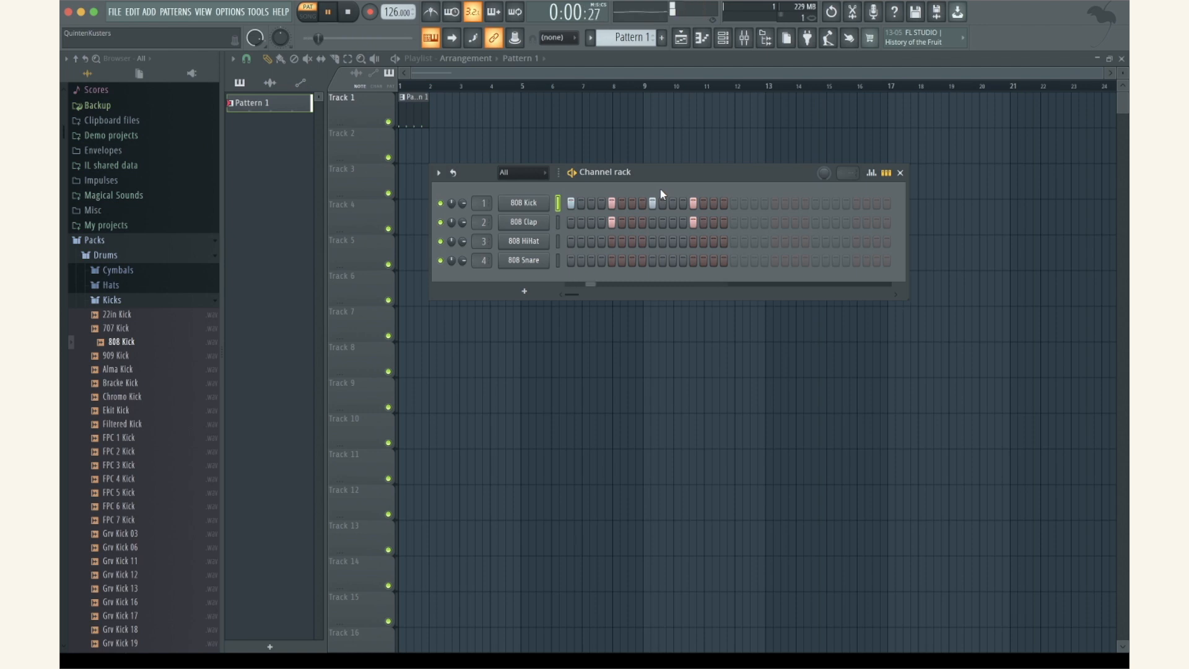
key("space")
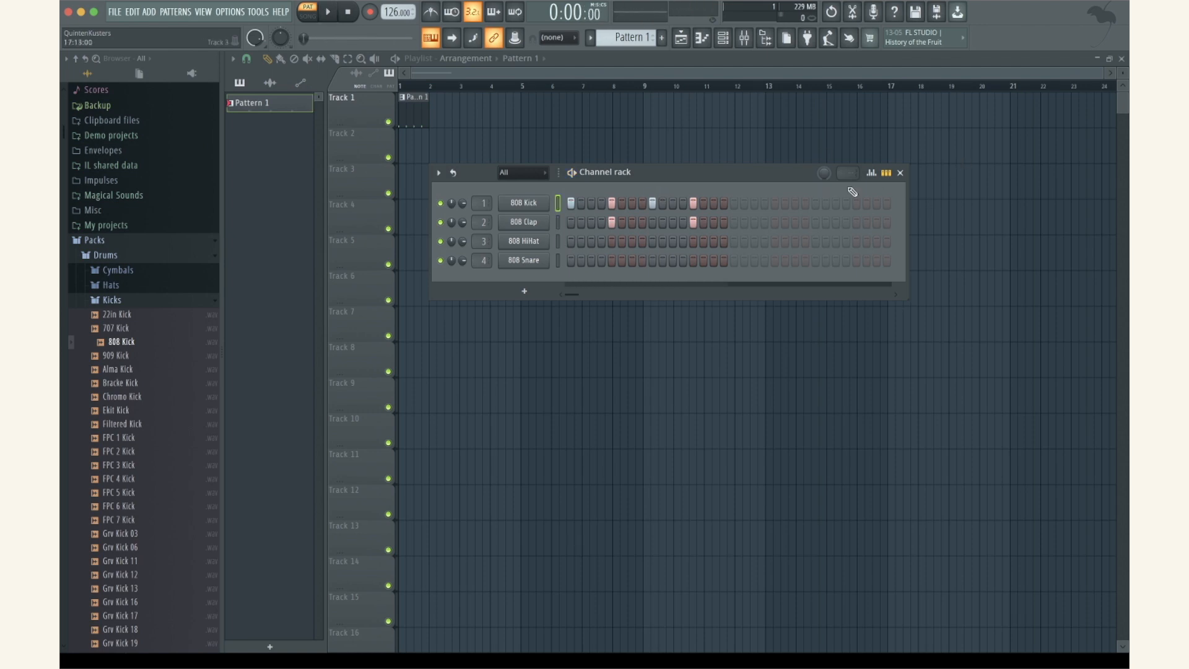
Create Pattern 2, place it at the start of Track 2, and show its channel rack
left_click_drag(673, 173, 763, 174)
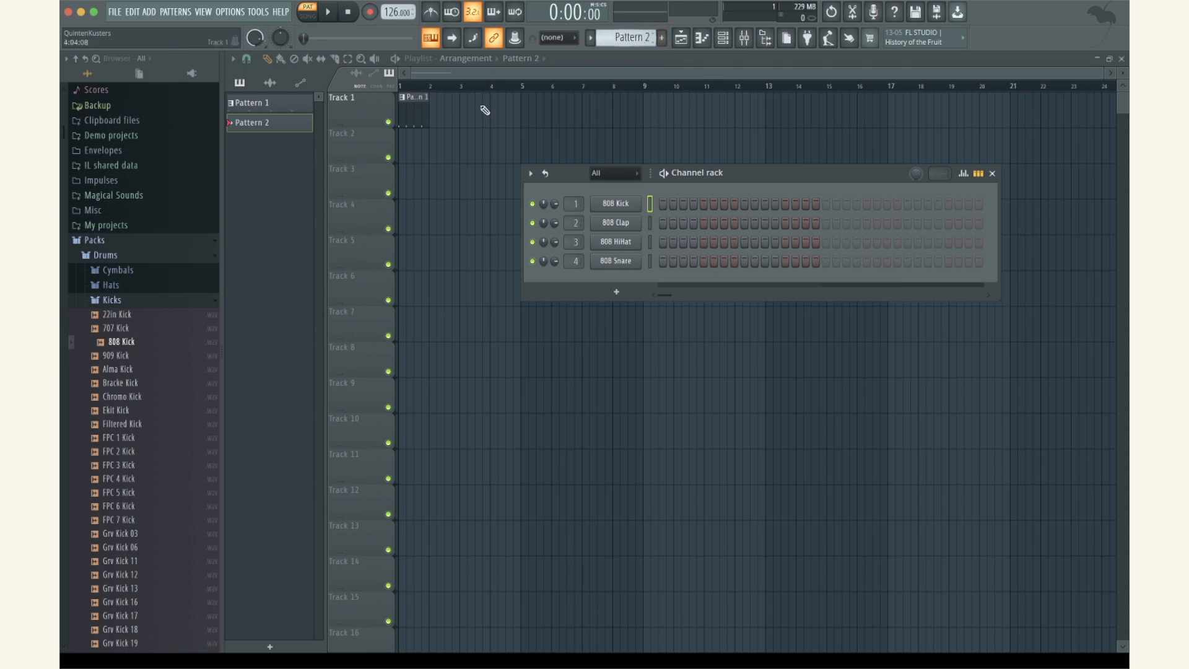
left_click(416, 148)
left_click(723, 37)
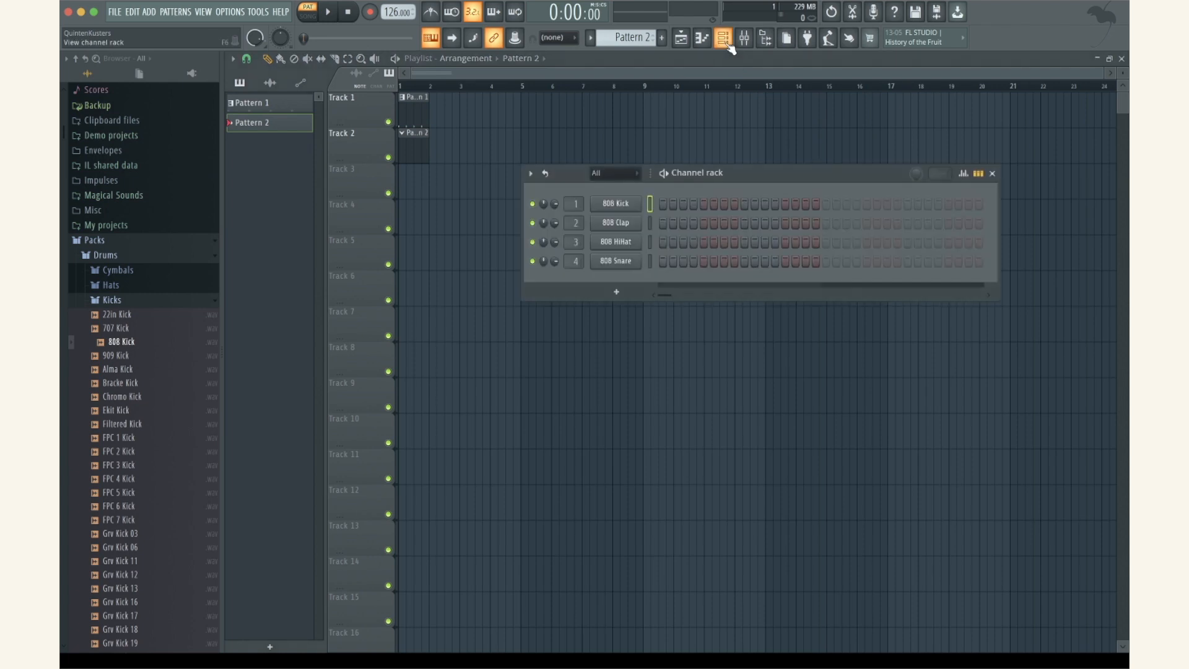
Program 808 HiHat hits on steps 1, 7 and 13 of Pattern 2, audition them, and close the channel rack
left_click(663, 241)
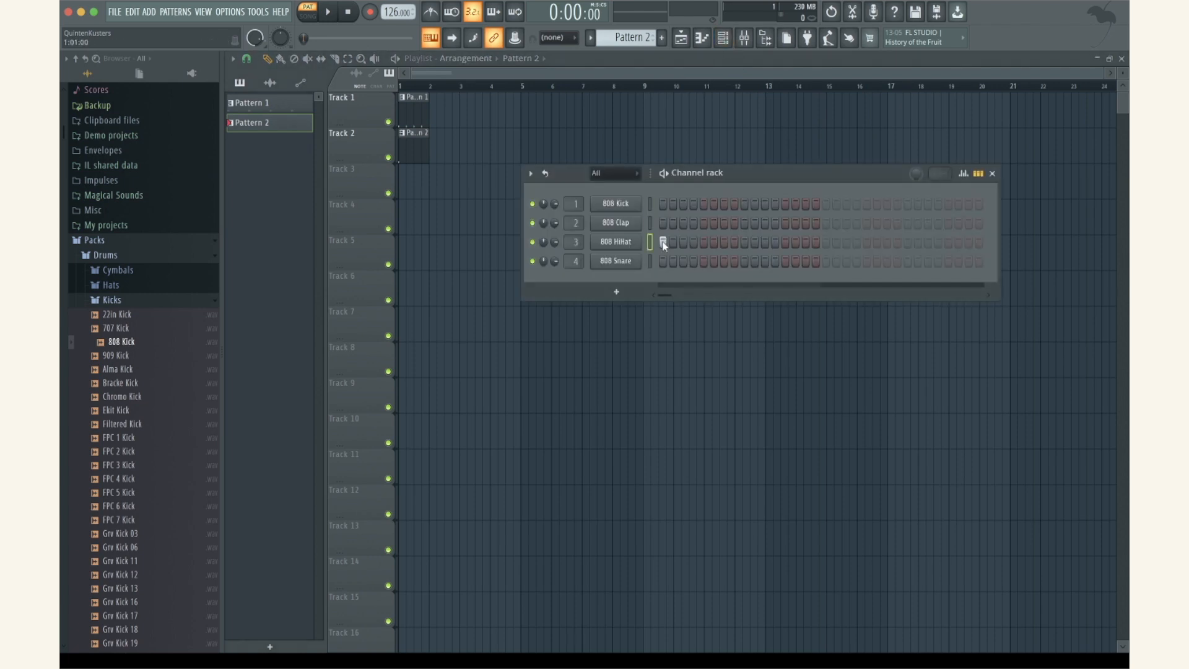
left_click(724, 241)
key("space")
left_click(785, 242)
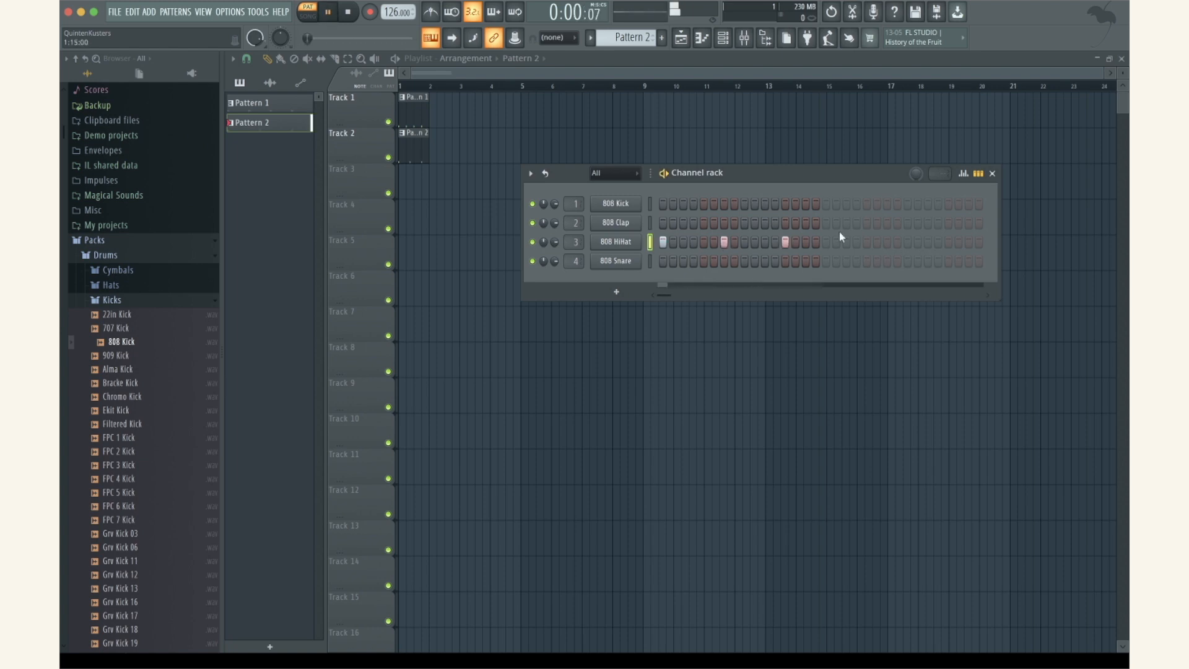
left_click(992, 174)
key("space")
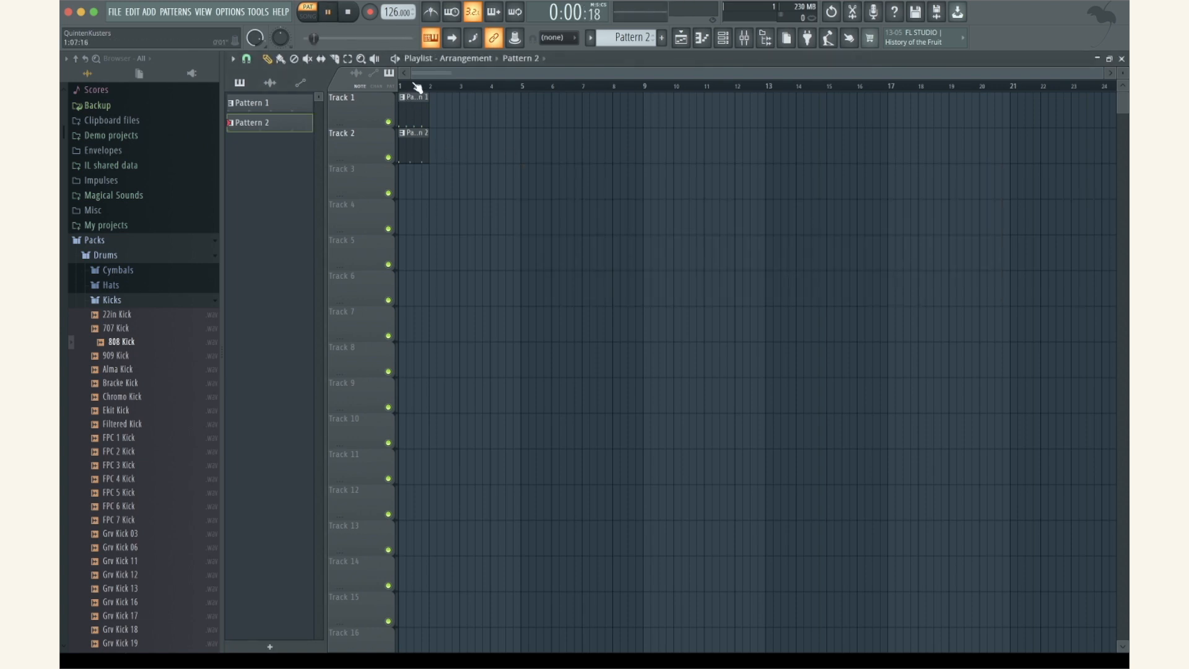
Enlarge the playlist clips horizontally and play Pattern 2 alone in pattern mode
key("l")
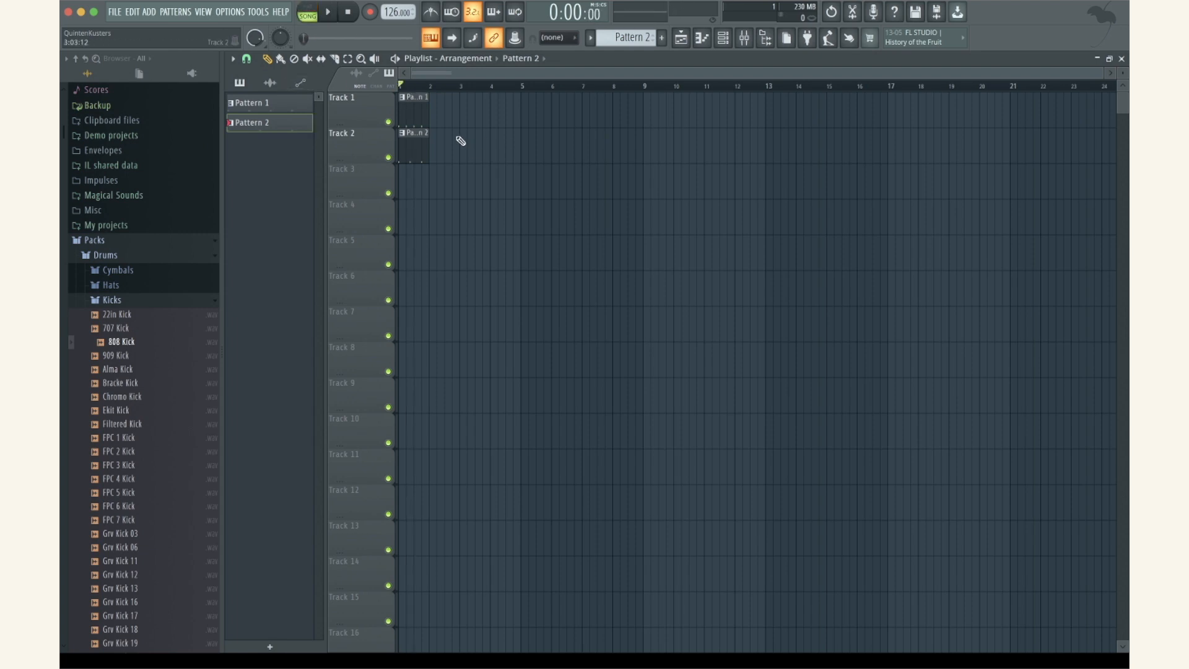
scroll(355, 176, "up", 3)
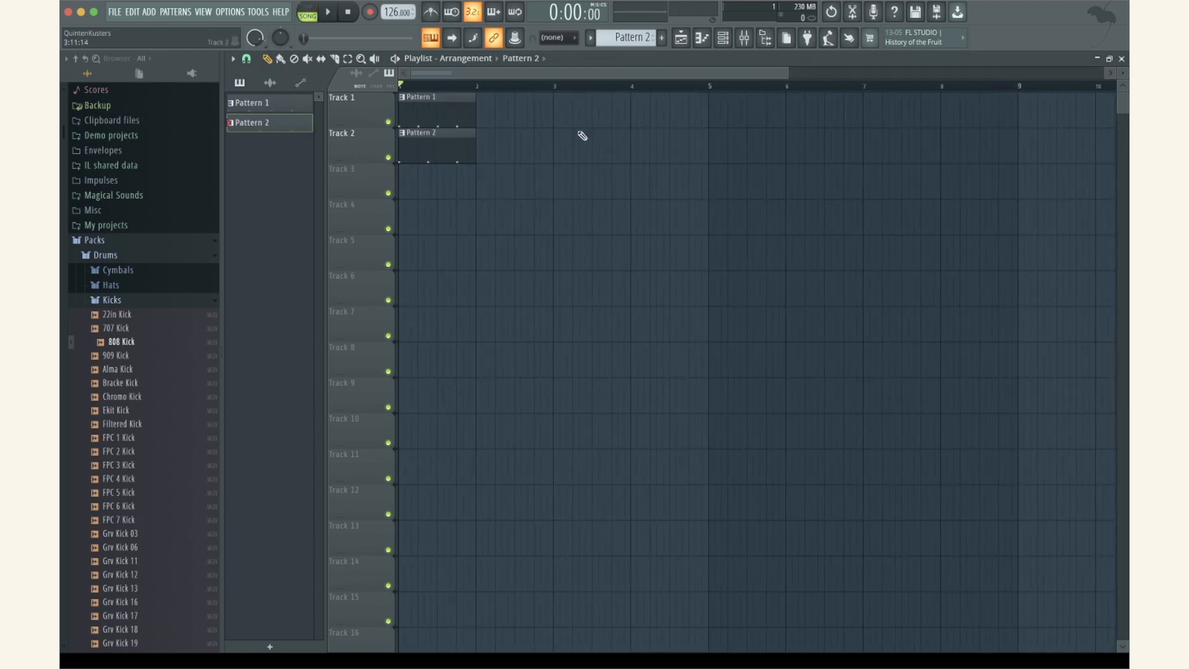
left_click(311, 13)
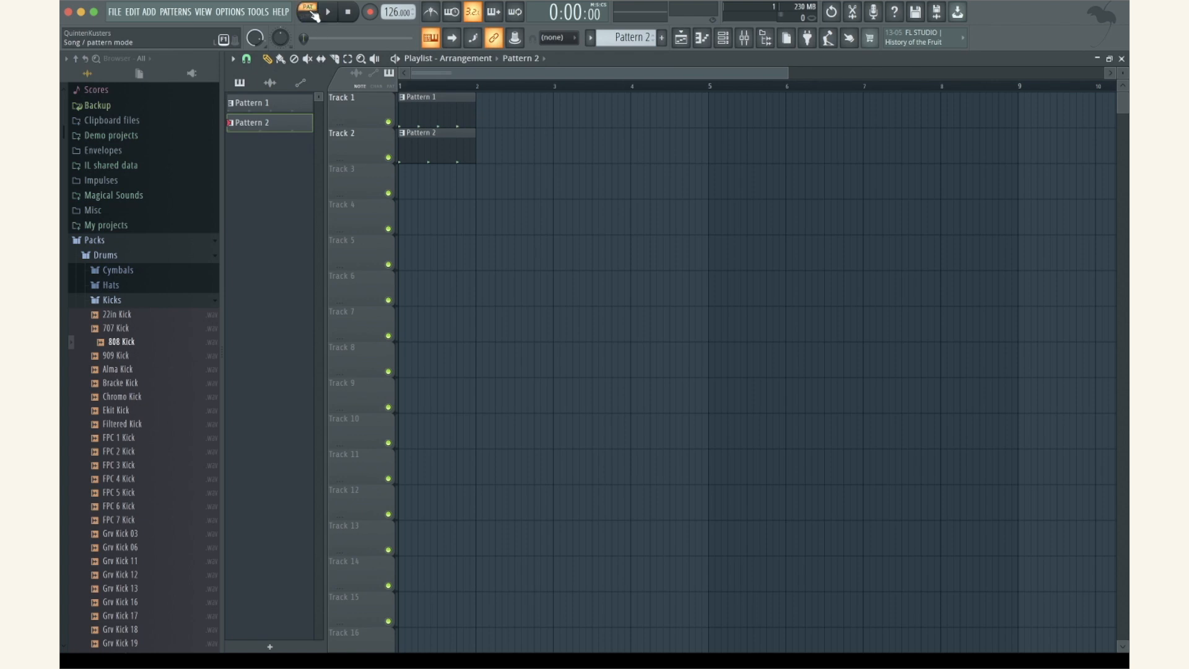
key("space")
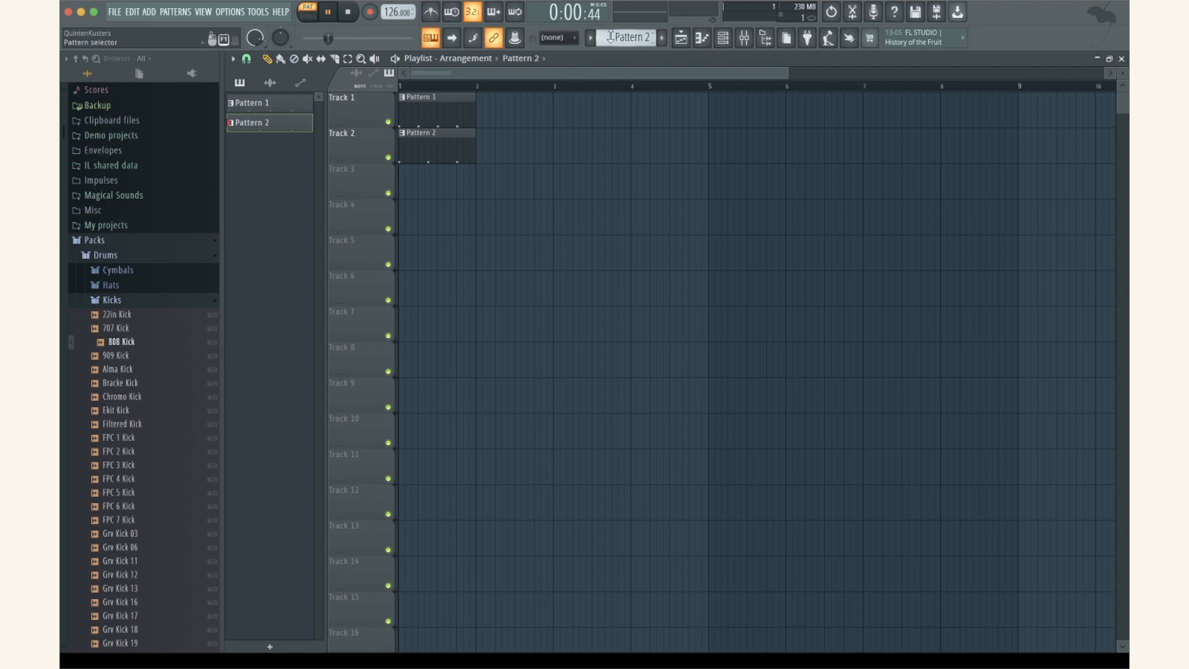
key("space")
Switch playback to song mode and play the arrangement with both patterns together
left_click(309, 14)
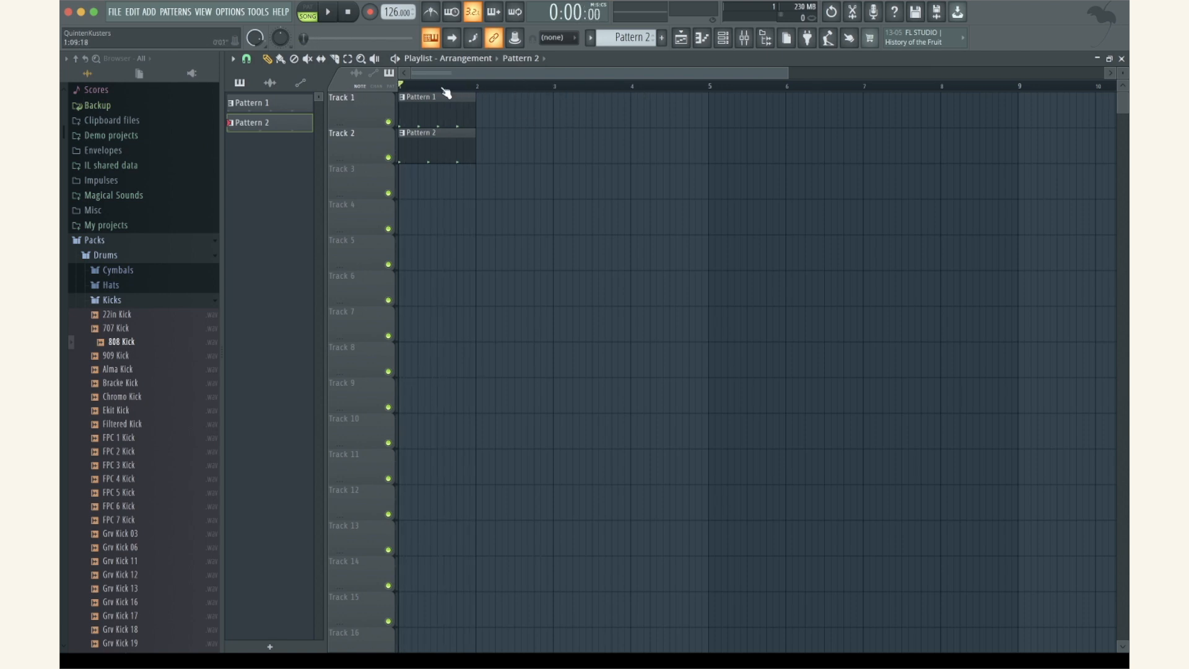
key("space")
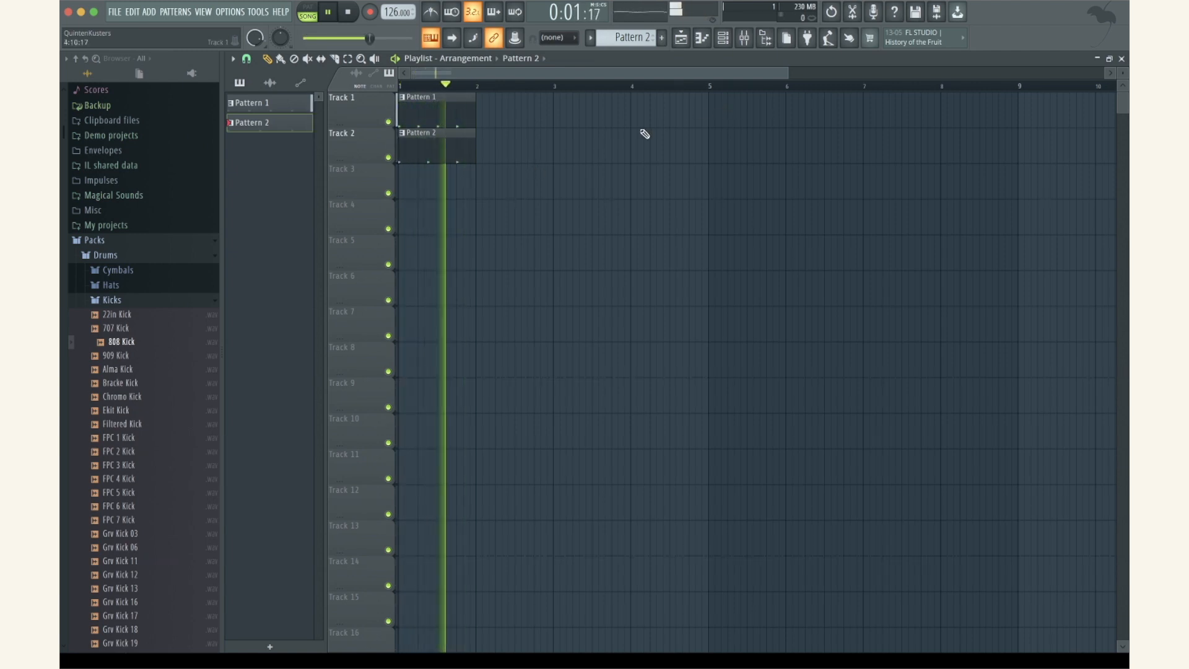
key("space")
Reopen the channel rack and expand the Drums folder inside Packs in the sample browser
key("F6")
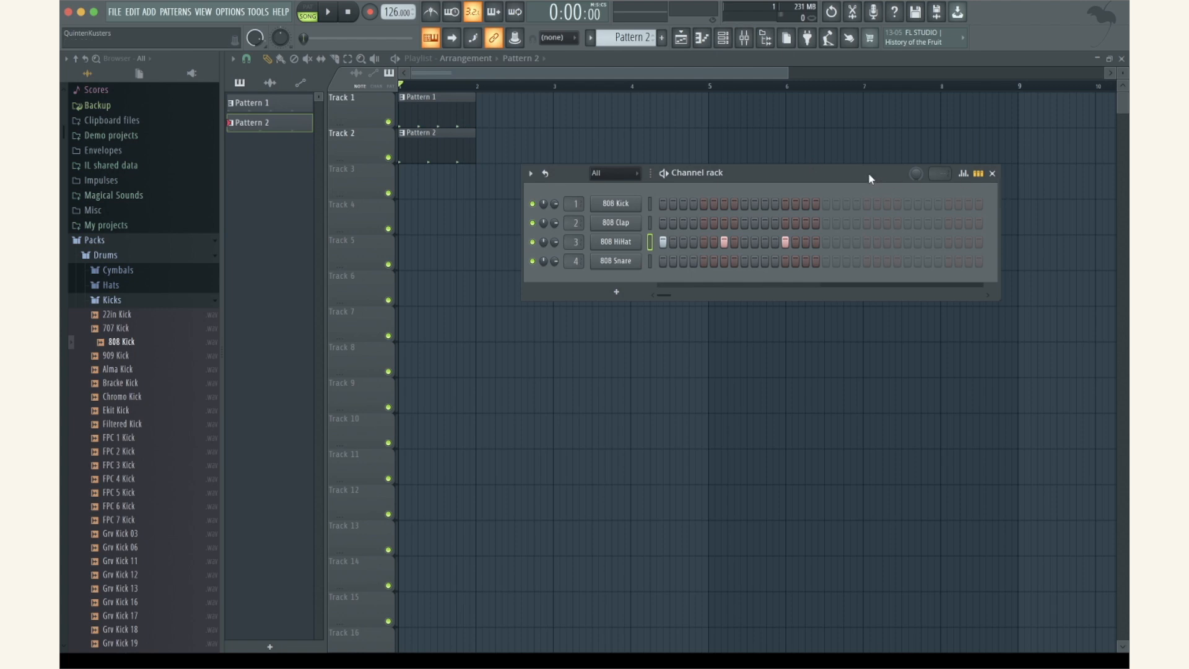
left_click_drag(870, 175, 901, 175)
scroll(145, 363, "up", 1)
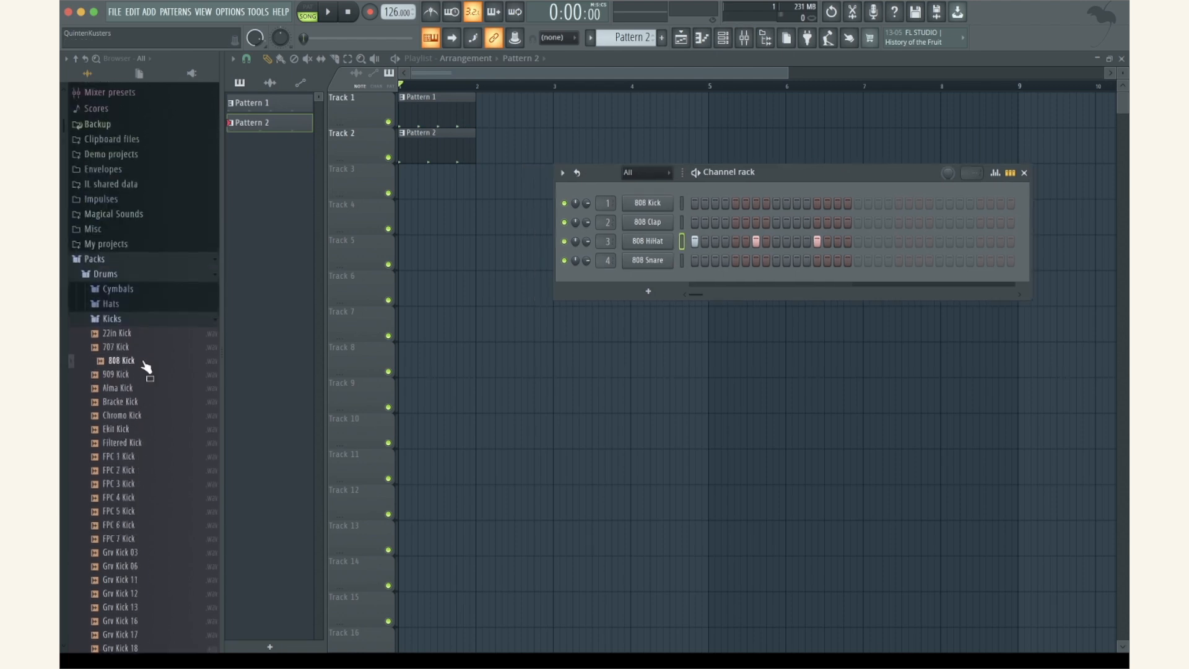
left_click(102, 265)
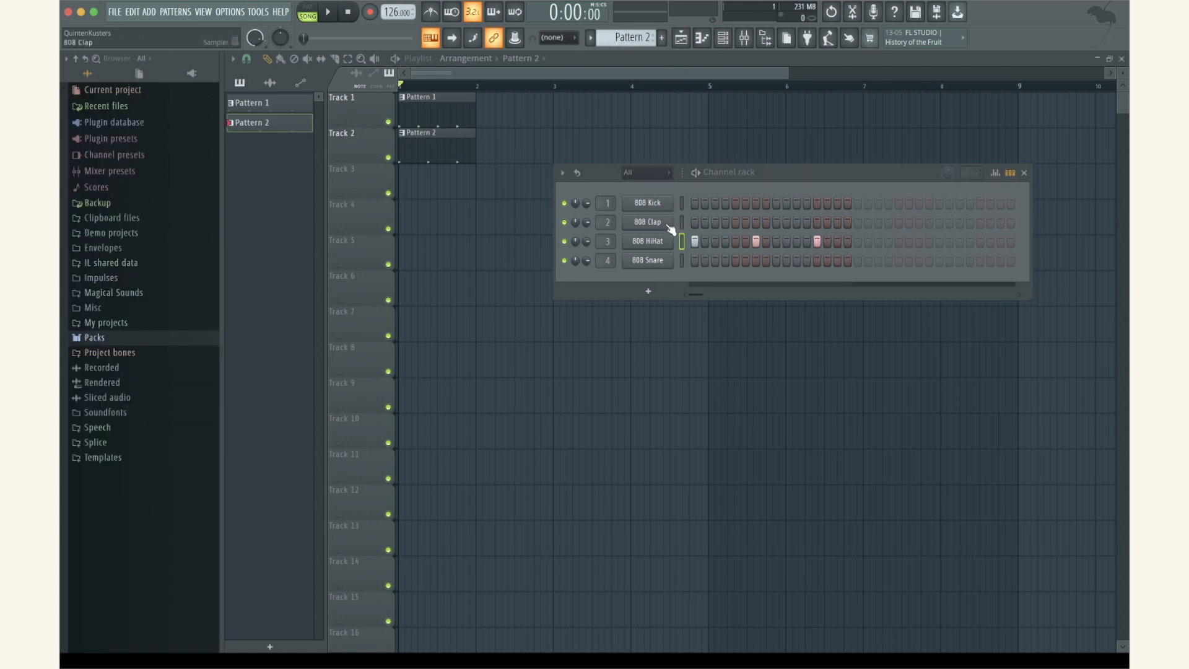
left_click(122, 344)
left_click(124, 358)
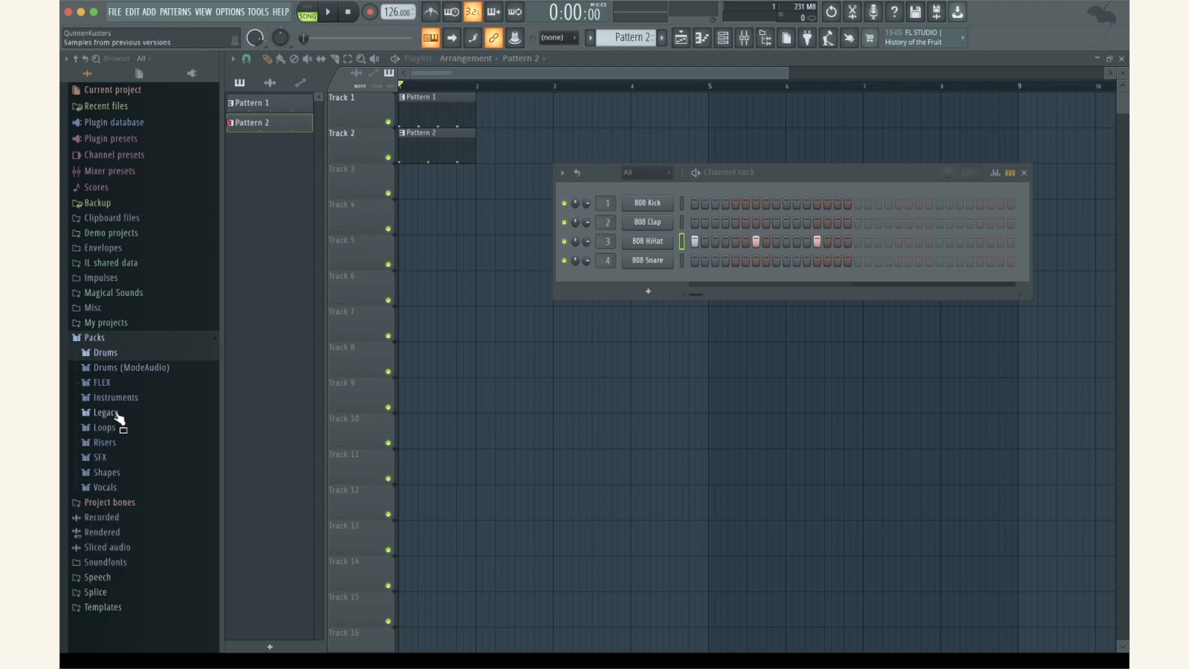
left_click(127, 353)
left_click(138, 397)
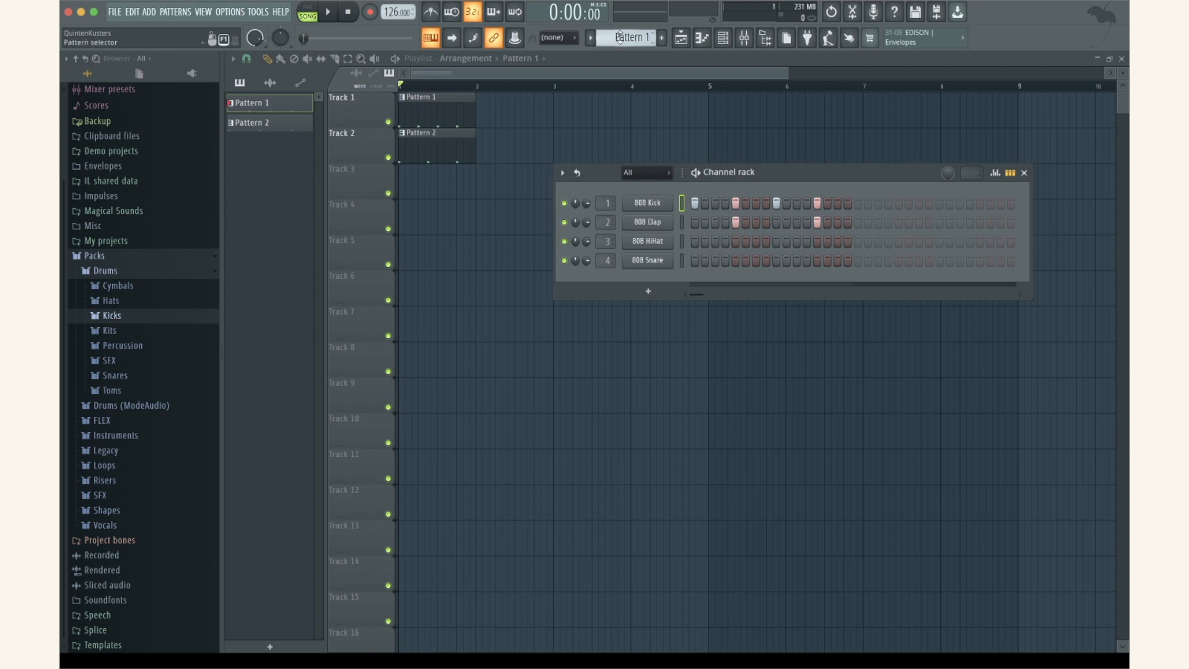
Replace the 808 HiHat sample with the 909 OH sample from the Drums pack's Hats folder
scroll(620, 38, "down", 1)
left_click(111, 301)
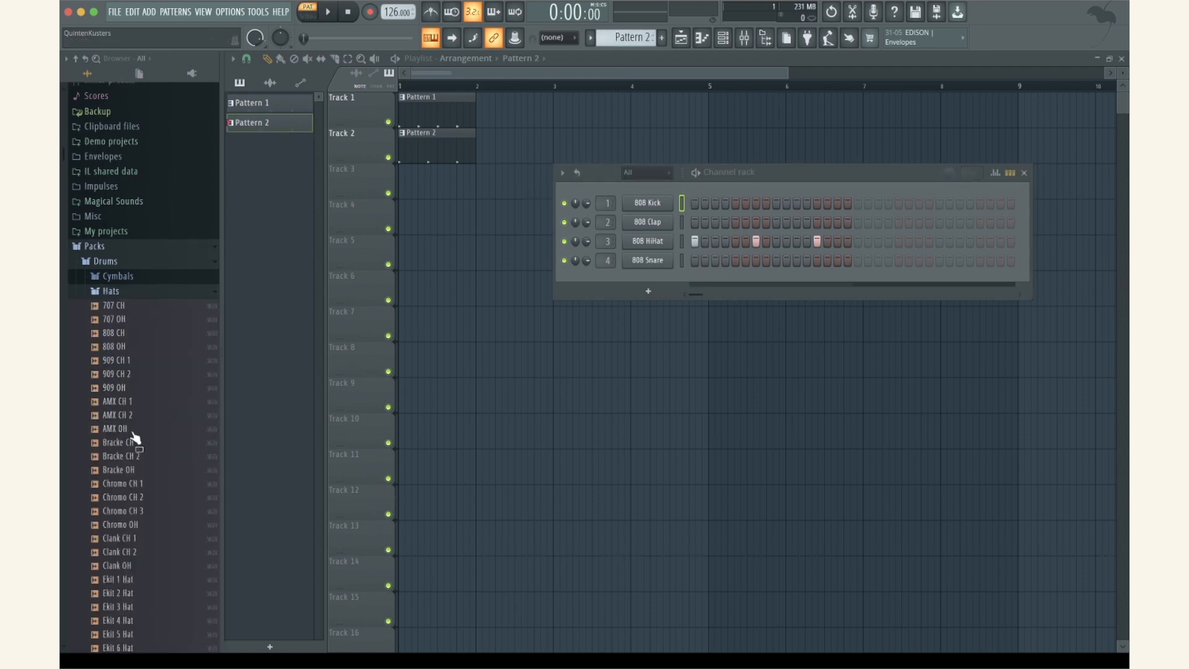
scroll(138, 340, "down", 3)
left_click(127, 352)
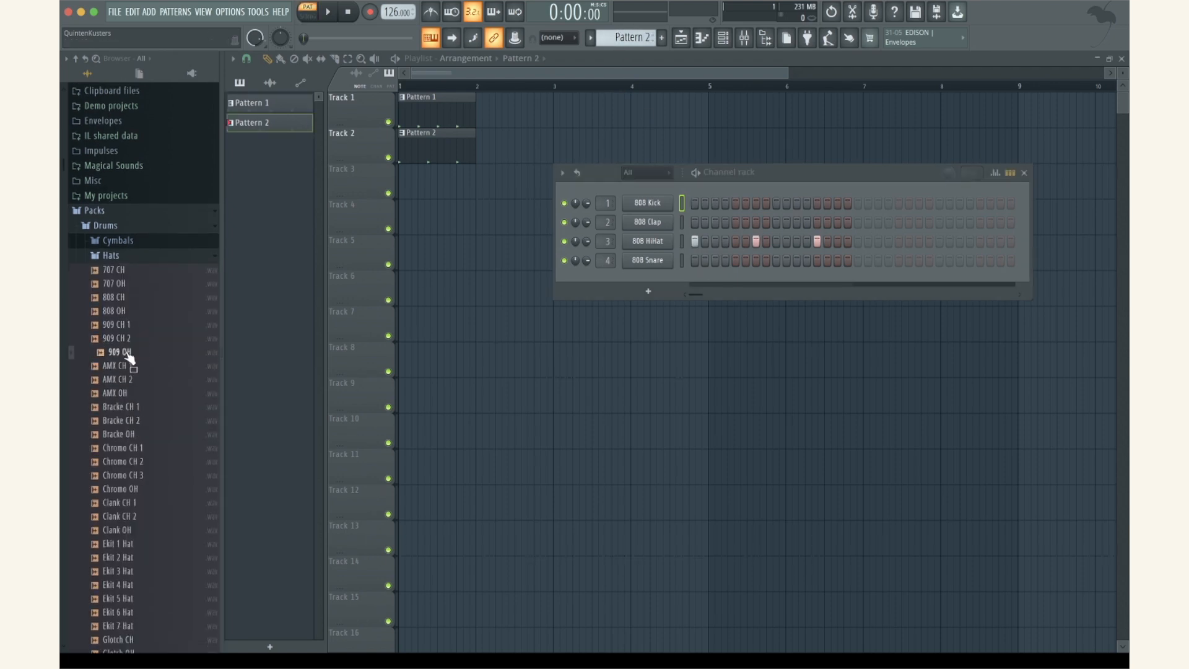
left_click_drag(128, 356, 644, 242)
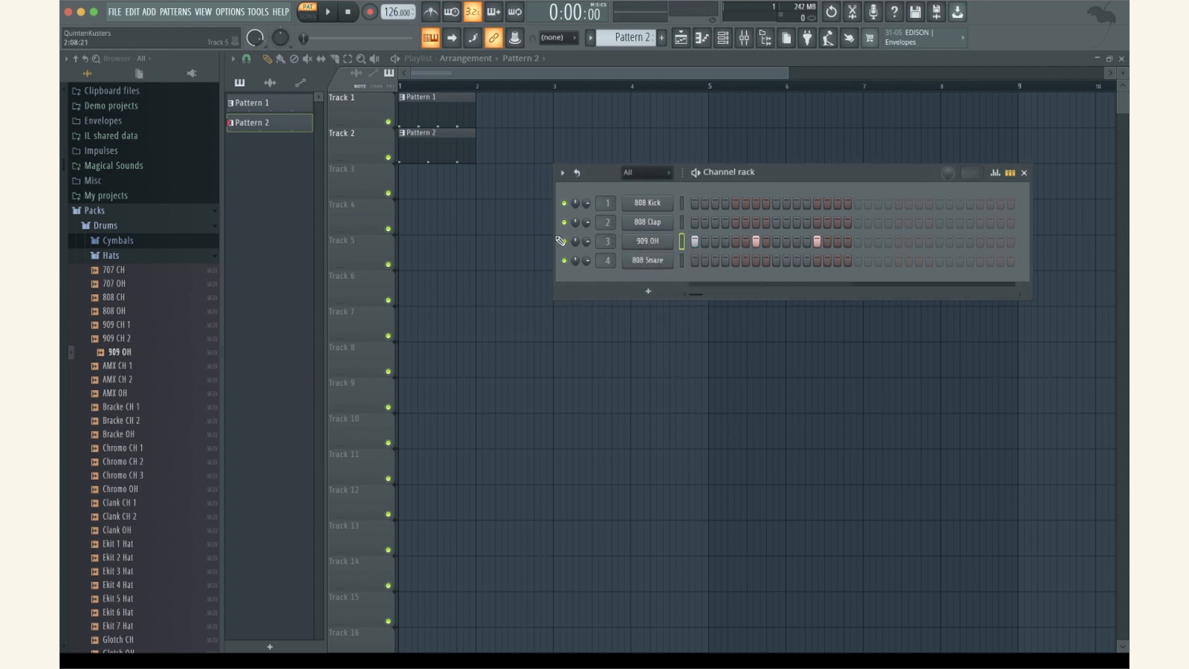
Hide the channel rack and play the arrangement in song mode to hear the new open hat
mouse_move(797, 170)
left_mouse_down()
mouse_move(817, 170)
mouse_move(797, 171)
left_mouse_up()
left_click(239, 84)
left_click(307, 12)
key("space")
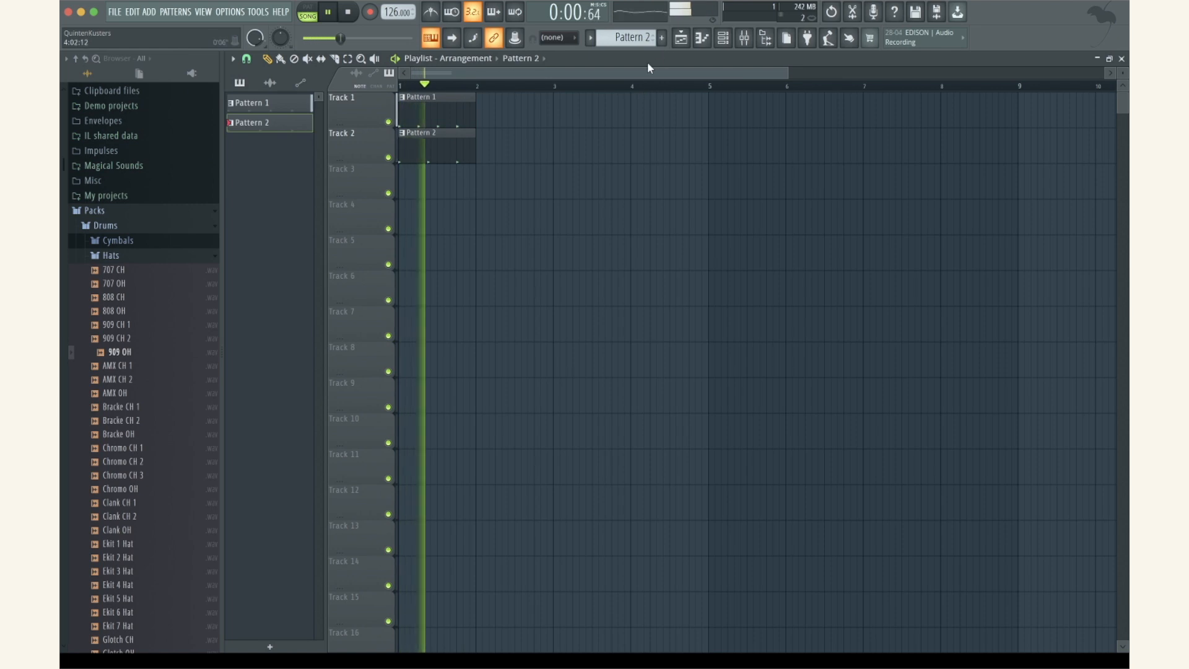
key("space")
Open the mixer and show the channel rack for Pattern 1 alongside it
left_click(746, 39)
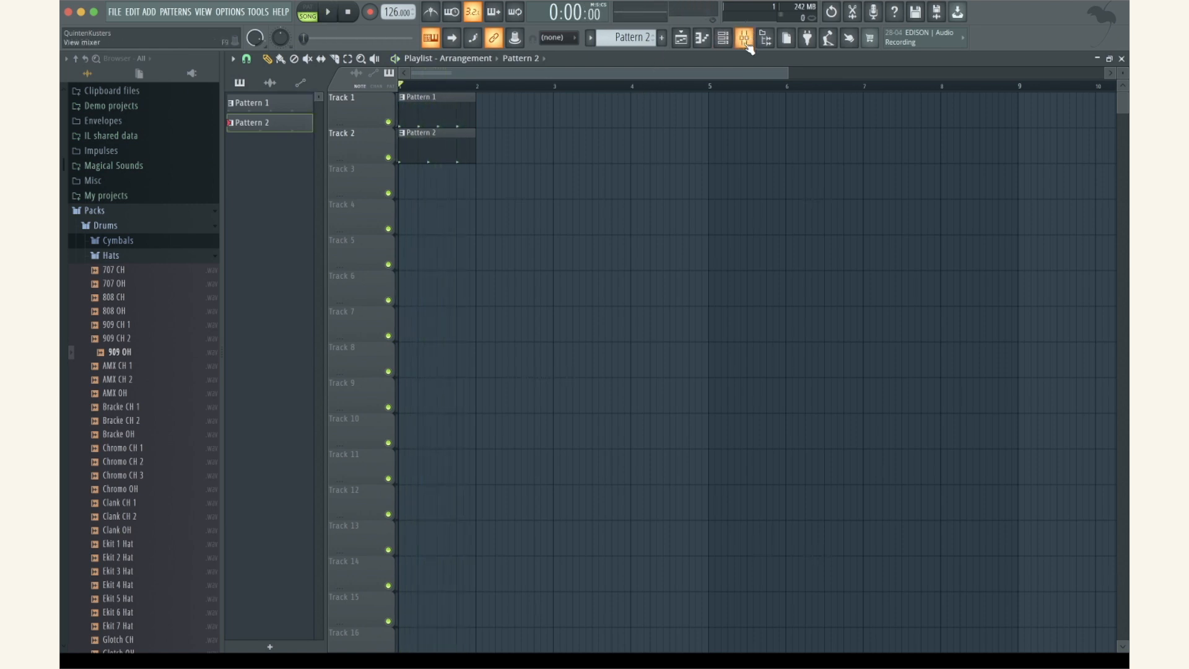
left_click(745, 39)
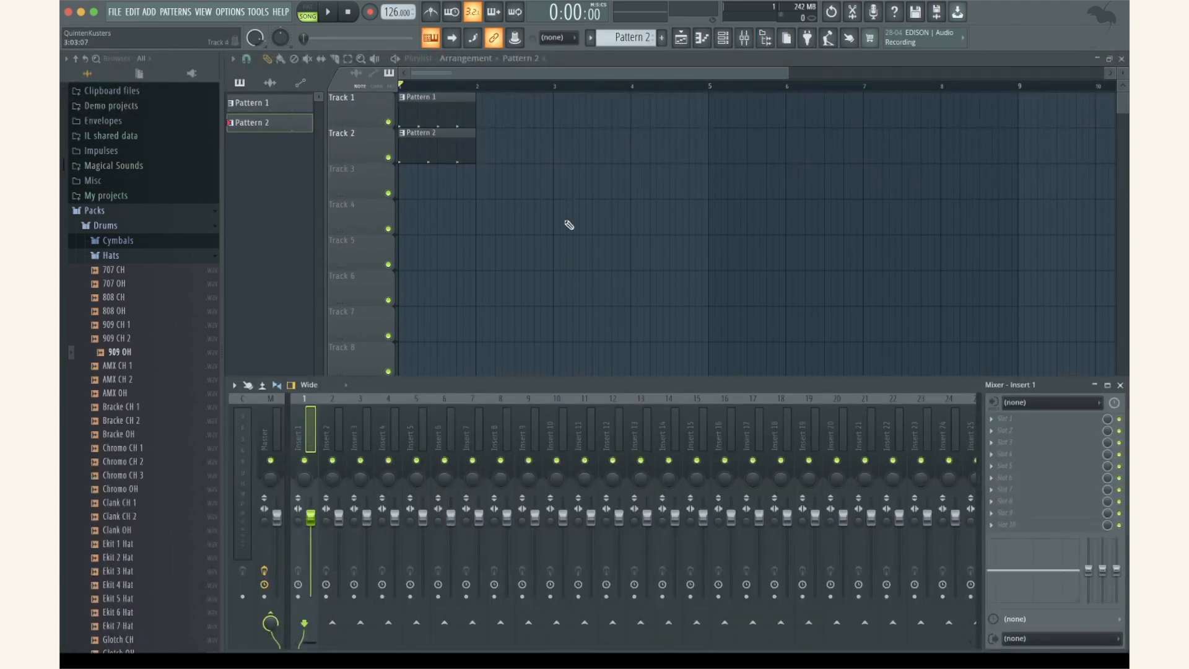
left_click(251, 103)
left_click(723, 38)
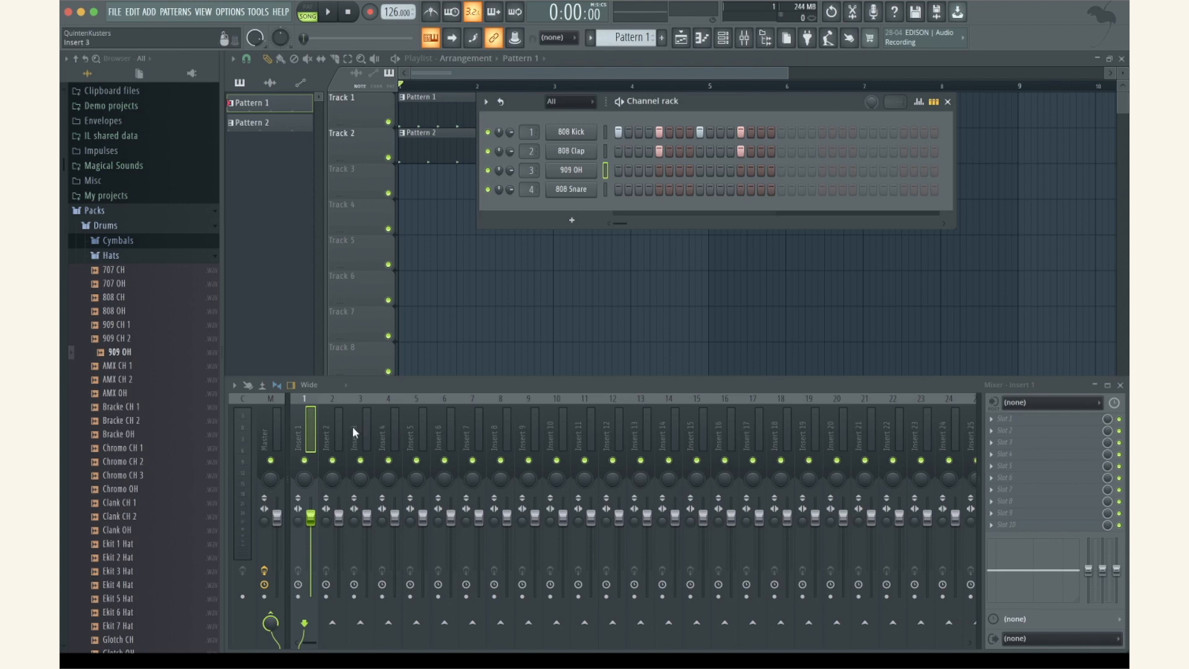
Route the channels to separate mixer tracks: 808 Kick to 2, 808 Clap to 3, 909 OH to 4 and 808 Snare to 5
left_click_drag(527, 101, 603, 101)
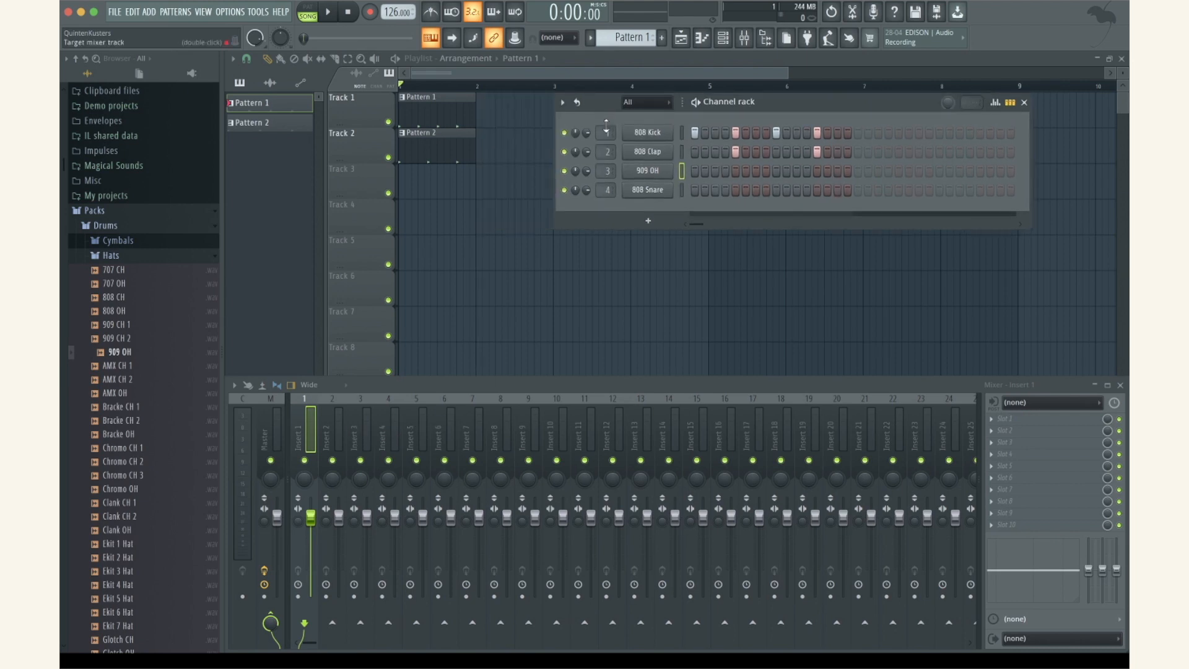
left_click_drag(606, 133, 607, 185)
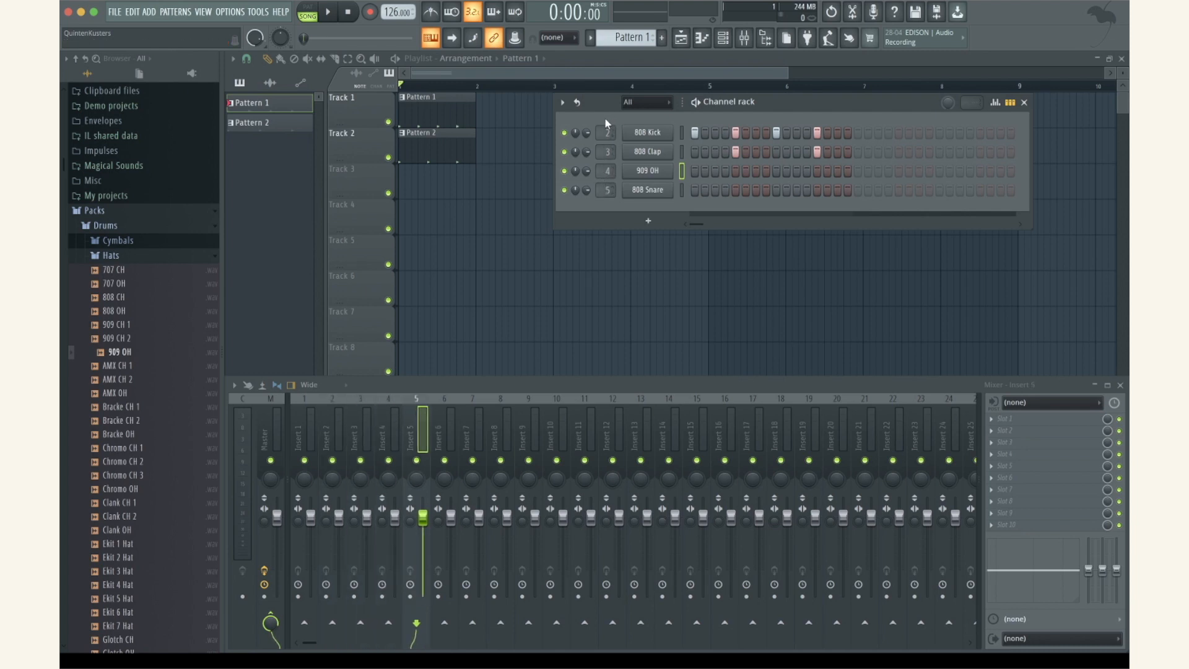
left_click(706, 104)
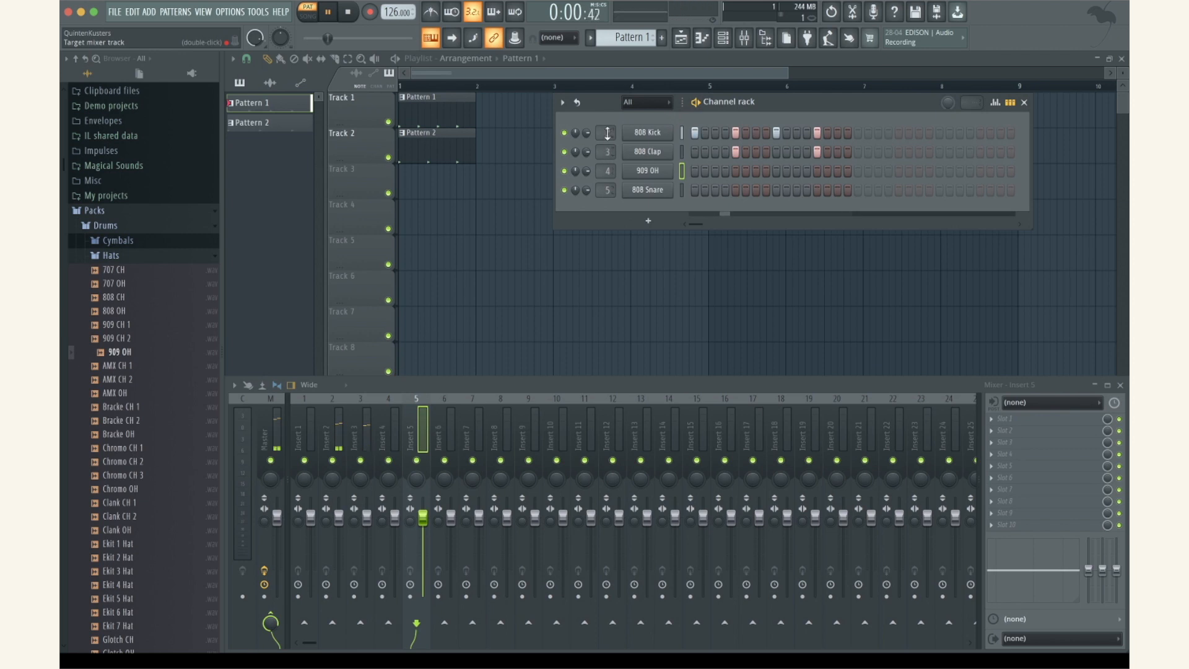
Play Pattern 1 and Pattern 2 in pattern mode, checking the level meters of mixer inserts 2, 3 and 4
left_click(332, 441)
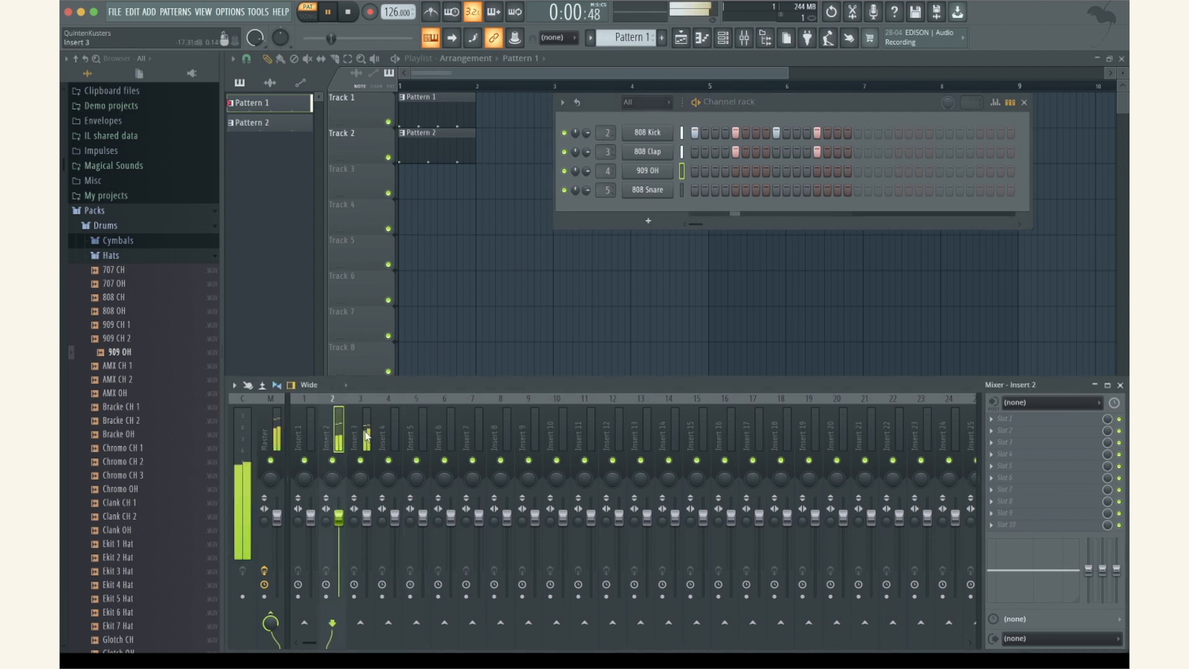
left_click(366, 436)
left_click(338, 434)
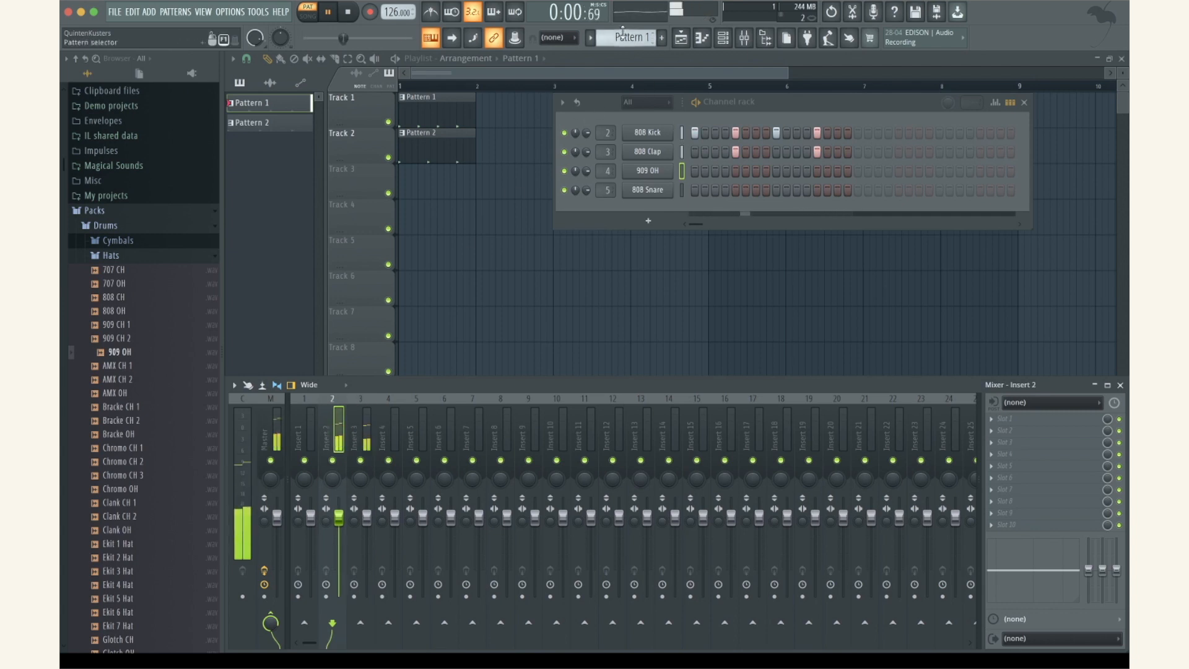
scroll(622, 34, "down", 1)
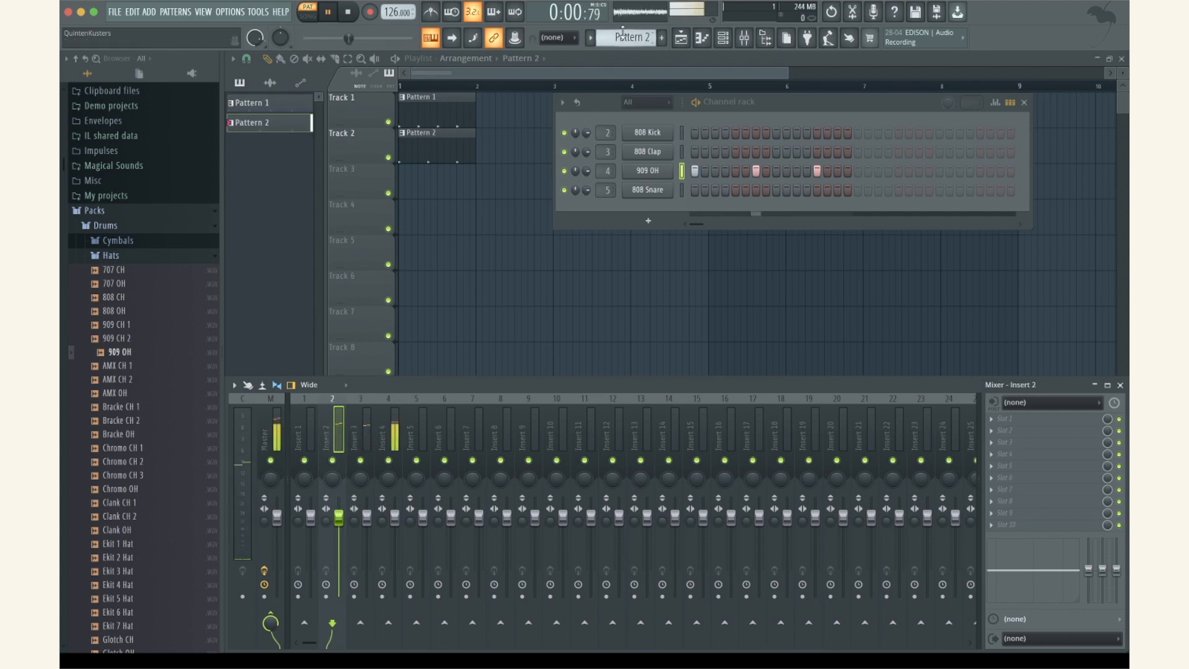
left_click(389, 437)
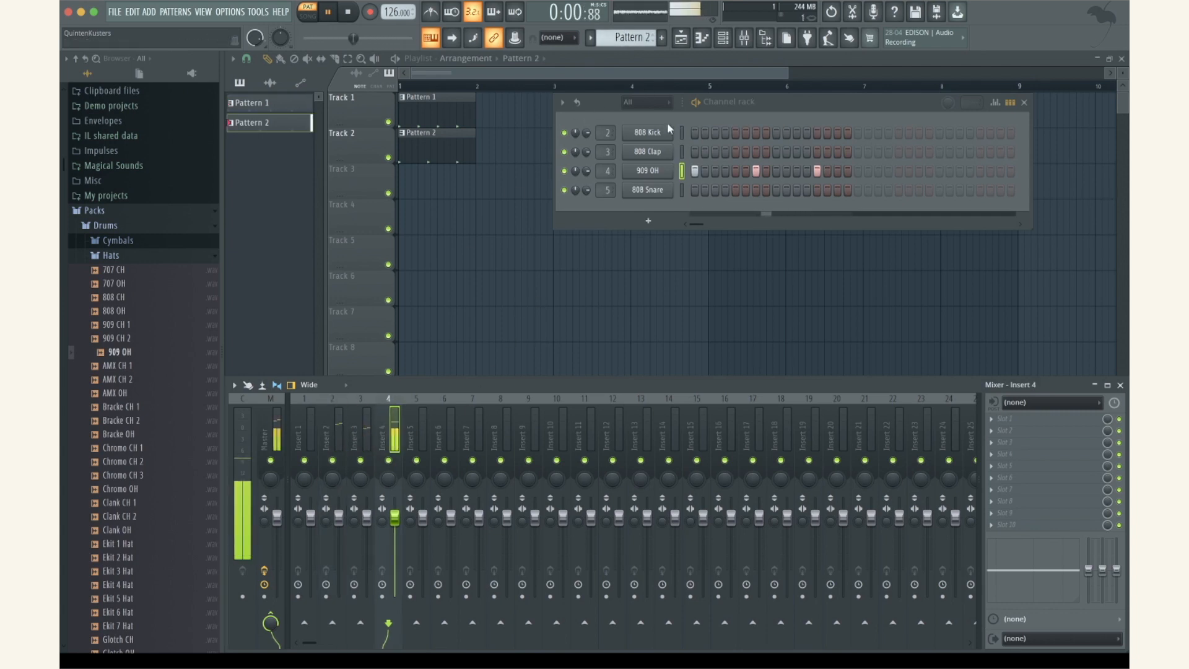
scroll(625, 36, "up", 1)
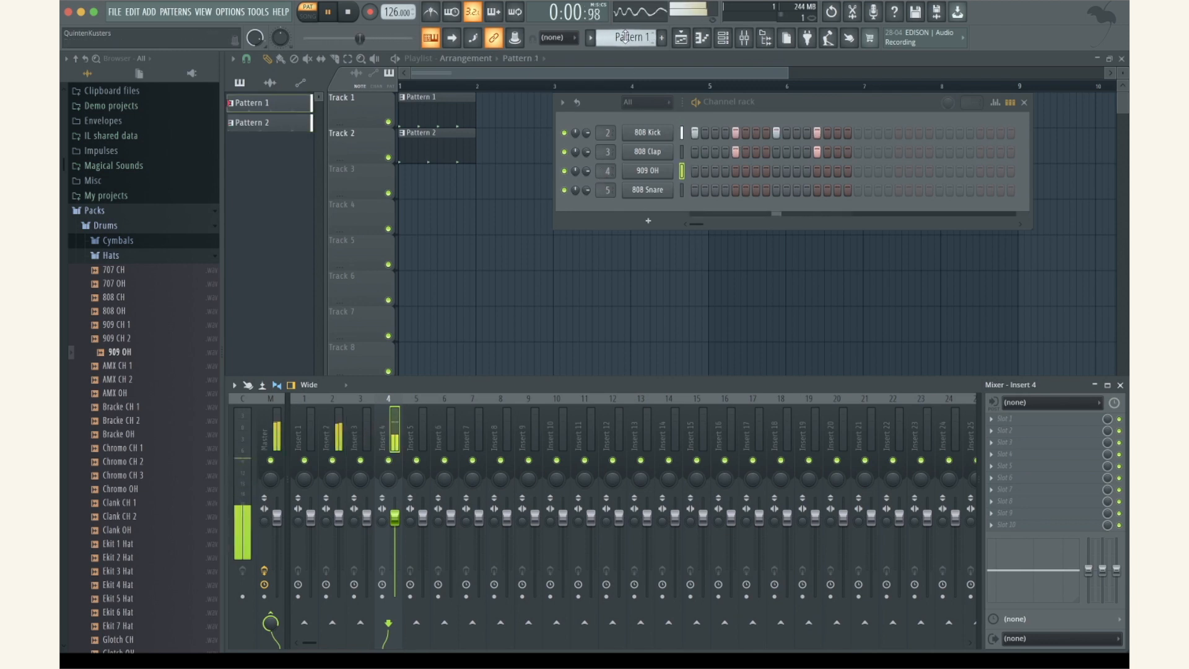
key("space")
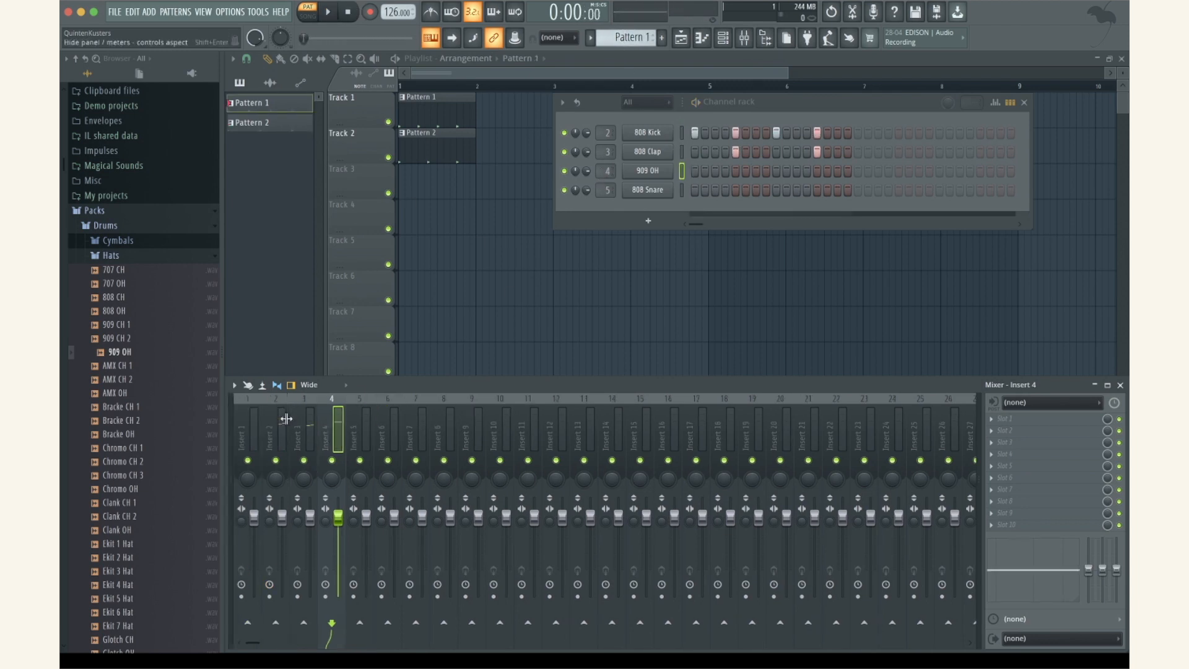
Dock mixer track Insert 1 to the left side, beside the Master
left_click(299, 424)
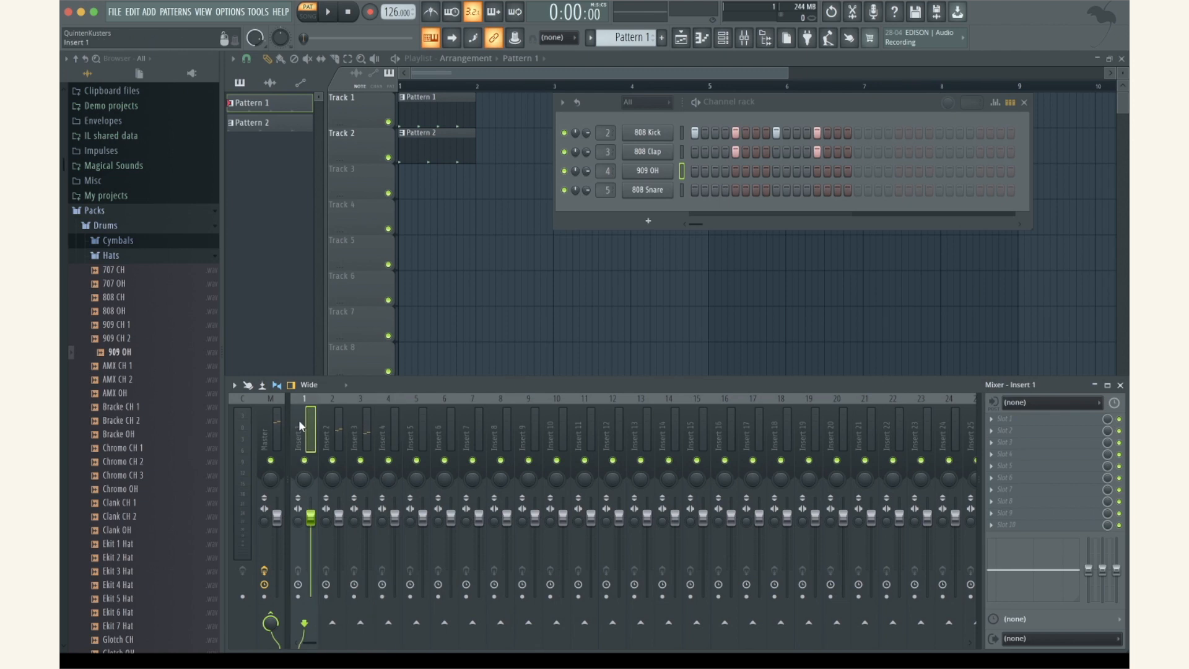
right_click(298, 418)
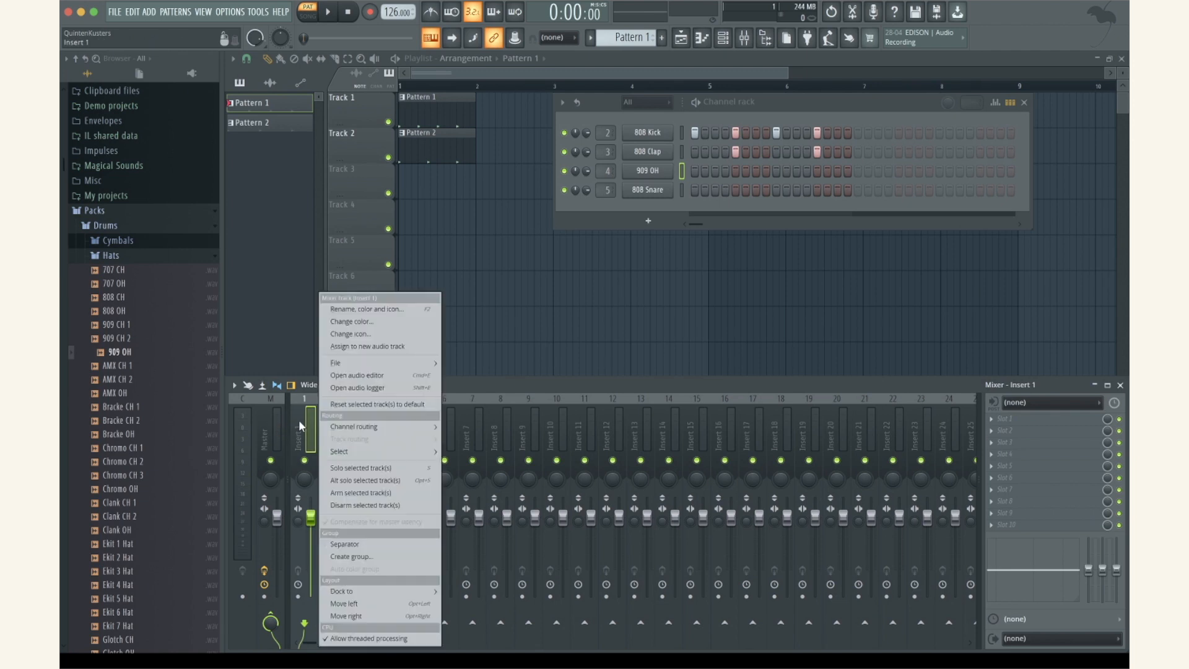
mouse_move(369, 588)
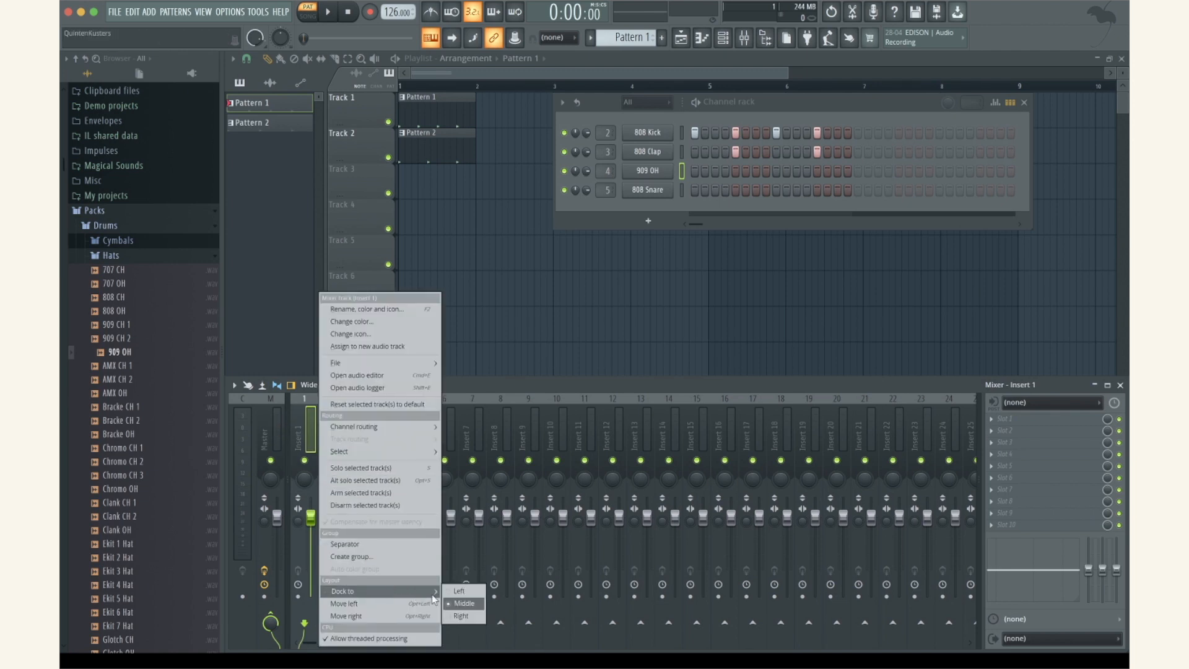
left_click(457, 591)
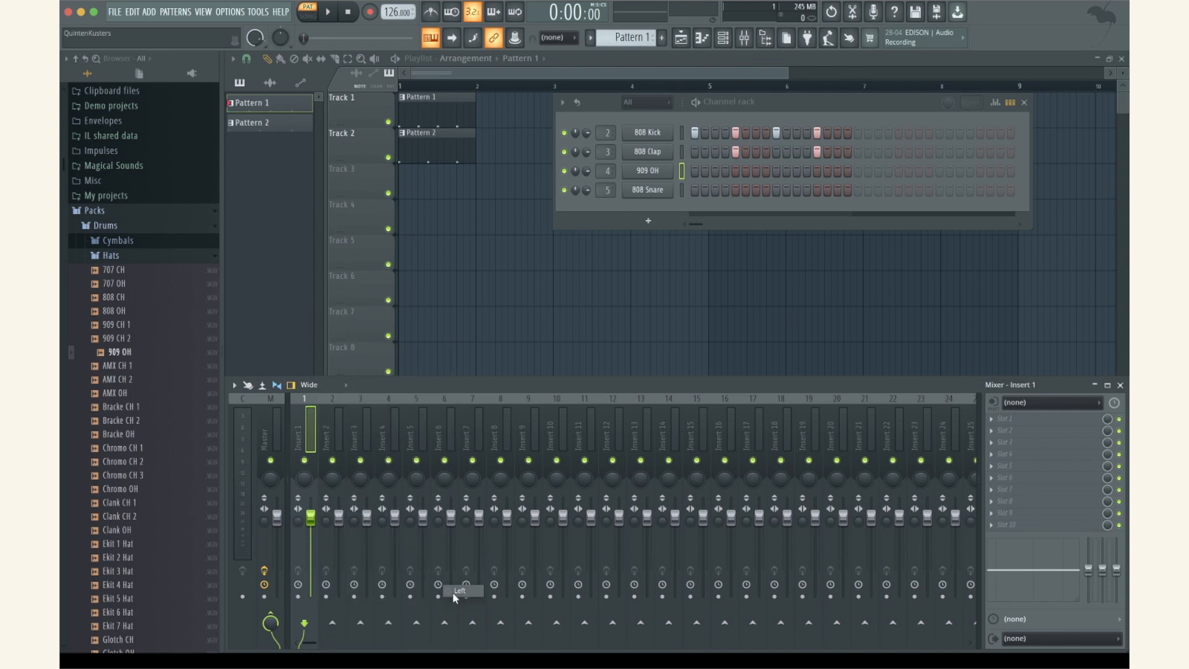
Rename the docked mixer track Insert 1 as "sidechain"
right_click(288, 412)
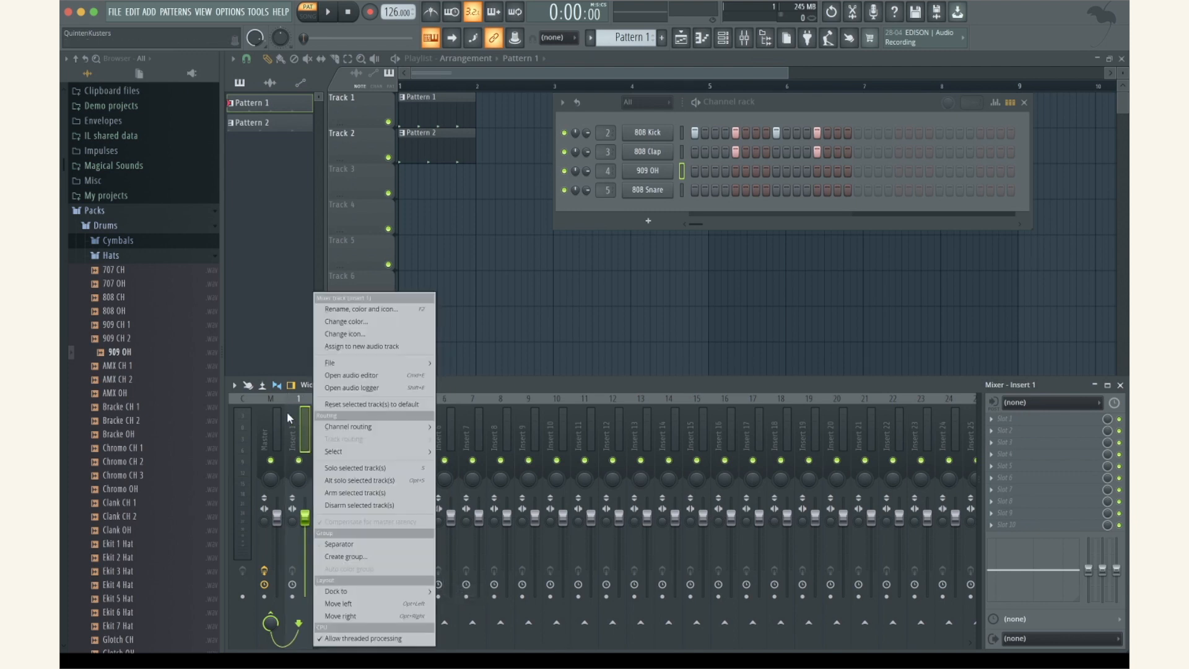
left_click(353, 308)
type("sidechain")
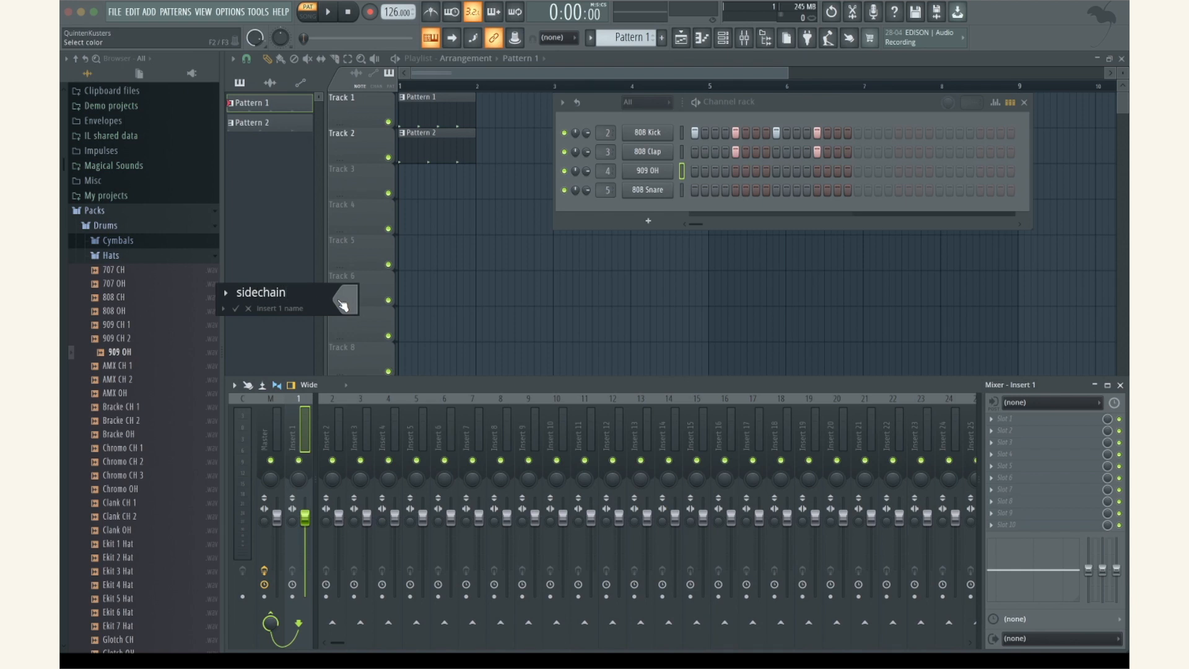
key("Return")
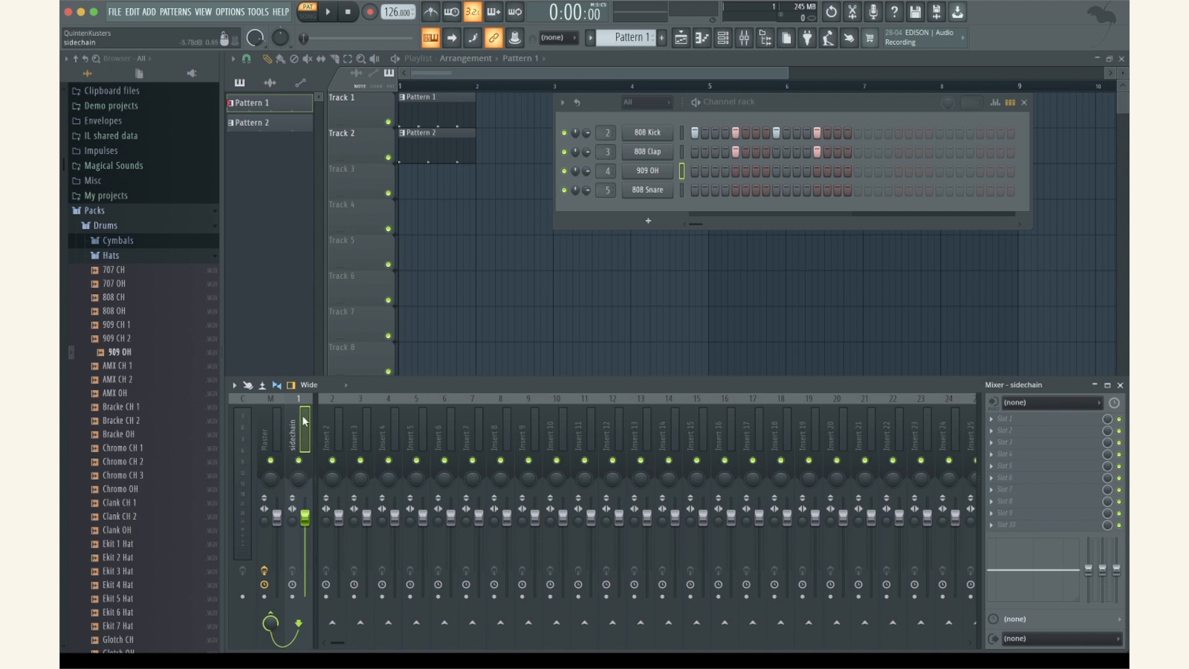
Reroute mixer track Insert 4 from the Master to the sidechain track, playing the arrangement in between to check the signal
left_click(336, 427)
left_click(370, 433)
left_click(388, 426)
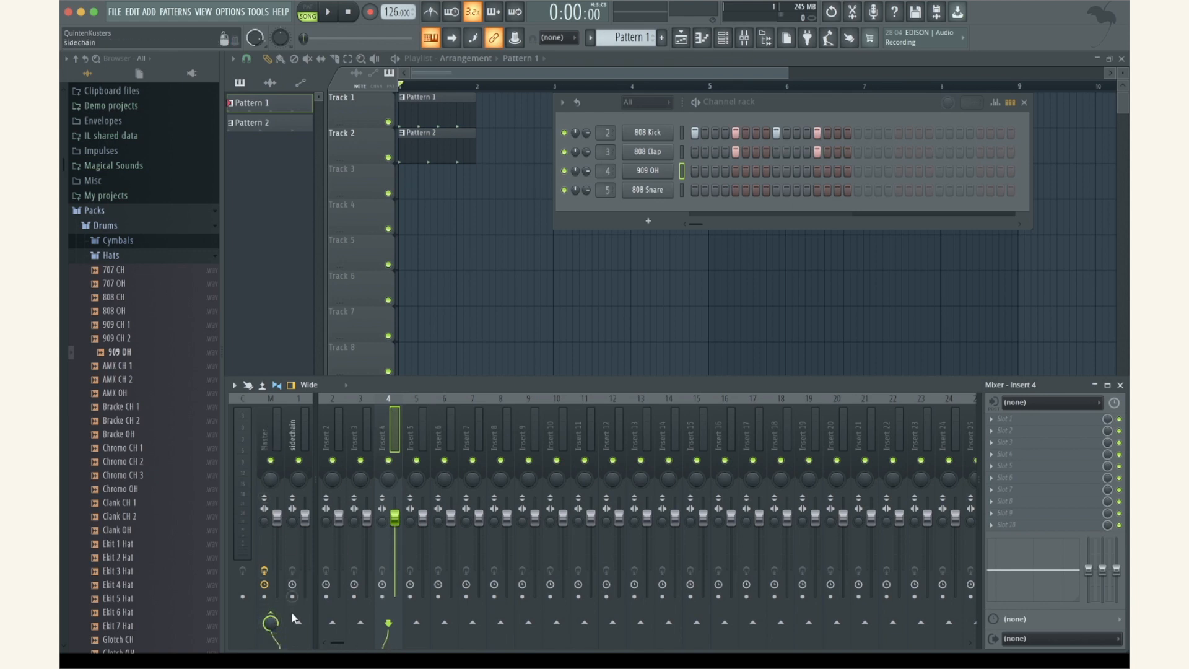
left_click(276, 618)
key("space")
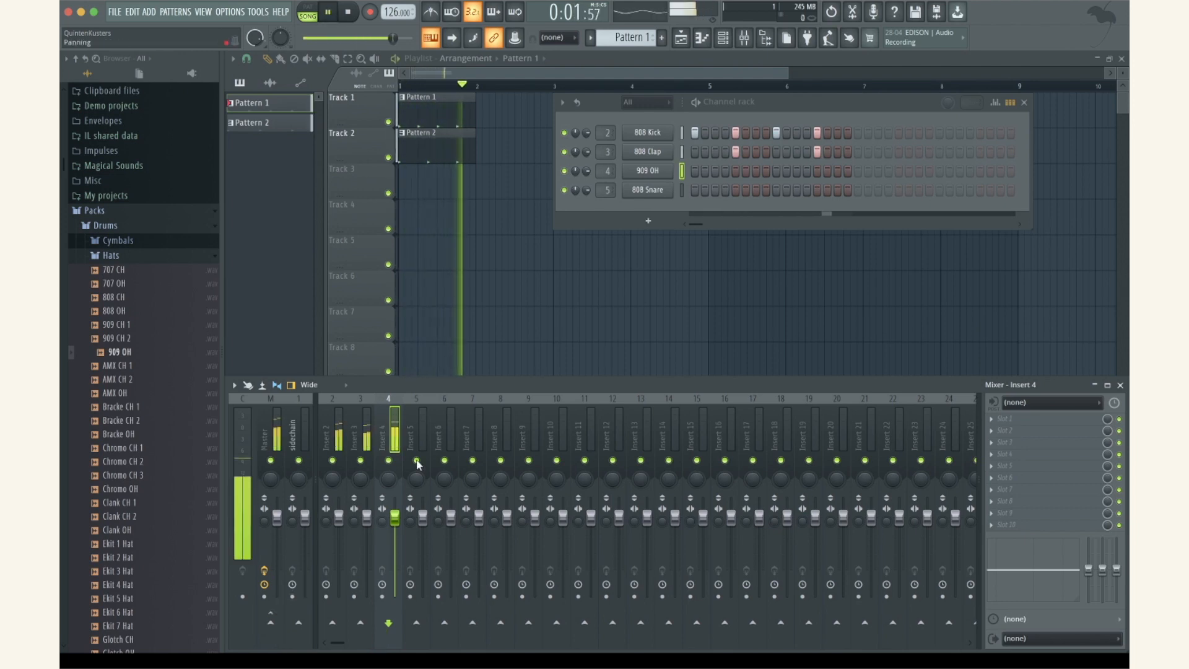
key("space")
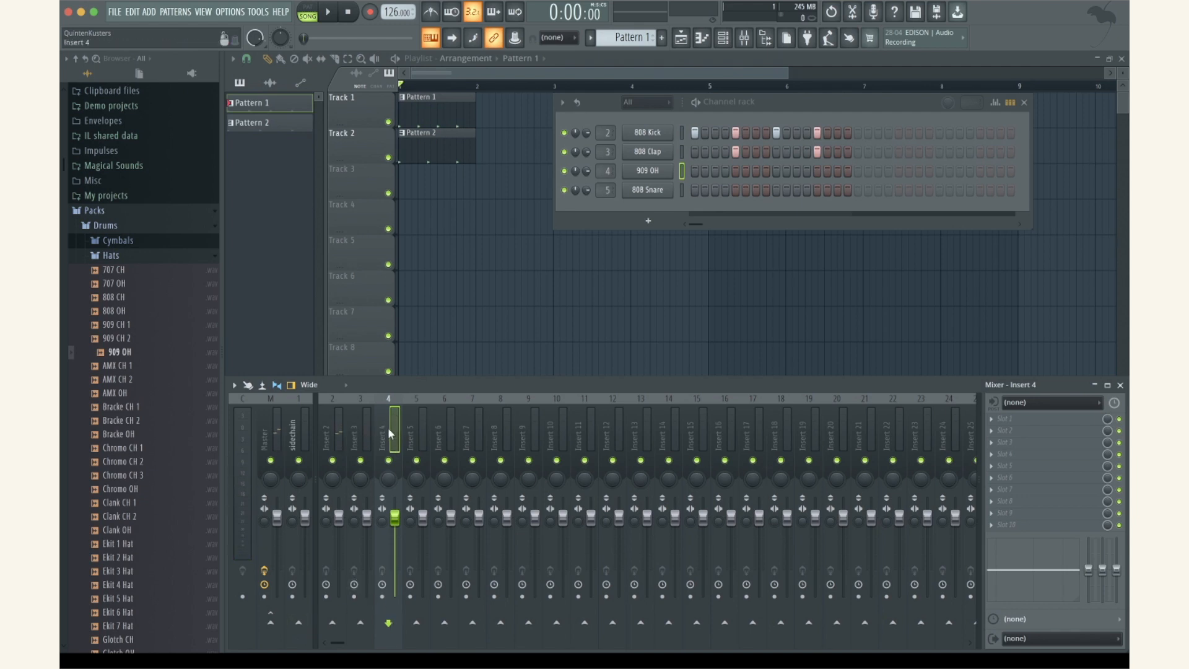
left_click(303, 624)
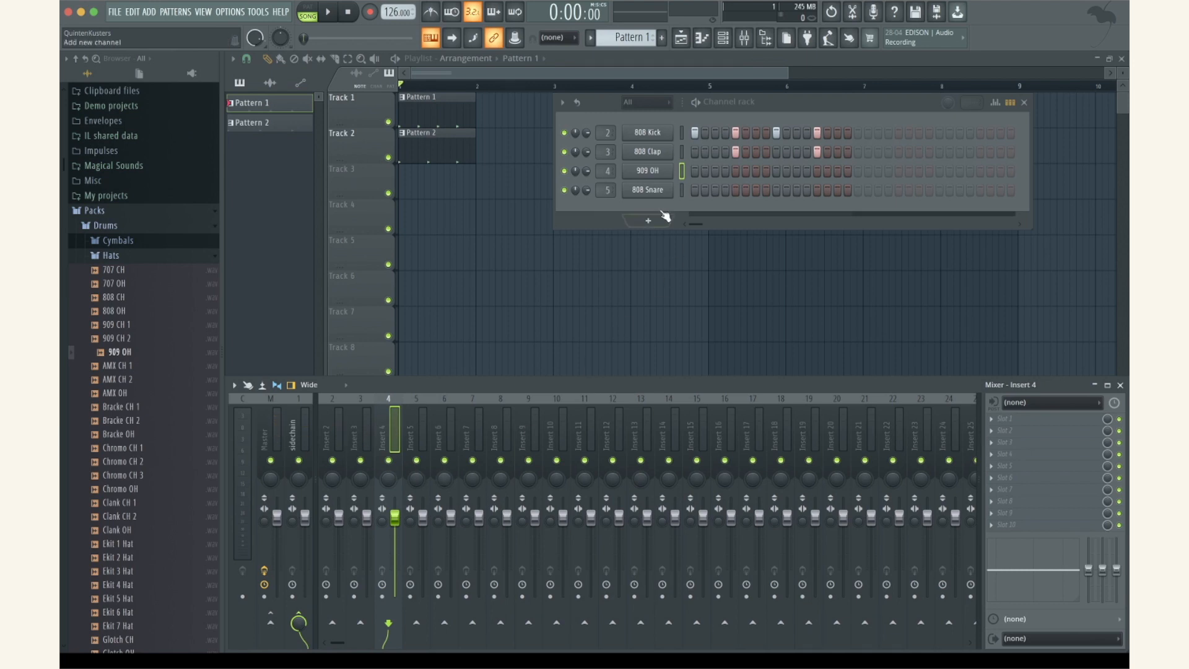
Look over the 909 OH channel's sampler settings, close them, and lower the Insert 4 mixer fader slightly
left_click(666, 175)
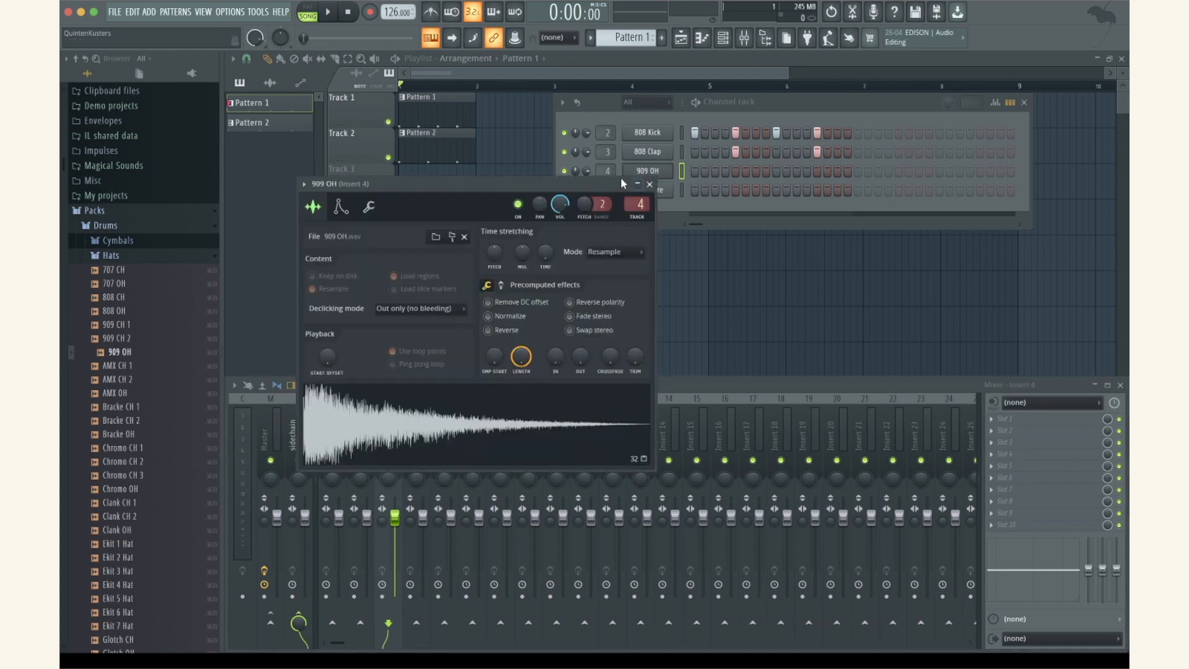
left_click_drag(589, 181, 633, 216)
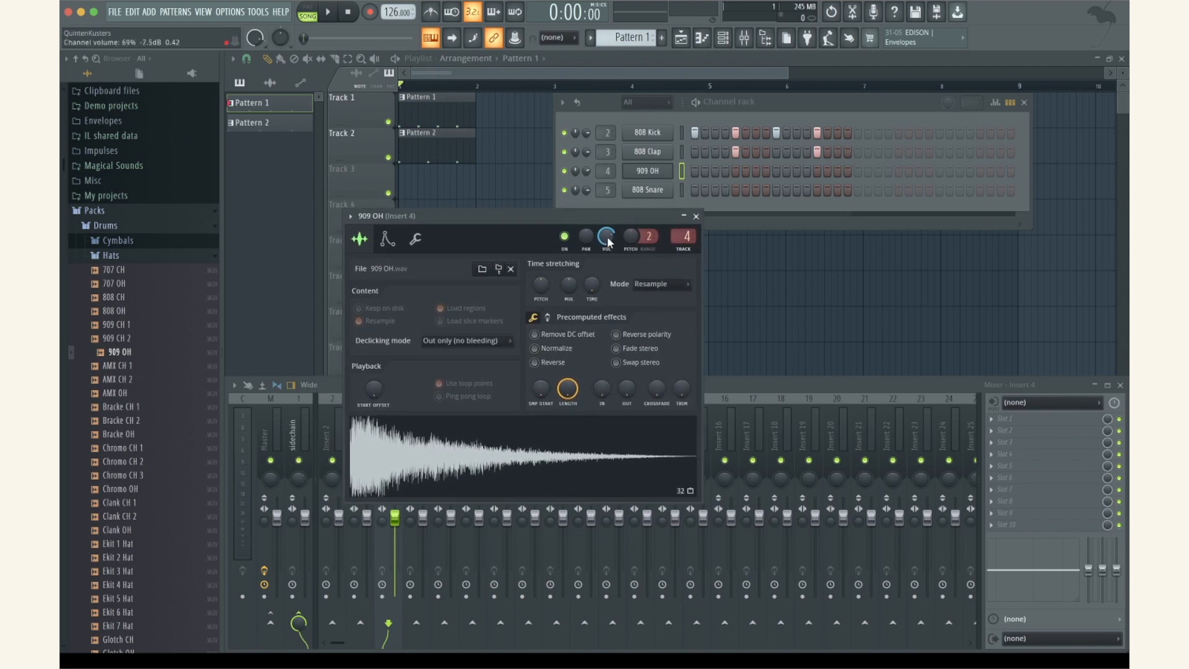
left_click(696, 216)
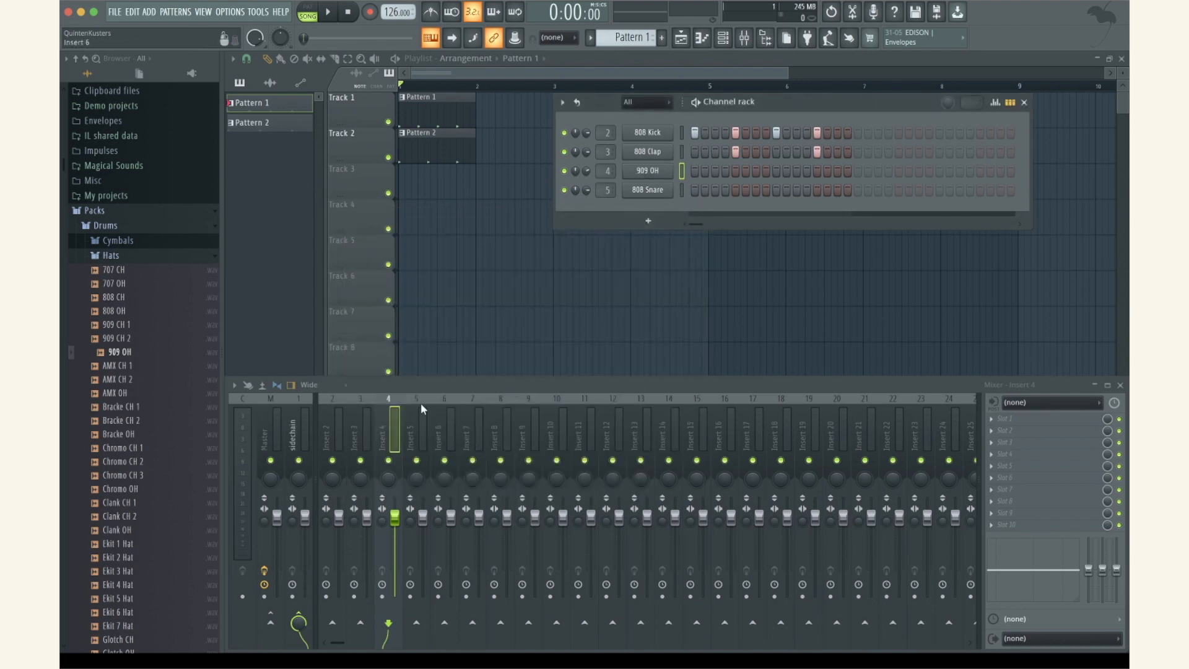
left_click(388, 420)
left_click_drag(395, 517, 395, 525)
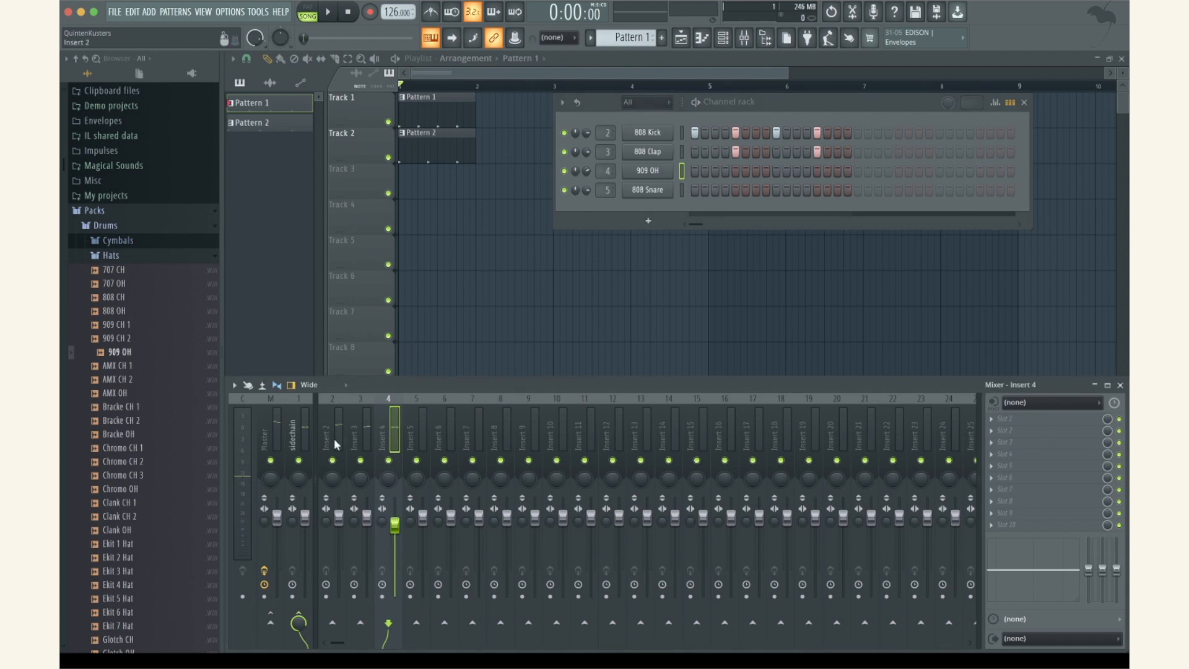
Open the Fruity Limiter on the Master track, play the arrangement to watch its level graph, and close the plugin
left_click(272, 423)
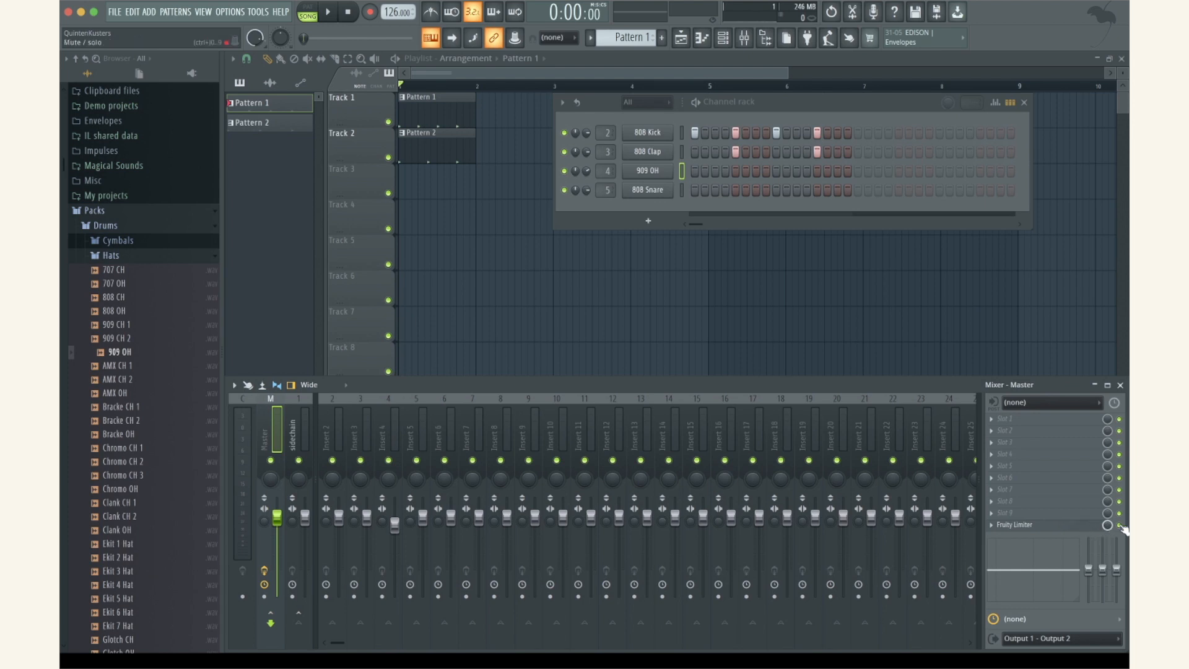
left_click(1049, 526)
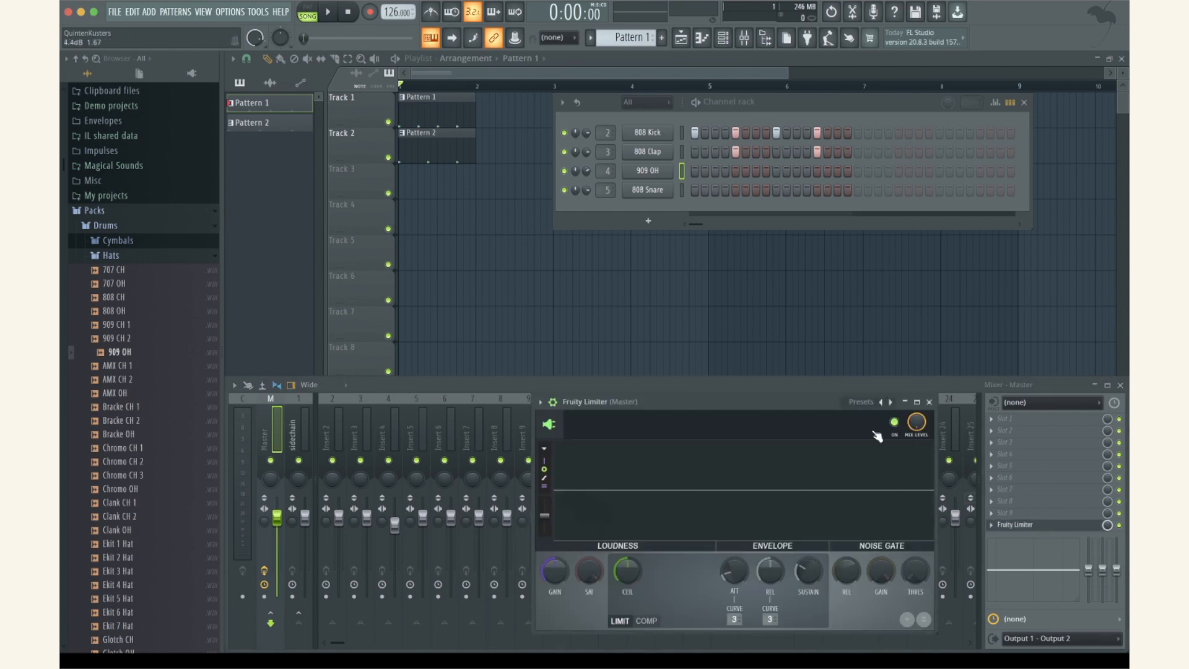
left_click_drag(808, 400, 775, 240)
key("space")
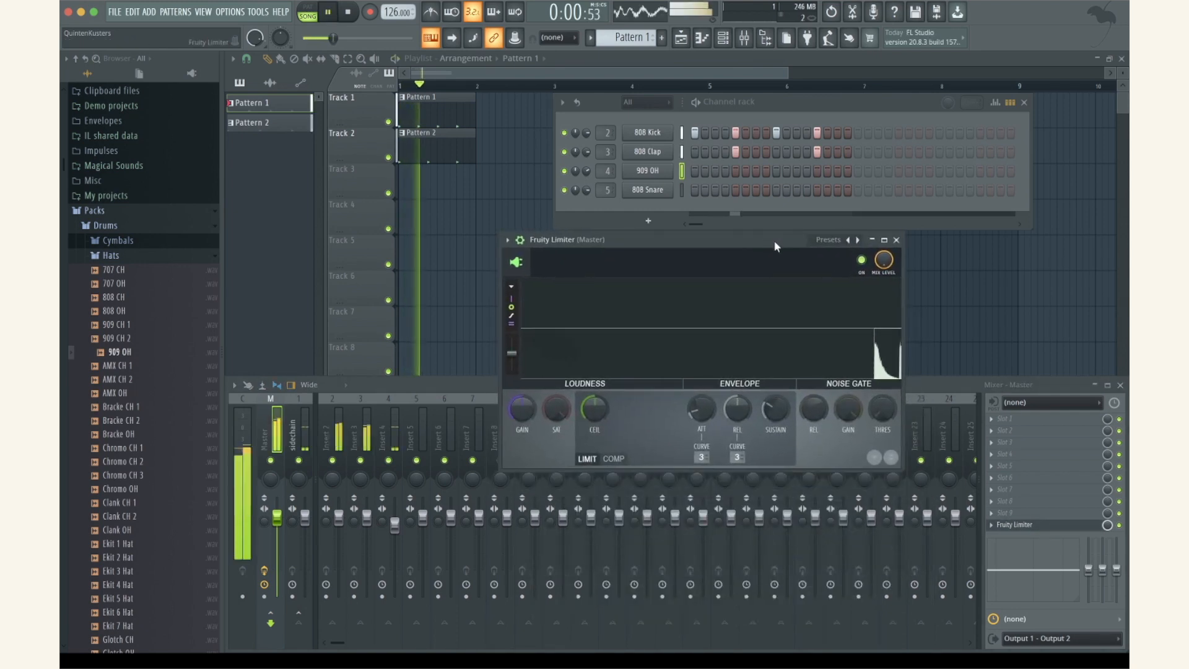
key("space")
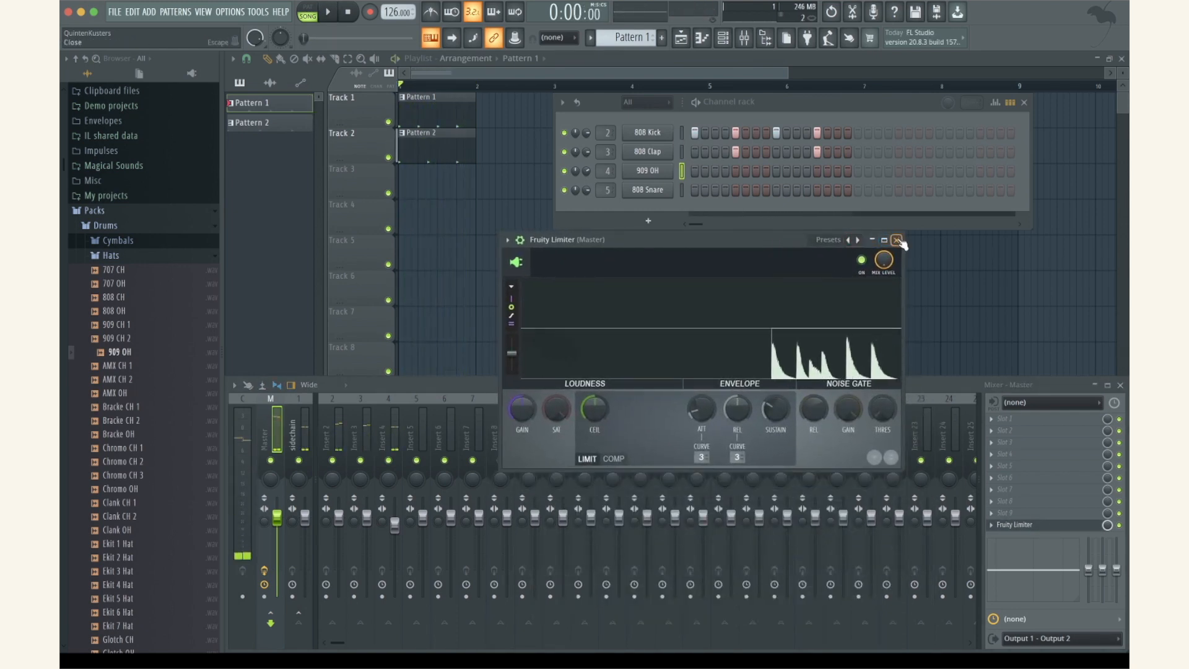
left_click(897, 240)
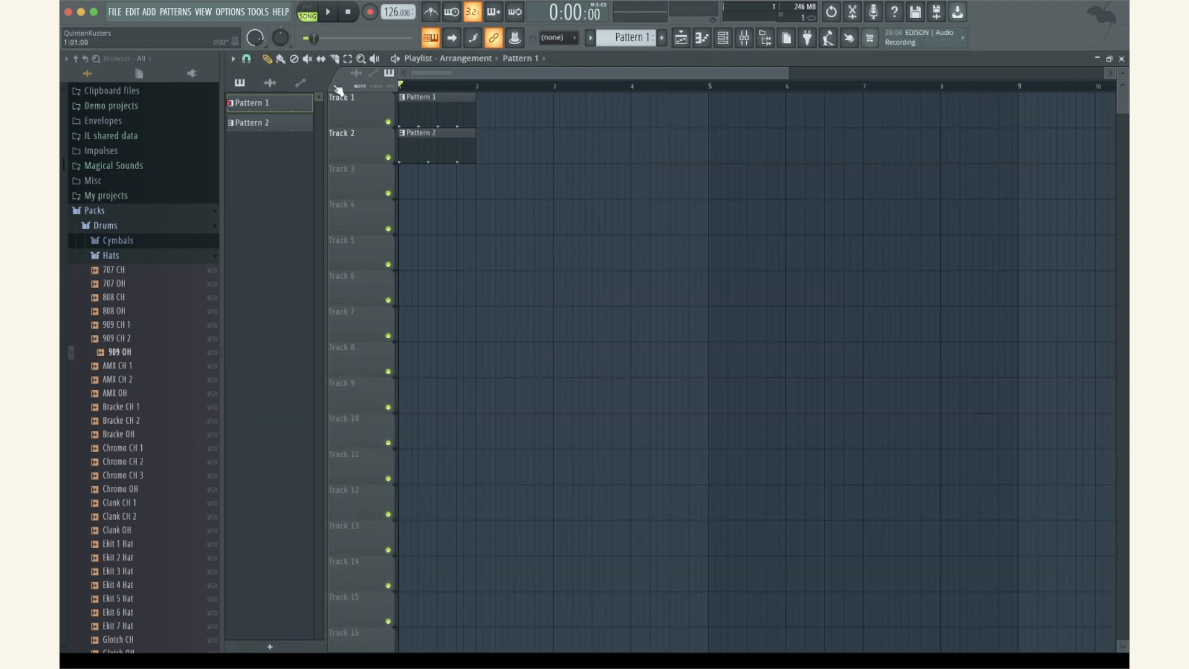
Try duplicating both selected pattern clips into bar 2 of the playlist, and undo the duplication
scroll(338, 91, "up", 7)
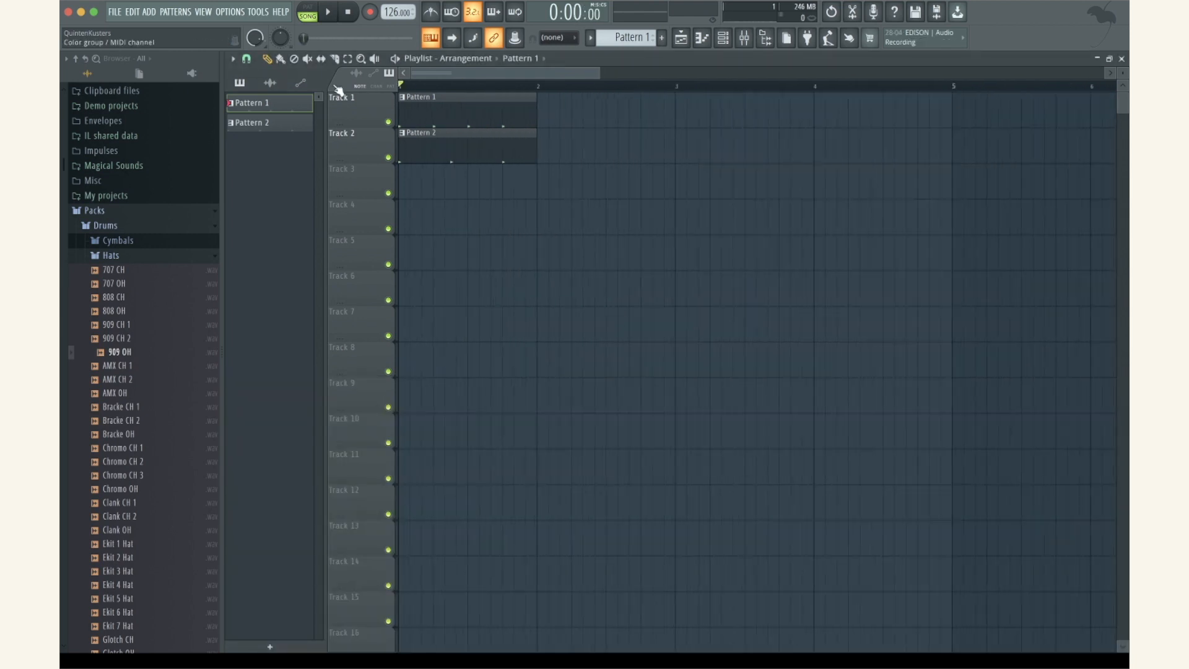
scroll(338, 90, "down", 1)
scroll(512, 146, "down", 2)
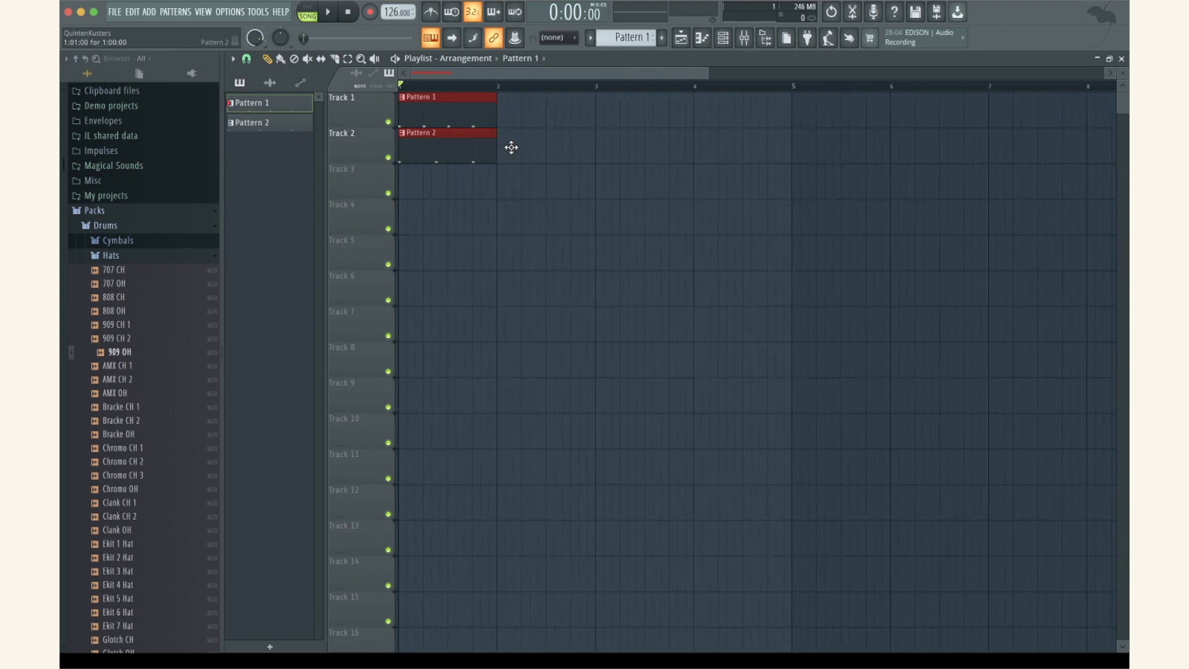
left_click(597, 114)
right_click(634, 114)
scroll(548, 131, "down", 1)
key("ctrl+a")
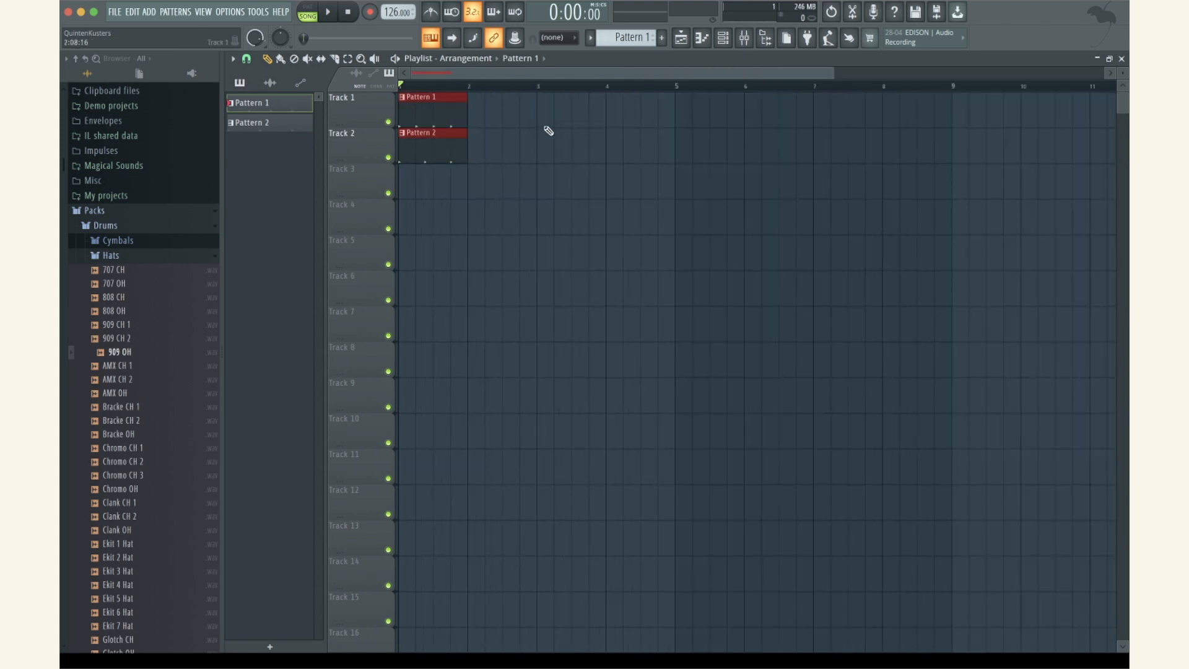
key("ctrl+b")
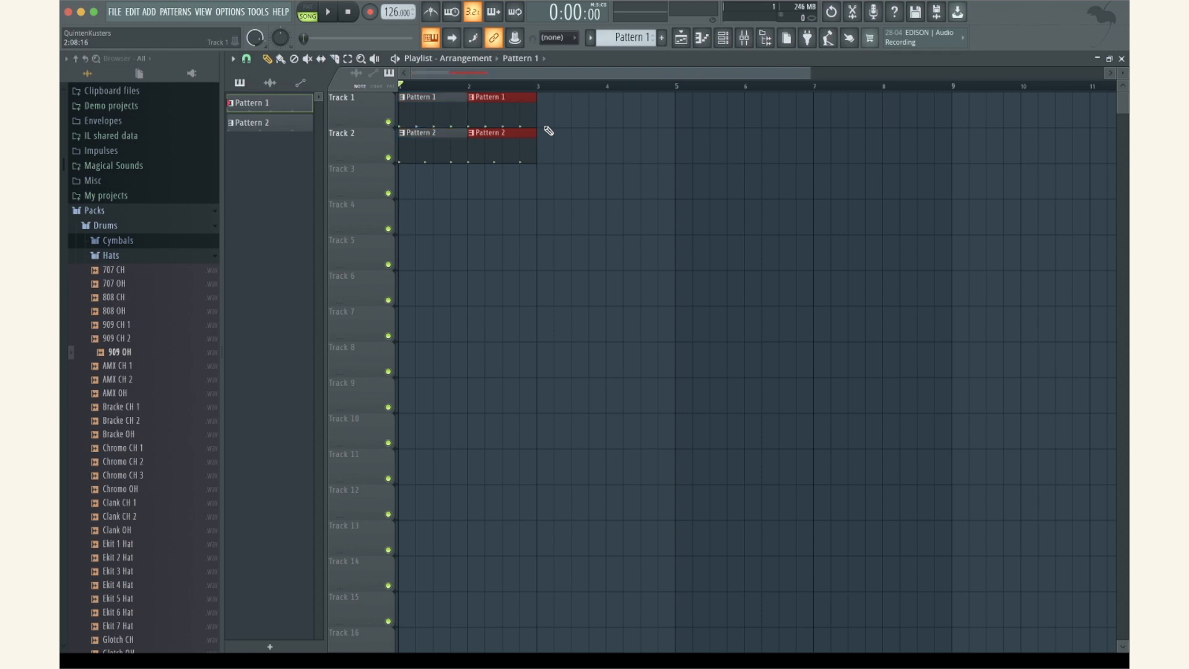
key("ctrl+z")
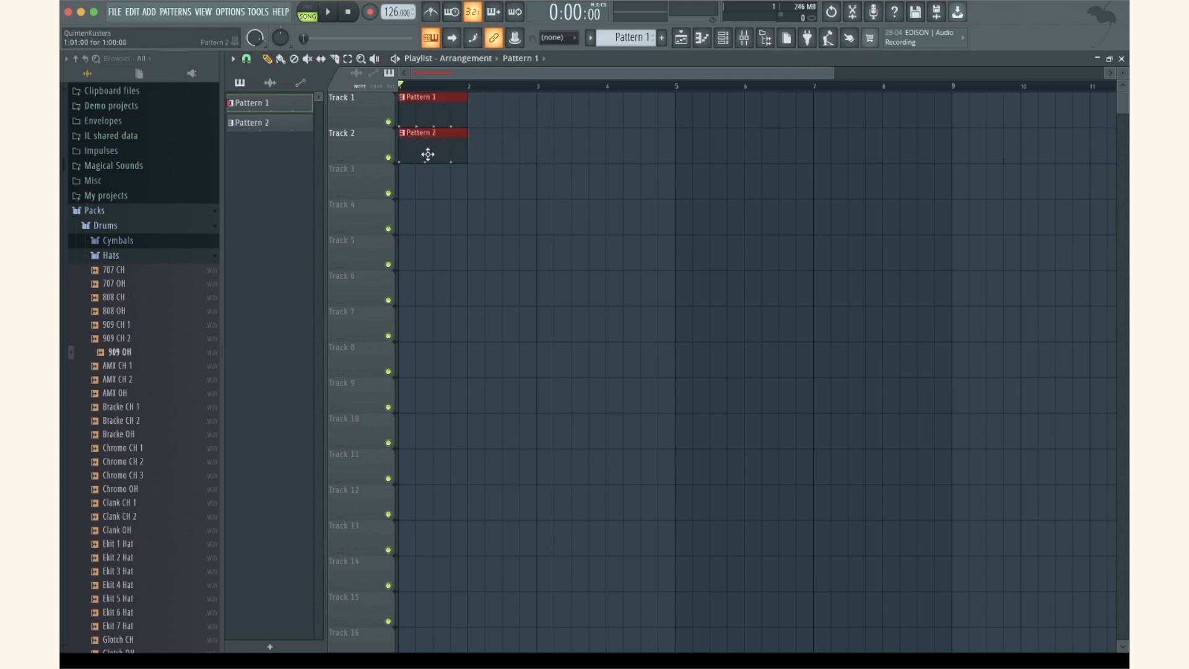
Copy the Pattern 1 and Pattern 2 clips along their playlist tracks to fill bars 1 to 8
left_click_drag(429, 155, 498, 154)
key("ctrl+z")
left_click_drag(427, 114, 494, 119)
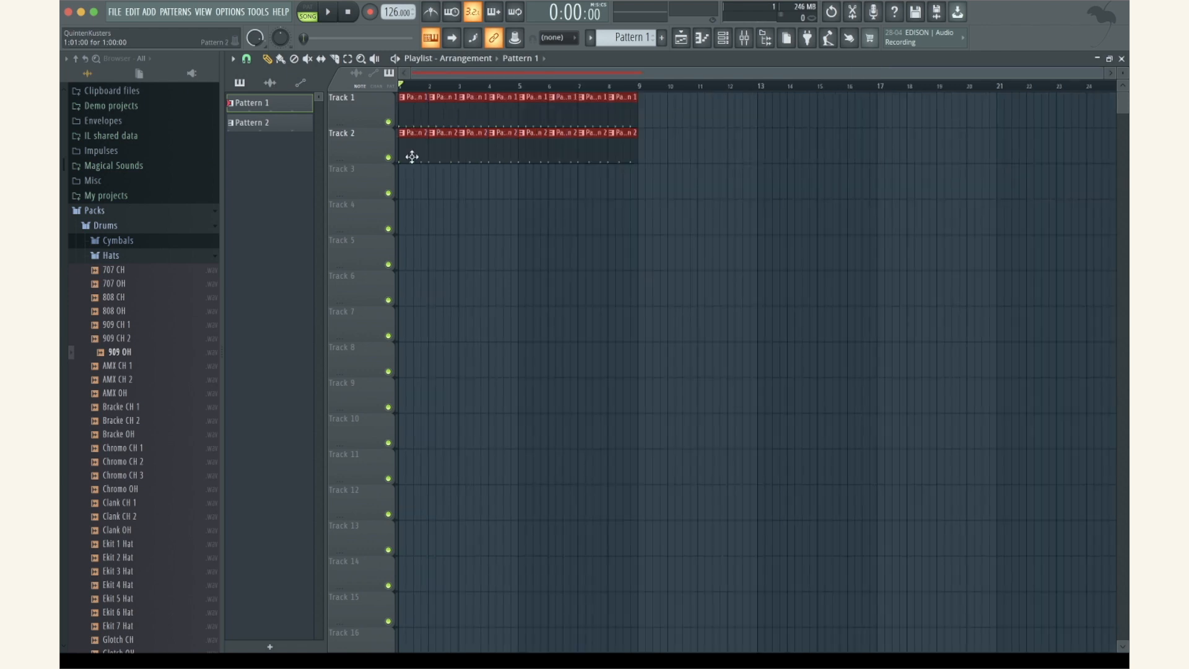
Move the selected Pattern 1 and Pattern 2 clips in the playlist so they start at bar 9
left_click_drag(412, 156, 652, 122)
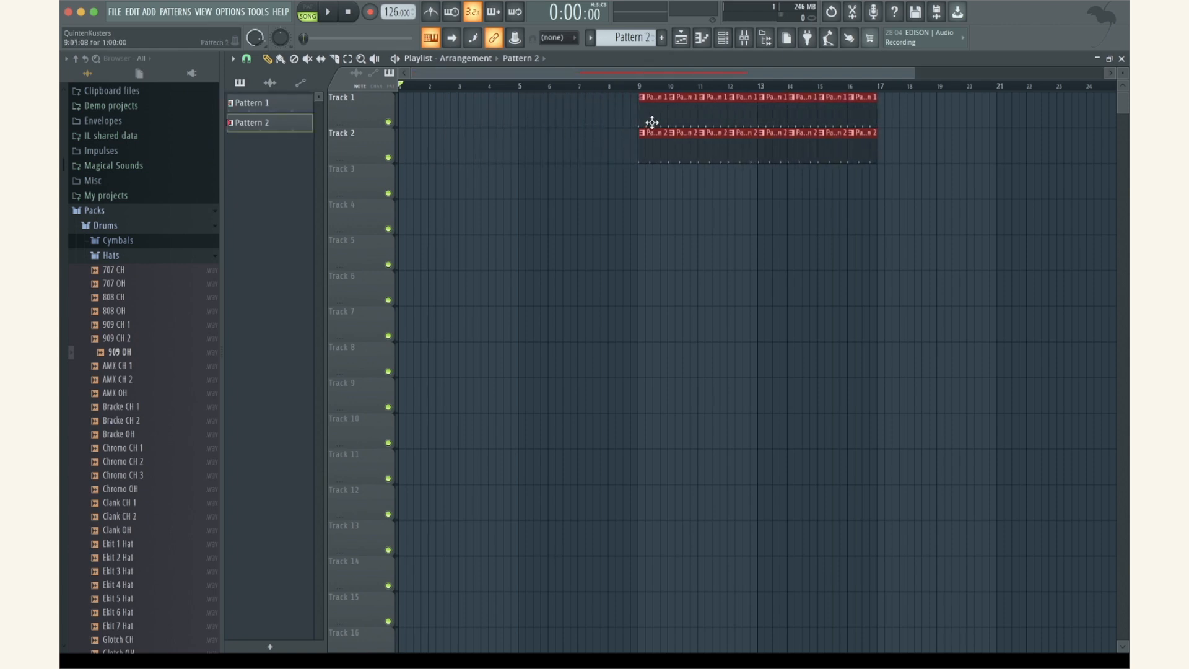
scroll(647, 144, "up", 3, "ctrl")
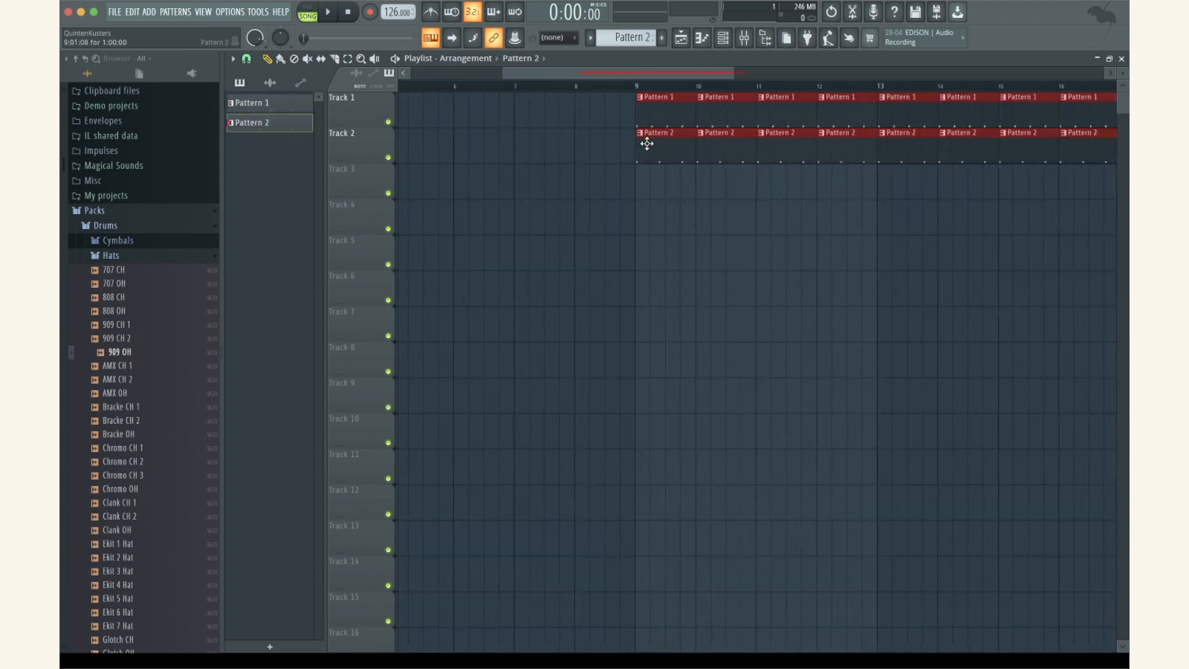
scroll(646, 144, "up", 5, "ctrl")
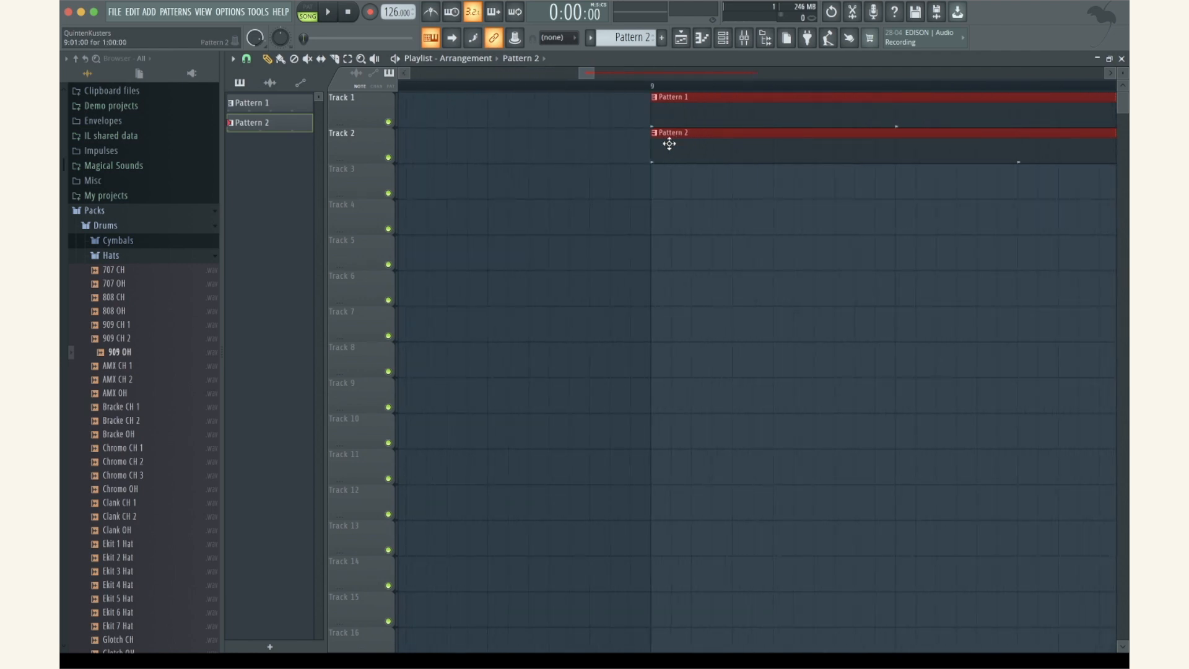
left_click(247, 60)
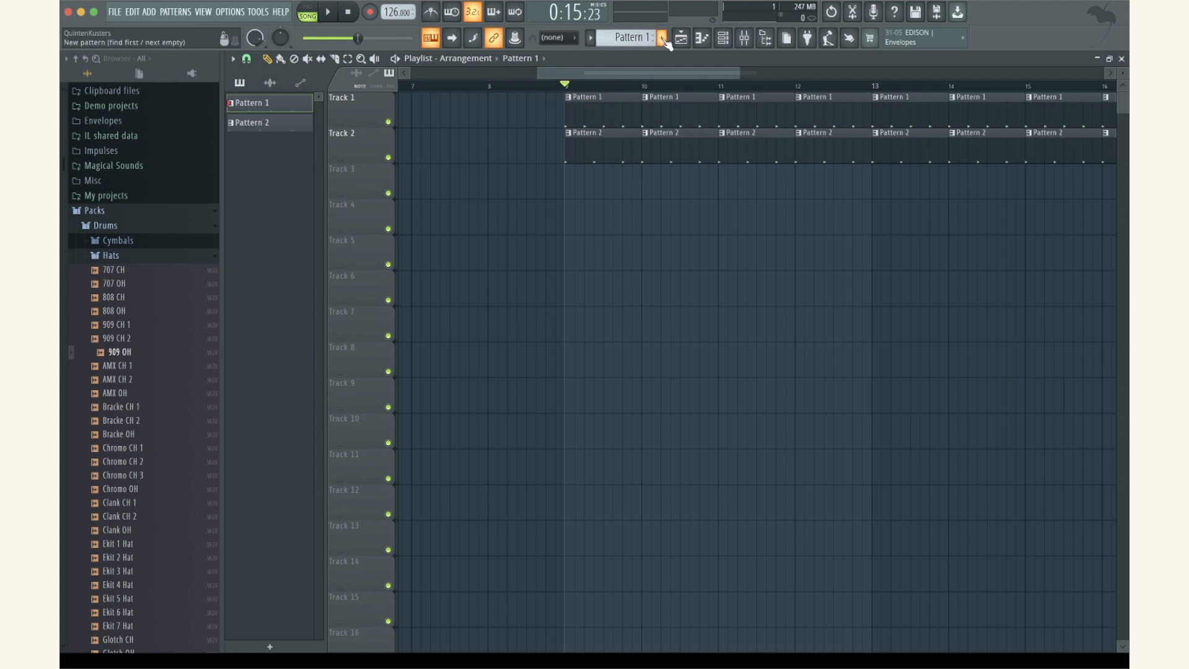
Create a new empty Pattern 3 without a custom name, and switch the channel rack from step sequencer to piano roll overview
left_click(662, 38)
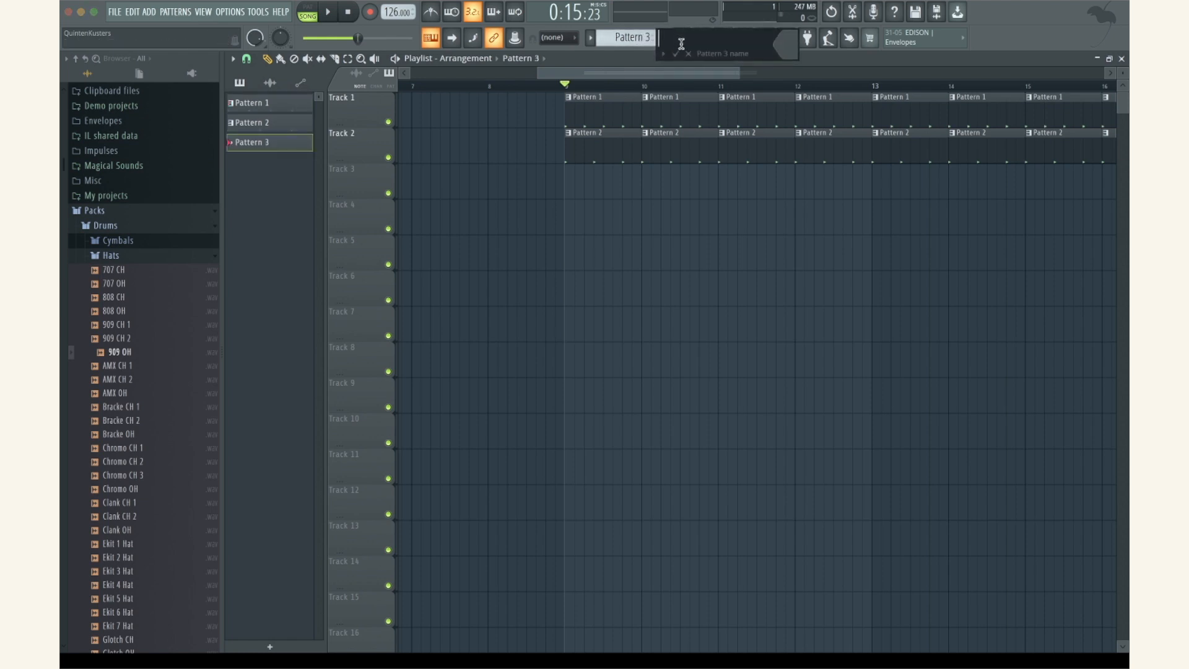
left_click(687, 54)
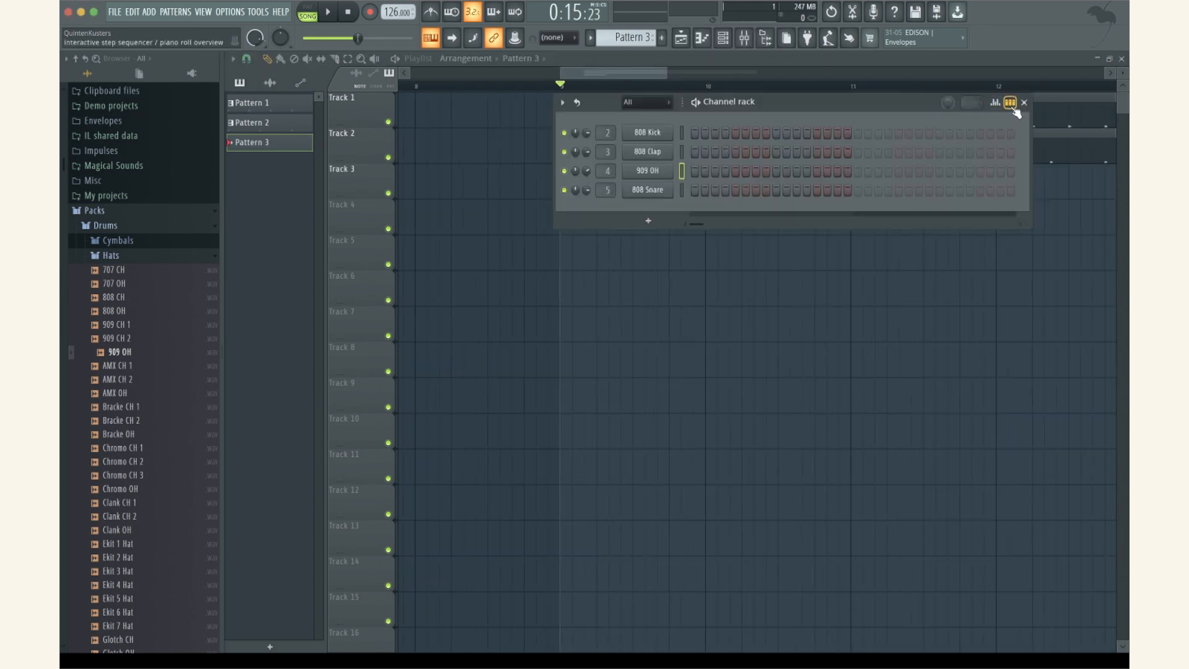
left_click(1011, 103)
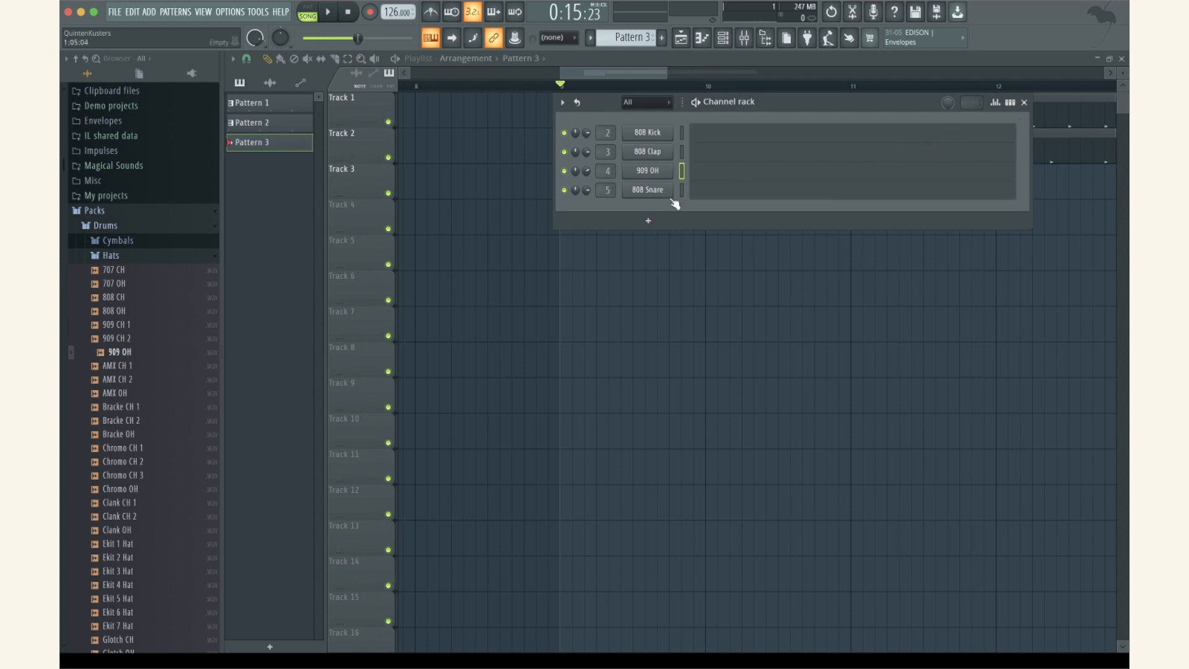
Add a 3x Osc channel to the channel rack and place its plugin window below the rack
left_click(95, 211)
left_click(651, 222)
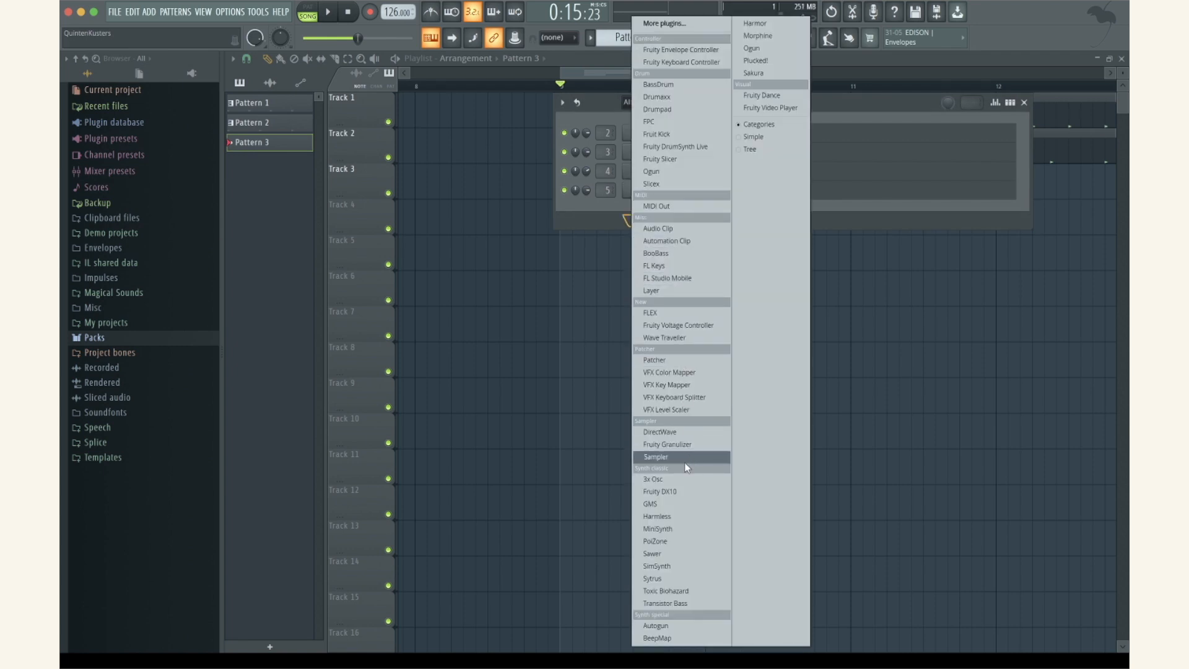
left_click(657, 479)
left_click_drag(629, 186, 854, 255)
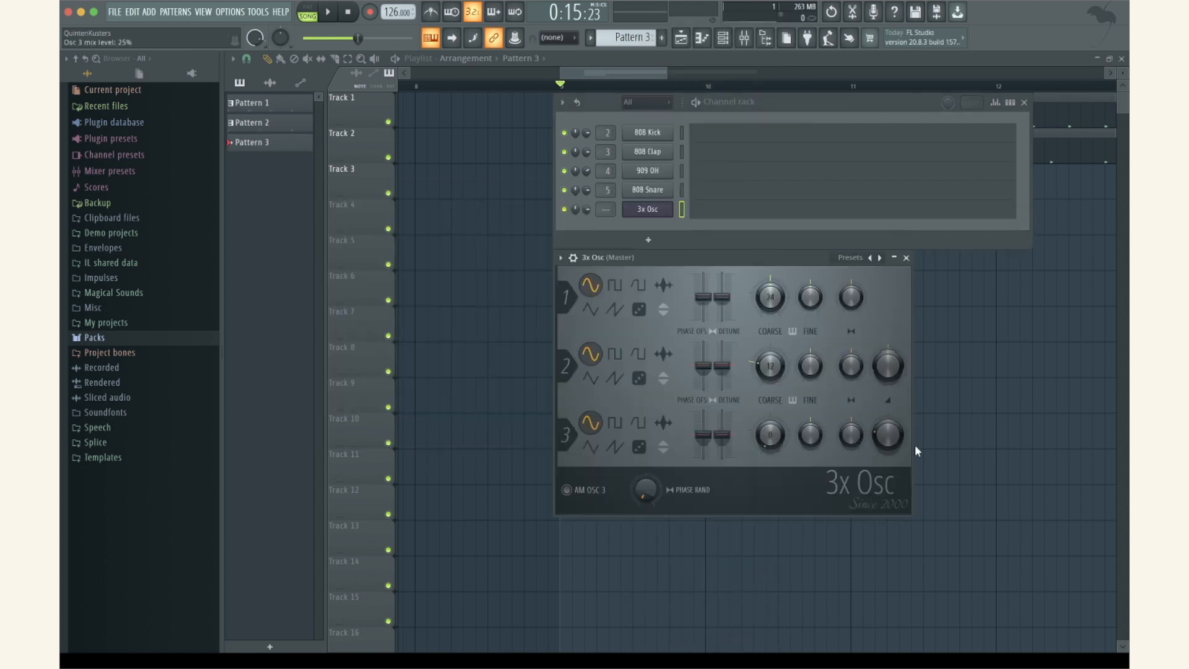
Lower oscillator 3's mix level and reduce the coarse pitch of oscillators 1 and 2 to their minimum, auditioning notes
left_click_drag(892, 426, 891, 461)
left_click_drag(769, 303, 769, 316)
key("z")
key("z")
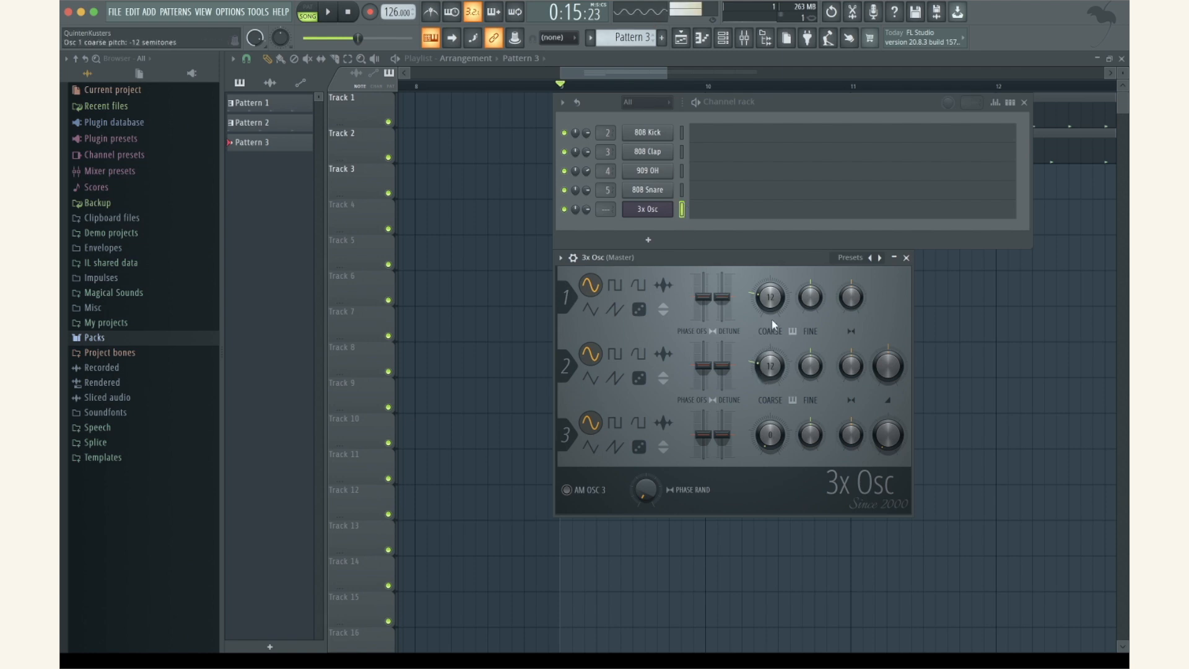
left_click_drag(768, 294, 768, 303)
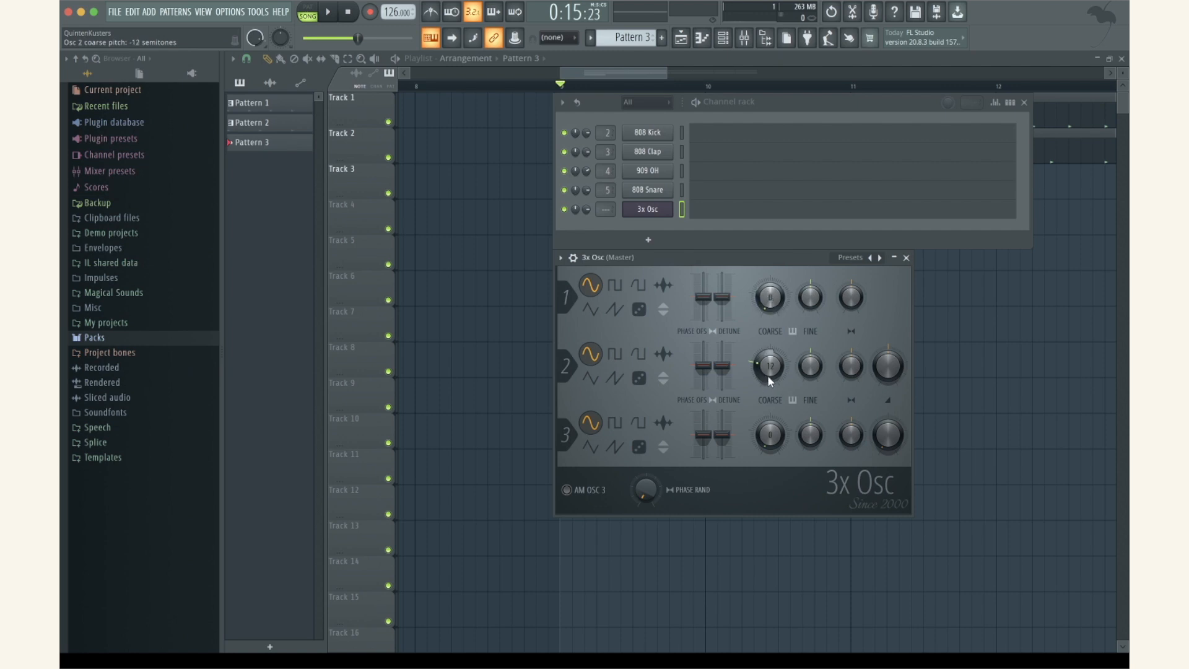
left_click_drag(769, 366, 769, 375)
key("z")
Audition different stereo detune amounts on oscillator 1 and leave it slightly below zero
left_click_drag(721, 298, 721, 289)
key("z")
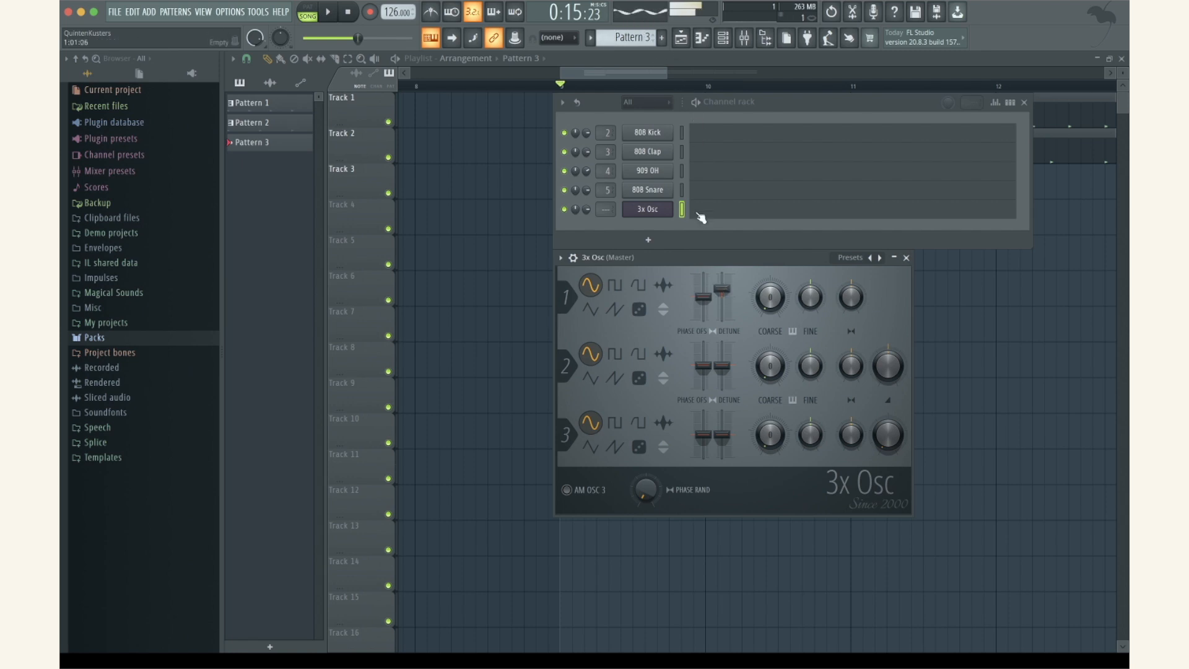
left_click_drag(721, 288, 720, 298)
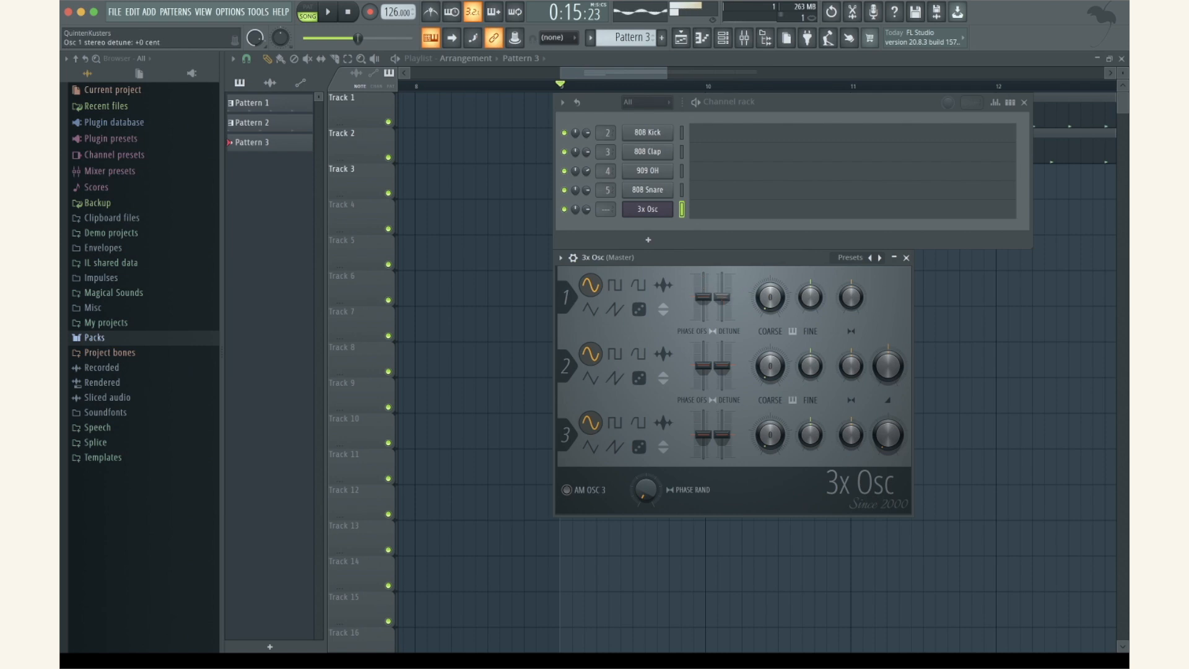
key("z")
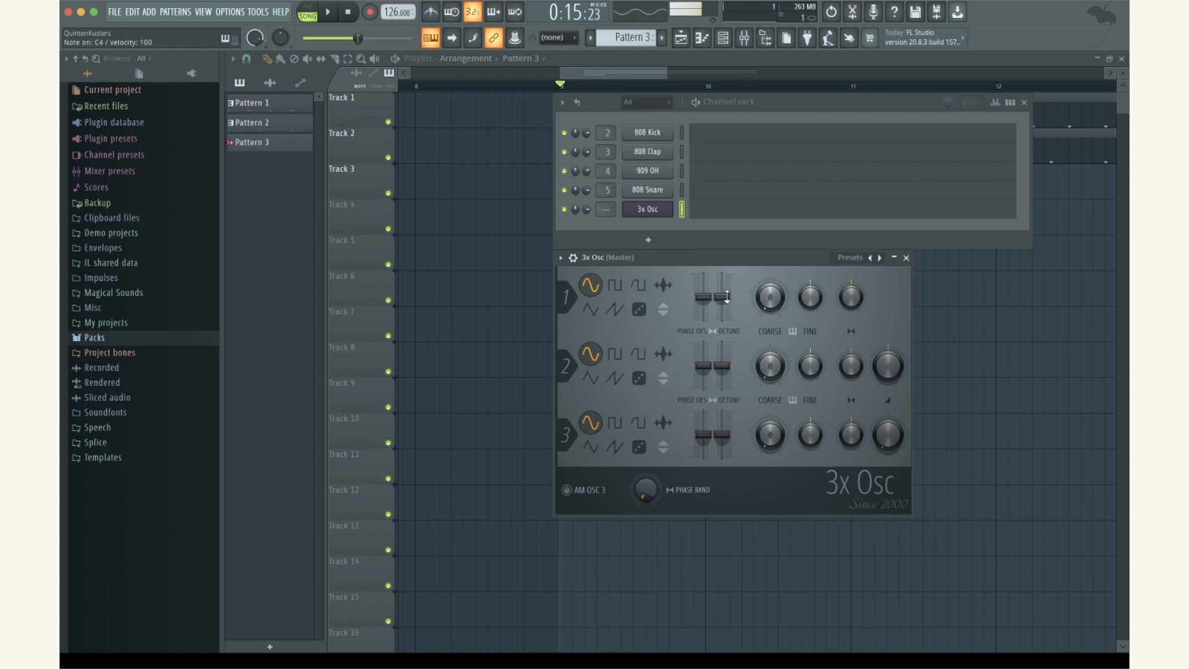
left_click_drag(727, 296, 727, 306)
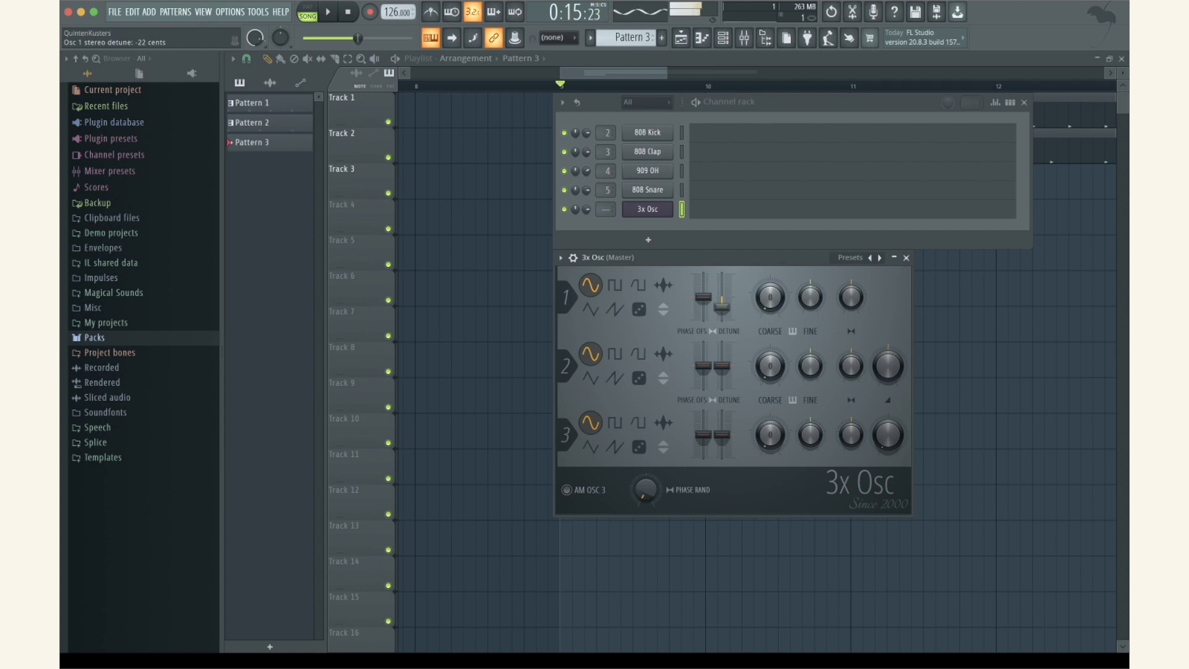
left_click_drag(722, 307, 722, 303)
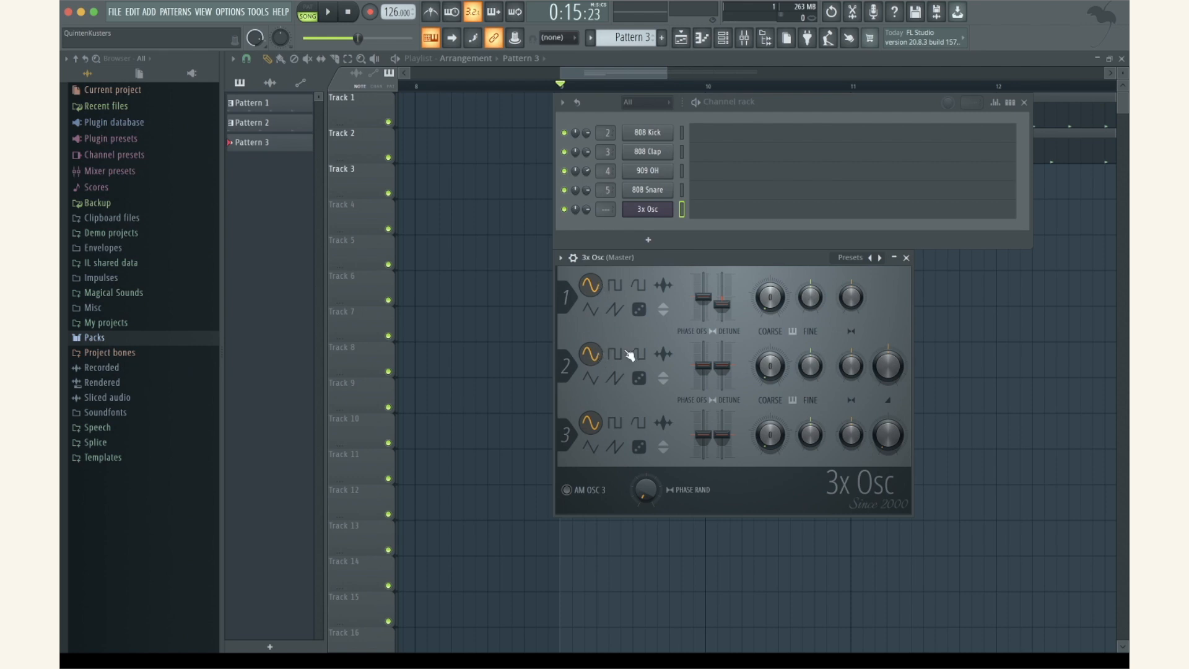
Try saw waves on oscillators 1 and 2, and switch both back to sine waves
left_click(614, 377)
left_click(615, 309)
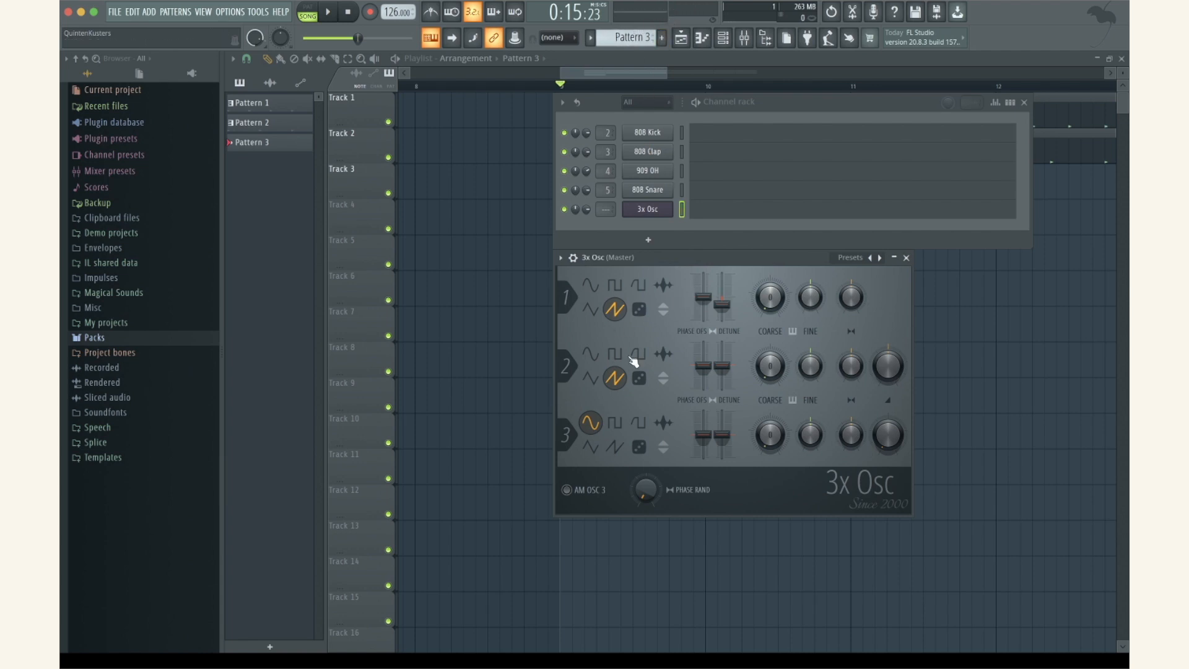
left_click(592, 286)
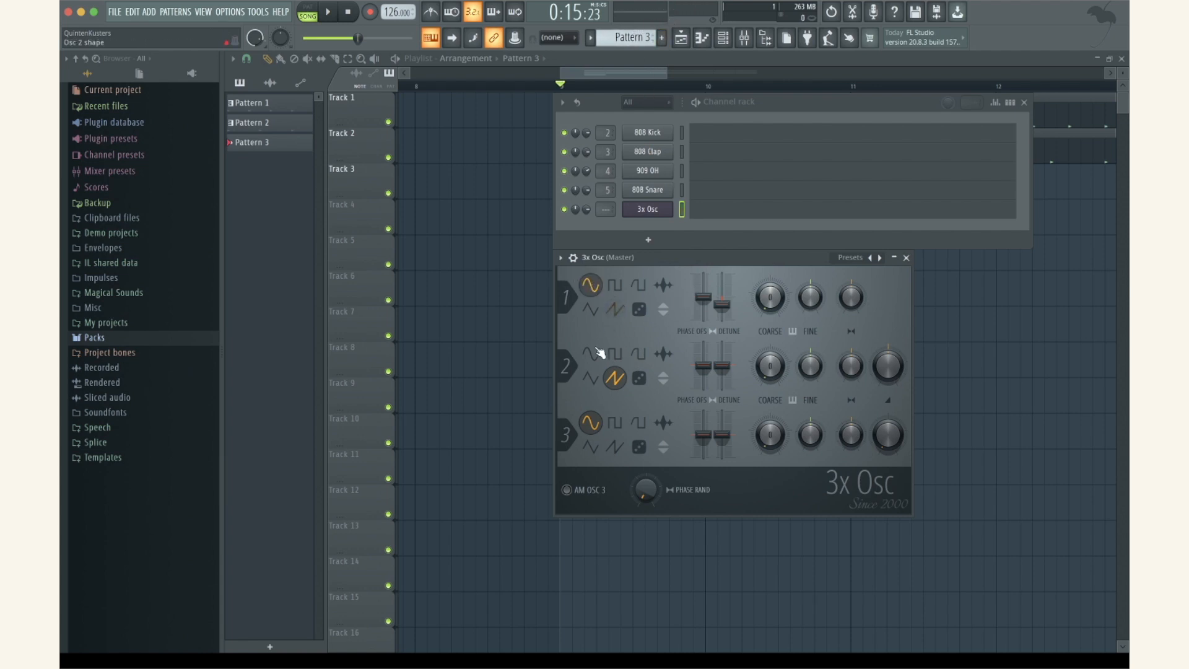
left_click(593, 354)
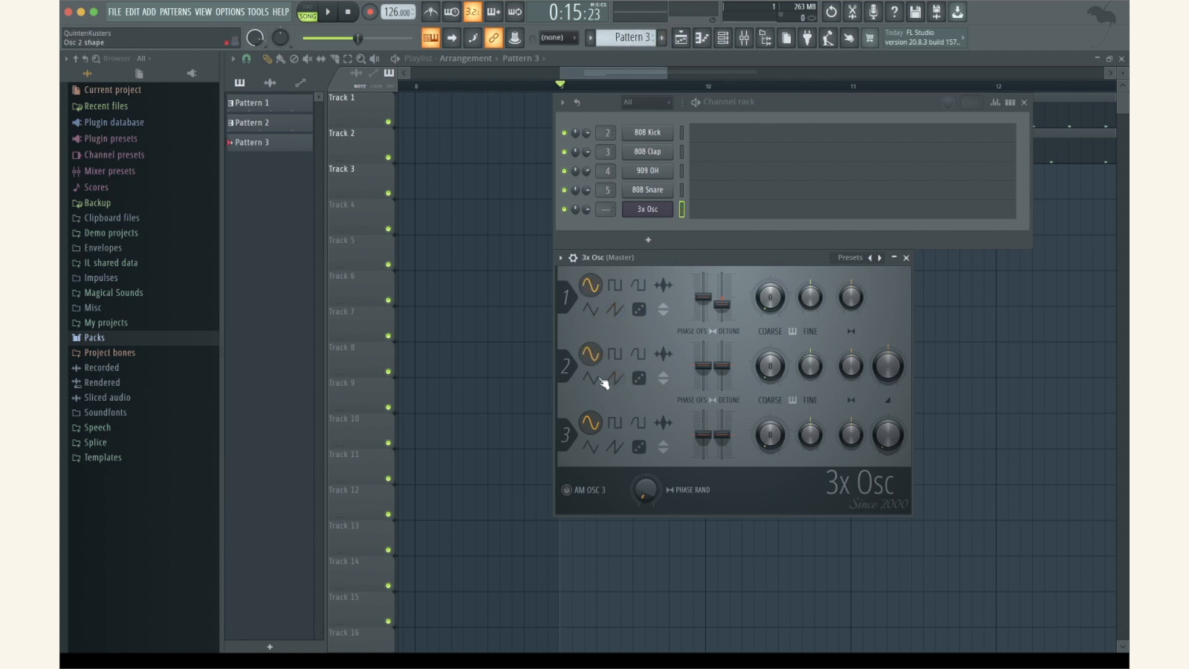
Close the 3x Osc plugin window and open the 3x Osc channel's piano roll for Pattern 3
left_click(906, 258)
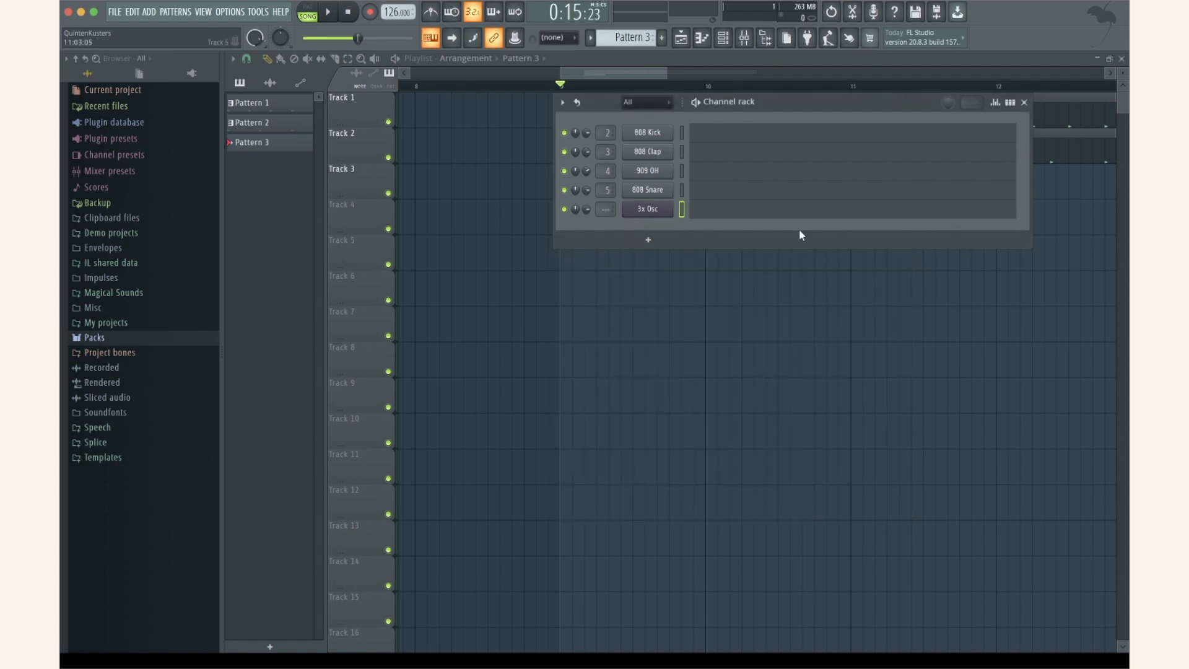
left_click(700, 213)
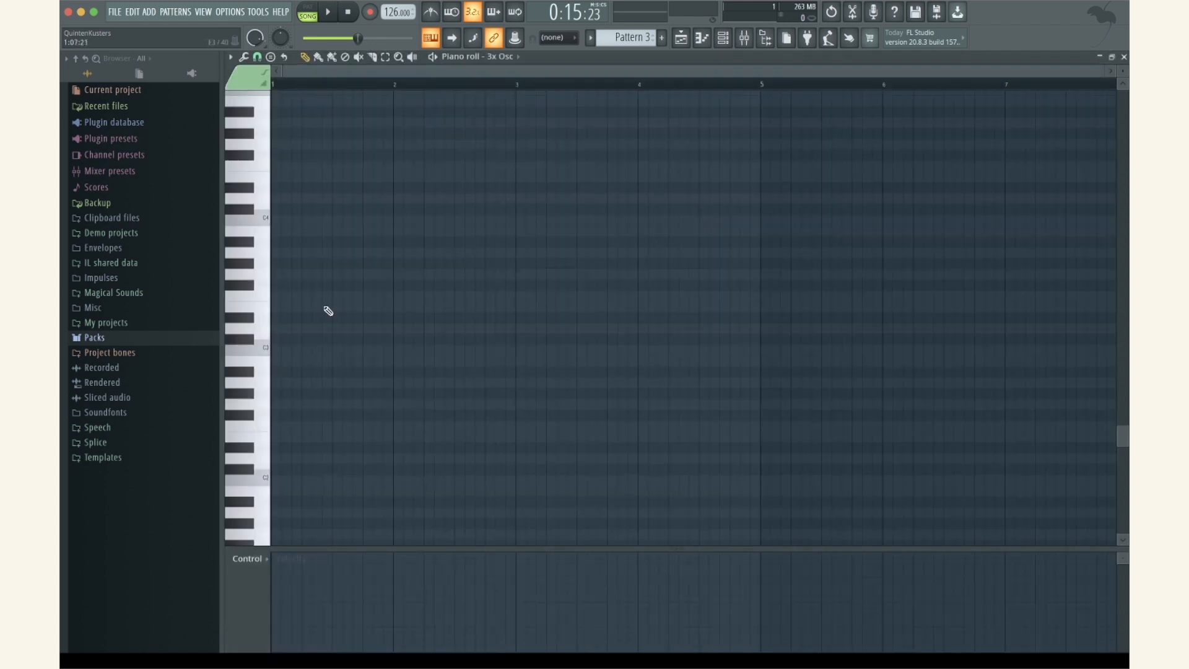
scroll(328, 311, "up", 6)
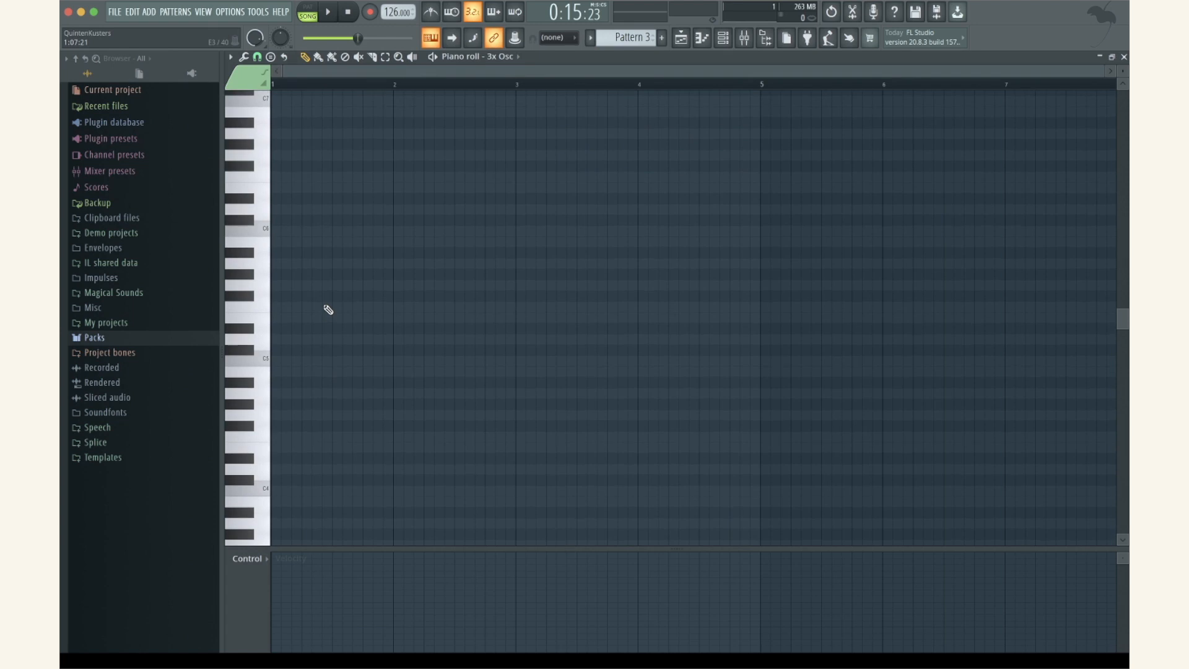
scroll(328, 309, "up", 8)
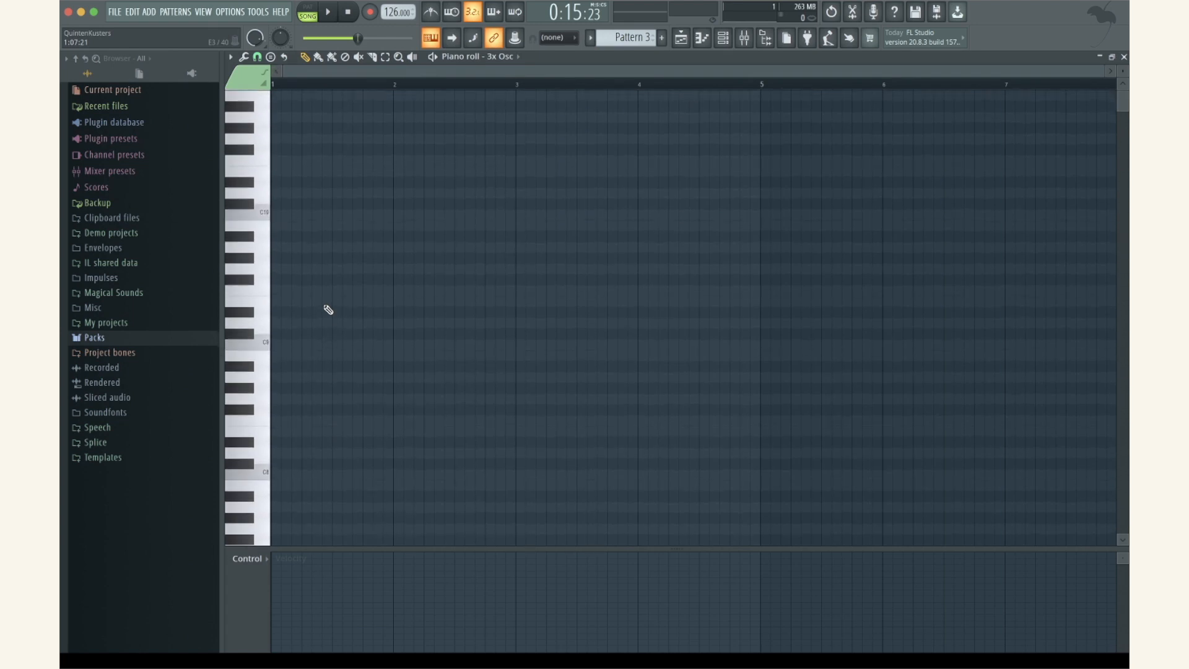
scroll(328, 310, "down", 5)
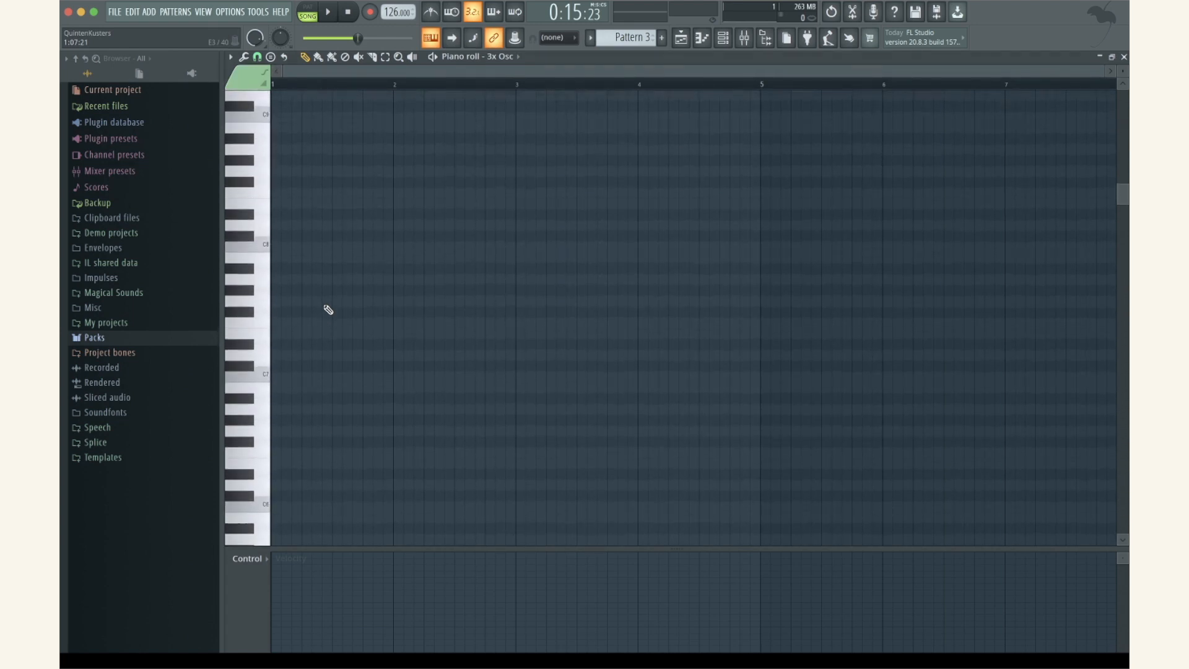
scroll(328, 309, "down", 5)
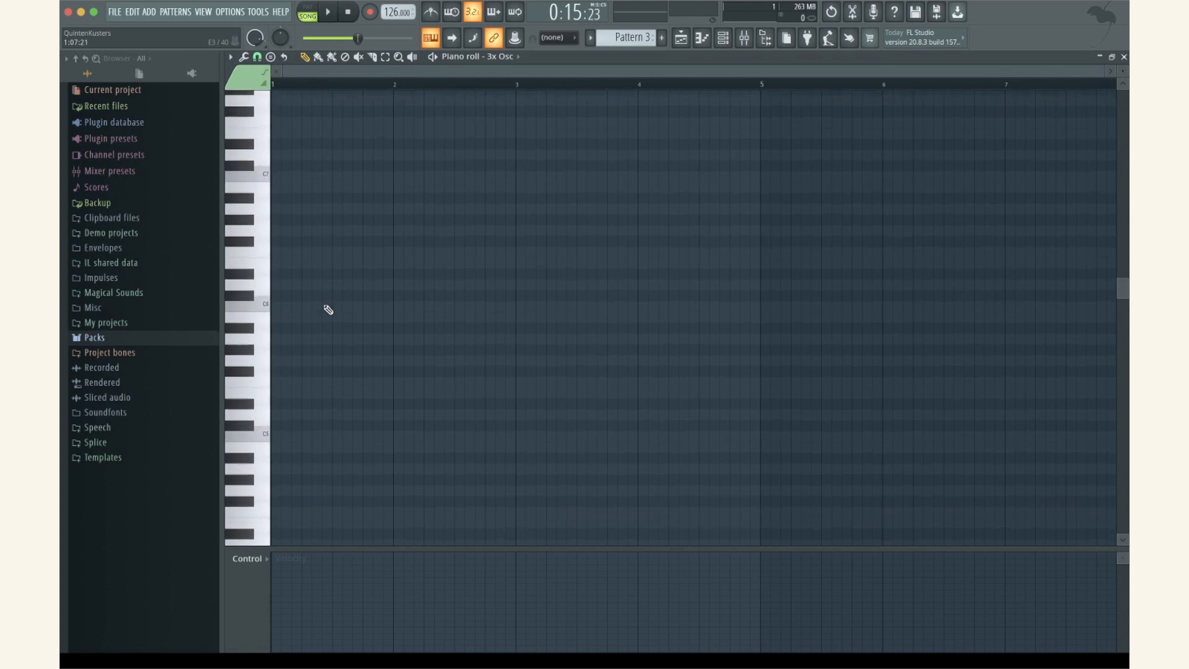
scroll(288, 430, "down", 1)
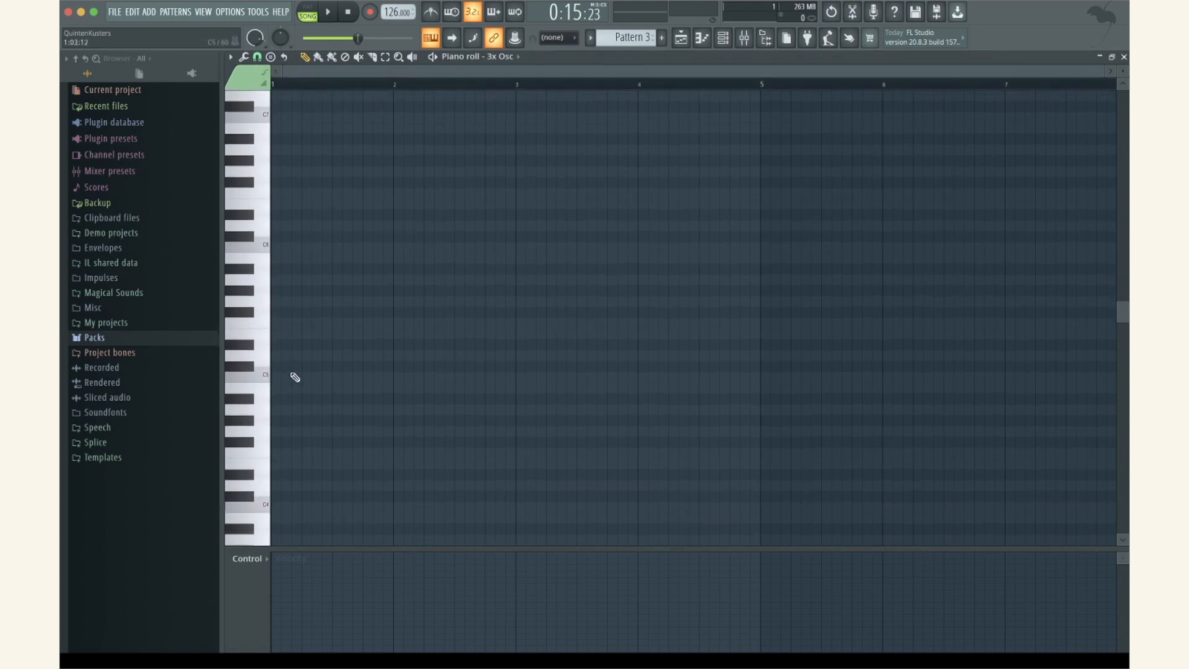
scroll(354, 351, "up", 3)
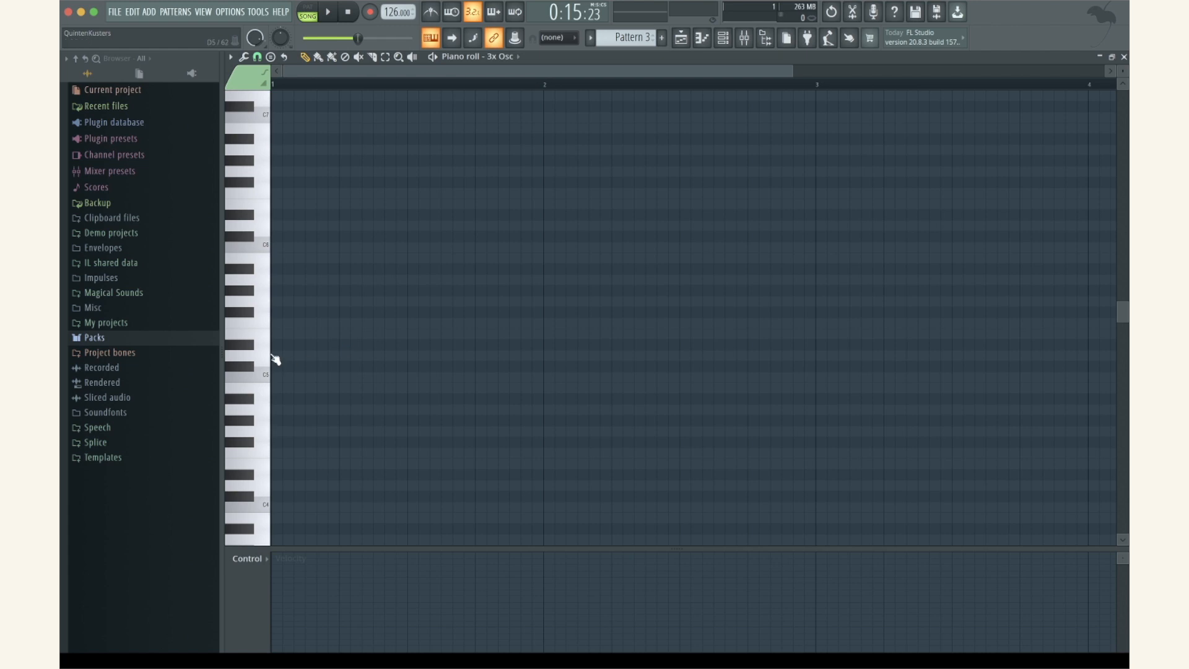
Draw three G5 notes, two F#5 notes and a shortened C6 note across bars 1 and 2, and play them back
left_click(291, 302)
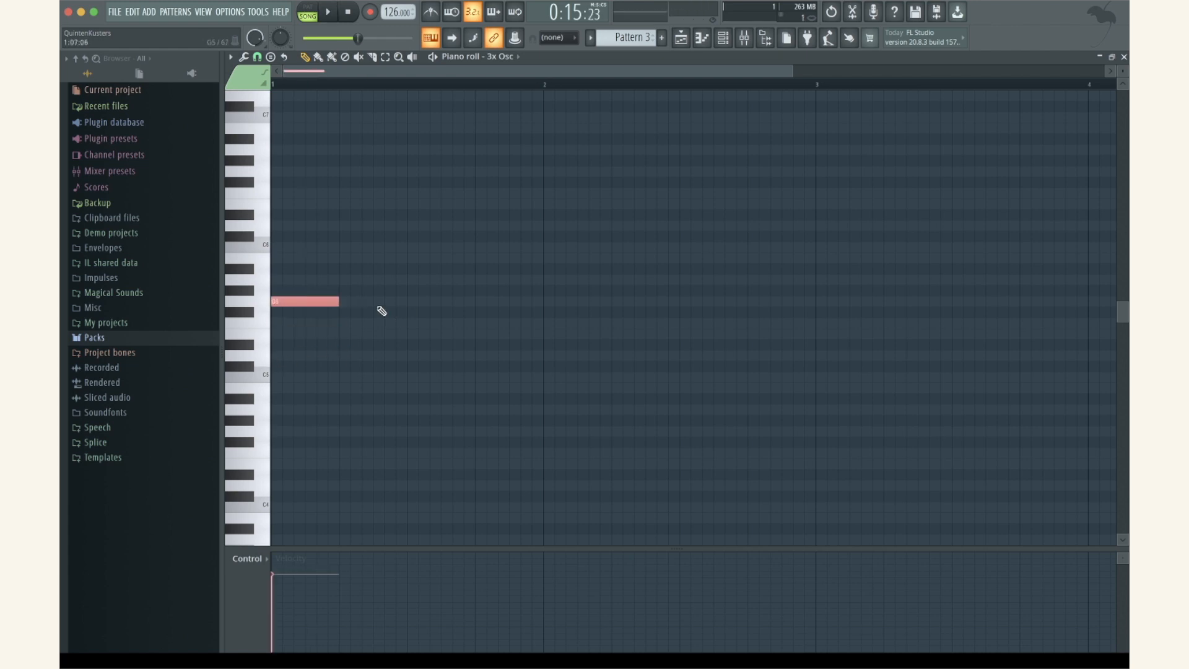
left_click(390, 302)
left_click(492, 302)
left_click(595, 312)
left_click(697, 312)
left_click(782, 270)
left_click_drag(782, 272, 781, 248)
left_click_drag(848, 247, 815, 247)
key("space")
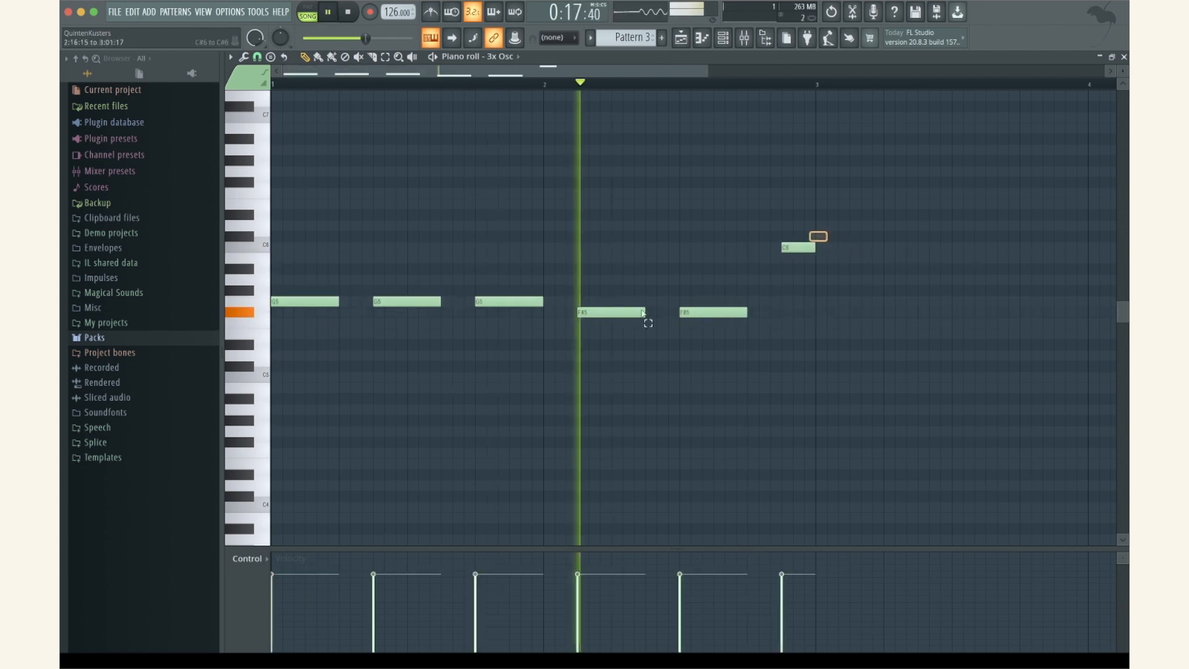
key("space")
Select all the notes and transpose them down two octaves
key("super+a")
key("super+Down")
scroll(414, 339, "down", 5)
key("super+Down")
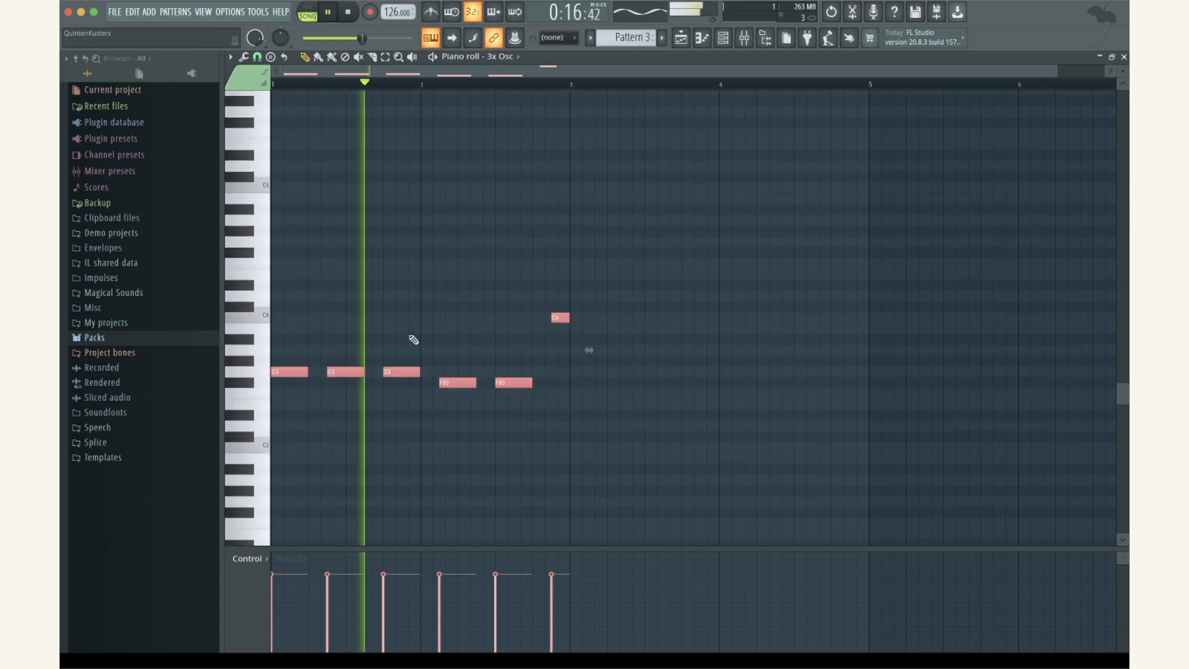
scroll(414, 339, "up", 3)
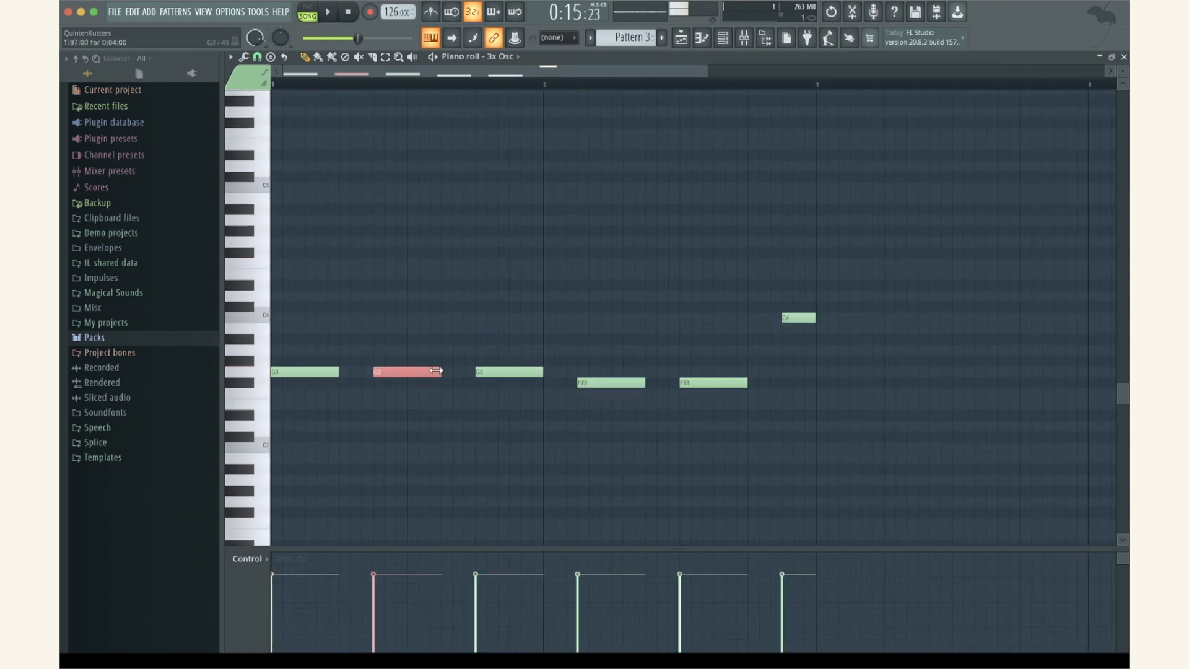
Shorten the second G3 note to half its length and place a short D4 note directly after it
left_click_drag(438, 371, 407, 372)
left_click_drag(416, 337, 428, 318)
key("shift+Up")
key("shift+Up")
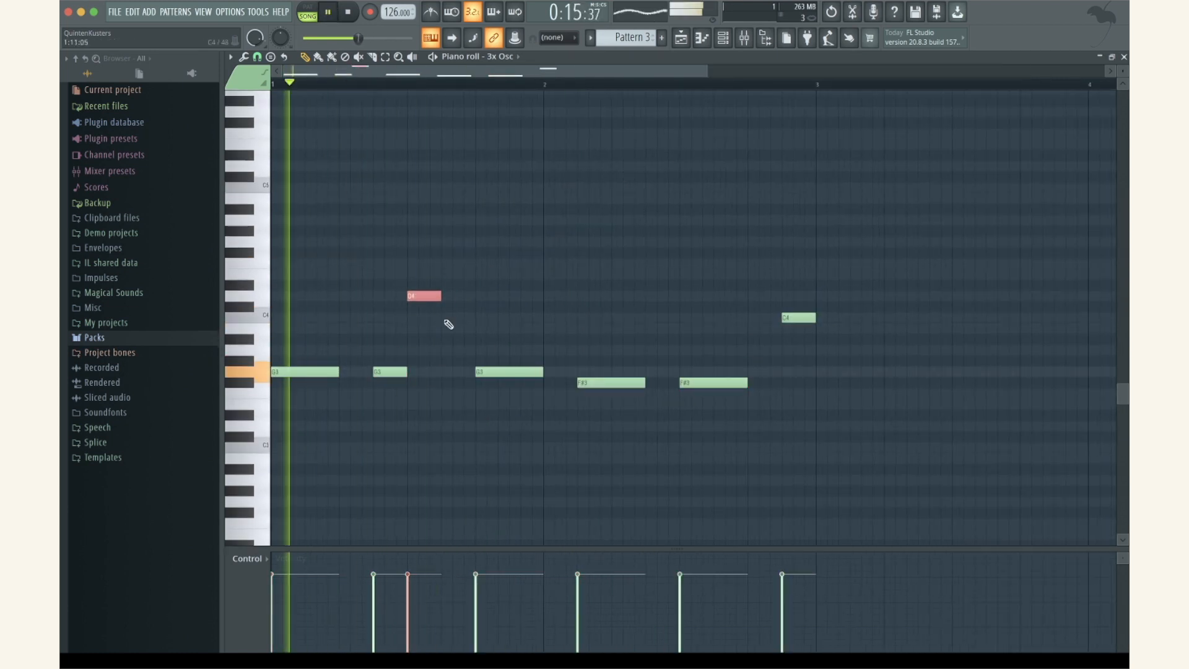
Rework the phrase's pitches, placing an extended F3 after the first D4 and repeating the G3 and D4 notes in bar 2
key("shift+Up")
key("shift+Up")
key("shift+Up")
key("shift+Up")
key("shift+Up")
key("shift+Down")
key("shift+Down")
key("shift+Down")
key("shift+Down")
key("shift+Down")
key("shift+Down")
key("shift+Down")
key("shift+Down")
key("shift+Down")
key("shift+Down")
left_click_drag(465, 357, 488, 403)
key("shift+Up")
key("shift+Up")
left_click_drag(551, 362, 418, 347)
key("shift+Up")
key("shift+Up")
key("shift+Up")
key("shift+Up")
key("shift+Up")
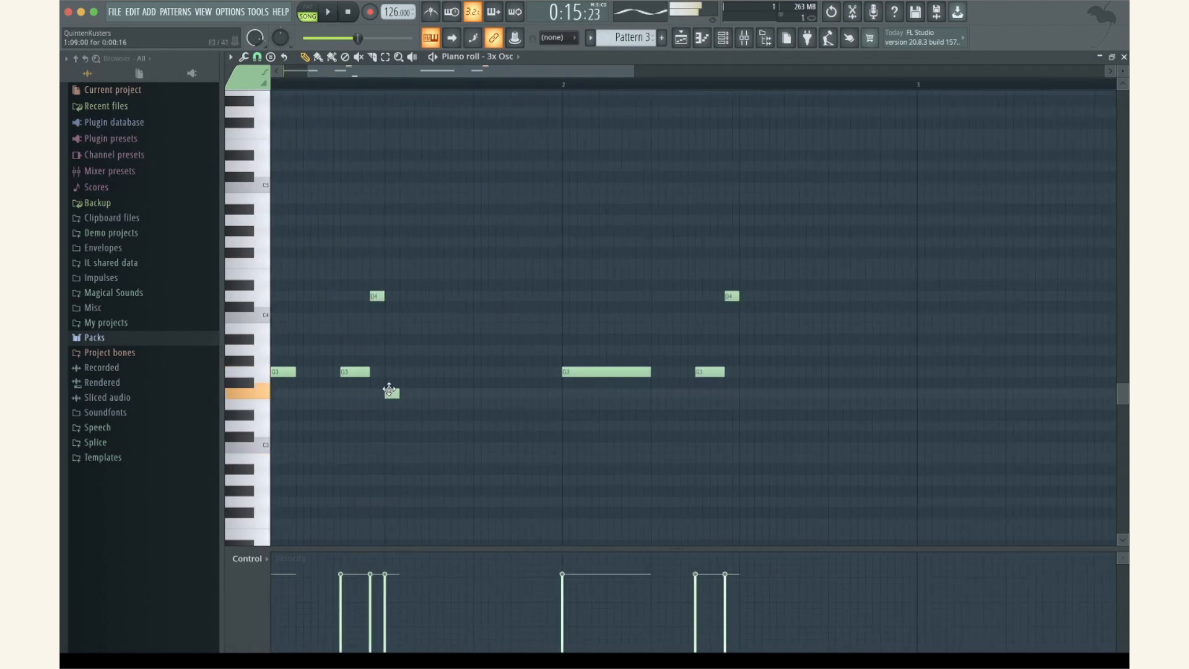
left_click_drag(391, 391, 451, 396)
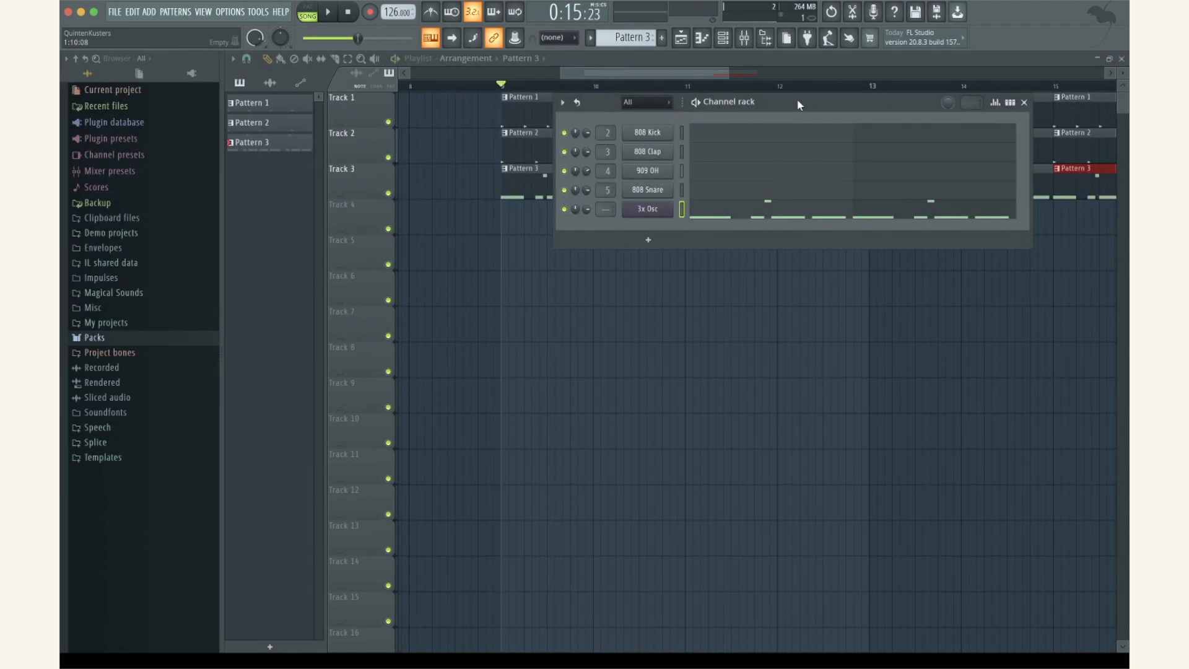
Move the channel rack below the Pattern 3 clips so it no longer covers them in the playlist
left_click_drag(797, 99, 747, 247)
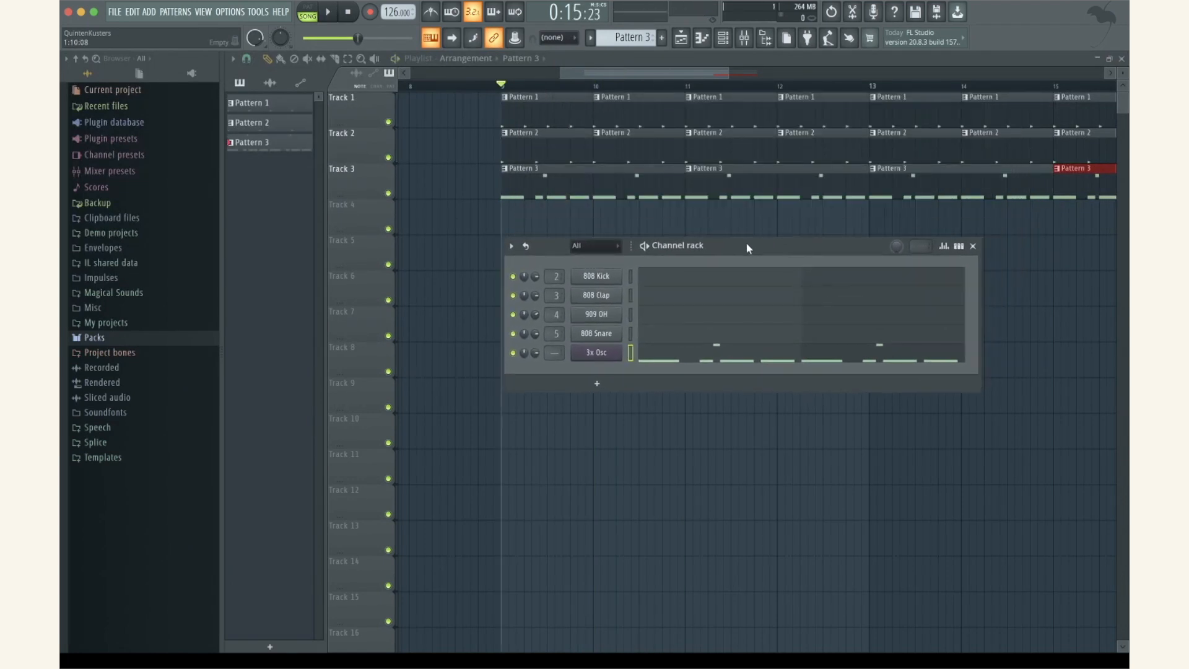
Route the 3x Osc channel to the bass mixer track 6, play the song to check it and close the channel rack
left_click(751, 43)
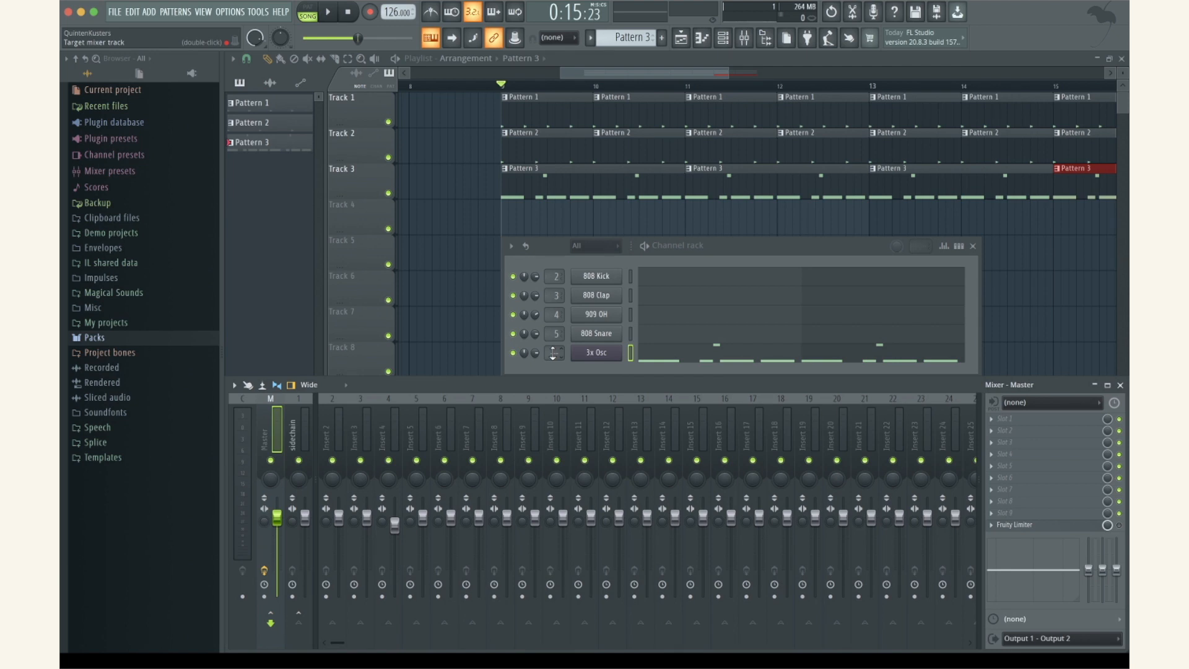
left_click_drag(553, 352, 553, 337)
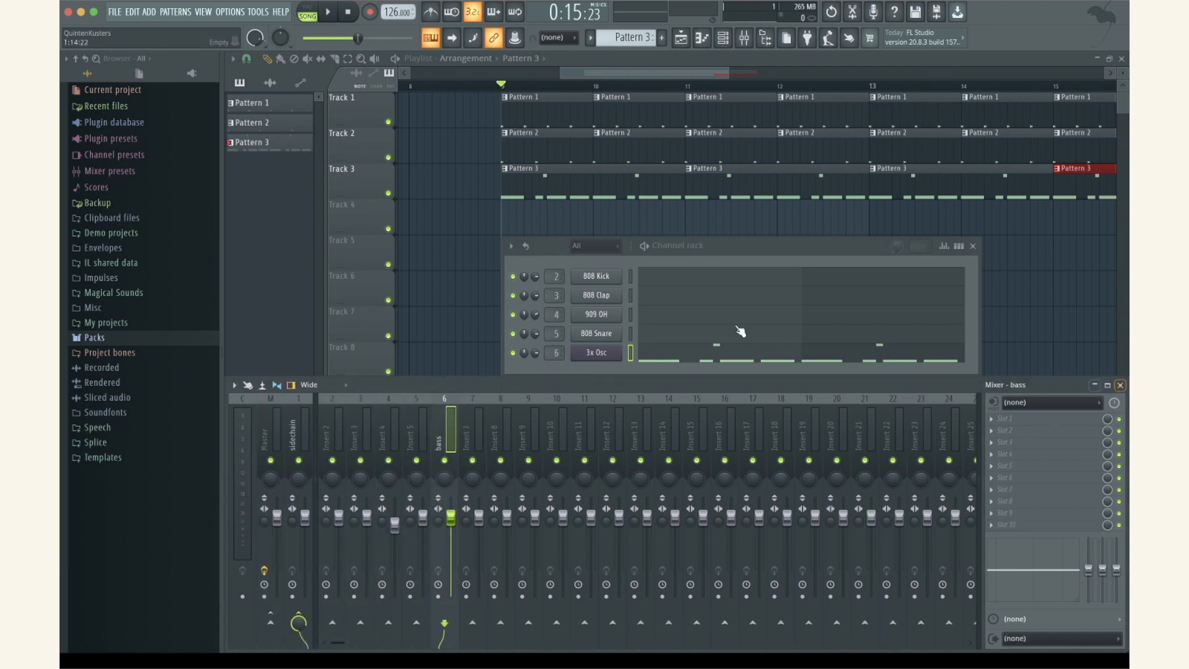
left_click(327, 12)
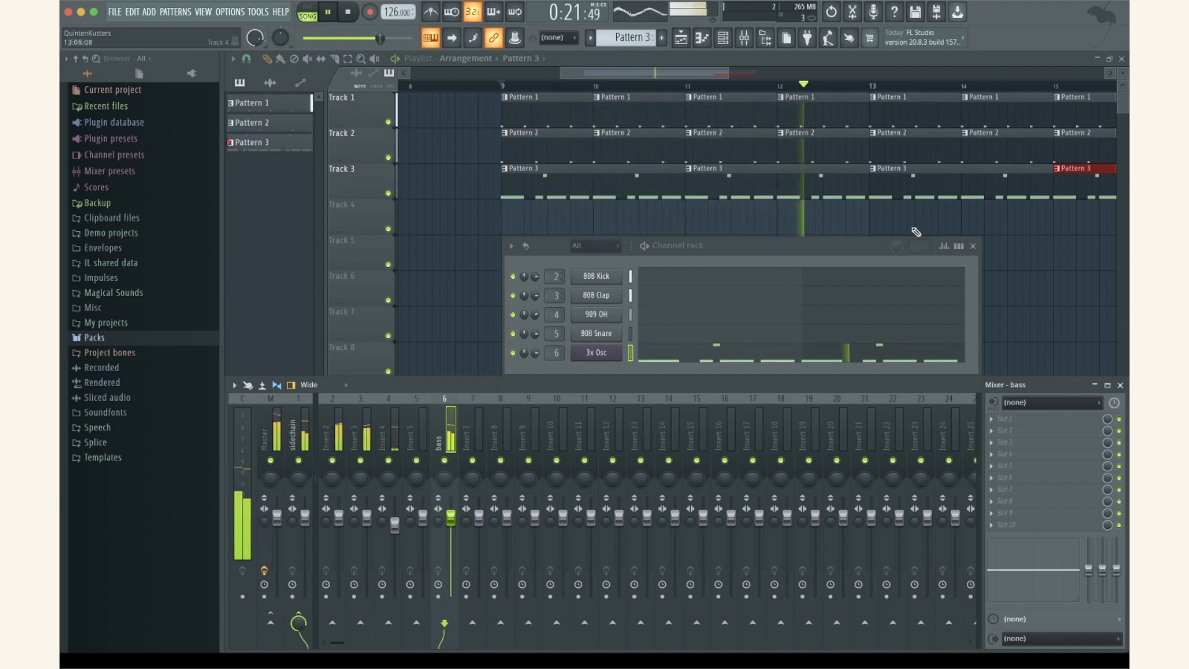
left_click(973, 246)
key("space")
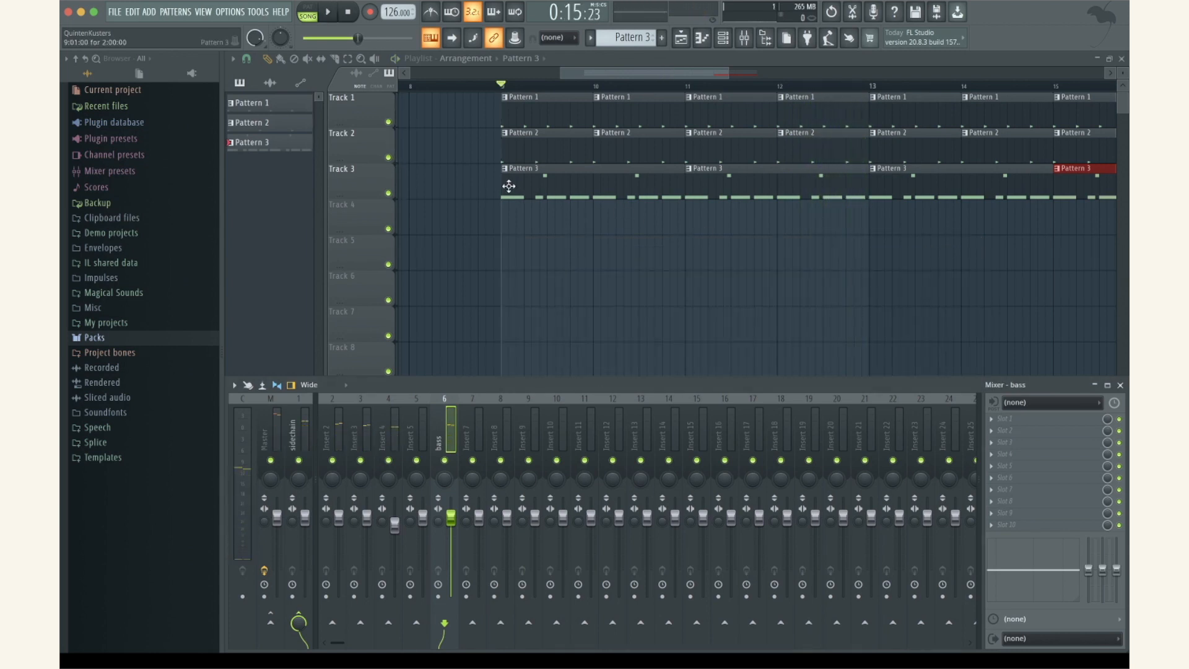
Load Fruity Balance into the first effect slot of the sidechain mixer track
scroll(506, 151, "up", 3)
scroll(507, 152, "up", 2)
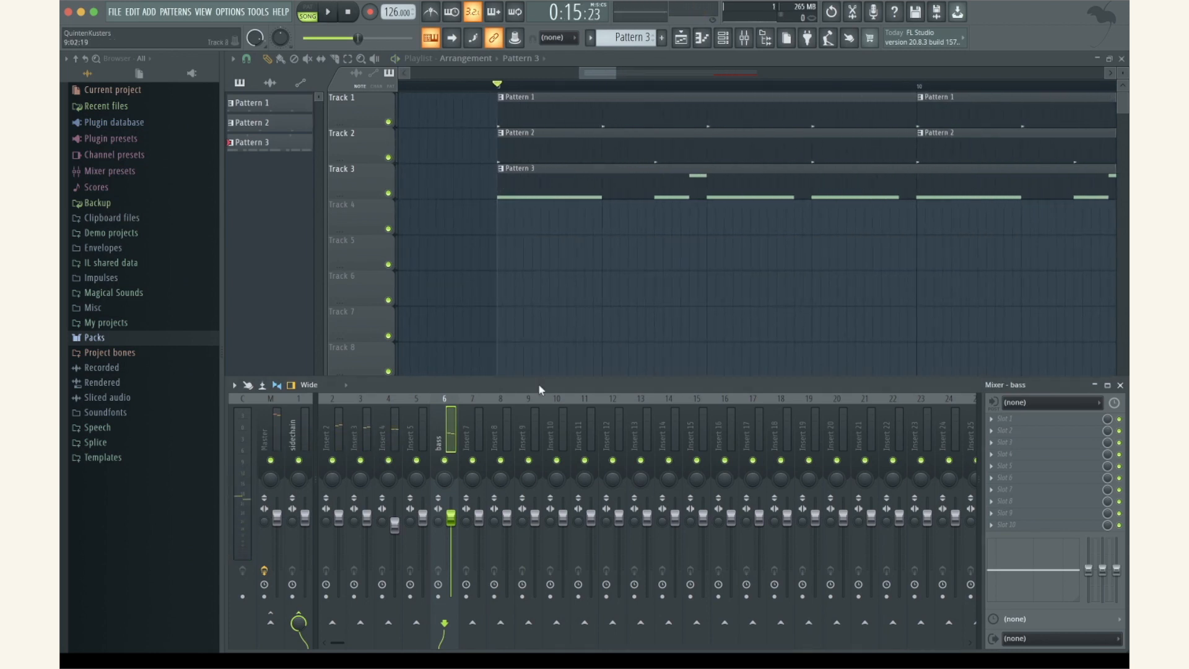
left_click(304, 443)
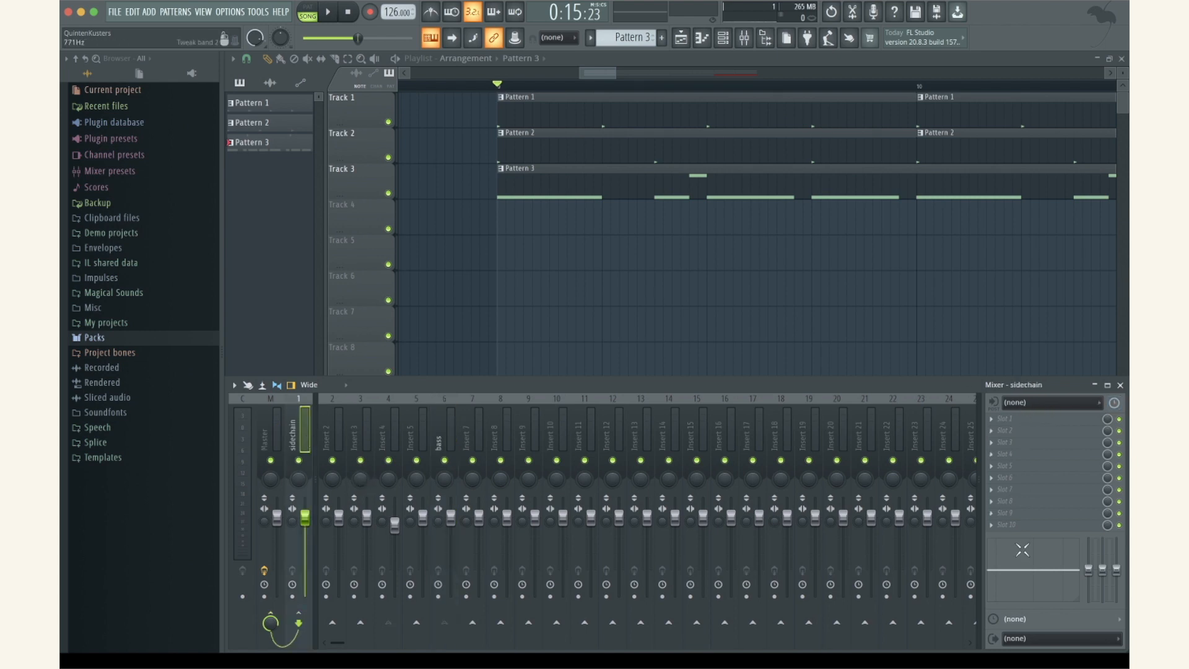
left_click(1010, 423)
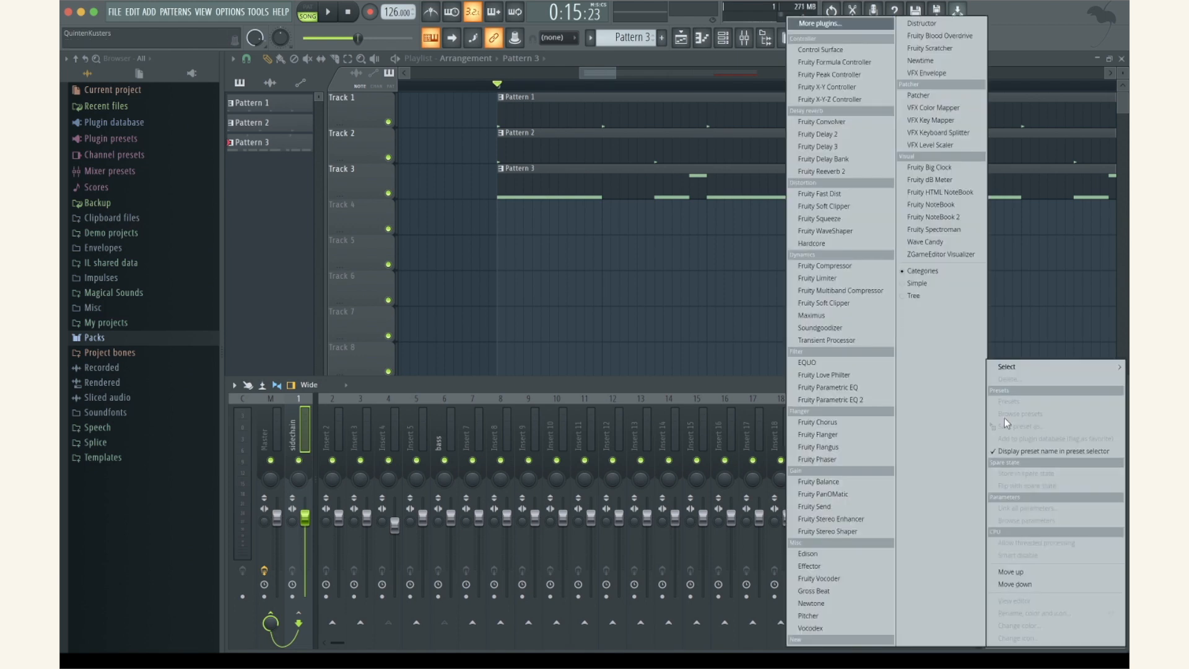
mouse_move(1006, 369)
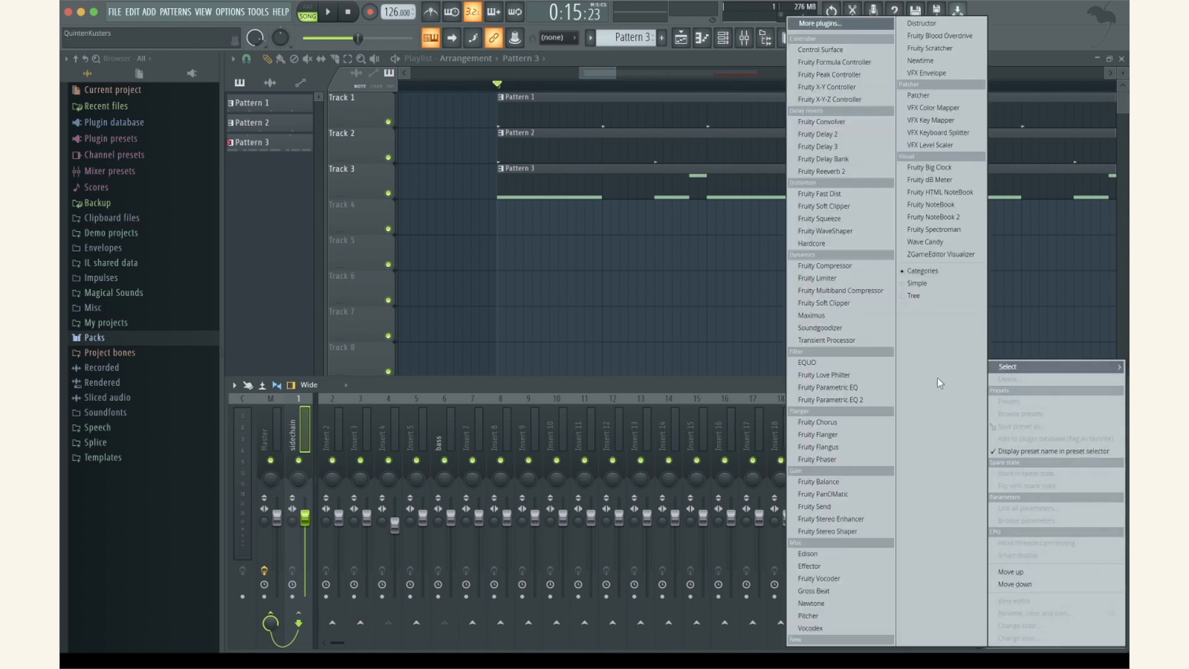
left_click(830, 485)
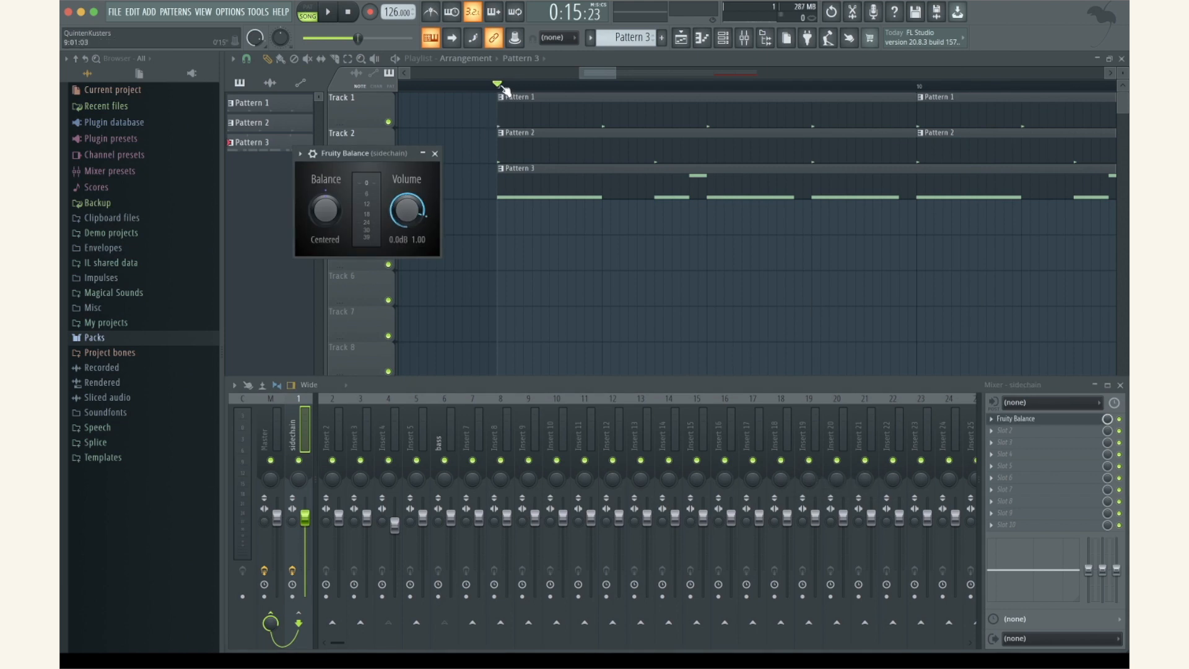
Select the first beat of bar 9 in the playlist and create an automation clip for the sidechain Fruity Balance volume
left_click_drag(504, 87, 589, 91)
scroll(626, 239, "down", 4)
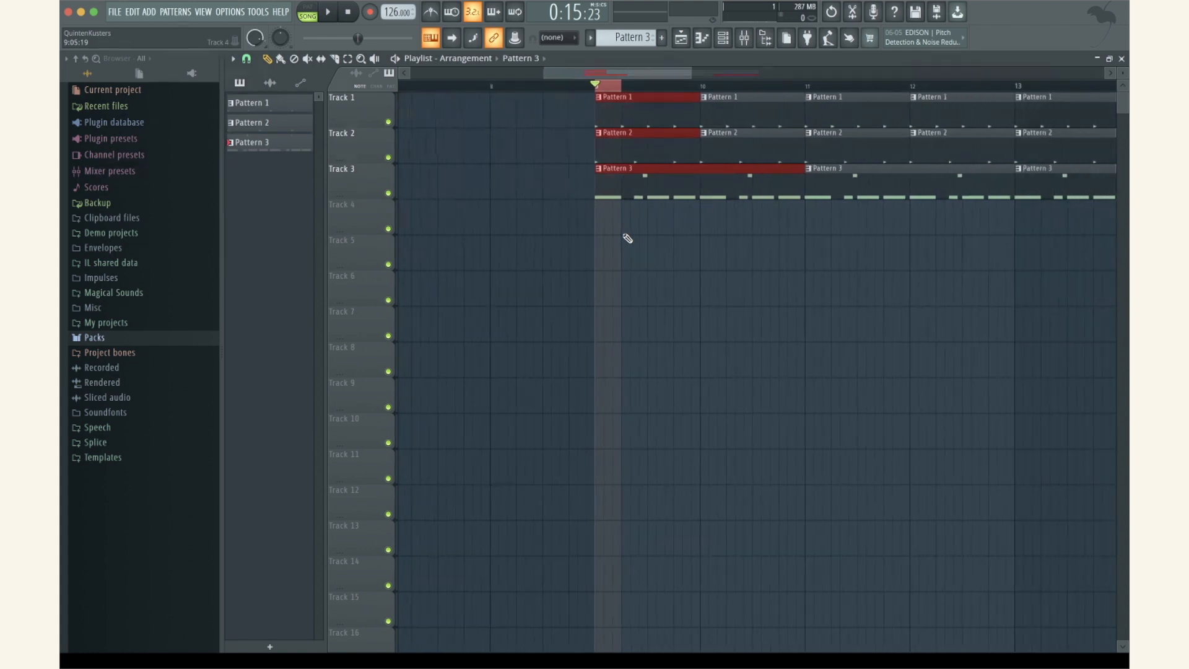
left_click(747, 40)
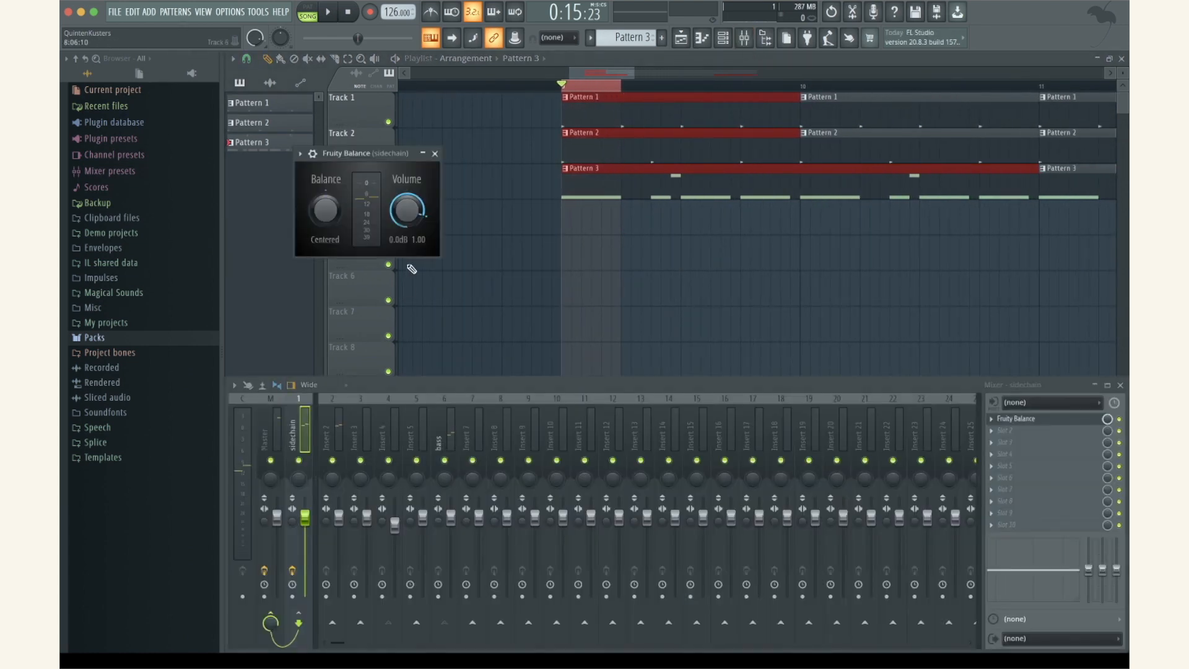
right_click(416, 223)
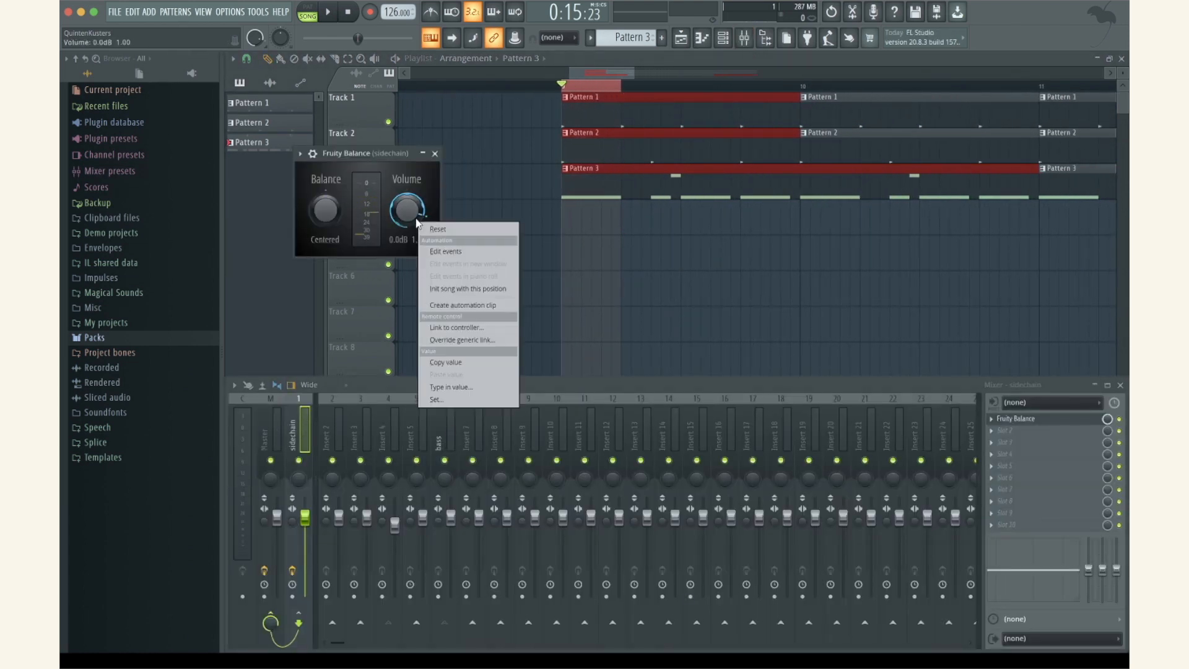
left_click(455, 305)
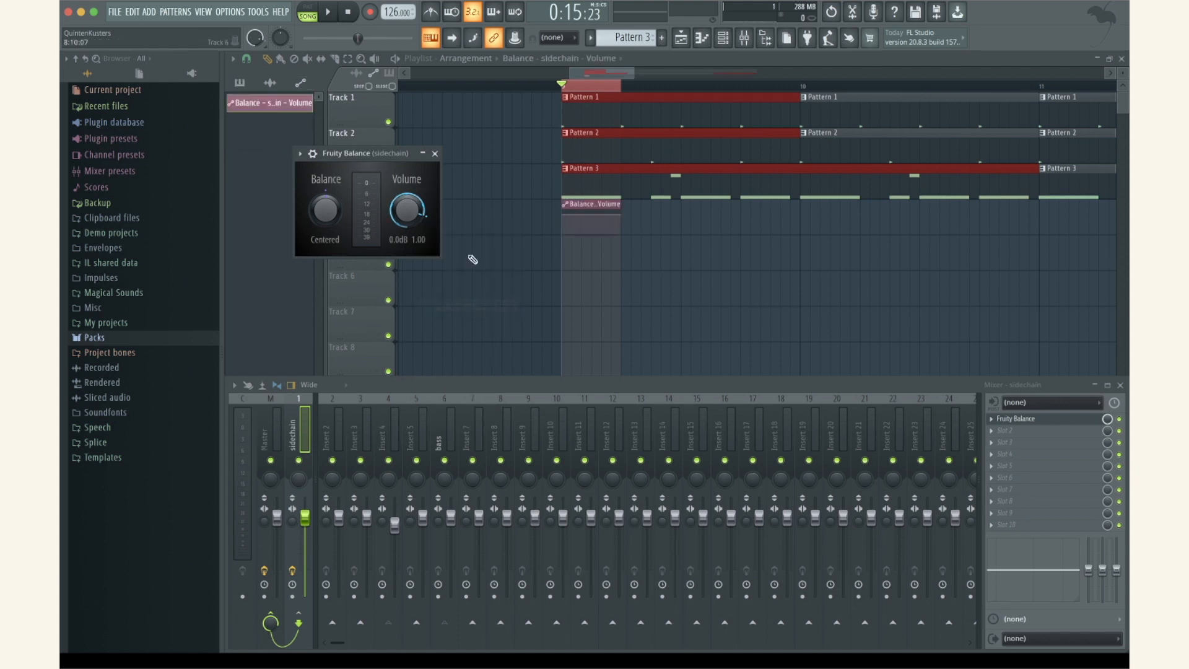
left_click(435, 154)
Turn playlist snapping off and shape the volume automation clip to start at zero and curve steeply back up to full early in the beat
scroll(577, 254, "up", 3)
left_click(246, 59)
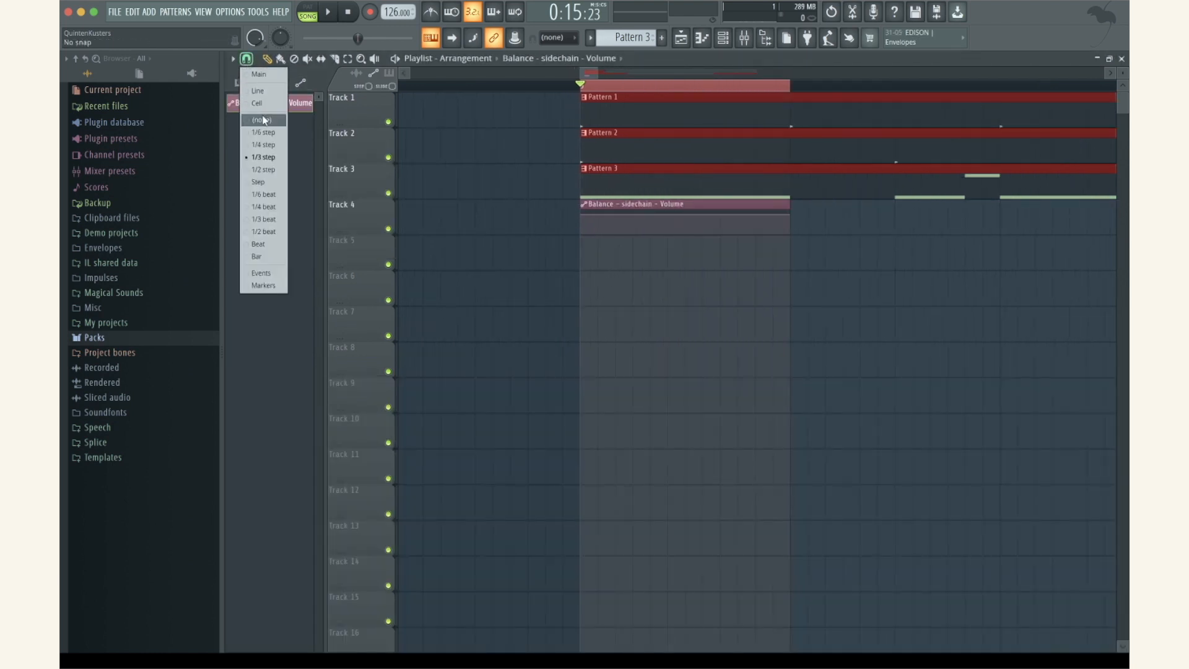
left_click(263, 117)
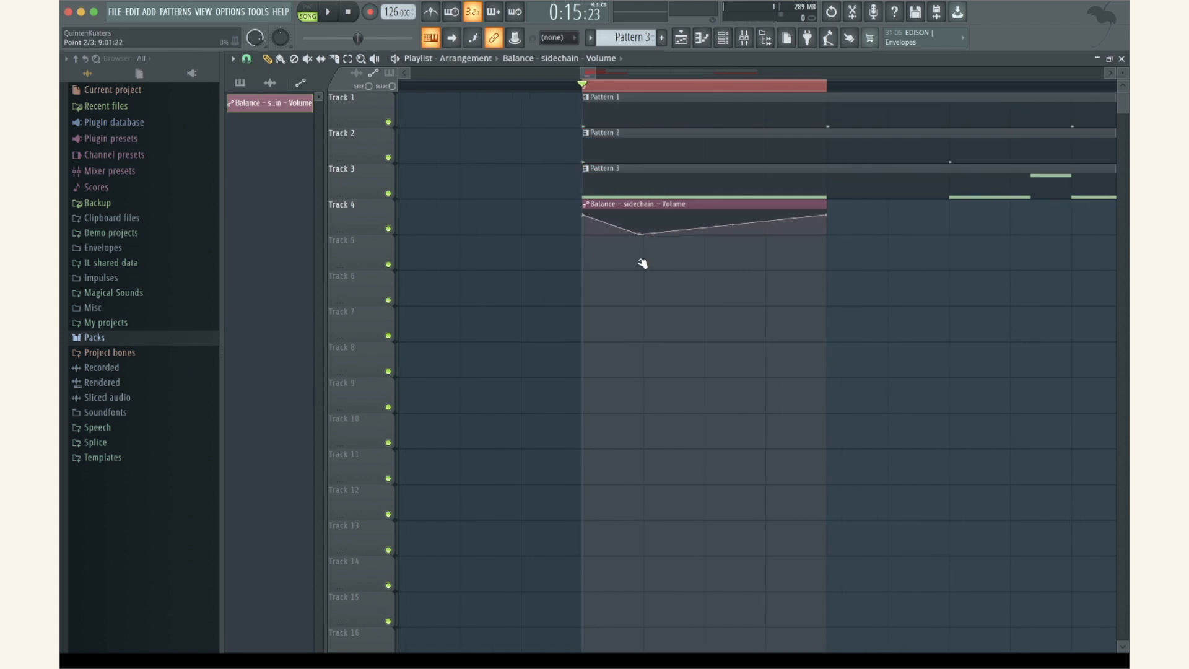
left_click_drag(643, 261, 583, 248)
right_click(652, 225)
mouse_move(653, 224)
left_mouse_down()
mouse_move(633, 215)
mouse_move(606, 234)
left_mouse_up()
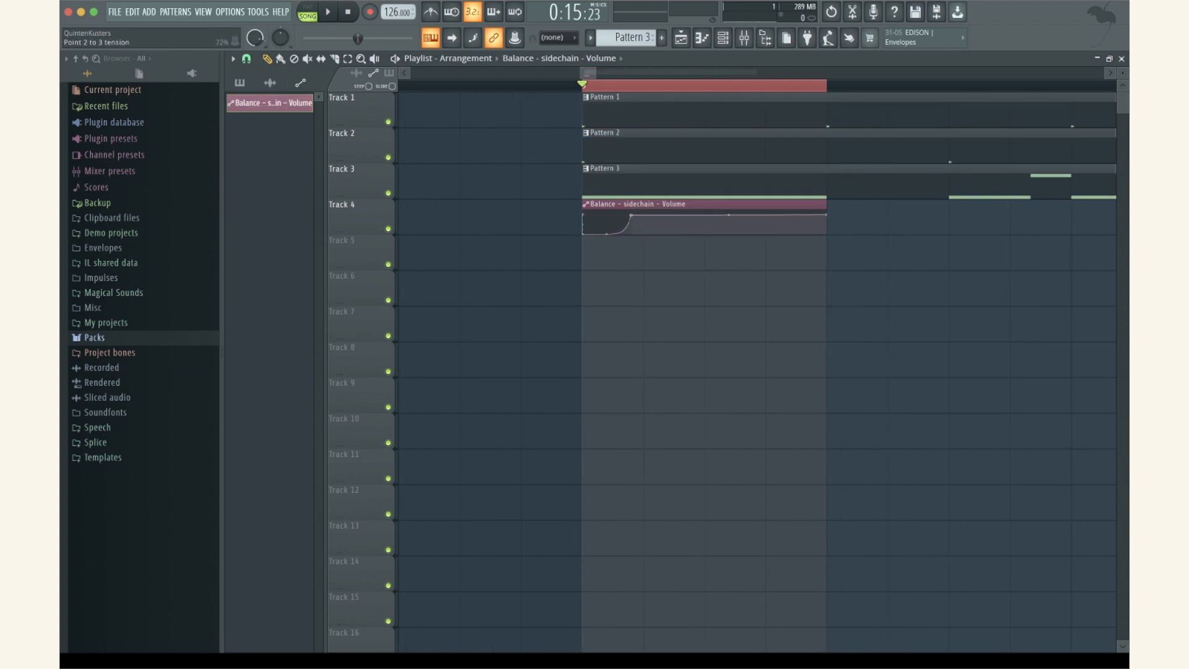
Clear the time selection and duplicate the one-beat volume automation clip on Track 4 to fill bar 9
left_click_drag(815, 93, 591, 91)
scroll(744, 355, "down", 3)
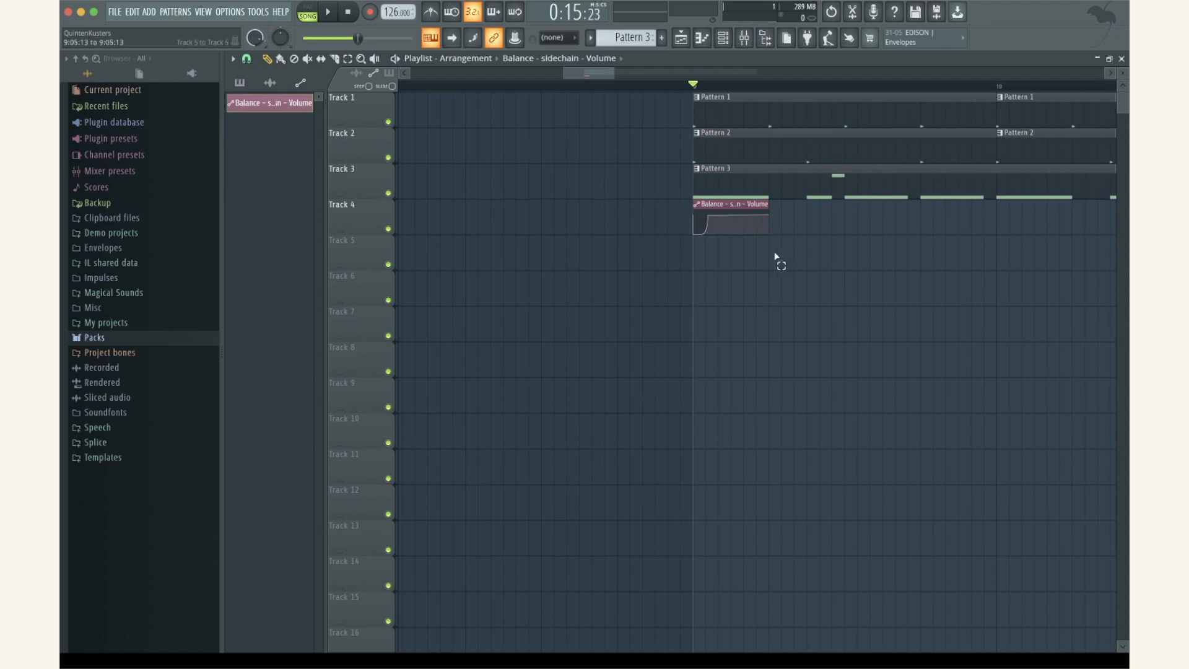
scroll(698, 223, "down", 3)
key("ctrl+b")
key("ctrl+b")
key("ctrl+b")
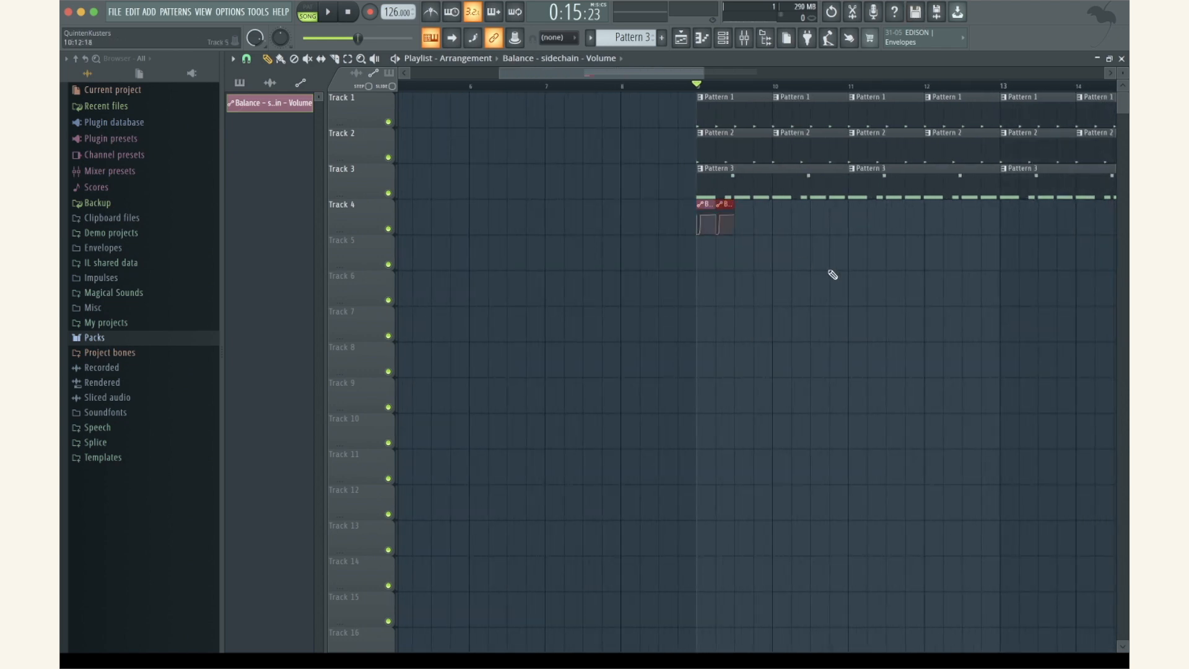
Duplicate the bar 9 automation clips along Track 4 until they reach the end of the patterns at bar 17
scroll(693, 229, "down", 2)
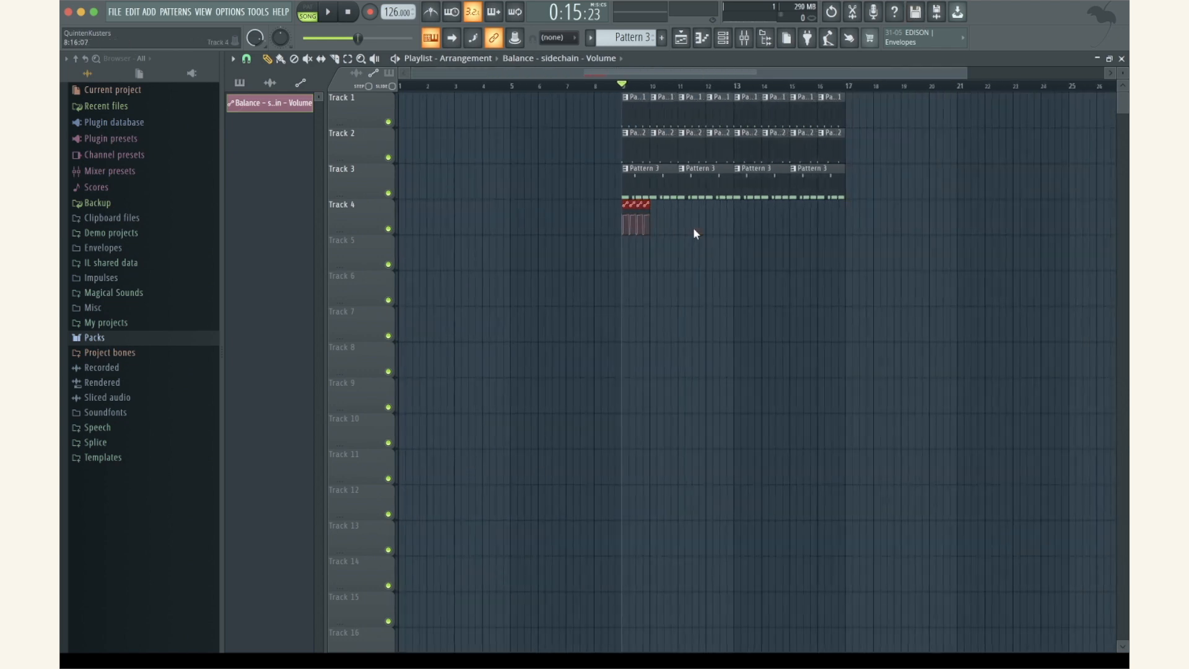
key("ctrl+b")
key("ctrl+b")
key("ctrl+b")
left_click_drag(772, 223, 625, 220)
key("ctrl+b")
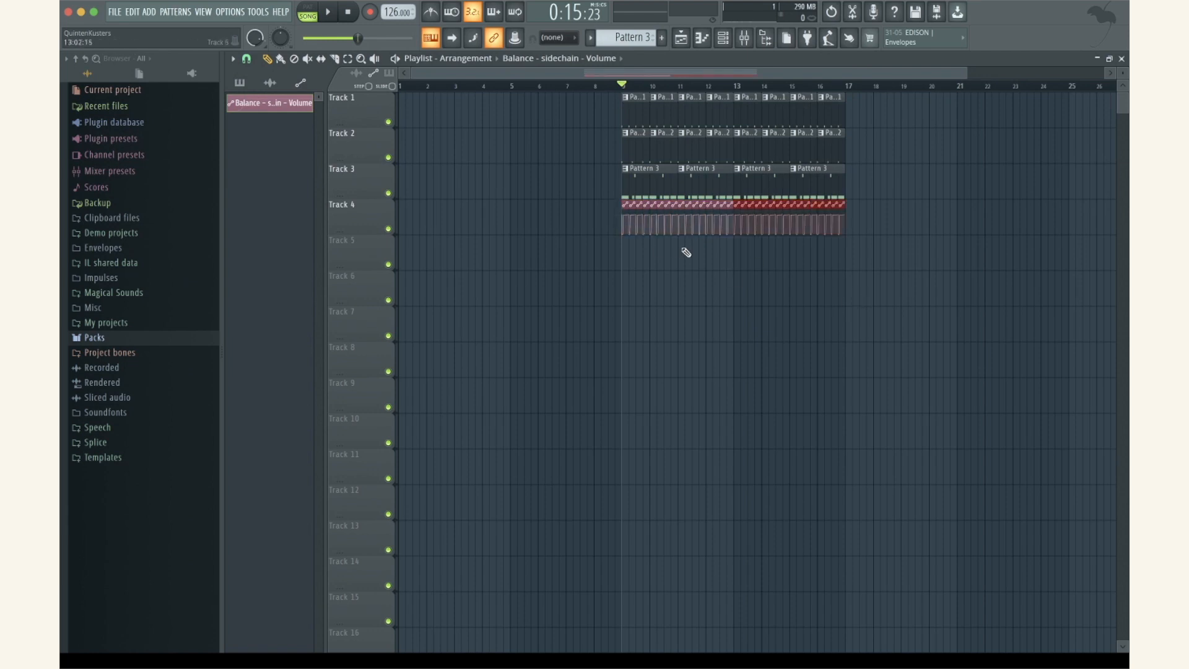
Play the song with the mixer open to check how the sidechain automation ducks the bass, and inspect the clip curves
scroll(686, 252, "up", 4)
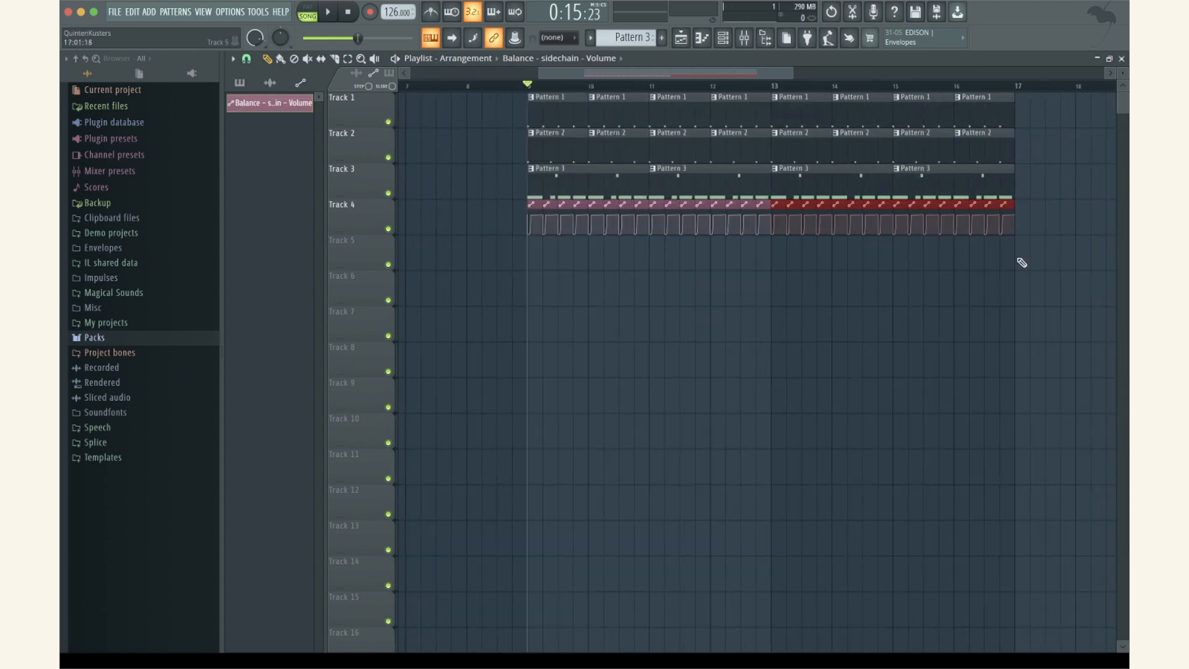
left_click(744, 38)
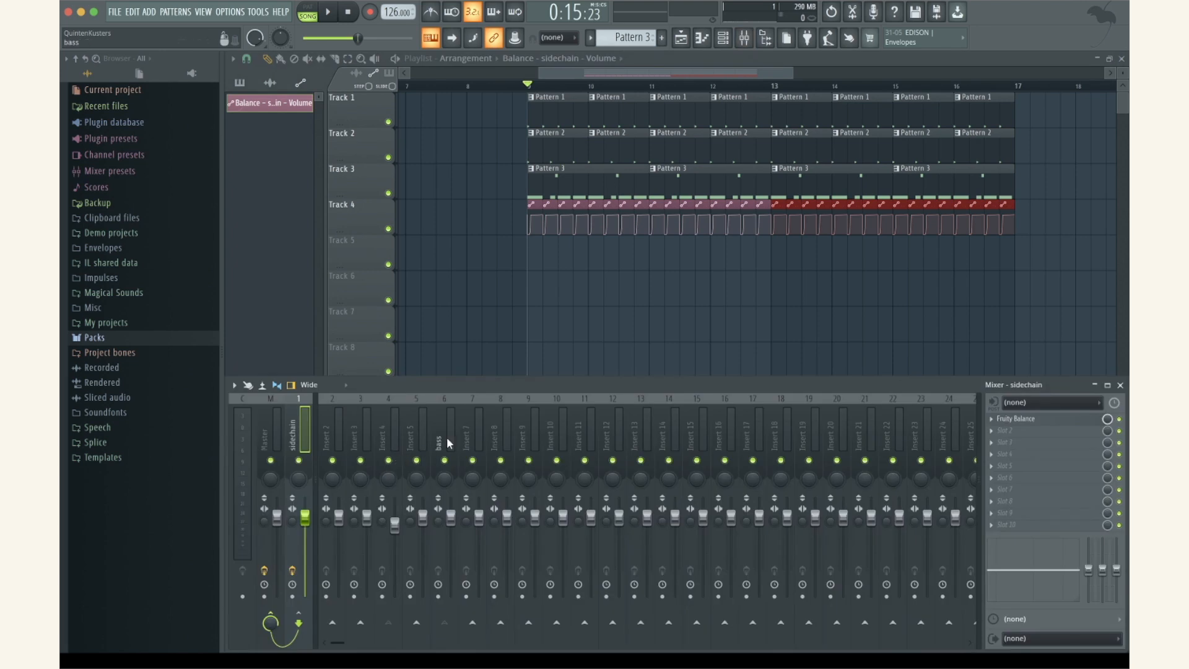
key("space")
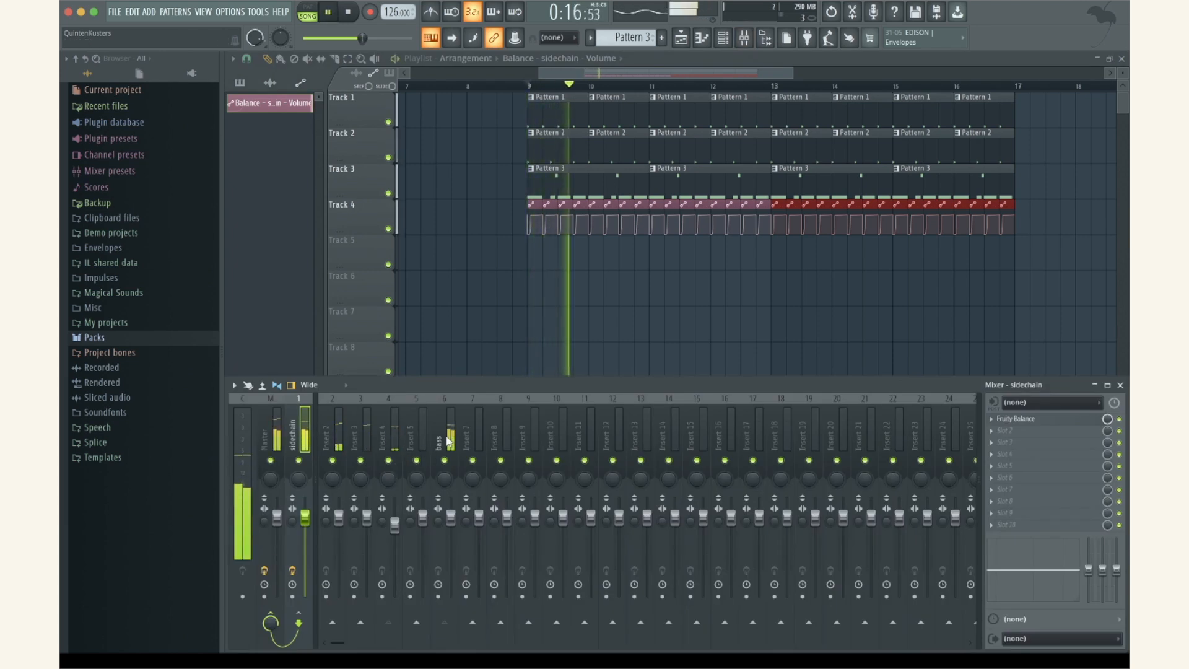
scroll(545, 285, "up", 4)
scroll(557, 275, "up", 6)
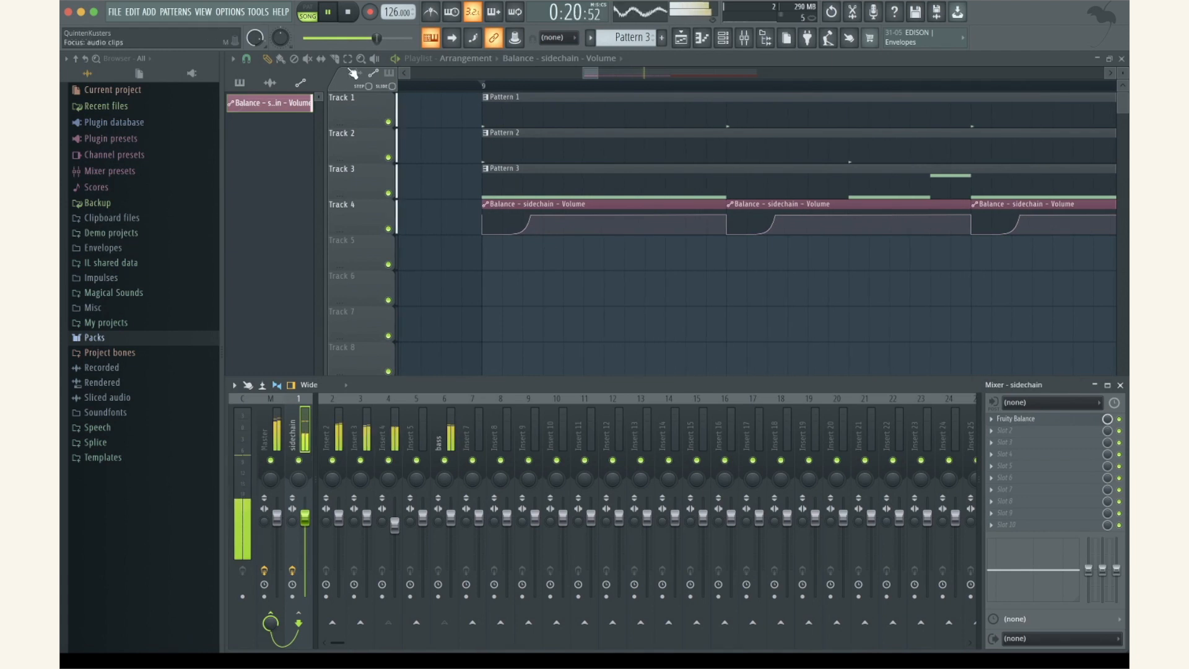
key("space")
key("F9")
Set playlist snapping to Main and place a Pattern 4 clip on Track 4 at the start of bar 9
left_click(247, 58)
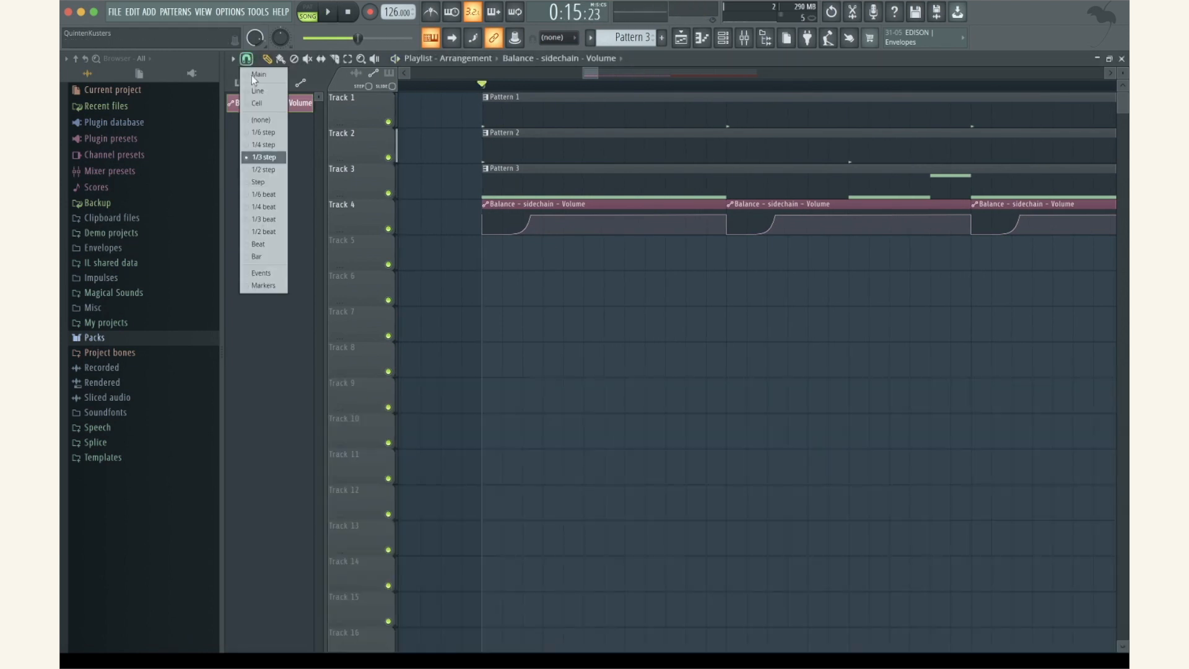
left_click(252, 76)
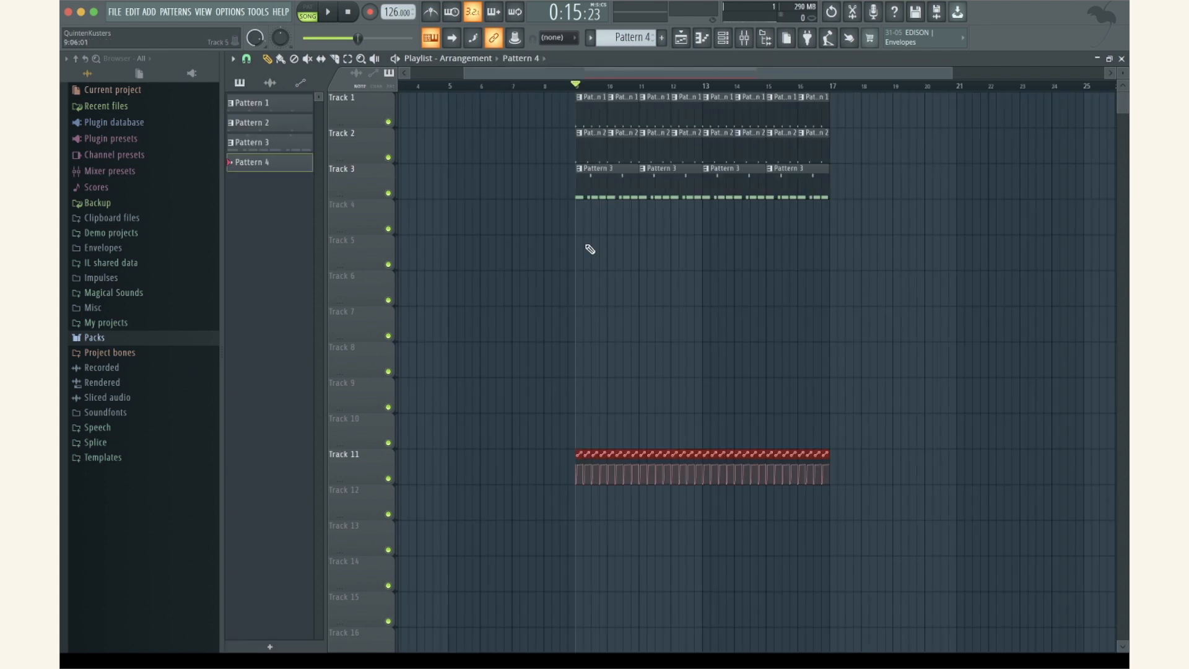
scroll(589, 249, "up", 3)
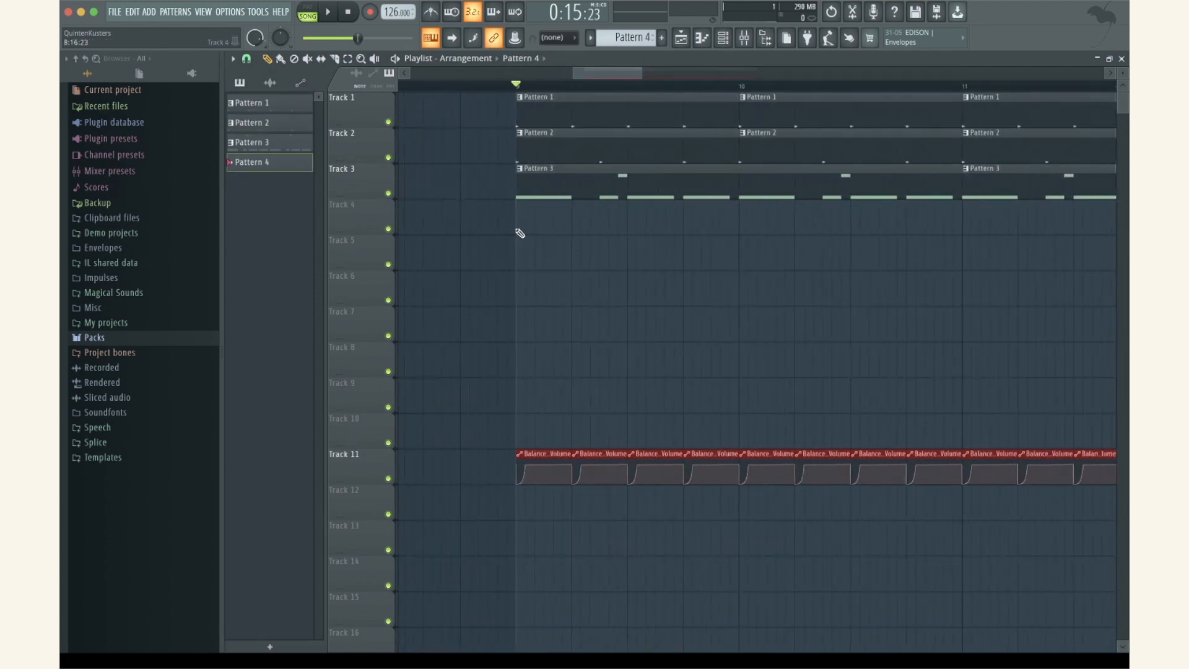
left_click(520, 234)
Add the Ekit 2 Hat sample from the Drums Hats pack as a new channel in the channel rack
left_click(739, 44)
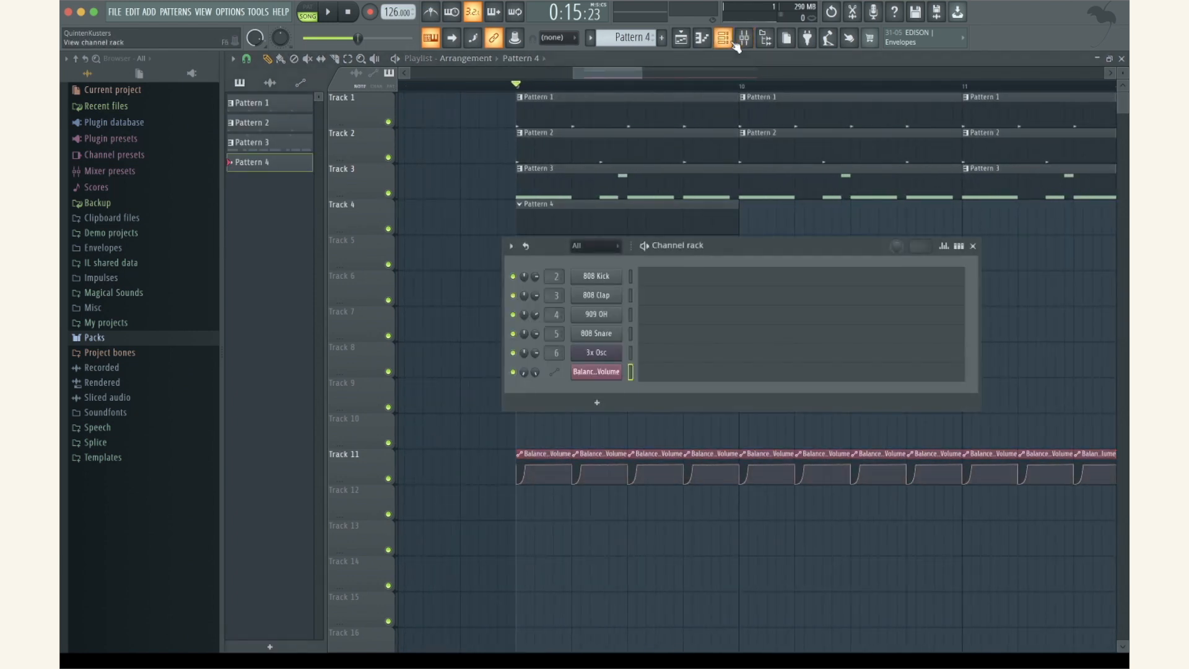
left_click(132, 338)
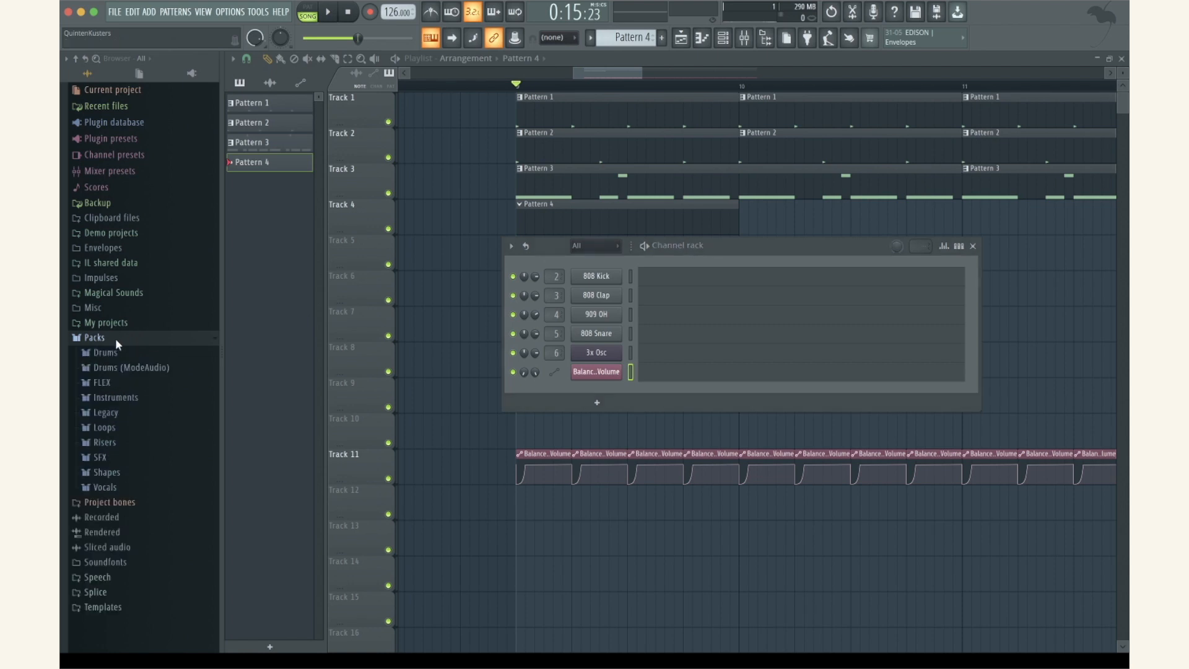
left_click(106, 352)
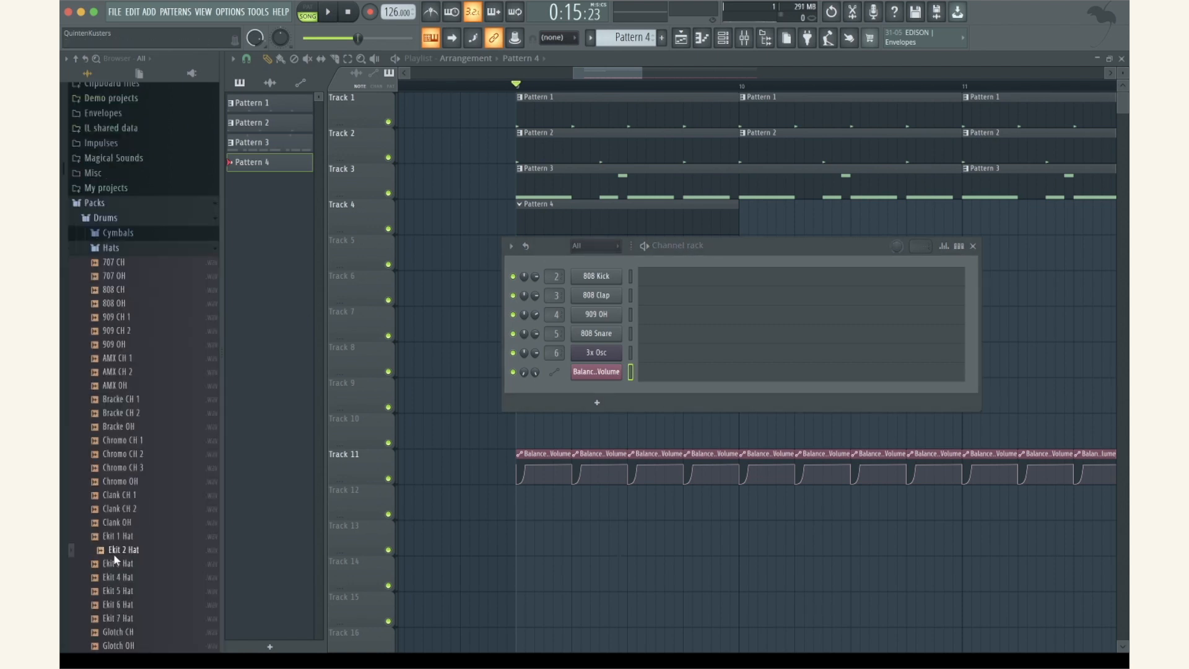
left_click_drag(121, 550, 610, 387)
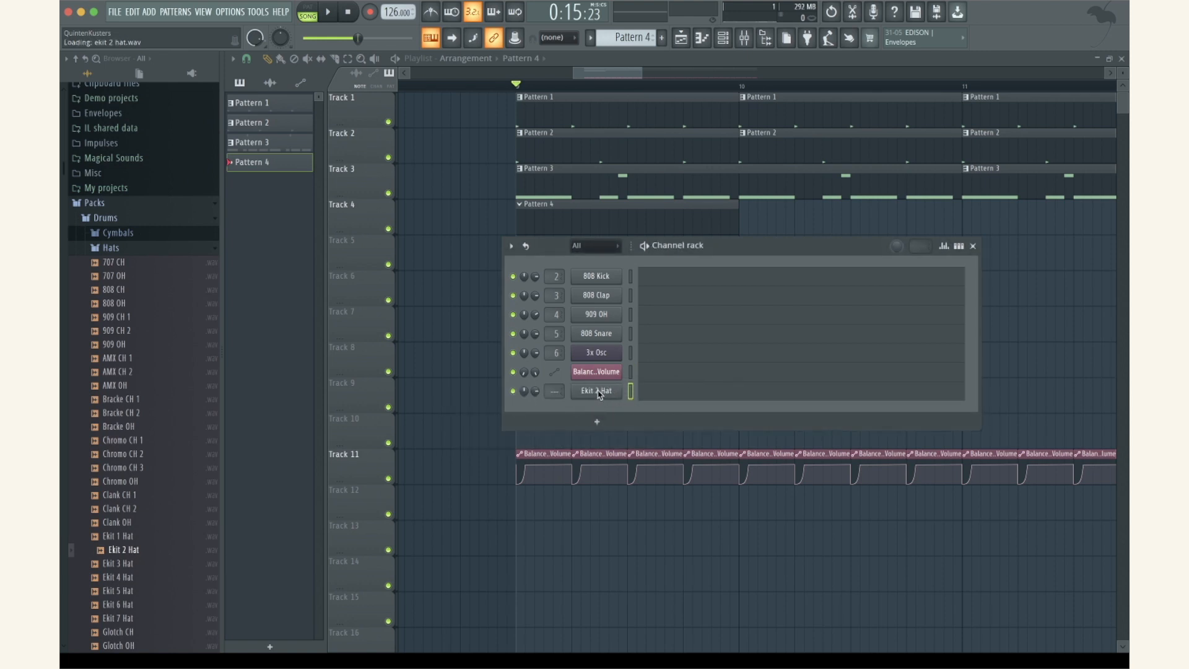
Open the mixer, move the channel rack clear of it and route the Ekit 2 Hat channel to mixer track 7
left_click(744, 38)
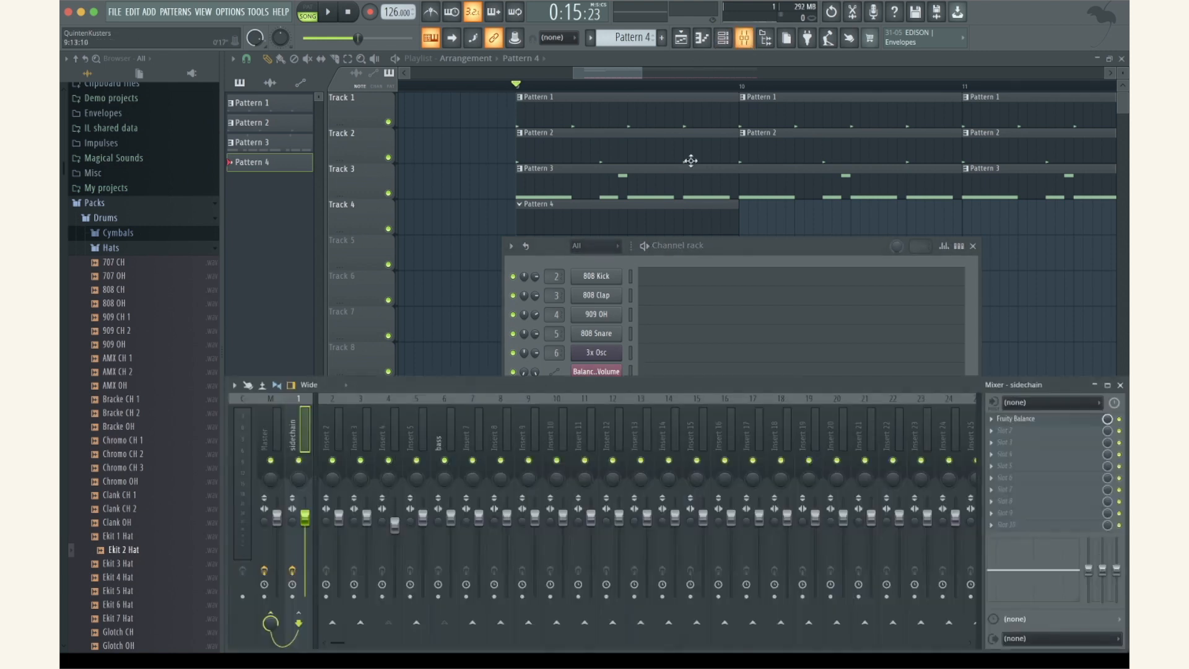
left_click_drag(730, 243, 738, 181)
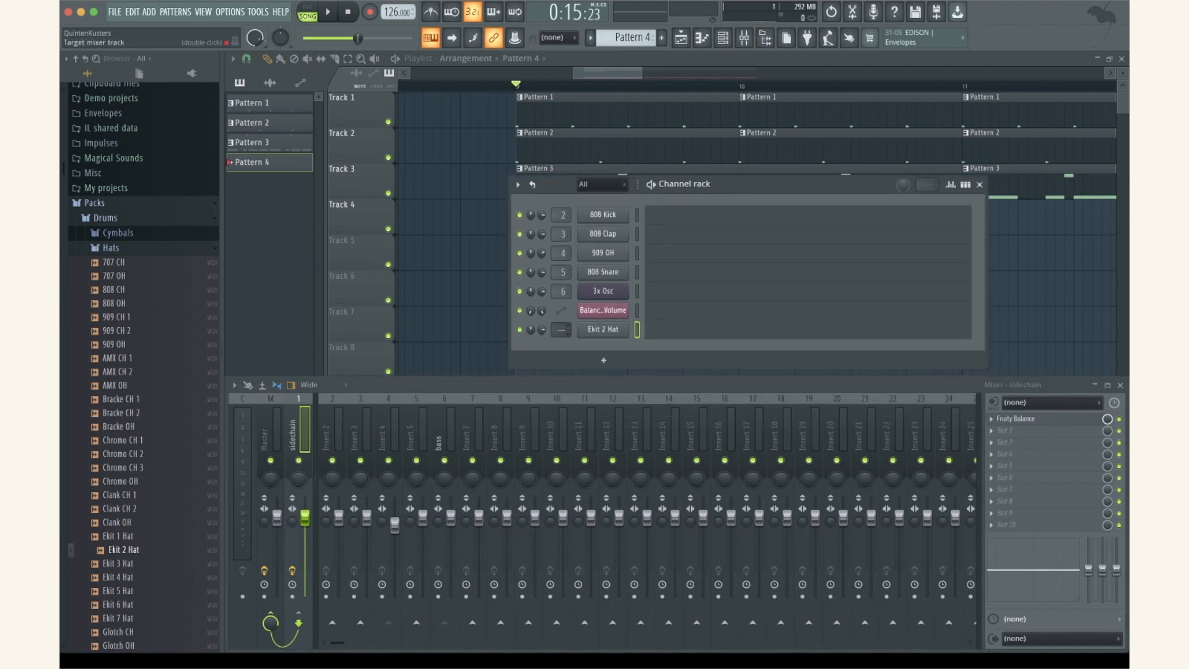
left_click_drag(561, 330, 561, 308)
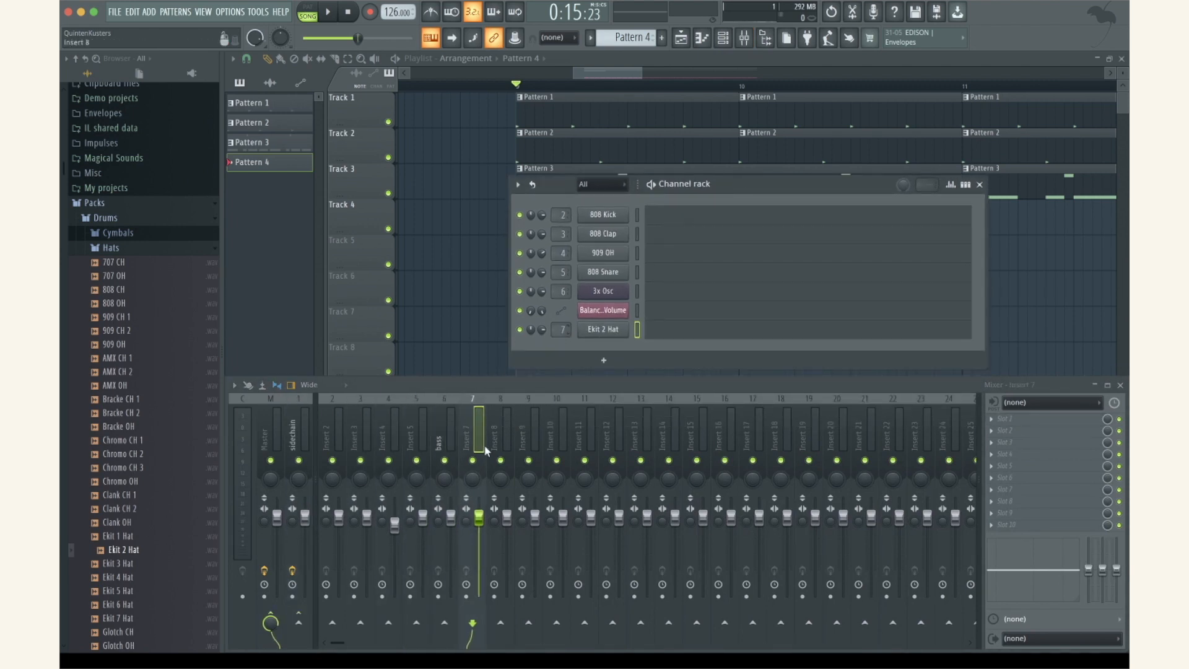
Rename mixer track 7 as "hat"
right_click(487, 450)
left_click(503, 302)
type("ha")
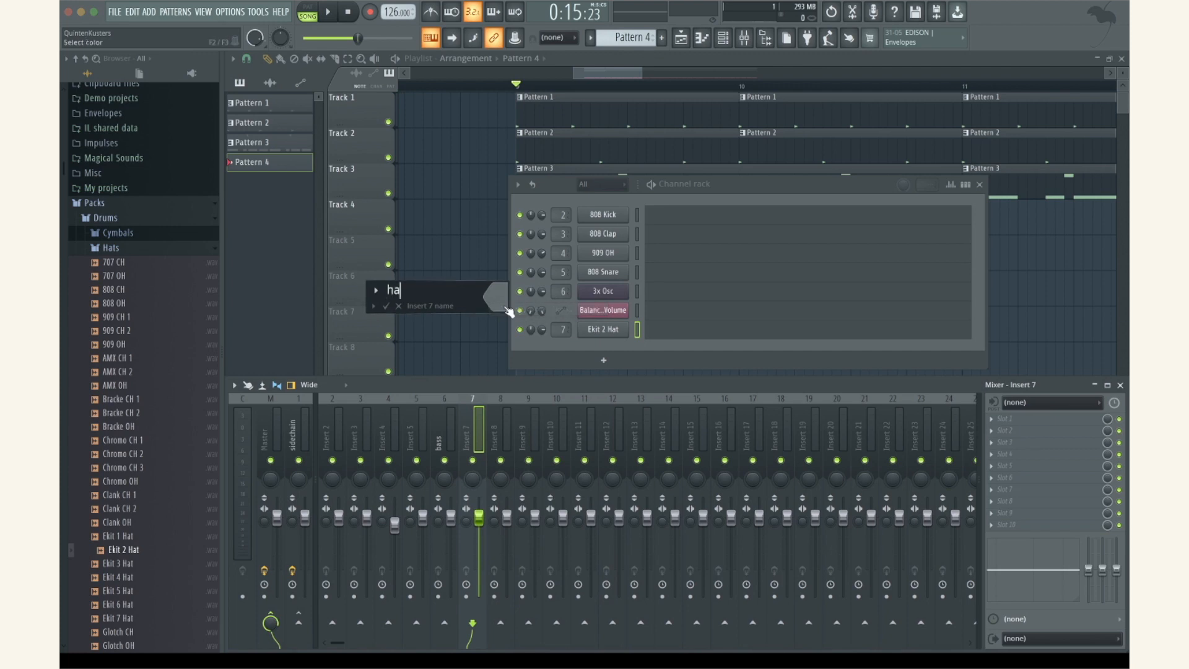
type("t")
key("Return")
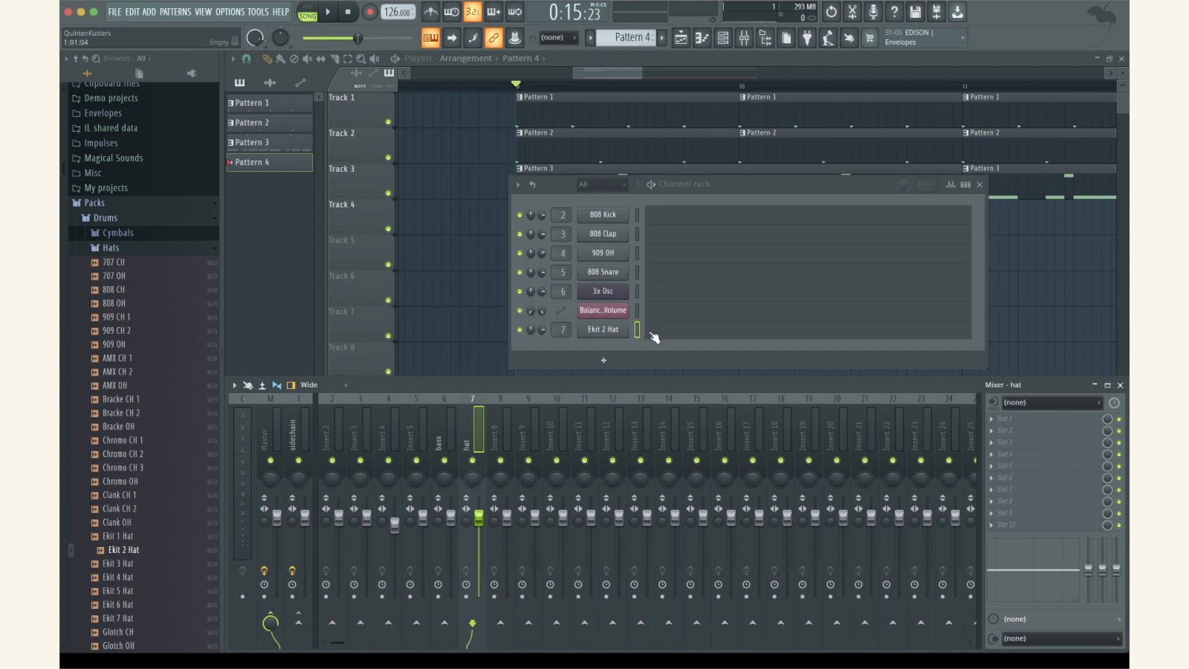
Fill every 2 steps of the Ekit 2 Hat channel in Pattern 4 and close the mixer
right_click(620, 334)
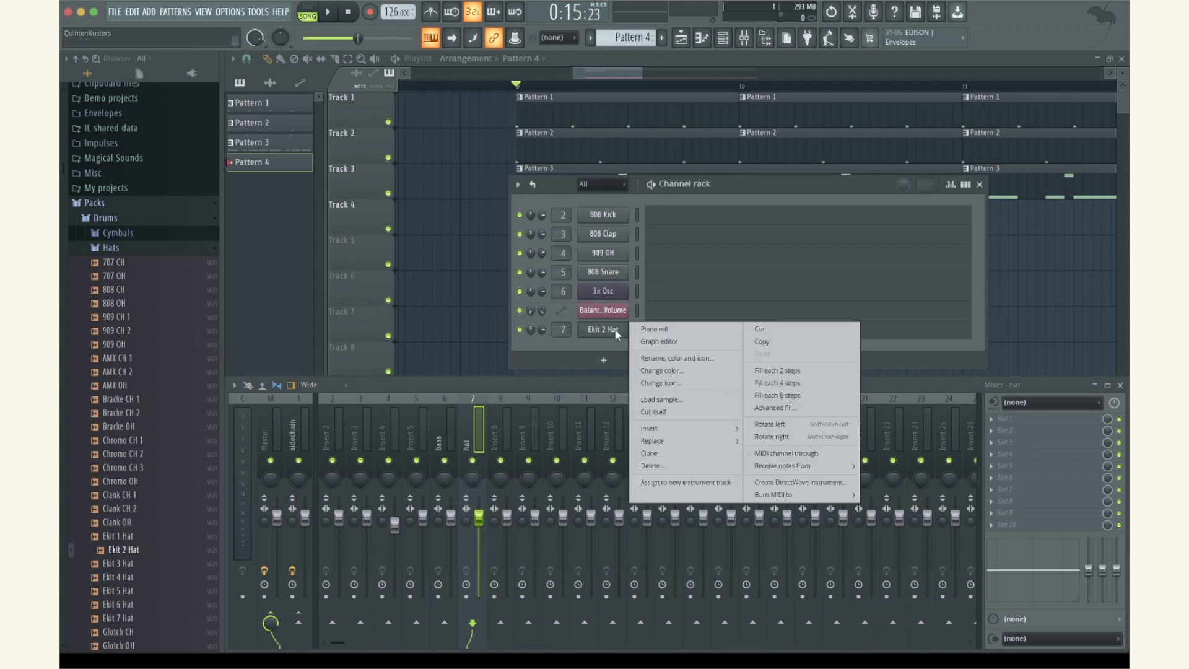
left_click(815, 378)
key("F9")
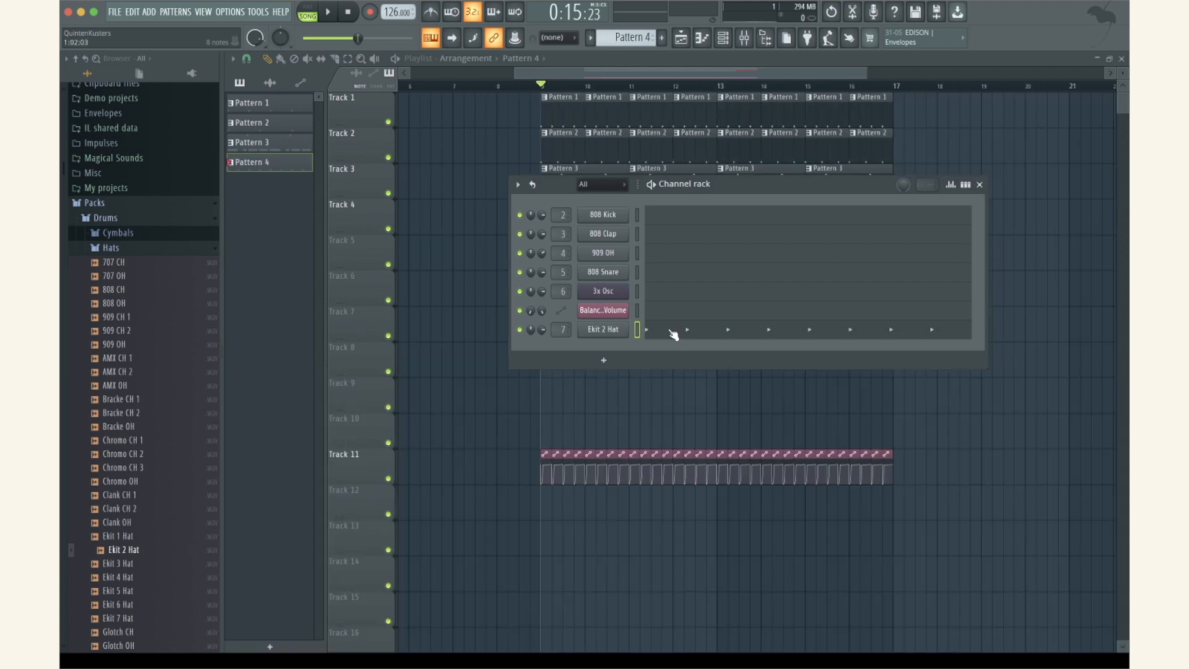
Open the Ekit 2 Hat notes in the piano roll, select all of them and change the snap setting for fine moves
left_click(674, 334)
scroll(239, 208, "up", 4)
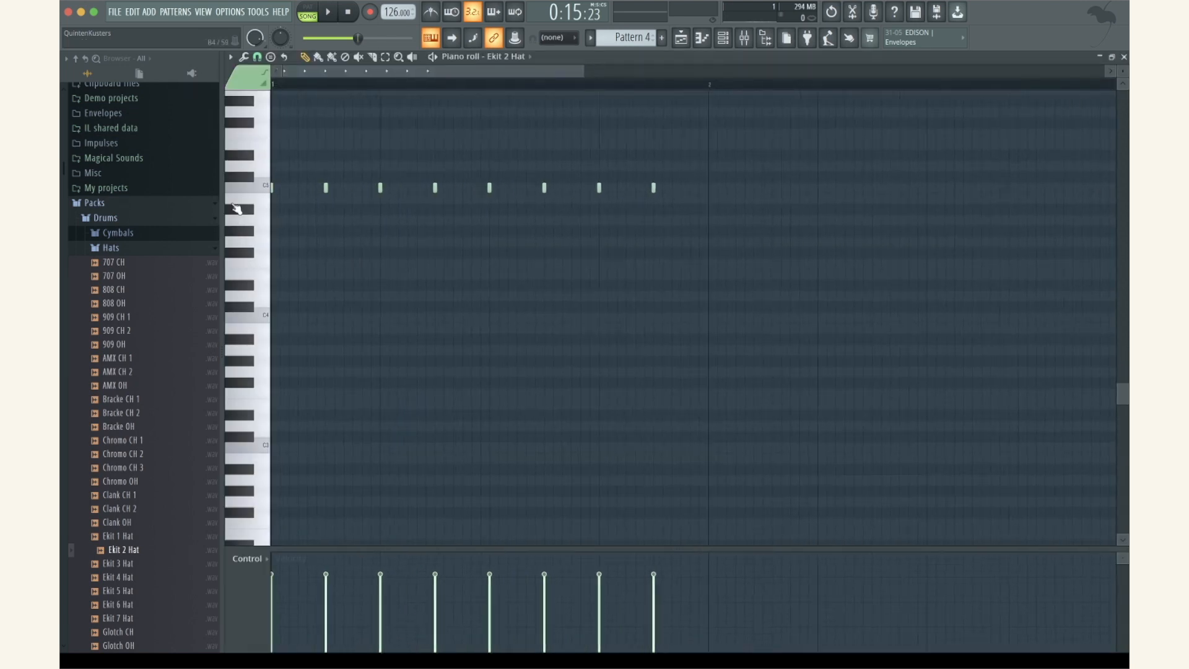
left_click_drag(838, 140, 178, 304)
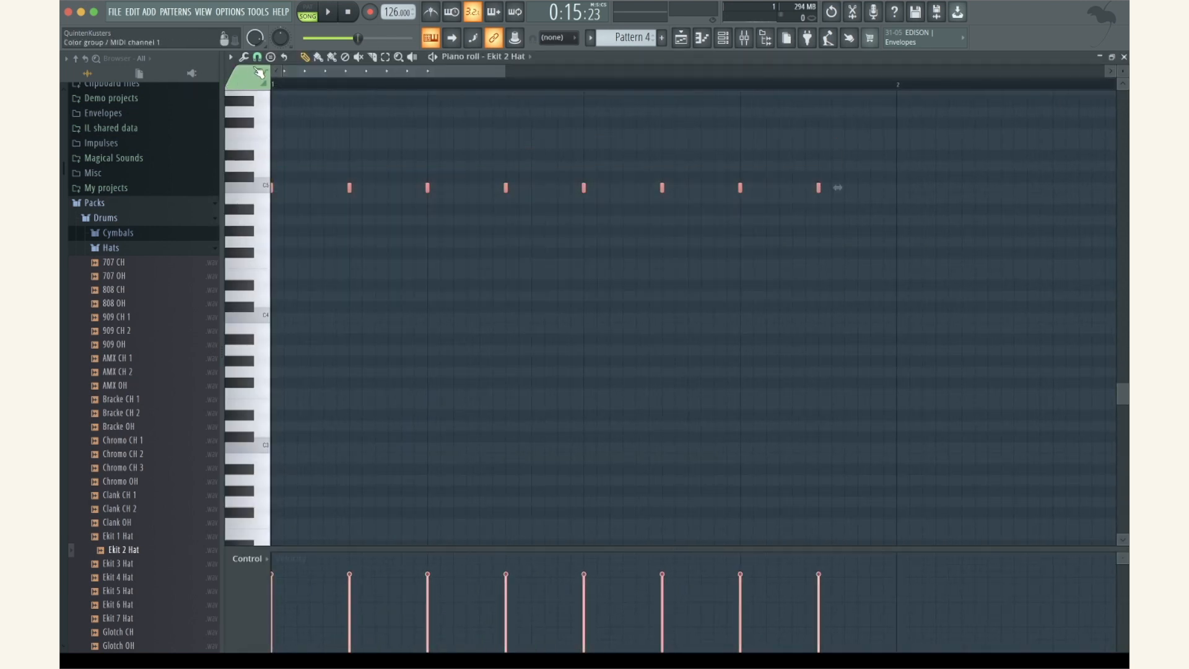
left_click(257, 56)
left_click(277, 118)
scroll(314, 233, "up", 3)
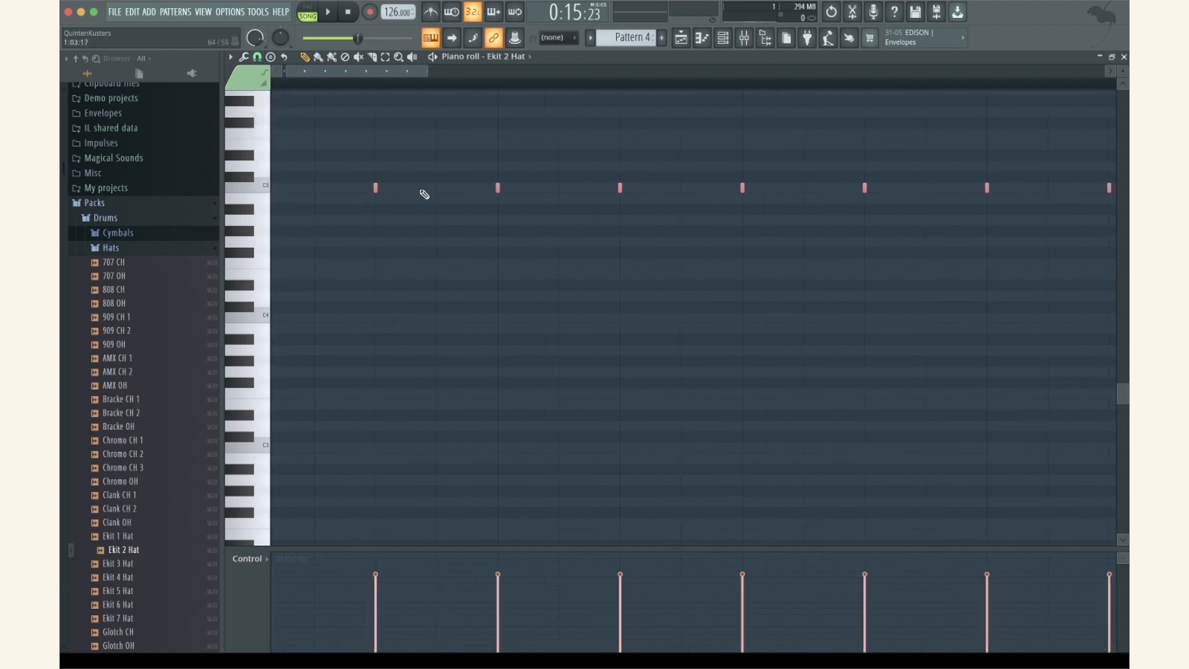
Shift all the hat notes very slightly later and play the song to check their timing
left_click_drag(376, 187, 381, 187)
key("space")
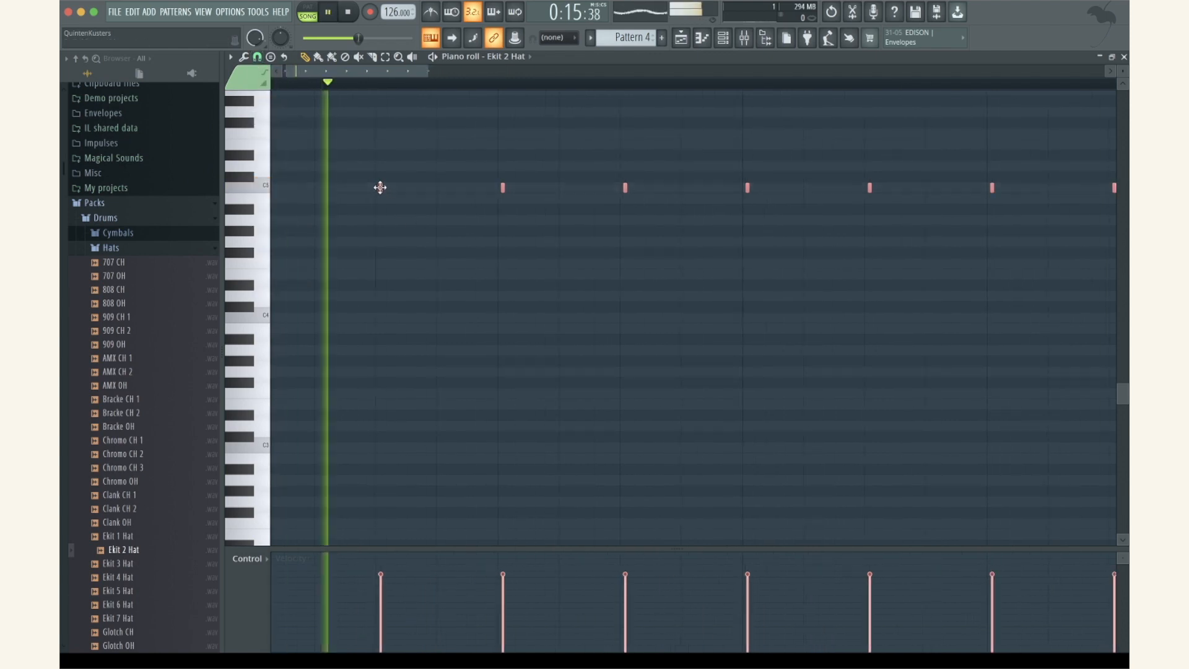
scroll(486, 265, "down", 4)
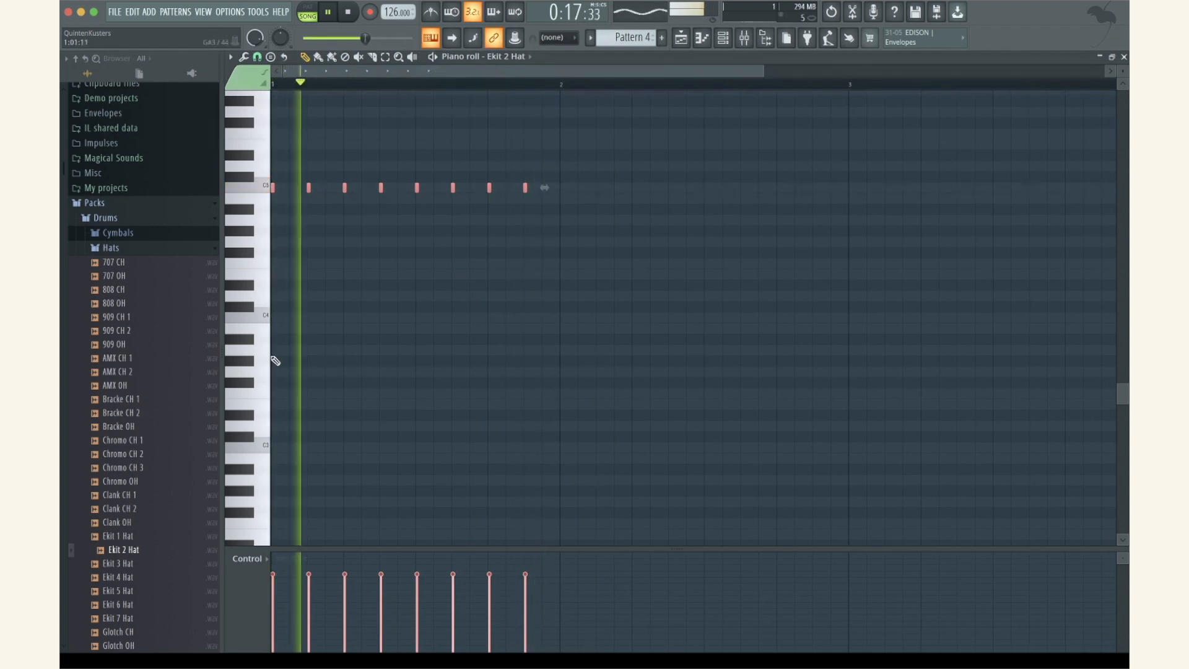
scroll(274, 358, "up", 2)
key("space")
scroll(275, 362, "up", 2)
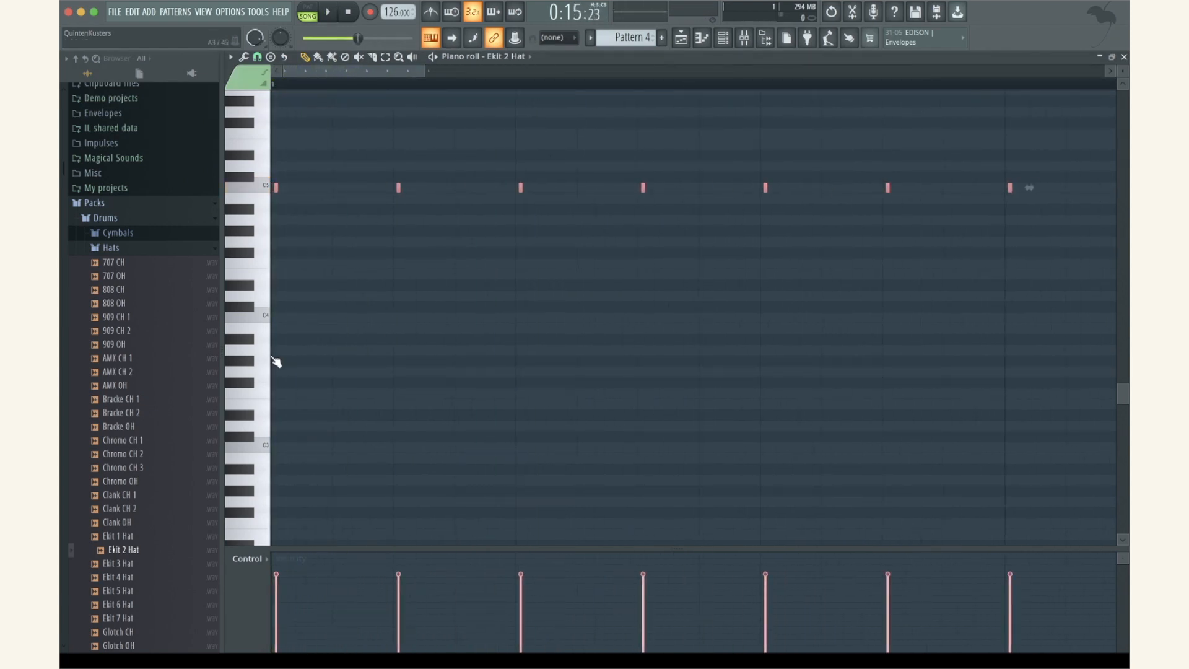
Select the first, third, fifth and seventh hat notes, lower their velocity, and play the song to hear the accents
scroll(274, 364, "down", 4)
left_click(276, 187)
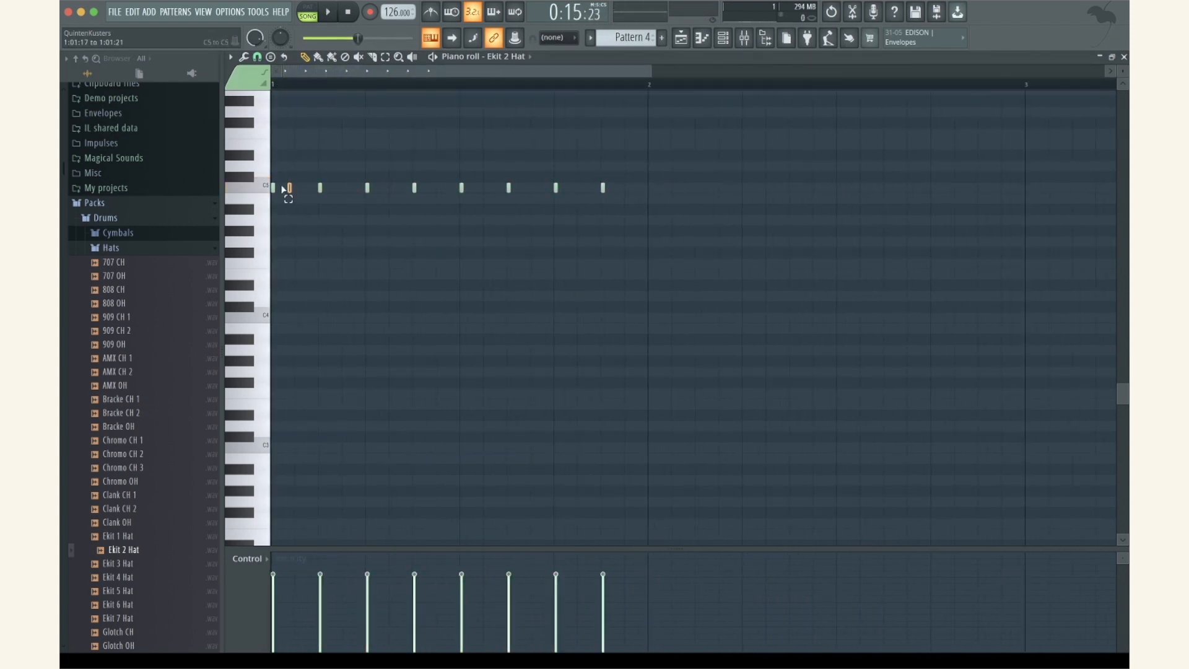
left_click(368, 188, "ctrl")
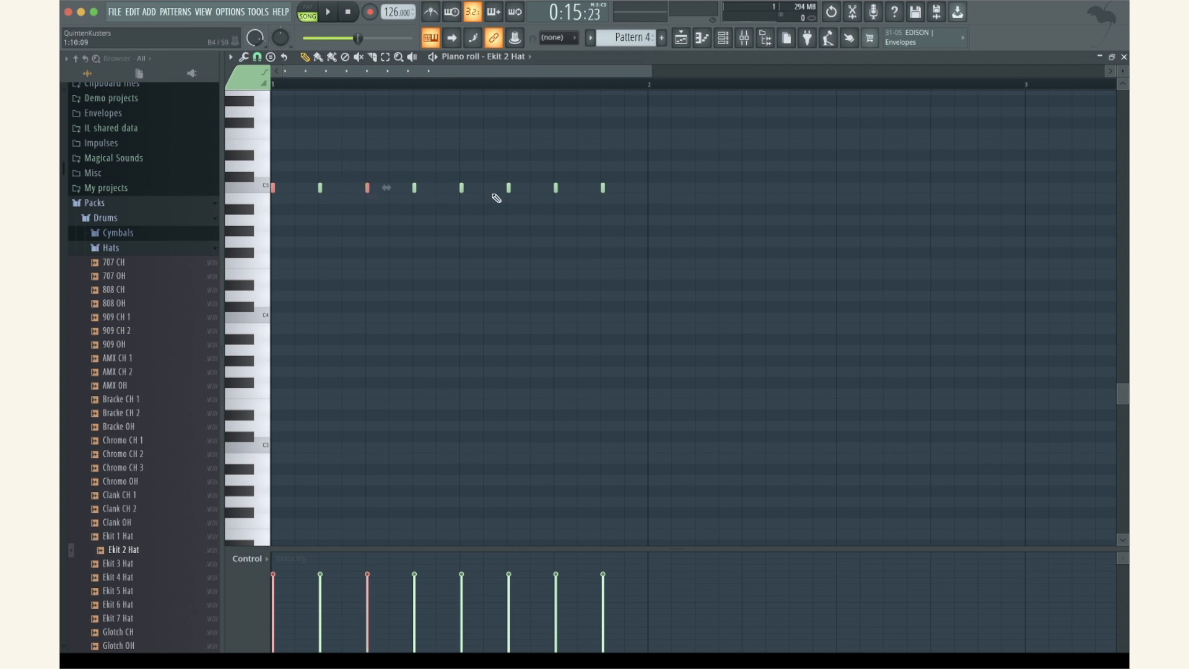
left_click_drag(452, 197, 458, 189)
left_click_drag(570, 215, 550, 186)
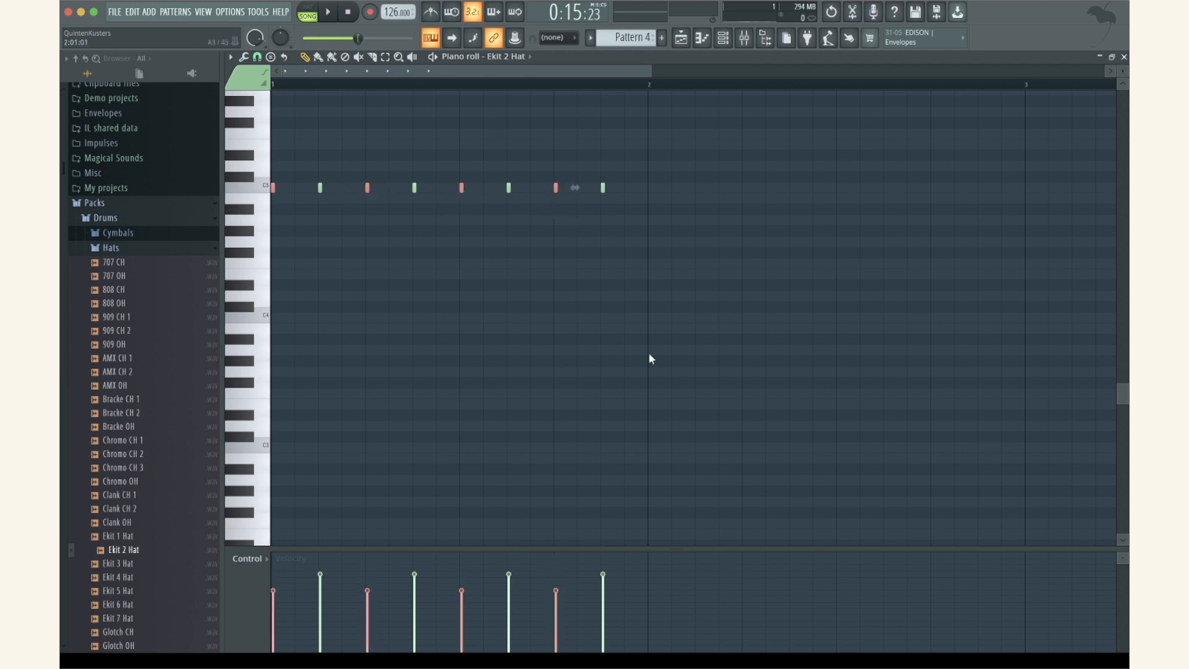
key("space")
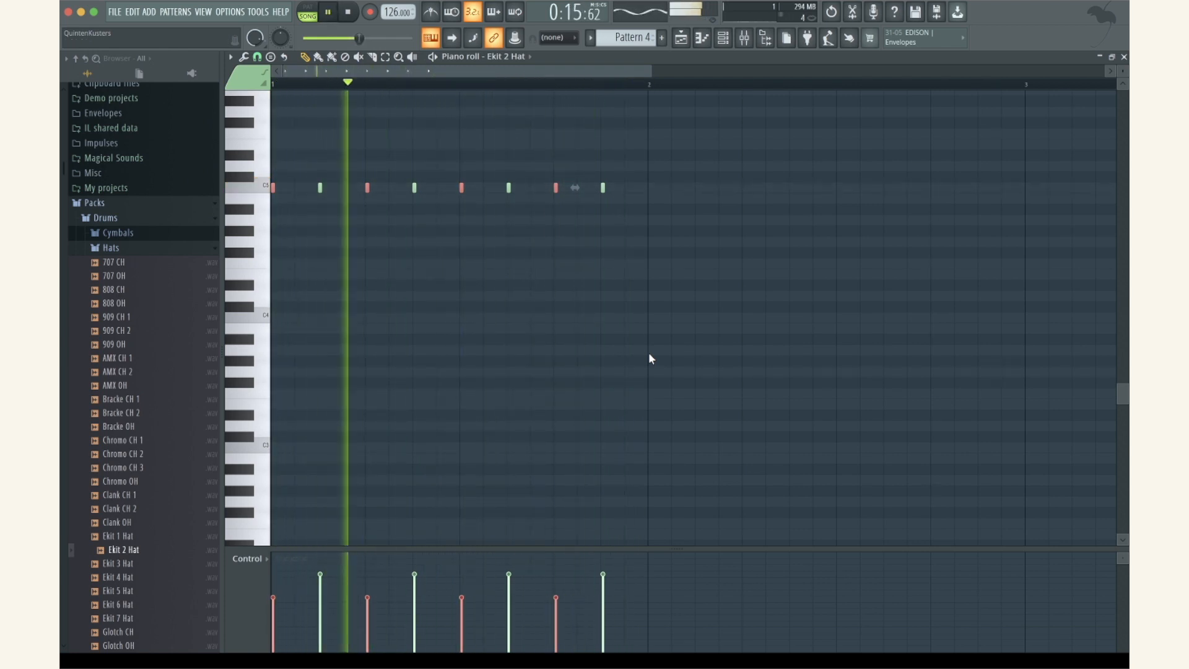
key("space")
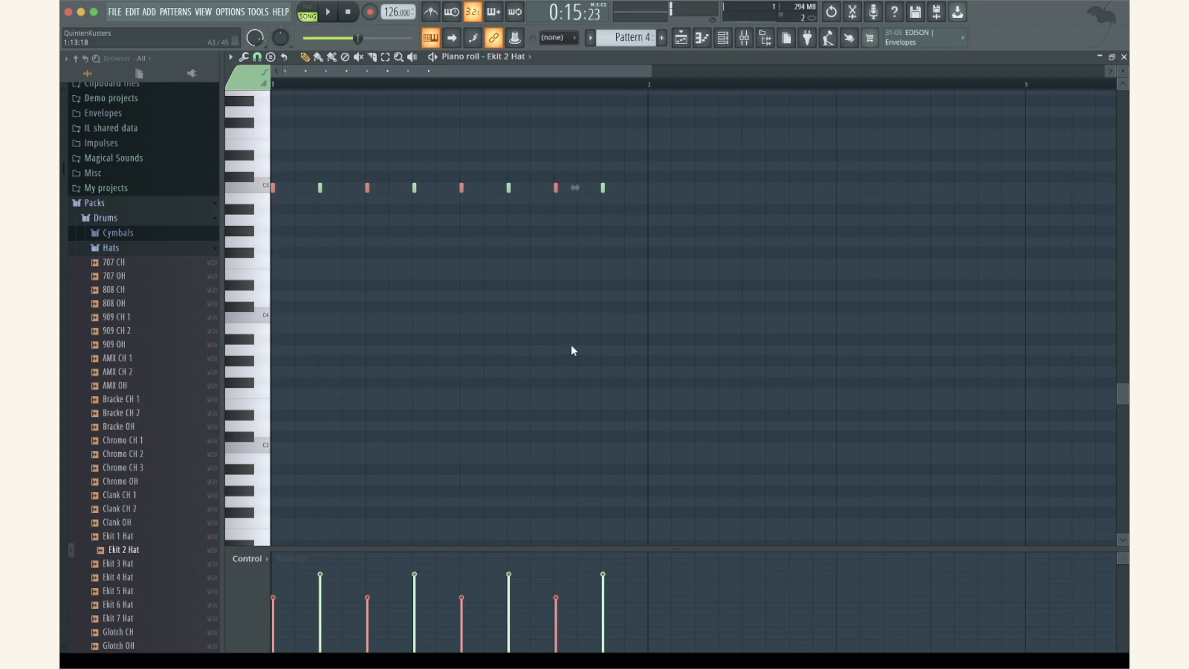
Copy the four selected hat notes about one step later, nudge the copies slightly earlier and lower their velocity
left_click_drag(273, 188, 297, 188, "shift")
scroll(297, 252, "up", 1)
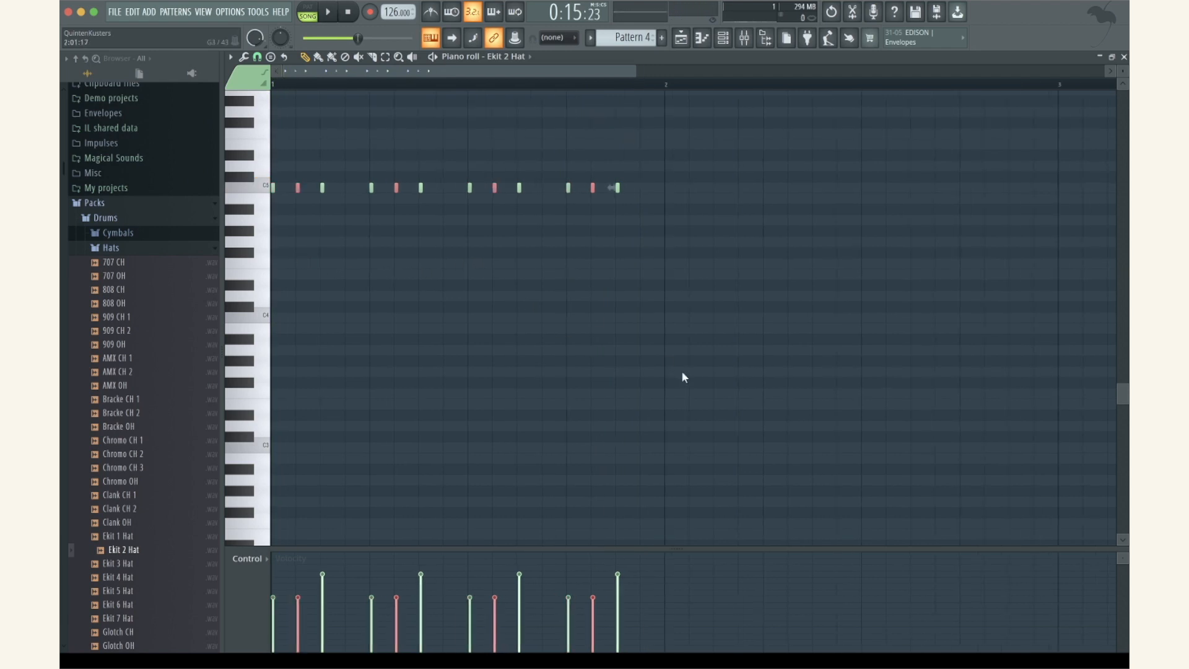
key("shift+Left")
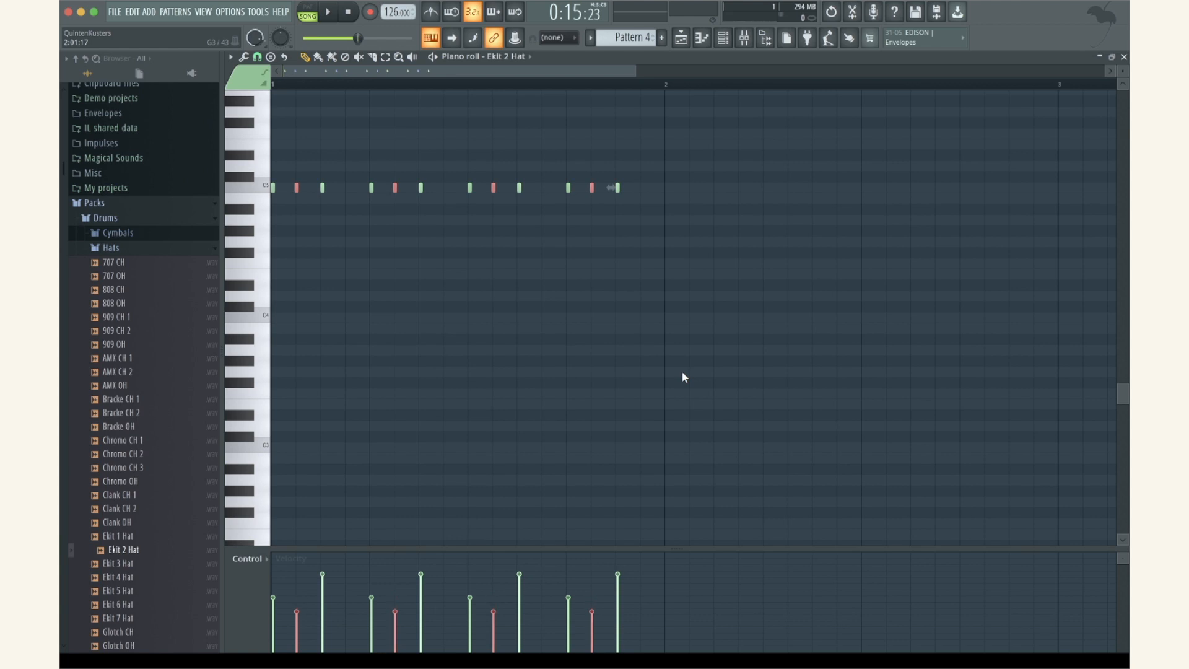
key("space")
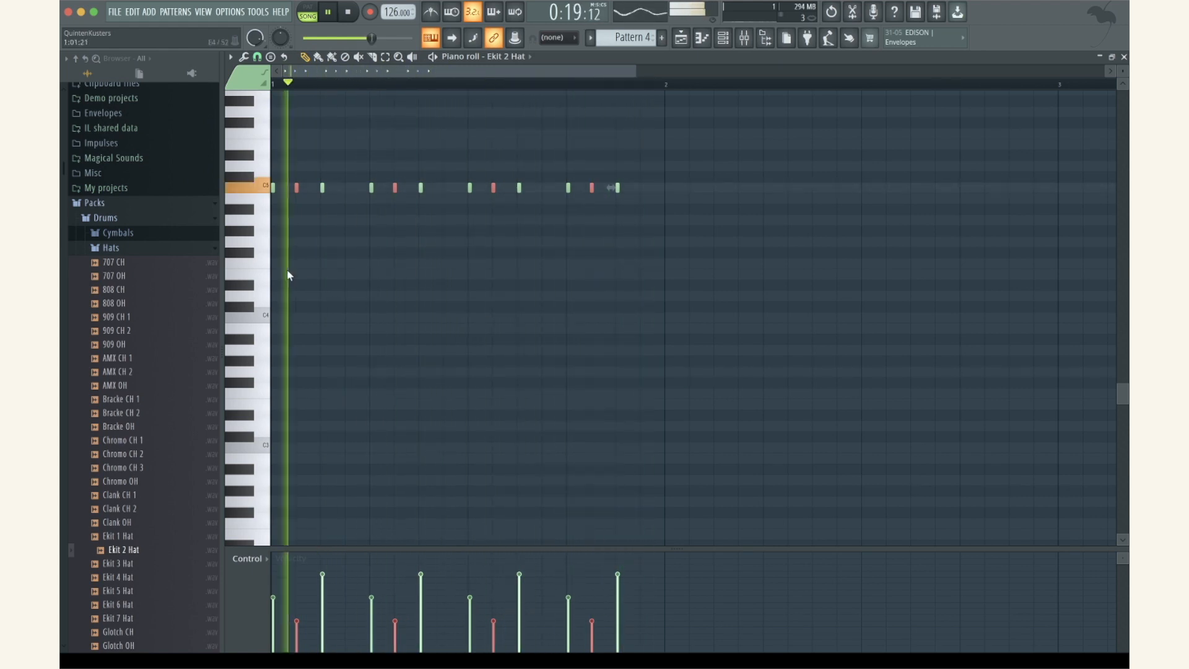
Move the four copied hat notes slightly later, closer to the loud hits, and play the song to check the groove
scroll(270, 258, "up", 3)
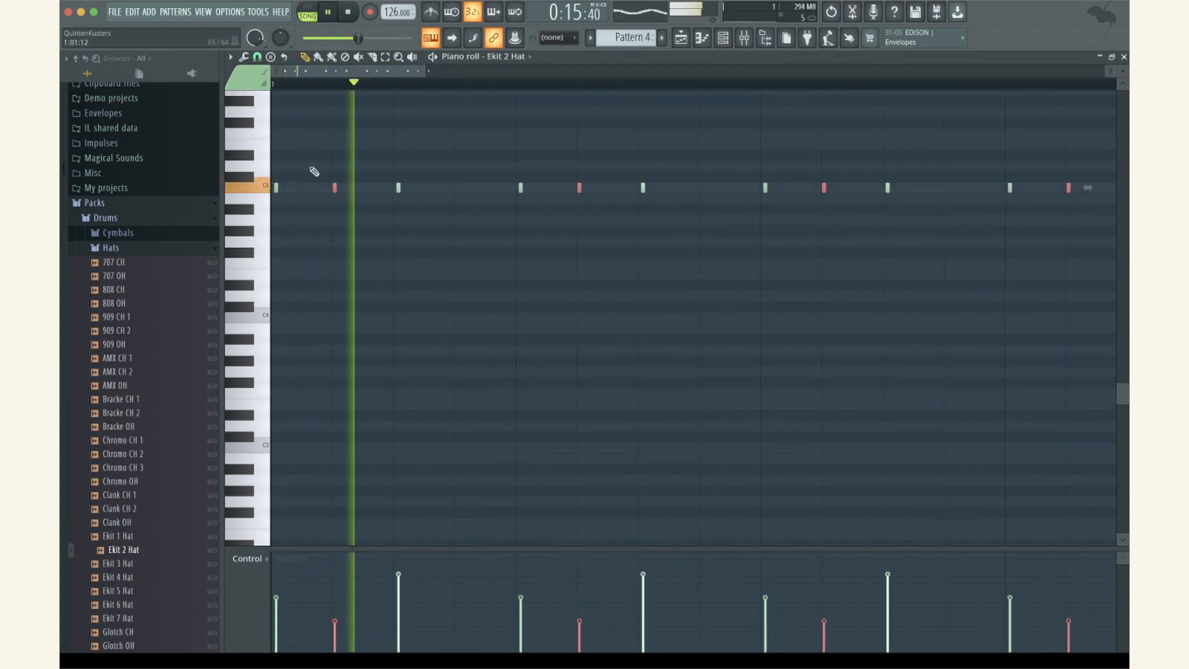
key("space")
left_click_drag(334, 188, 351, 188)
key("space")
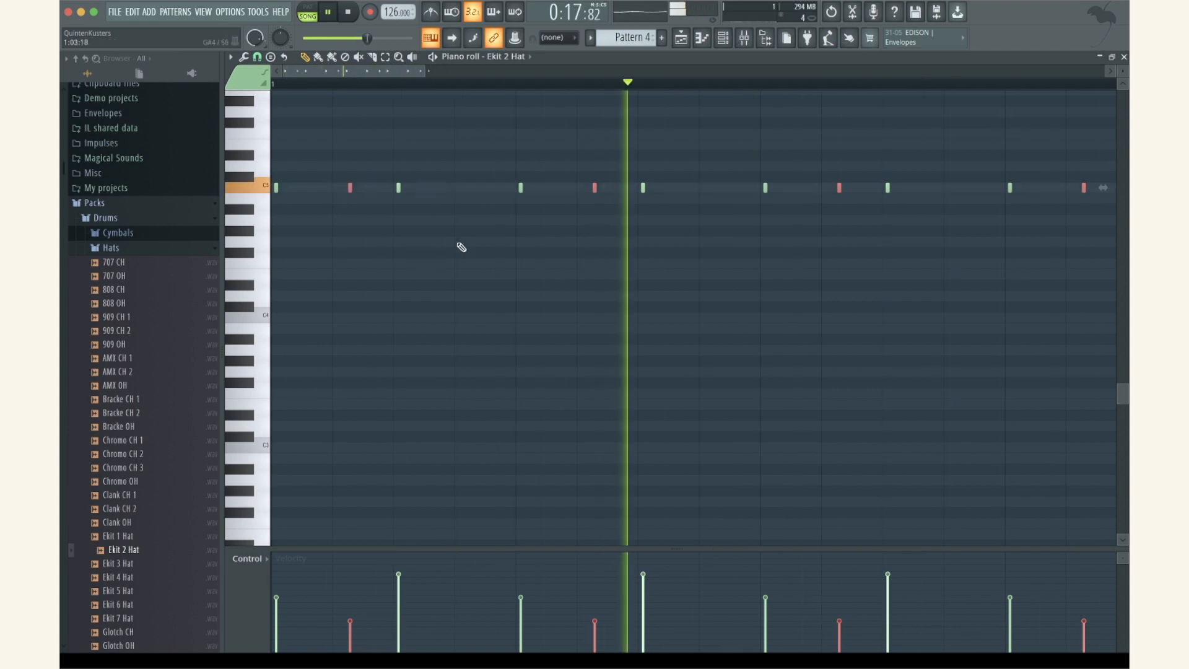
Add a further copy of the four hat notes after each loud hit, shift it later at lower velocity, and close the piano roll
key("space")
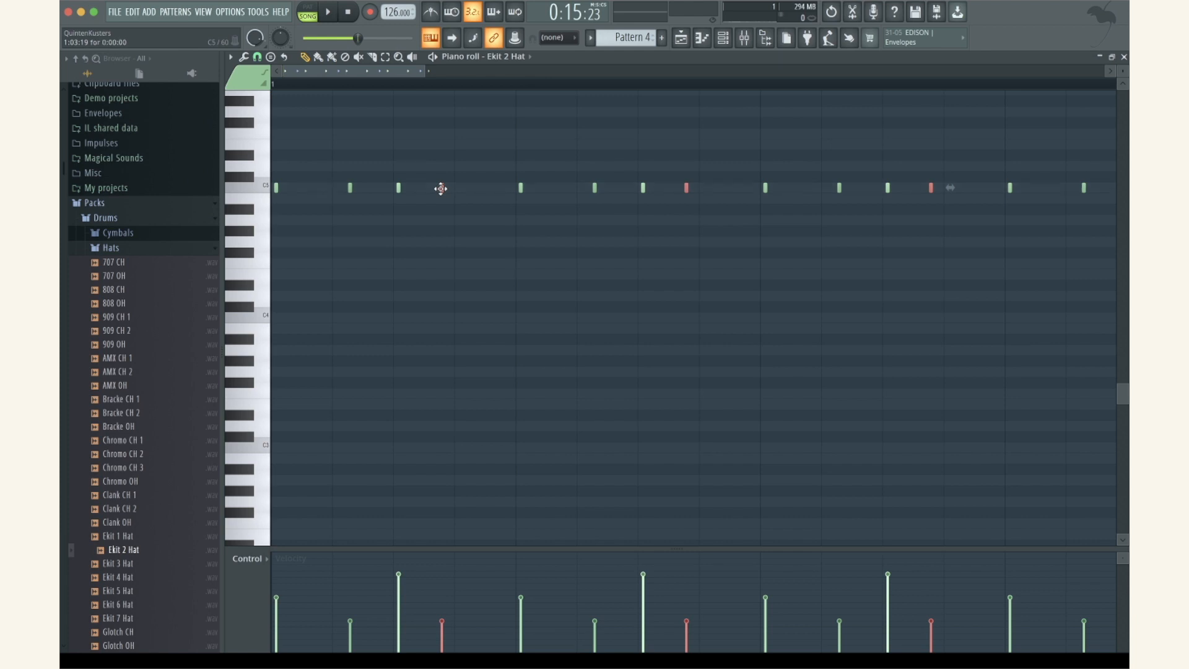
key("space")
left_click_drag(441, 188, 466, 188)
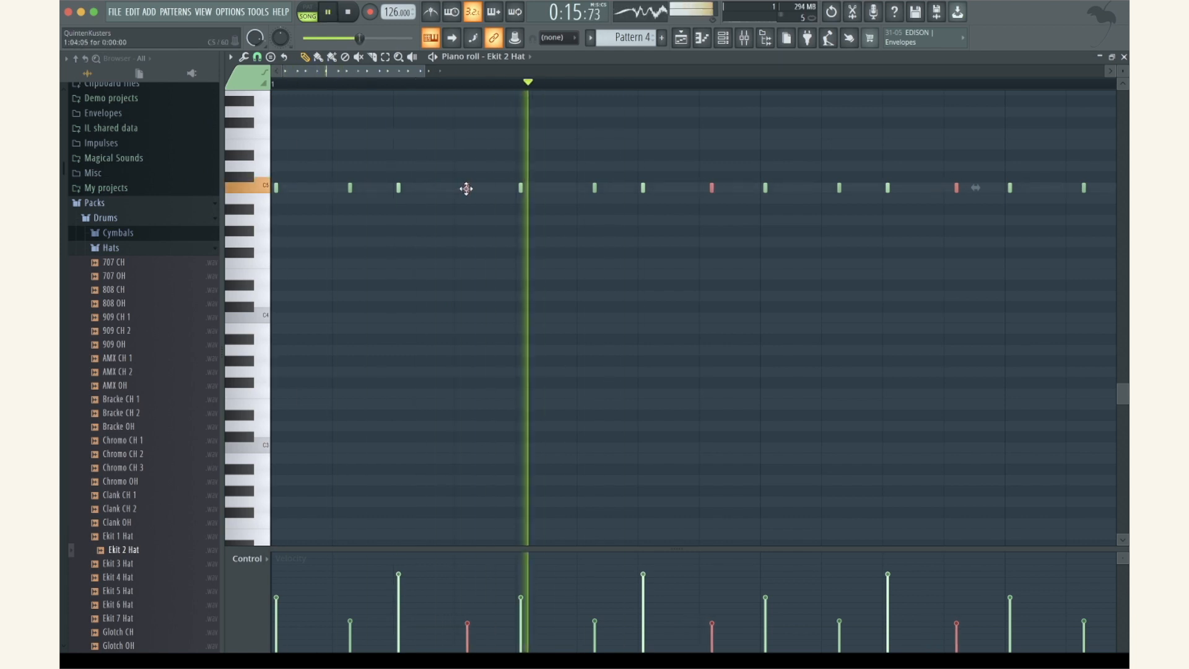
scroll(466, 188, "down", 3)
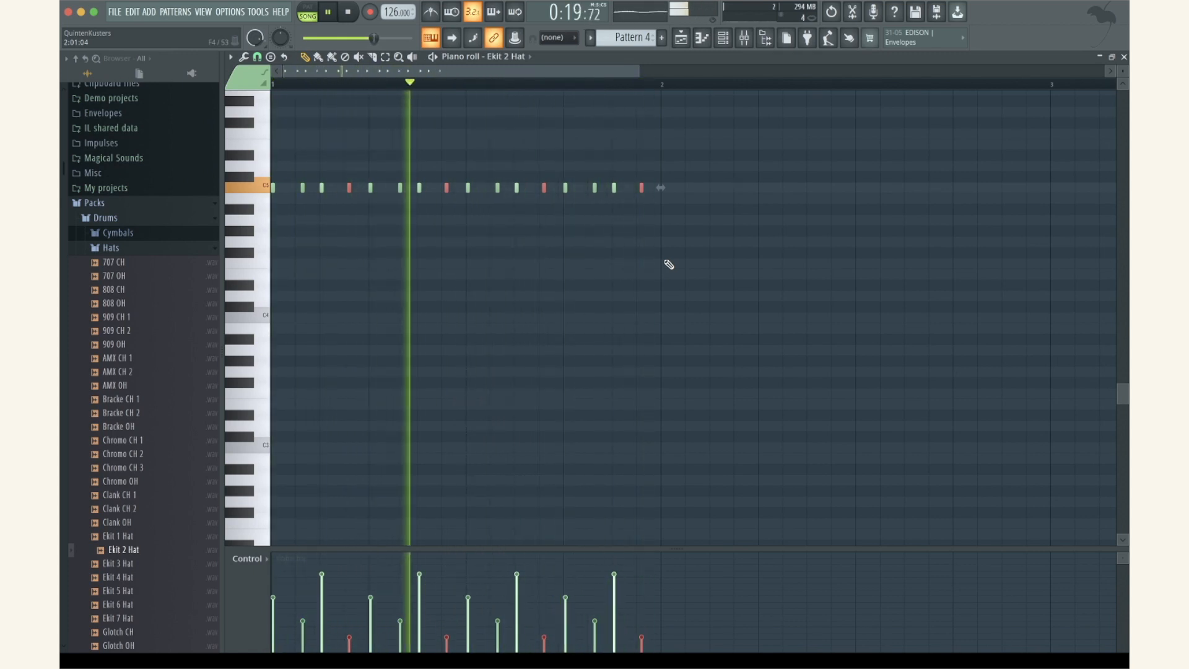
left_click(1124, 57)
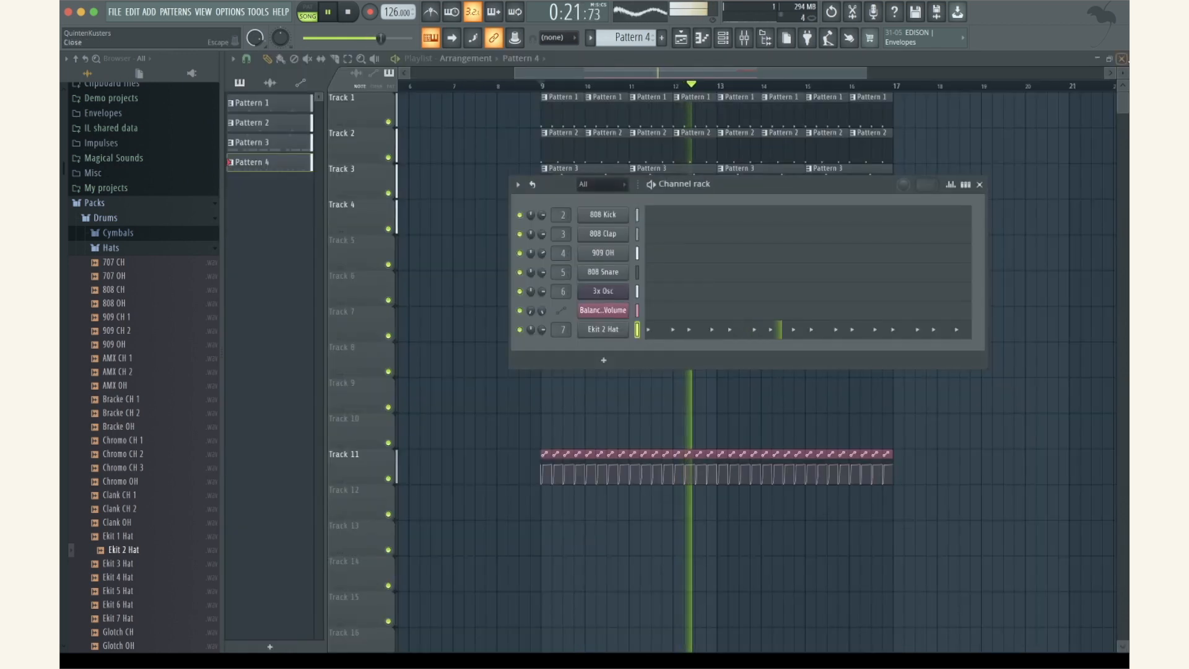
Open the mixer, solo the hat track and play the song to hear the hats on their own
key("F9")
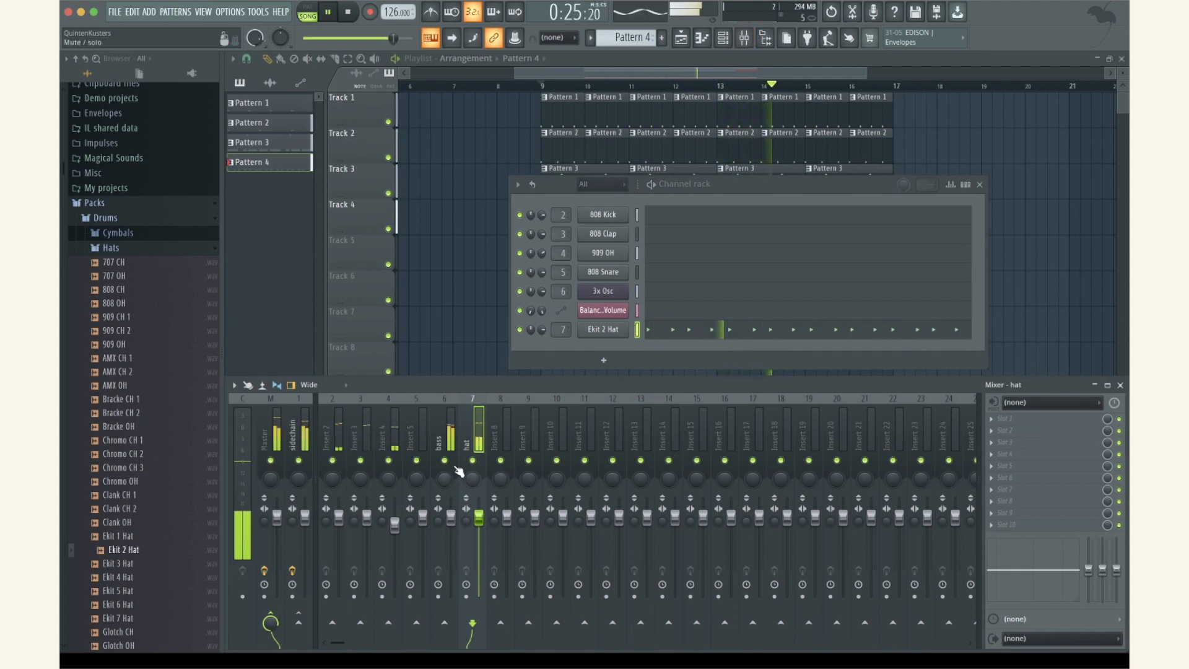
key("space")
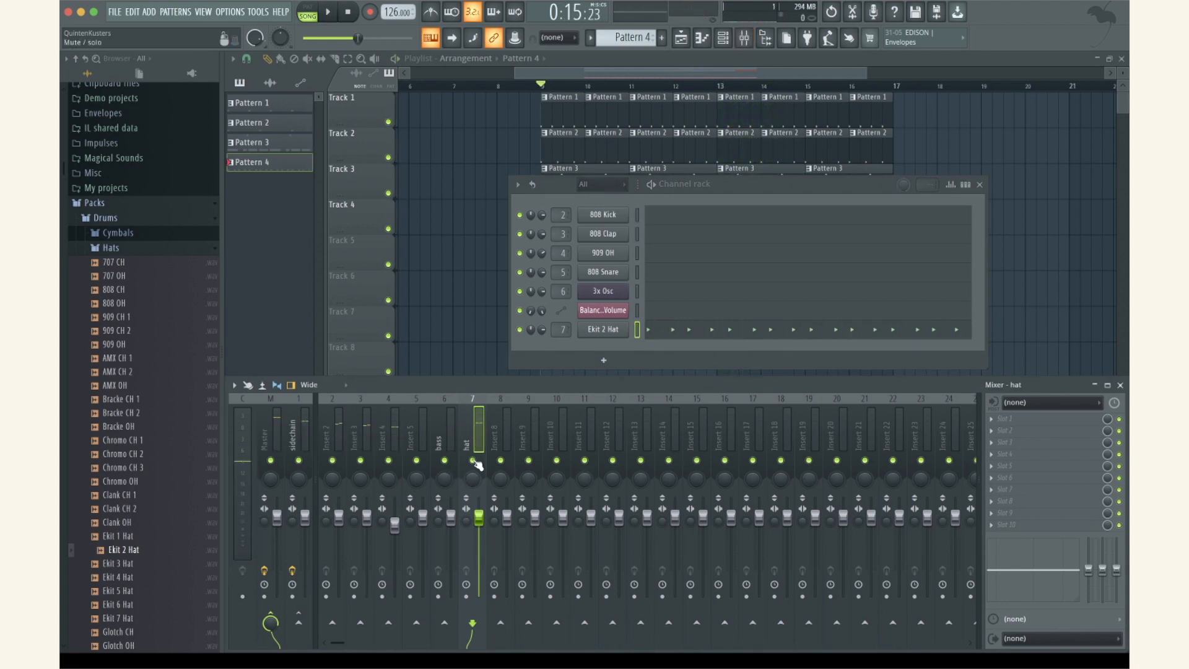
right_click(472, 460)
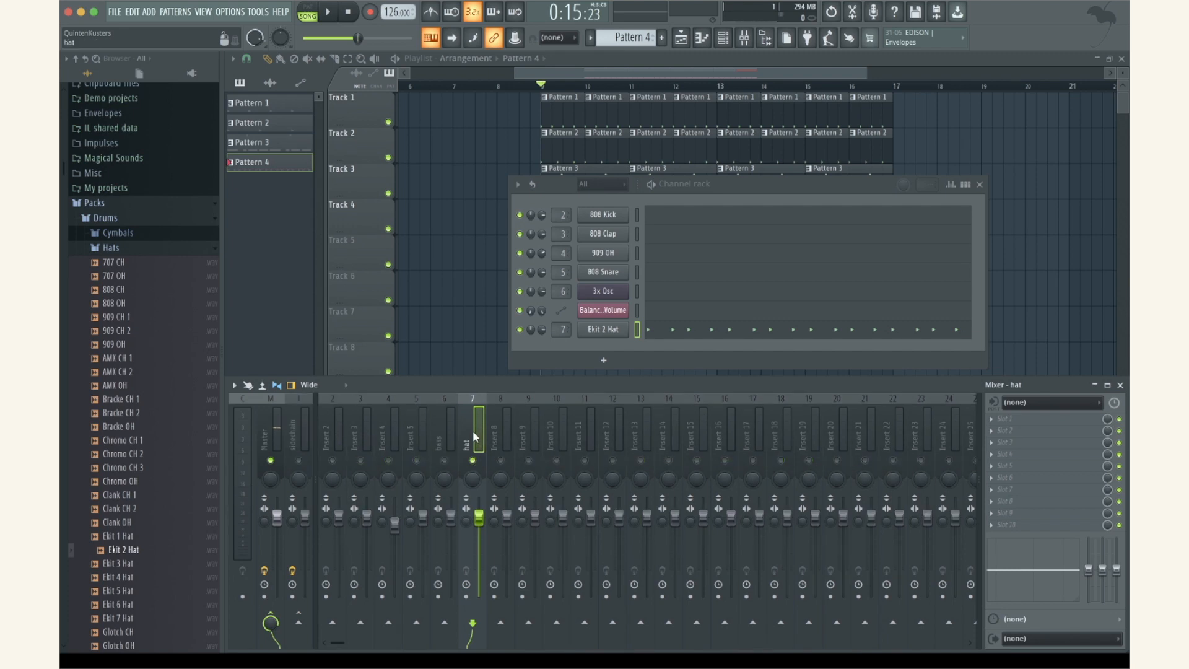
key("space")
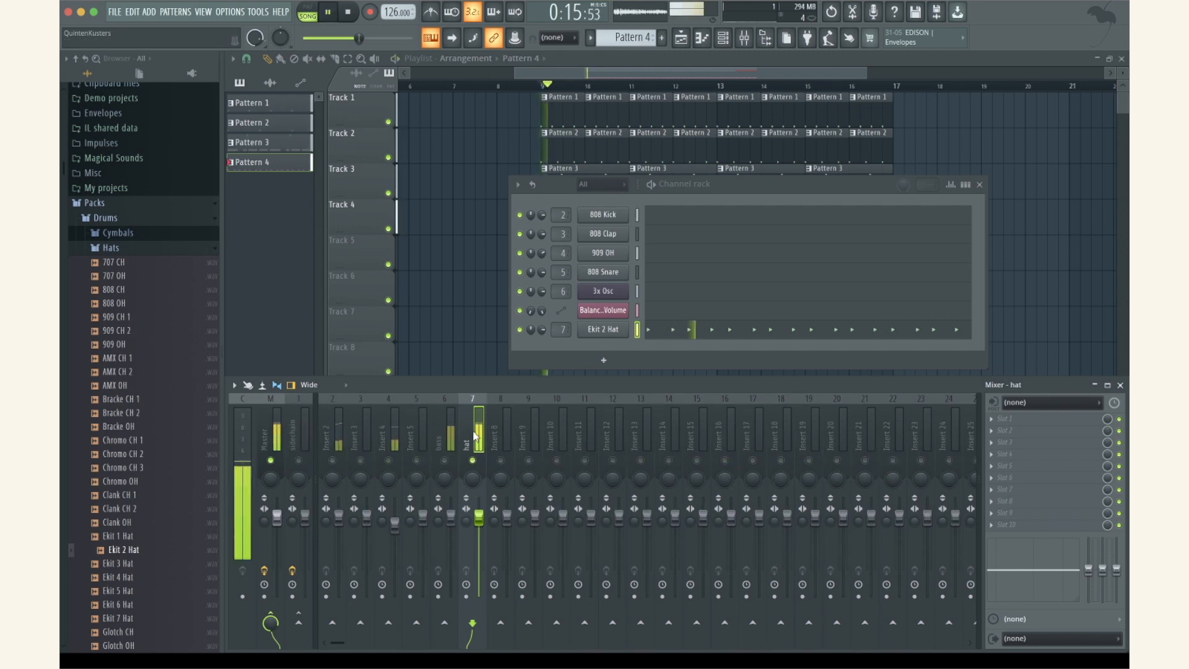
key("space")
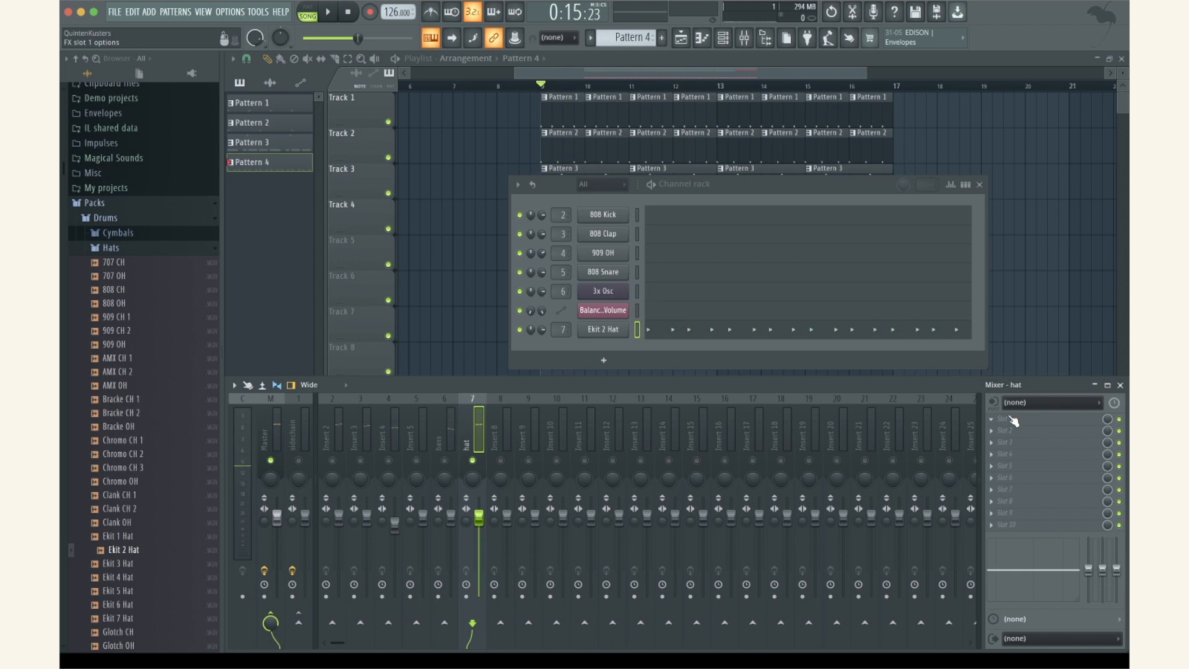
Load Fruity Delay 2 into the first effect slot of the hat mixer track
left_click(1012, 421)
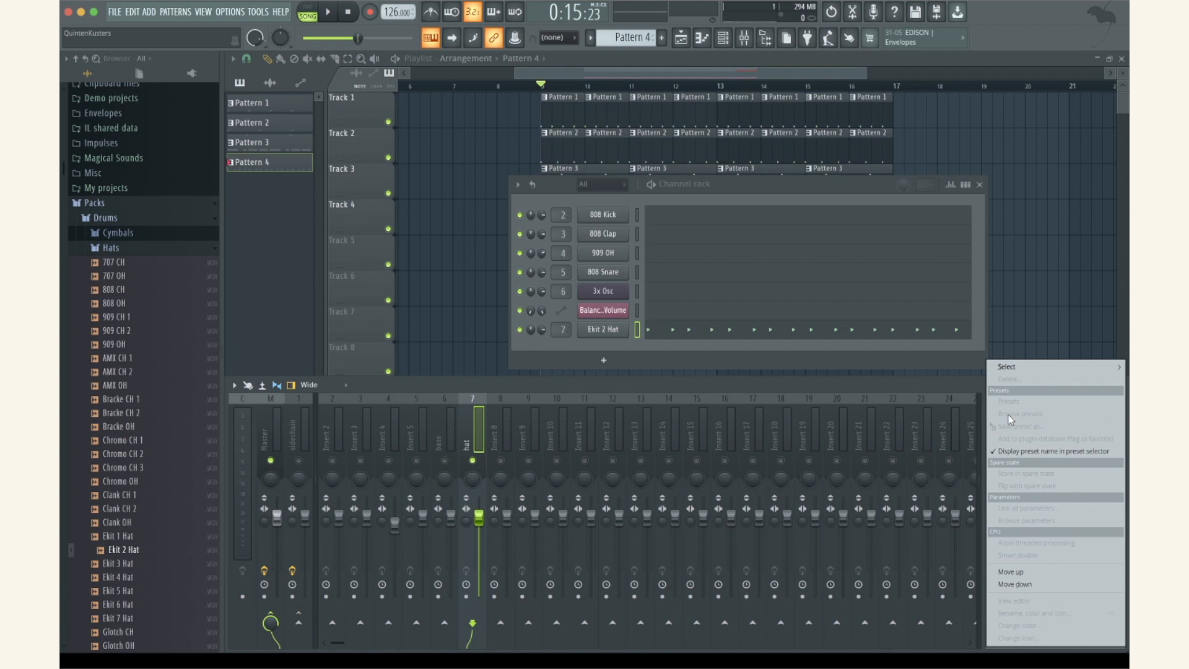
mouse_move(1028, 371)
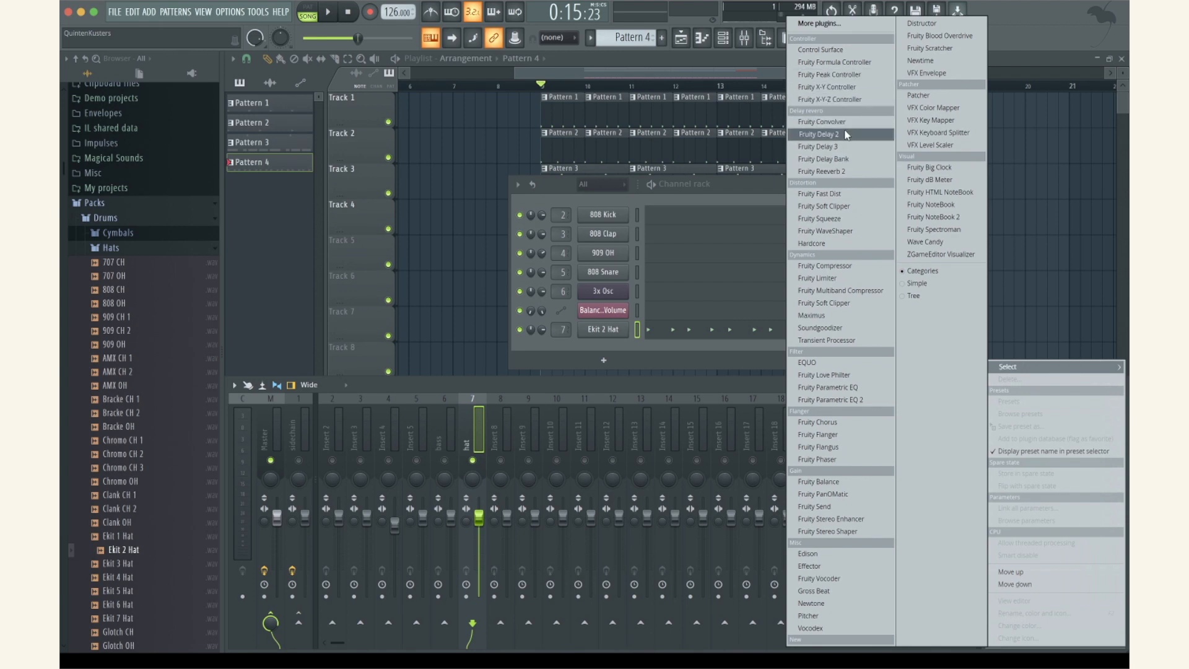
left_click(820, 135)
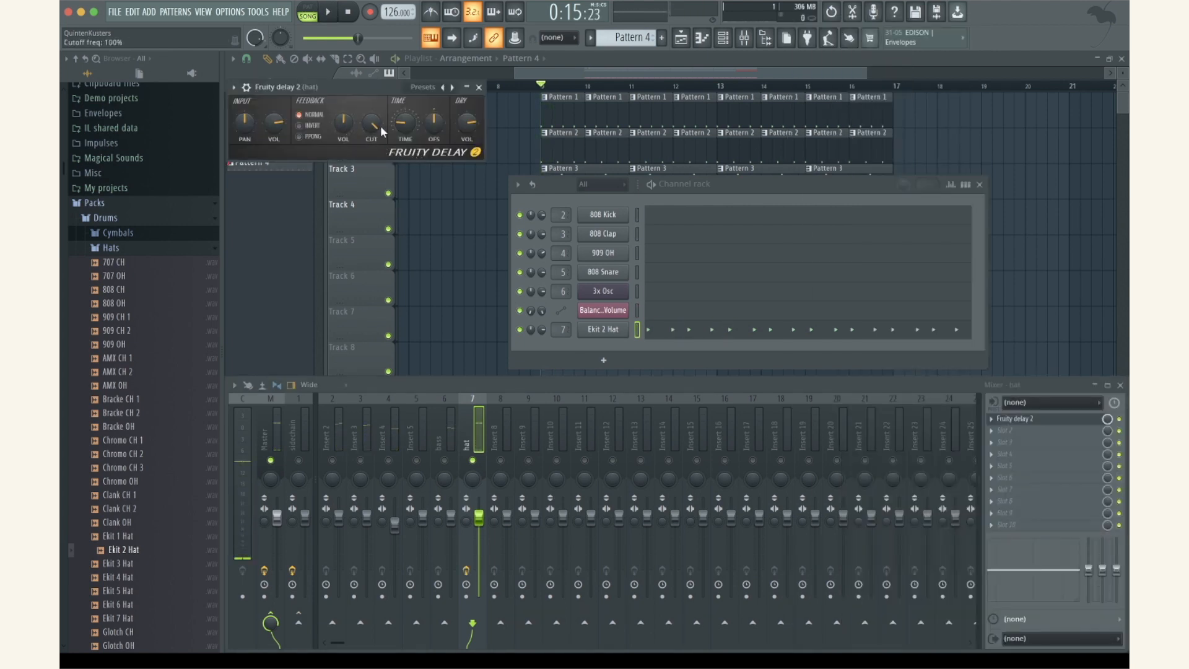
Shorten the delay time, lower the feedback volume and set the feedback mode to PPONG while auditioning the hats
left_click_drag(407, 120, 406, 131)
key("space")
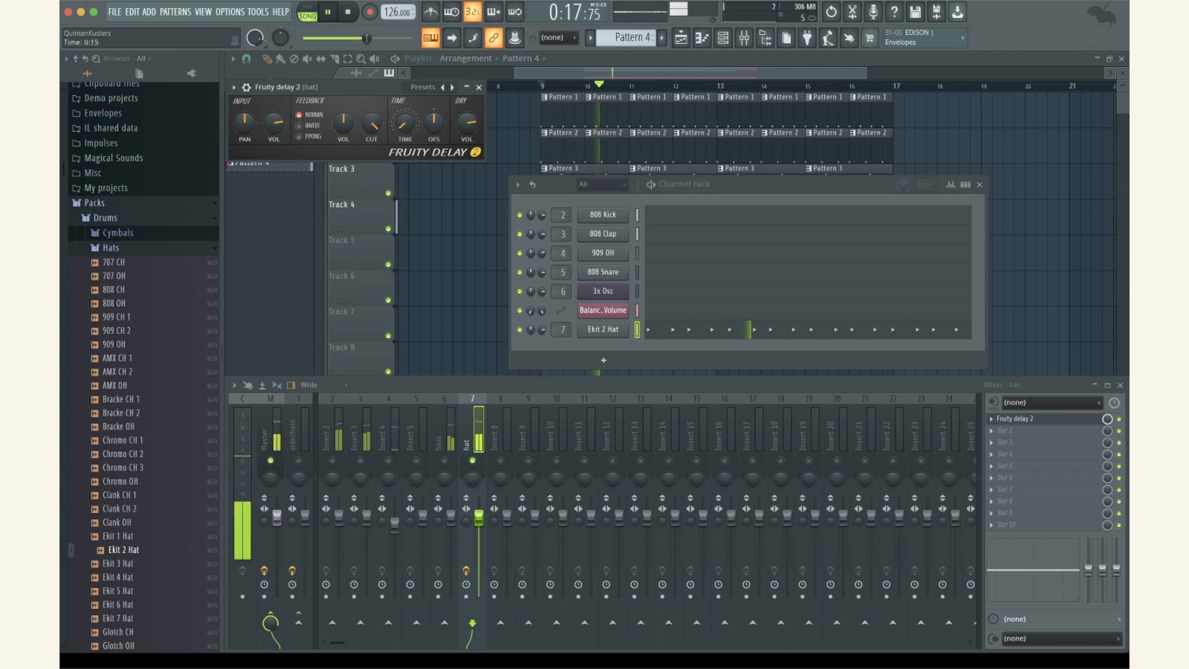
key("space")
left_click_drag(406, 124, 343, 135)
key("space")
left_click(299, 137)
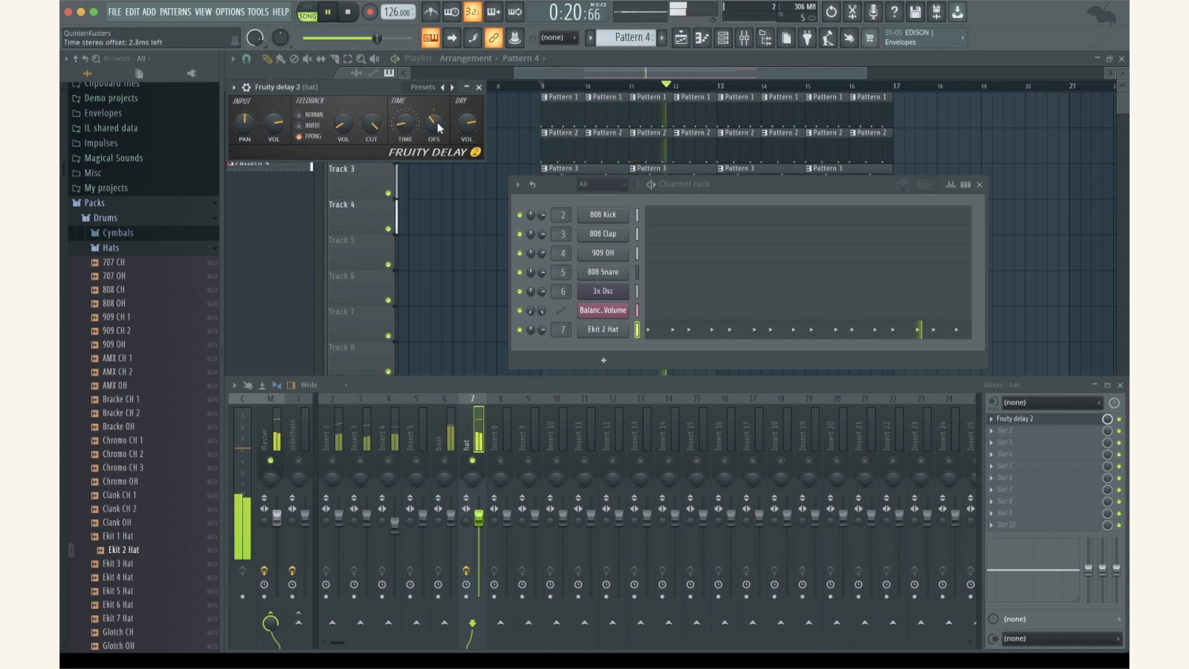
Shift the delay's time stereo offset to the left and lower its input volume to 0% while replaying the song
left_click_drag(434, 122, 435, 129)
key("space")
key("space")
left_click_drag(274, 122, 274, 162)
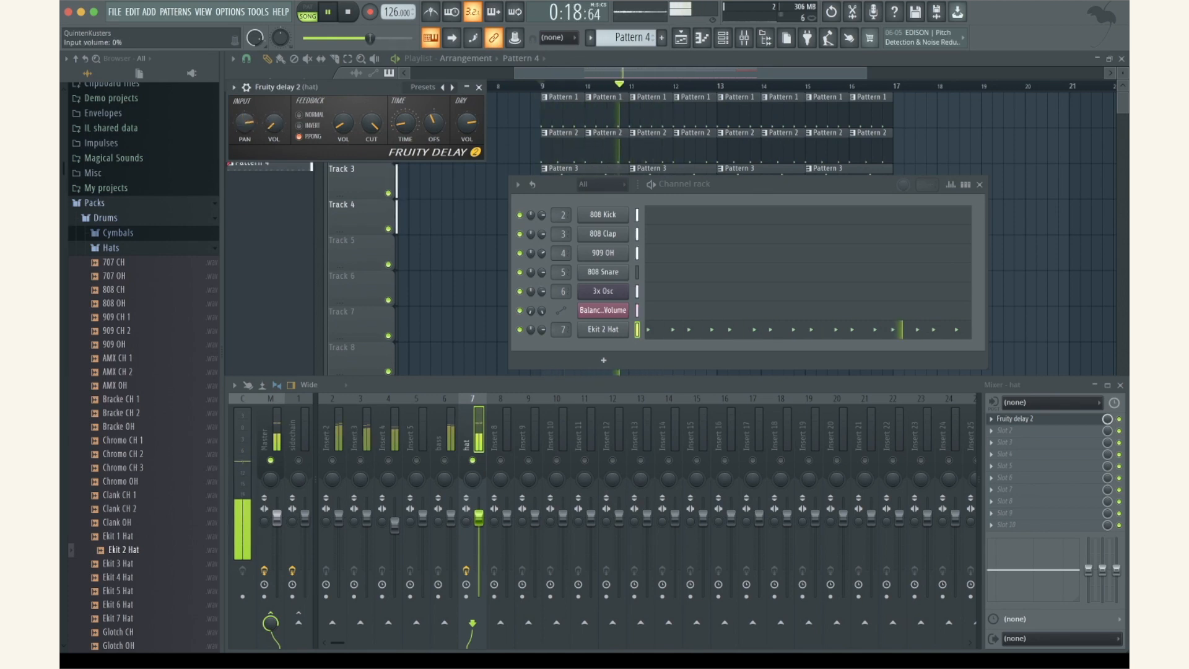
Replay the song to hear the delayed hats, close the Fruity Delay 2 window and stop playback
key("space")
key("space")
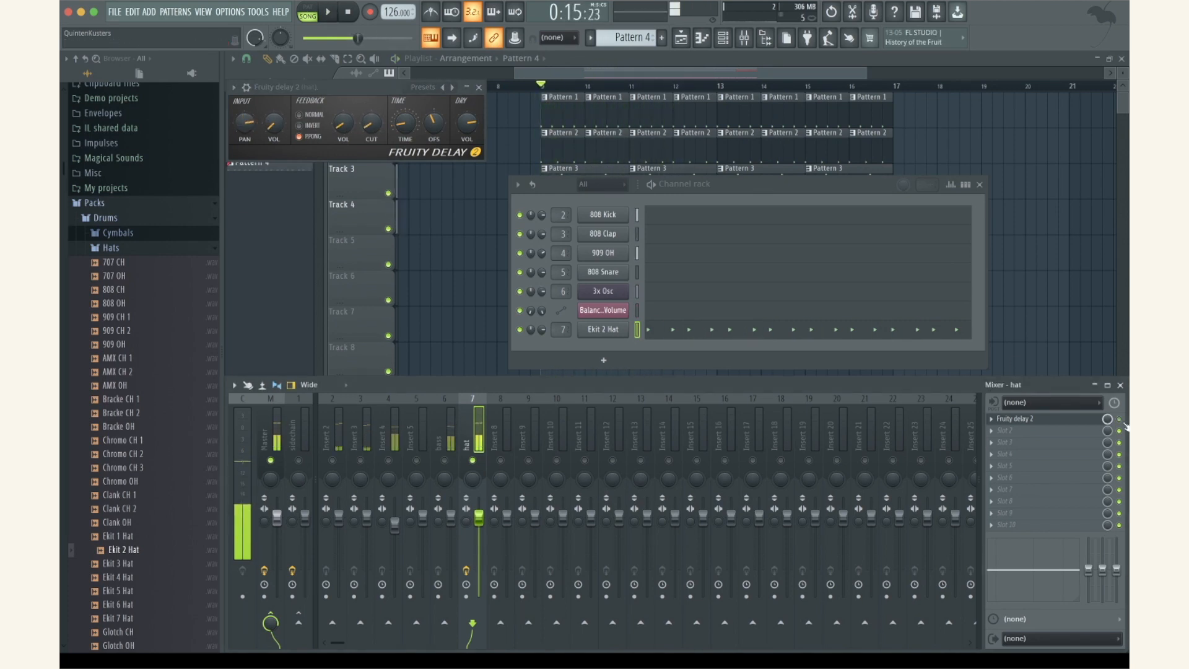
left_click(488, 87)
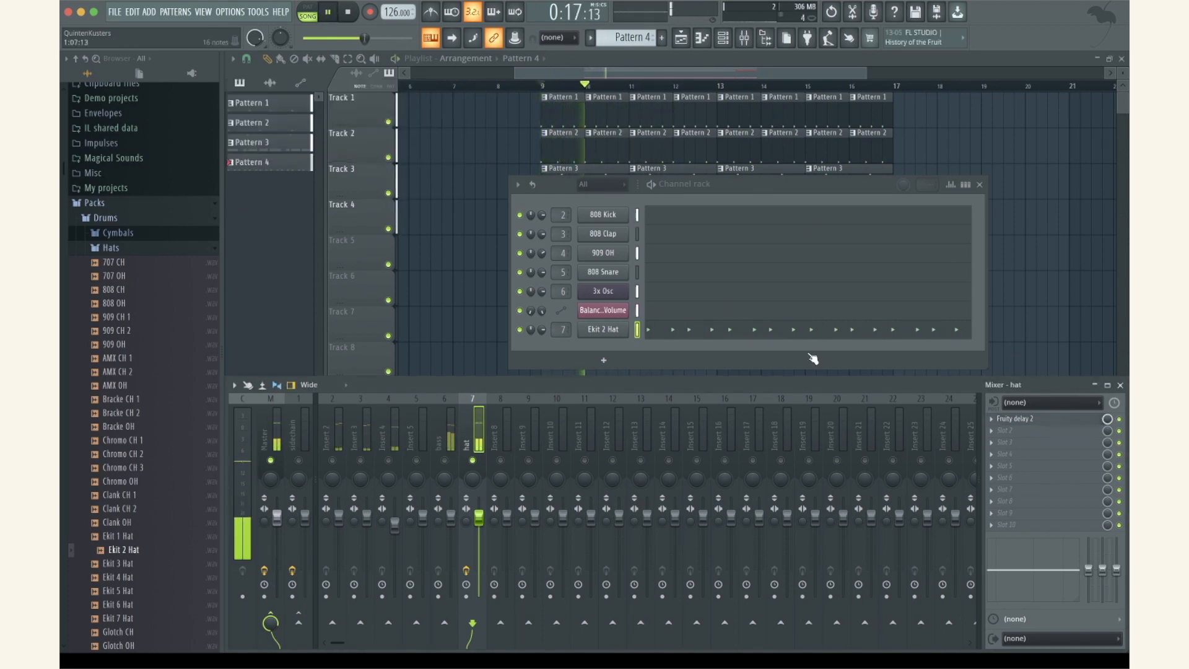
key("space")
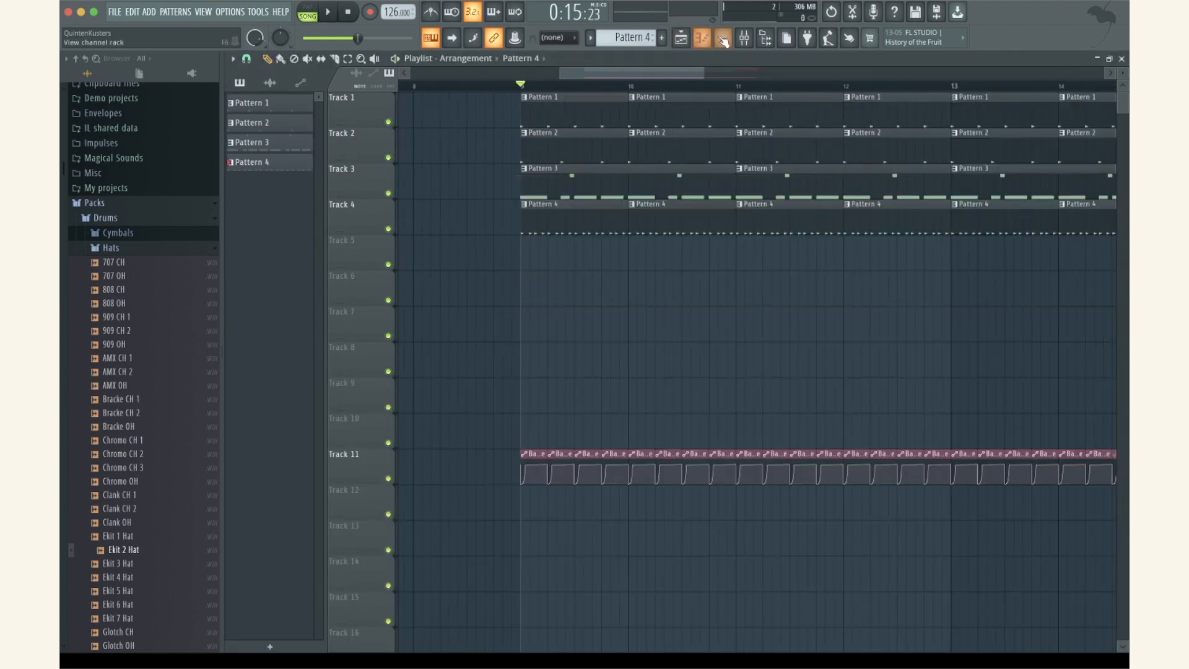
Add the VT_OHiHat sample from the Legacy vintage drum pack to the channel rack as a new channel
left_click(723, 40)
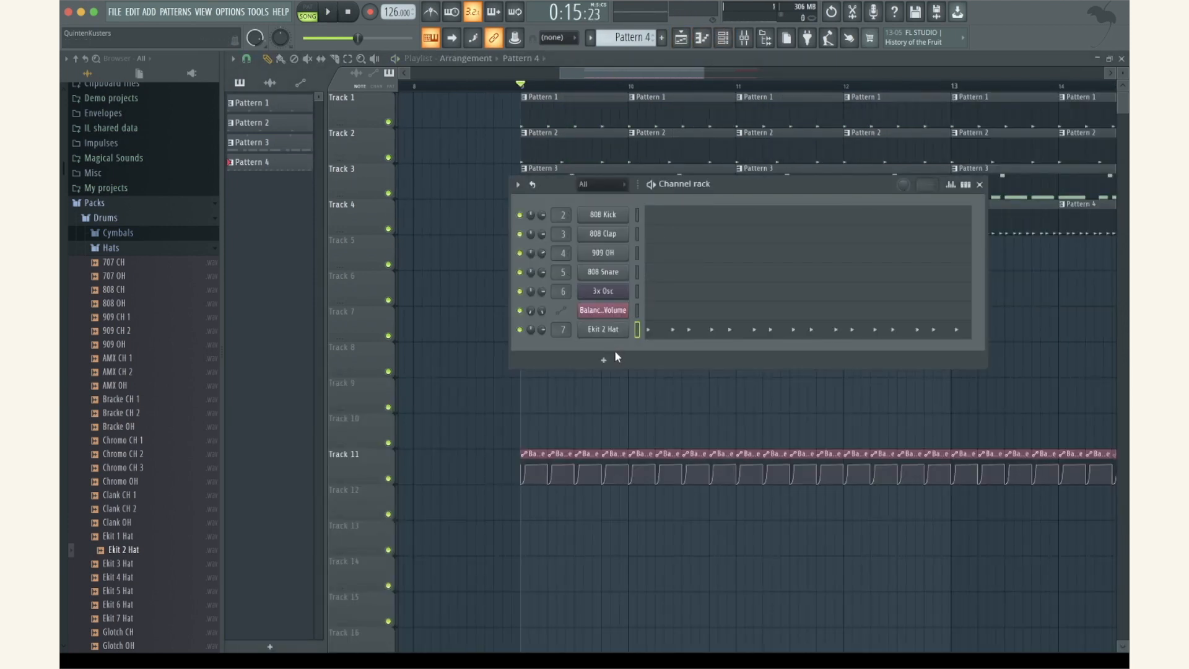
scroll(150, 333, "up", 3)
left_click(117, 383)
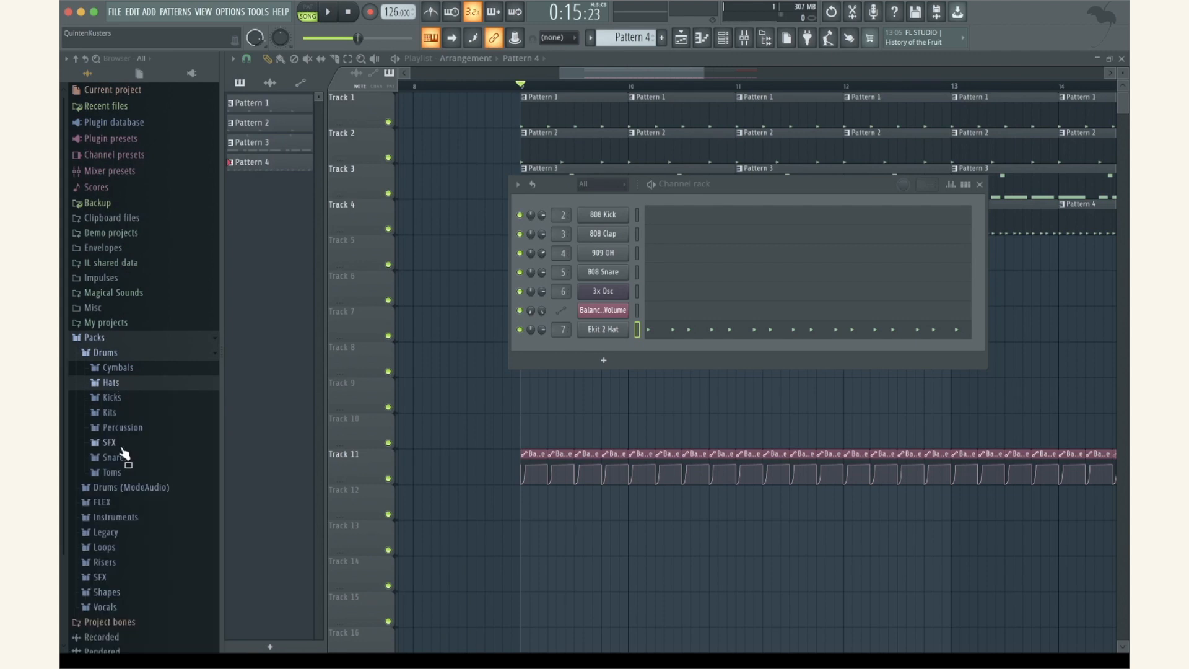
left_click(116, 535)
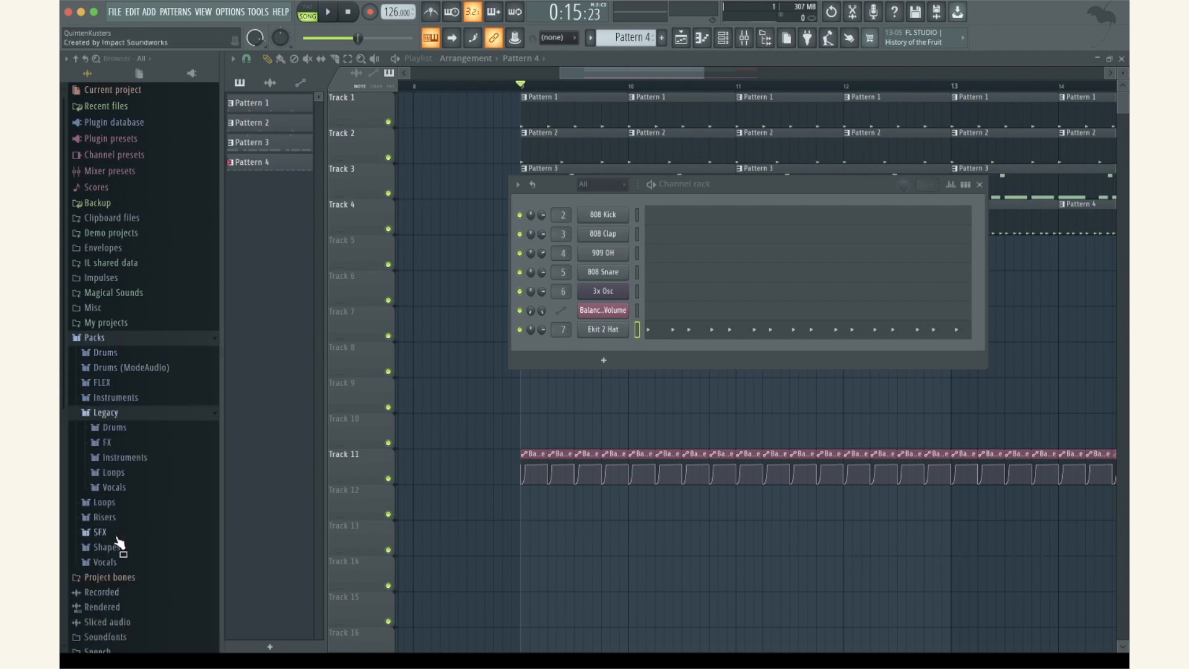
left_click(115, 427)
left_click(127, 517)
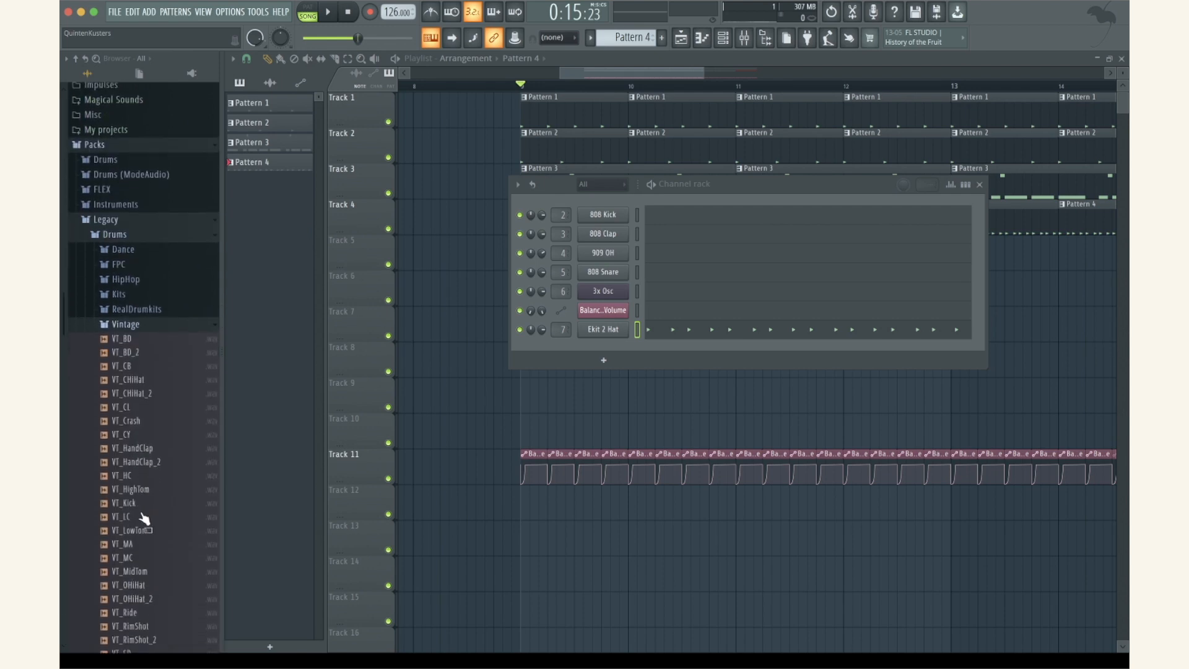
left_click(135, 585)
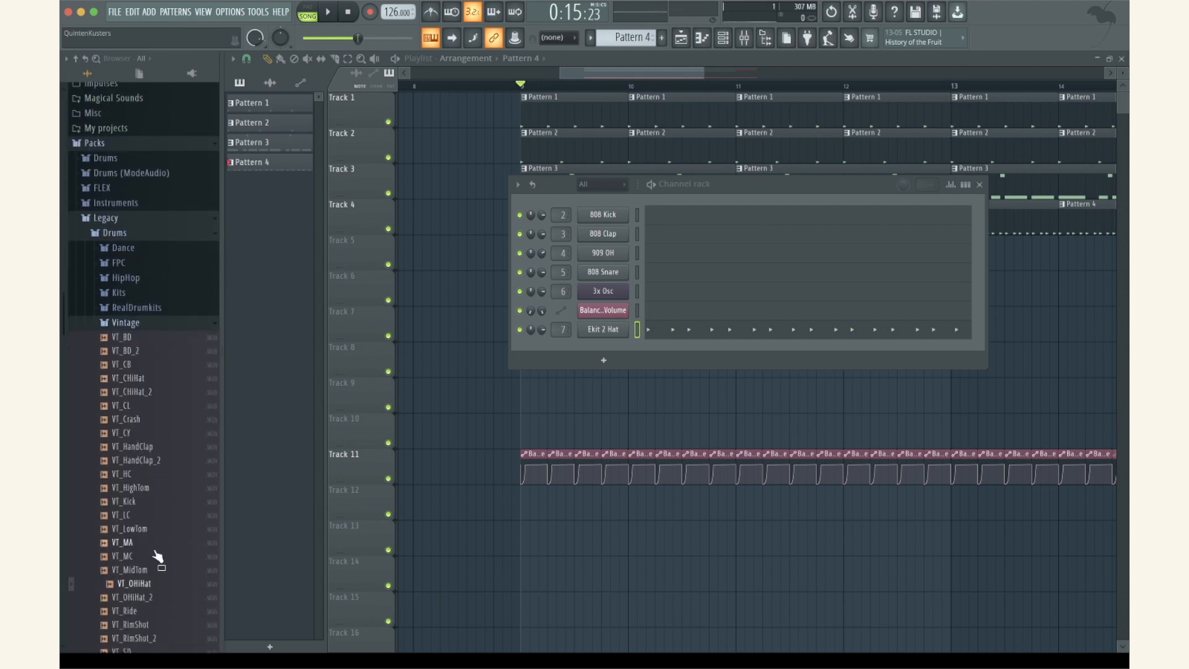
left_click_drag(144, 589, 606, 343)
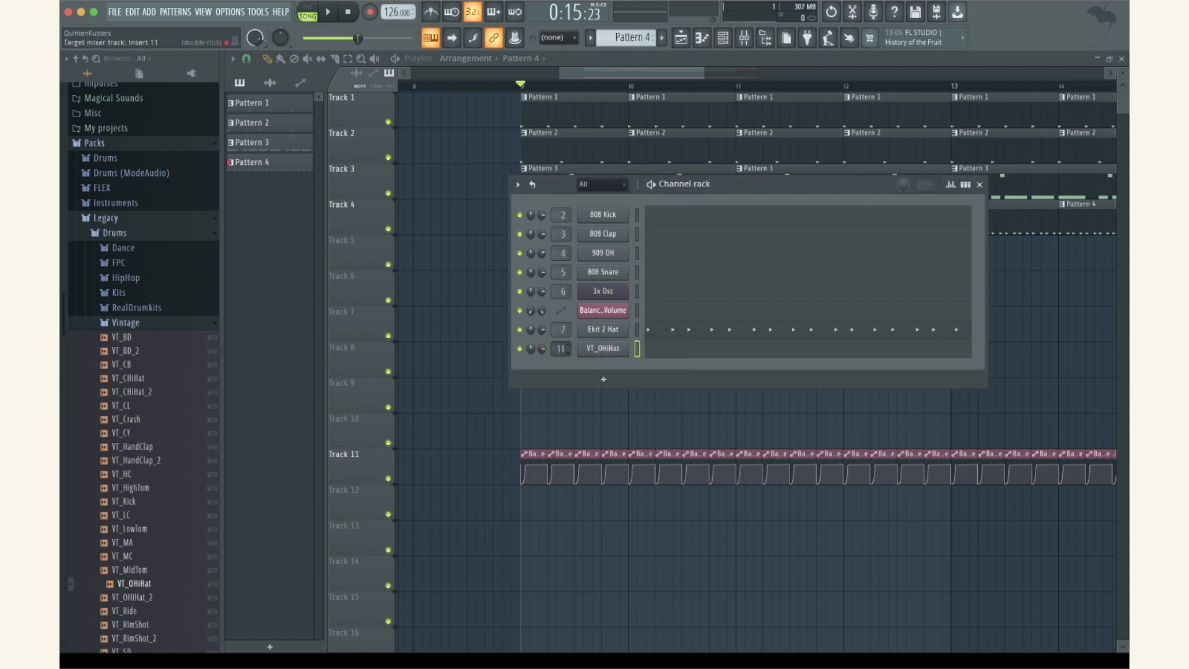
Add four off-beat VT_OHiHat notes to Pattern 4 and play the song while checking the channel's sample settings
left_click(671, 355)
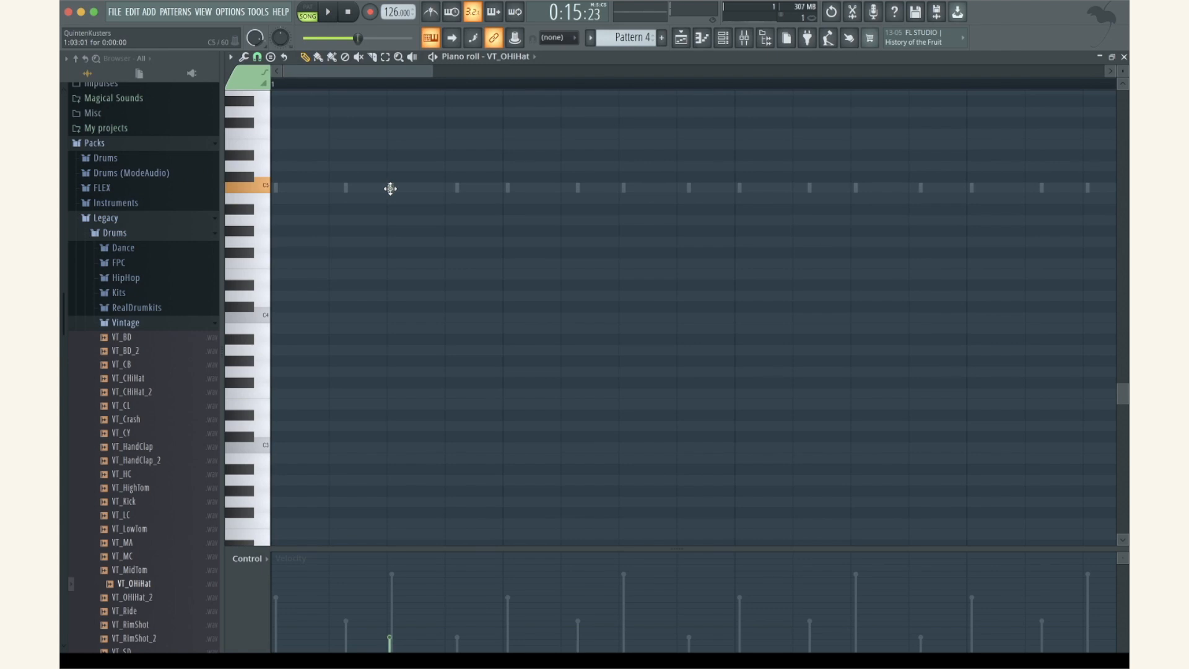
key("space")
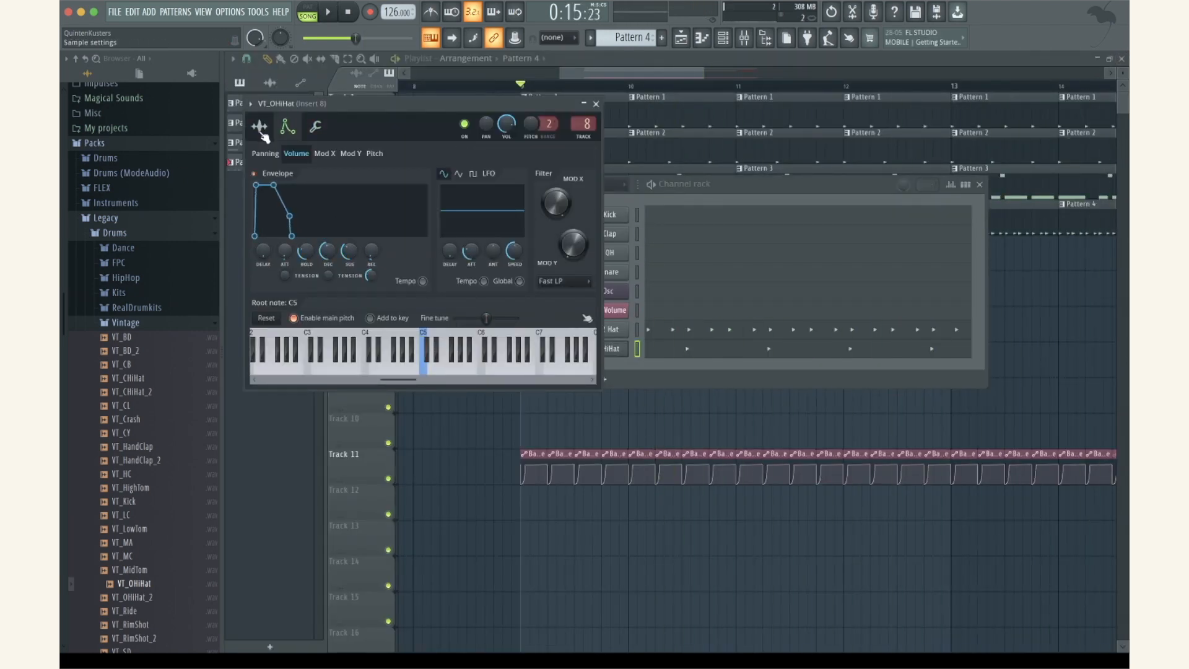
left_click(259, 127)
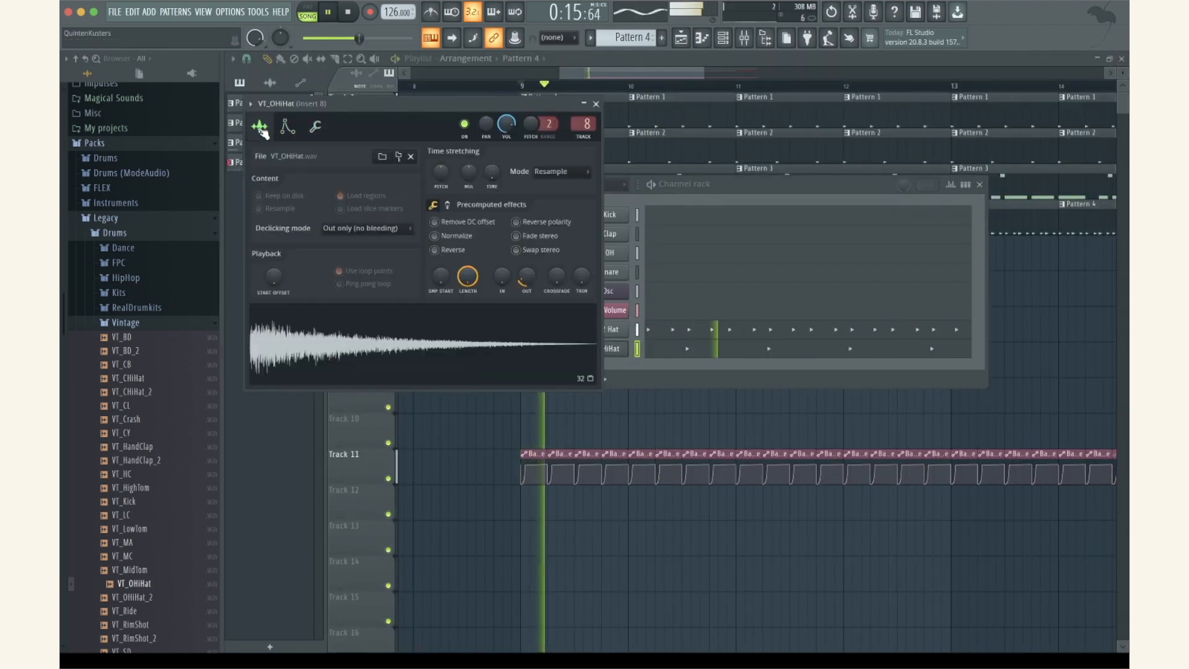
scroll(455, 214, "down", 3)
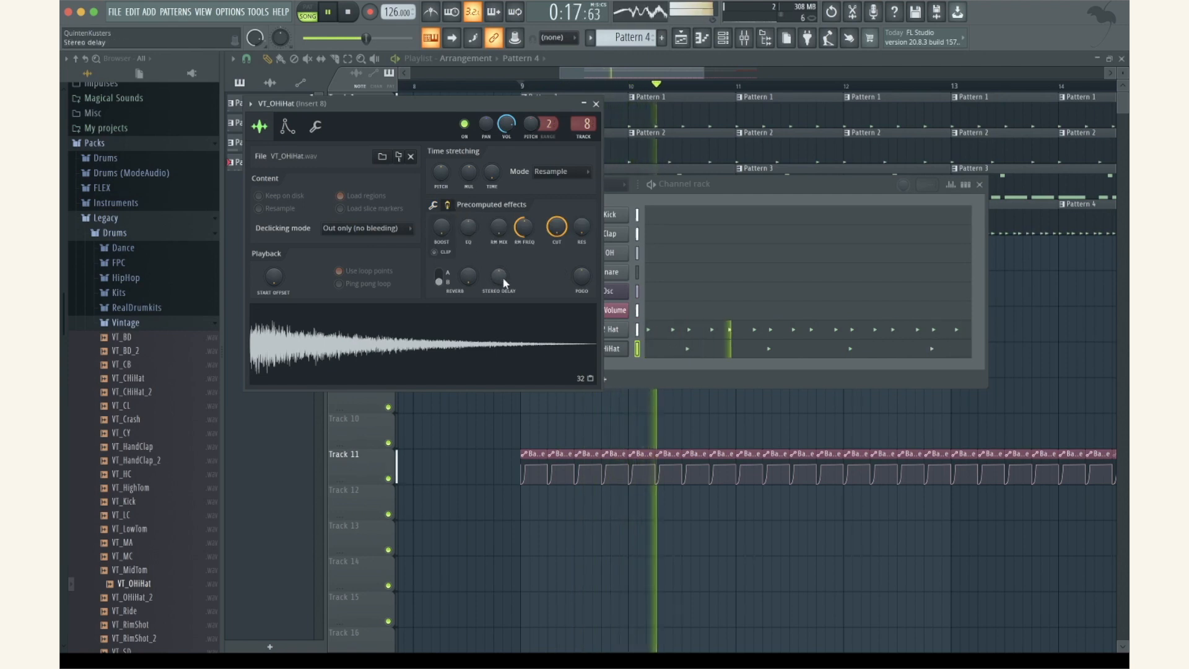
scroll(503, 277, "up", 3)
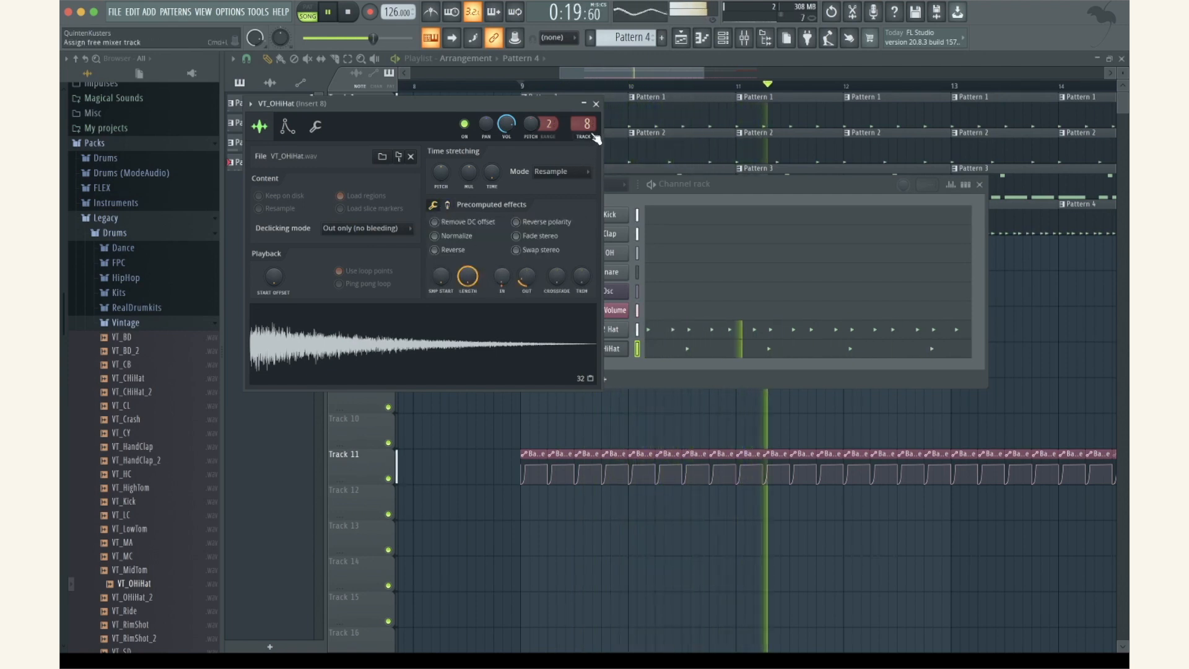
left_click(596, 103)
key("space")
Rename mixer insert 8 as OH and solo it
left_click(745, 39)
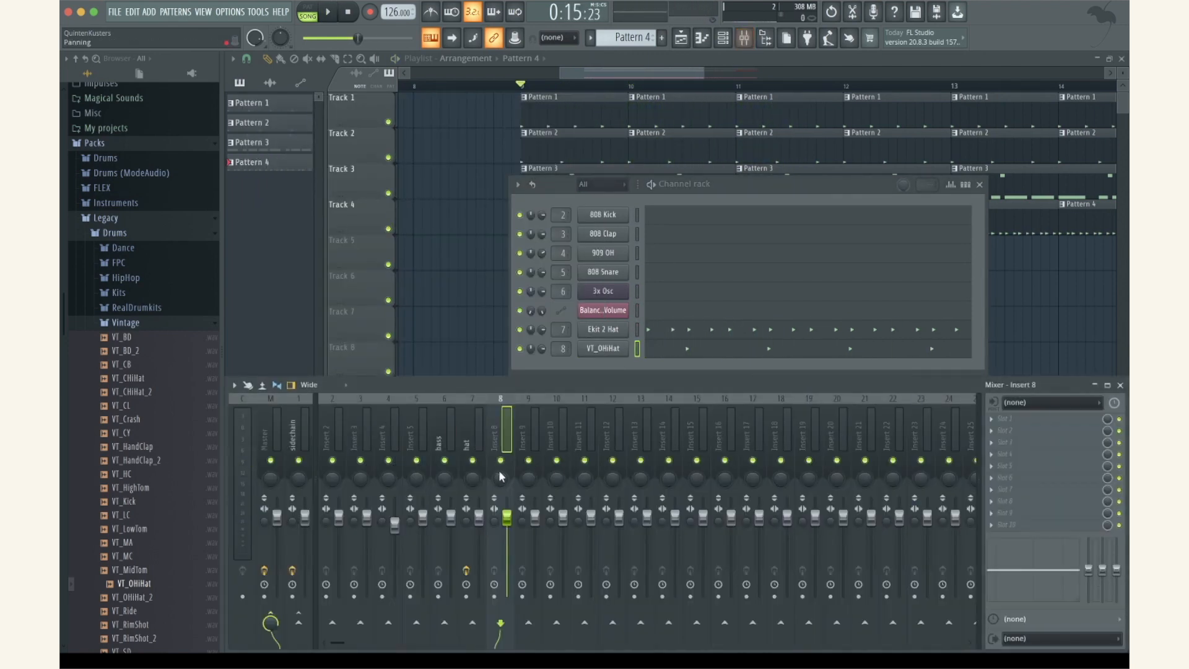
right_click(503, 441)
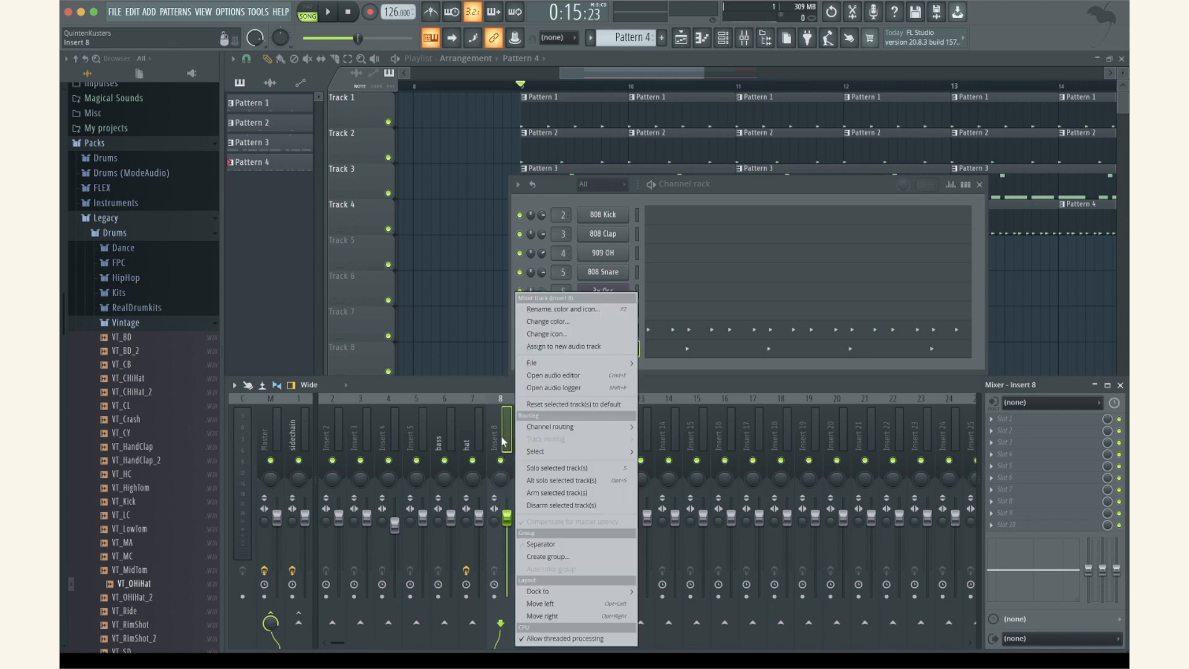
left_click(573, 308)
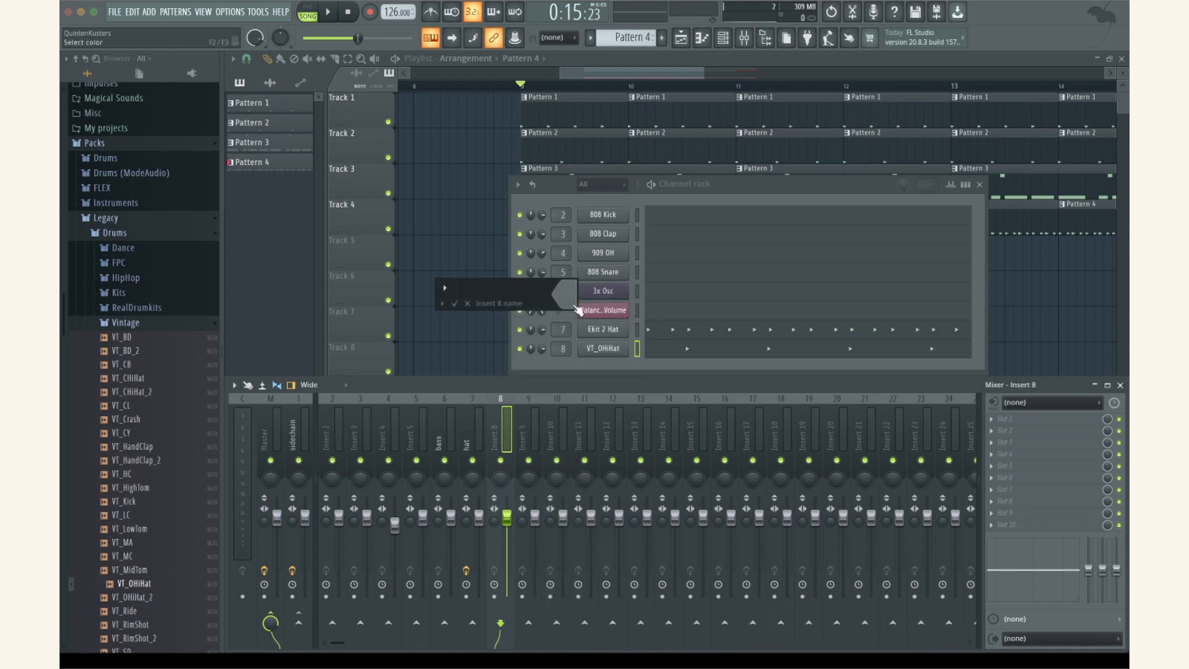
type("OH")
key("Return")
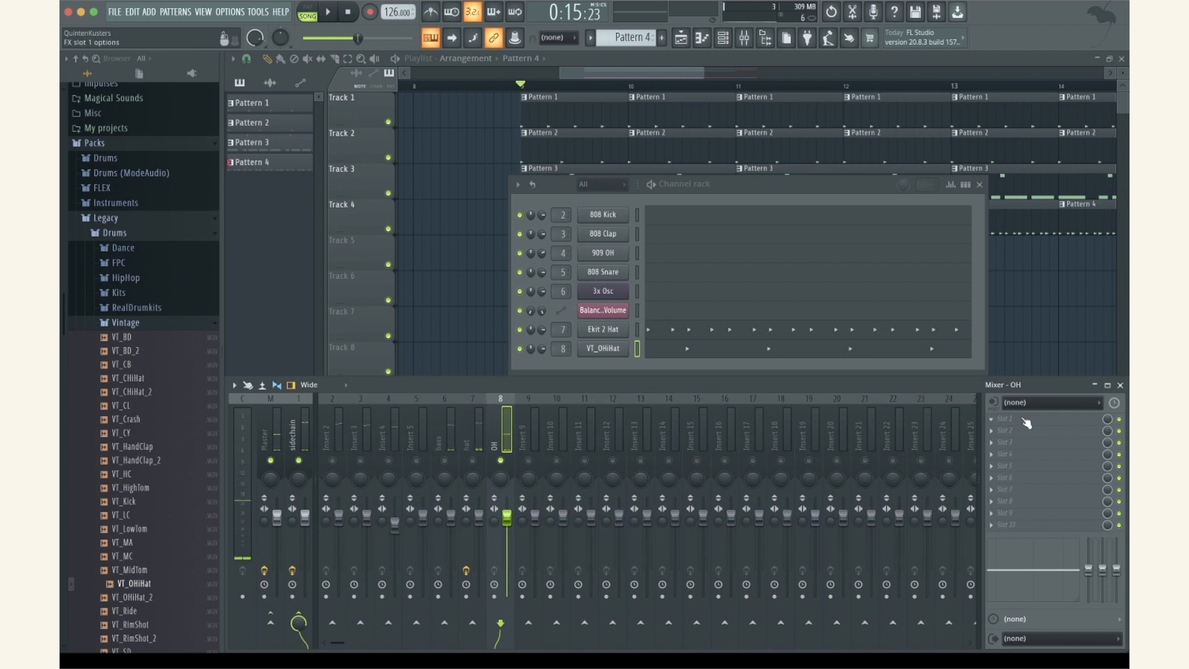
Load Fruity Parametric EQ 2 into the OH track's first slot and make band 1 a Steep 8 high pass
left_click(1022, 418)
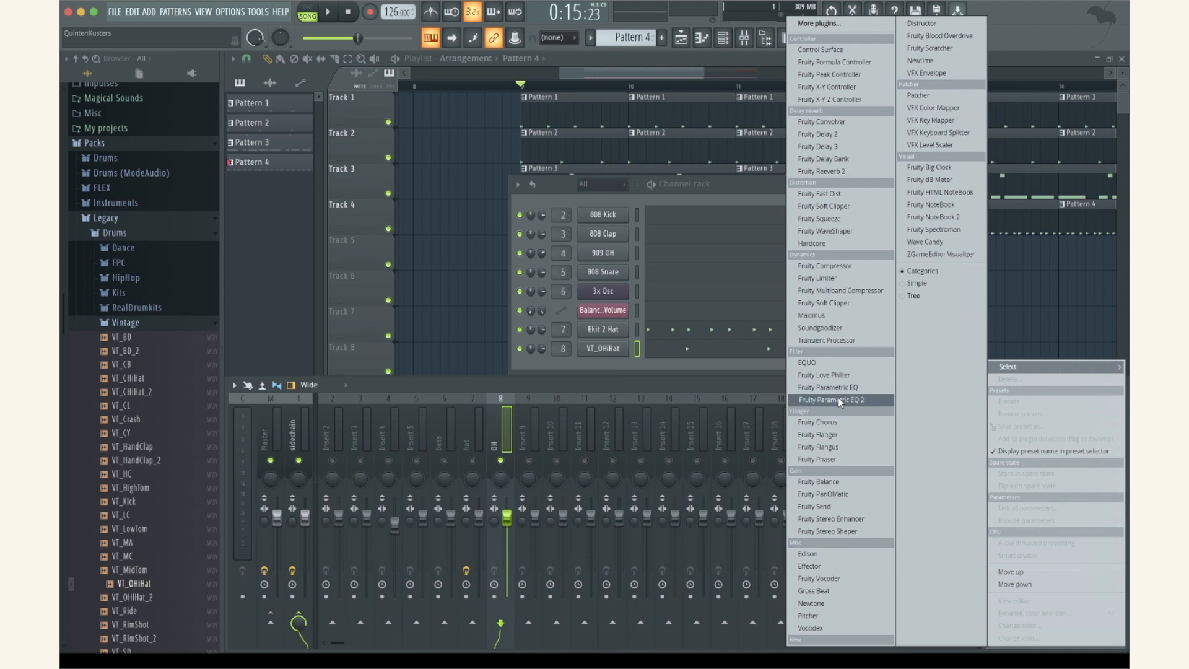
left_click(860, 404)
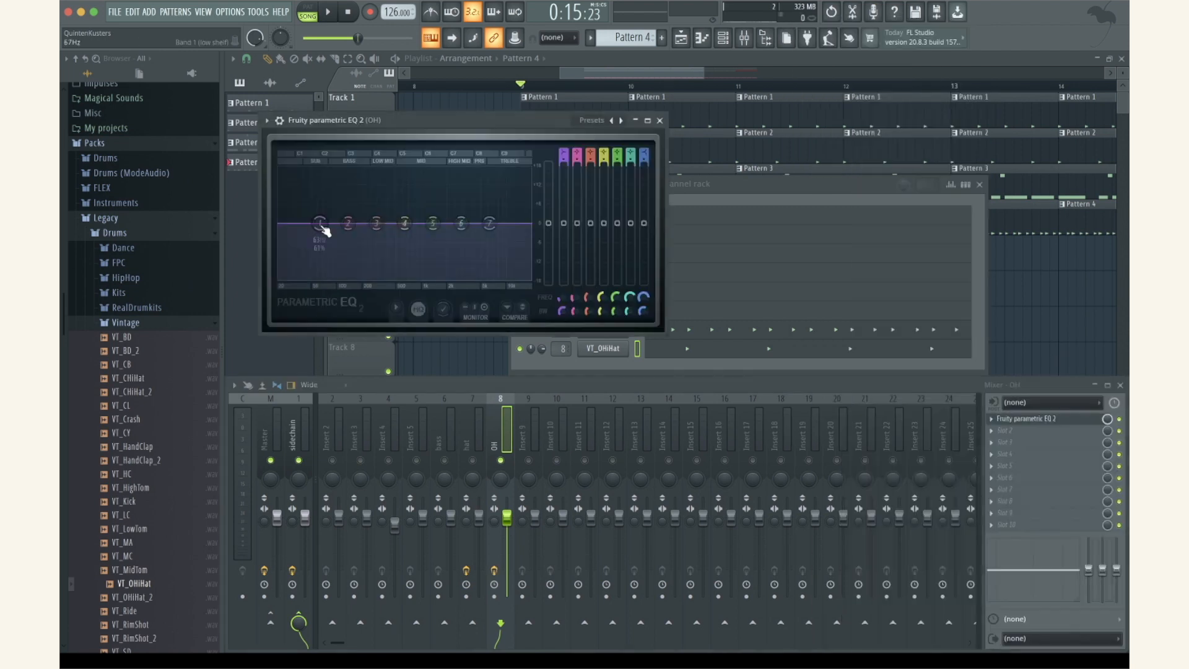
mouse_move(338, 257)
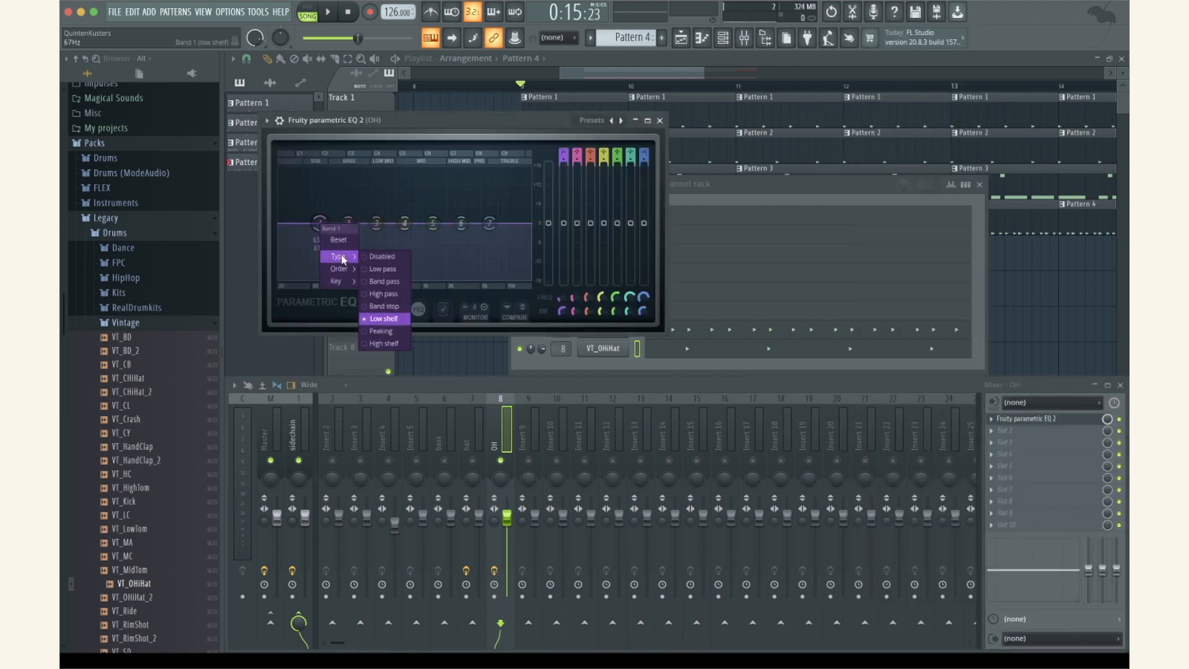
left_click(392, 294)
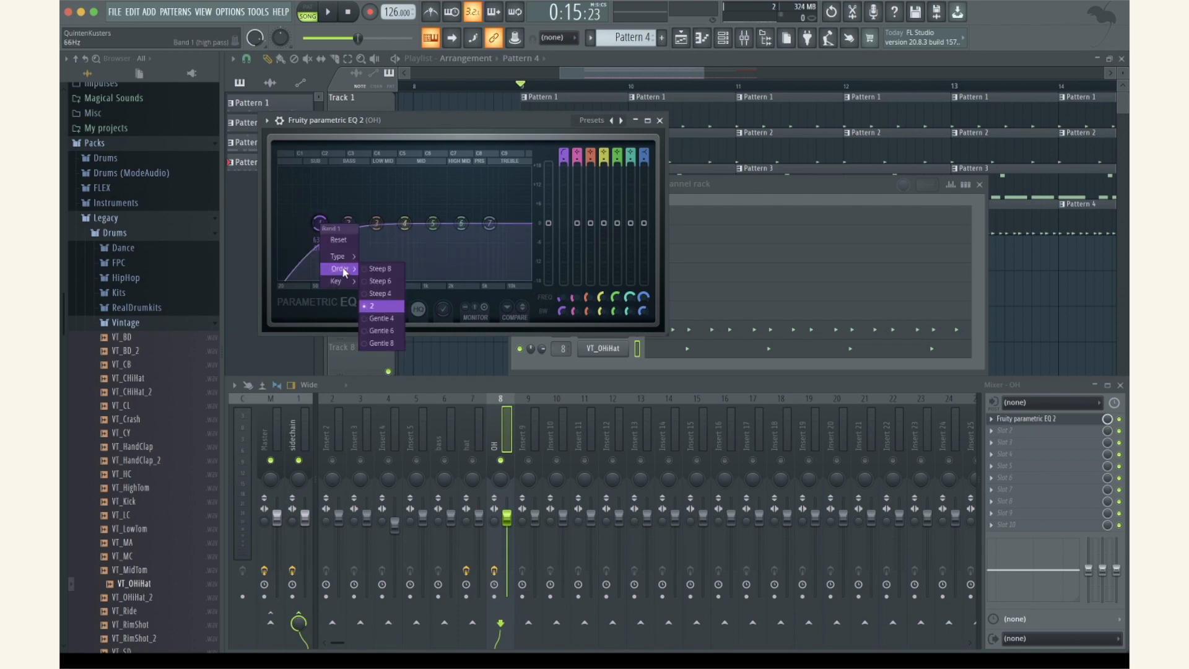
left_click(366, 271)
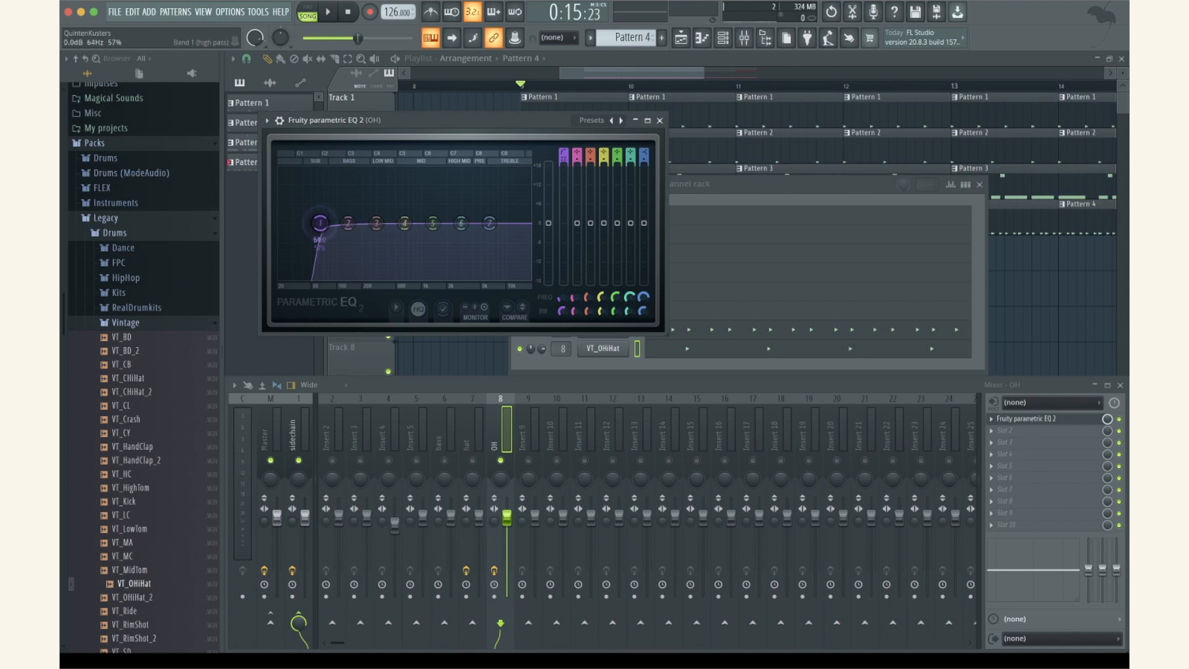
Raise the OH high-pass cutoff into the upper high mids during playback, then close the equalizer and stop the song
key("space")
left_click_drag(329, 223, 473, 222)
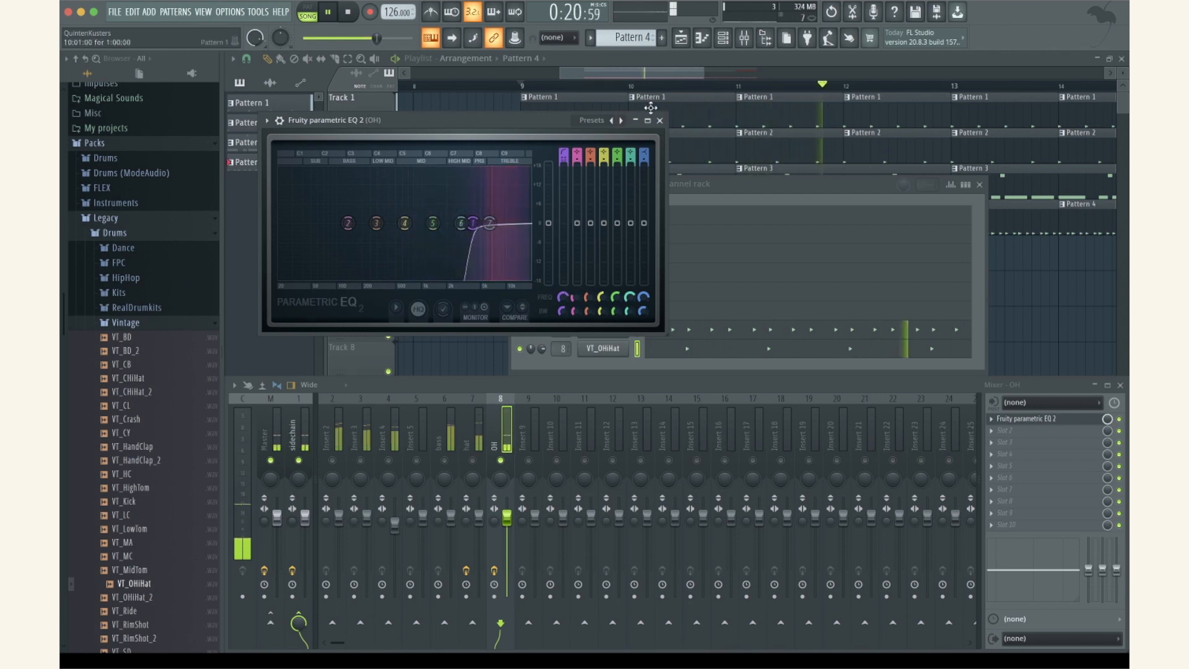
left_click(660, 120)
key("space")
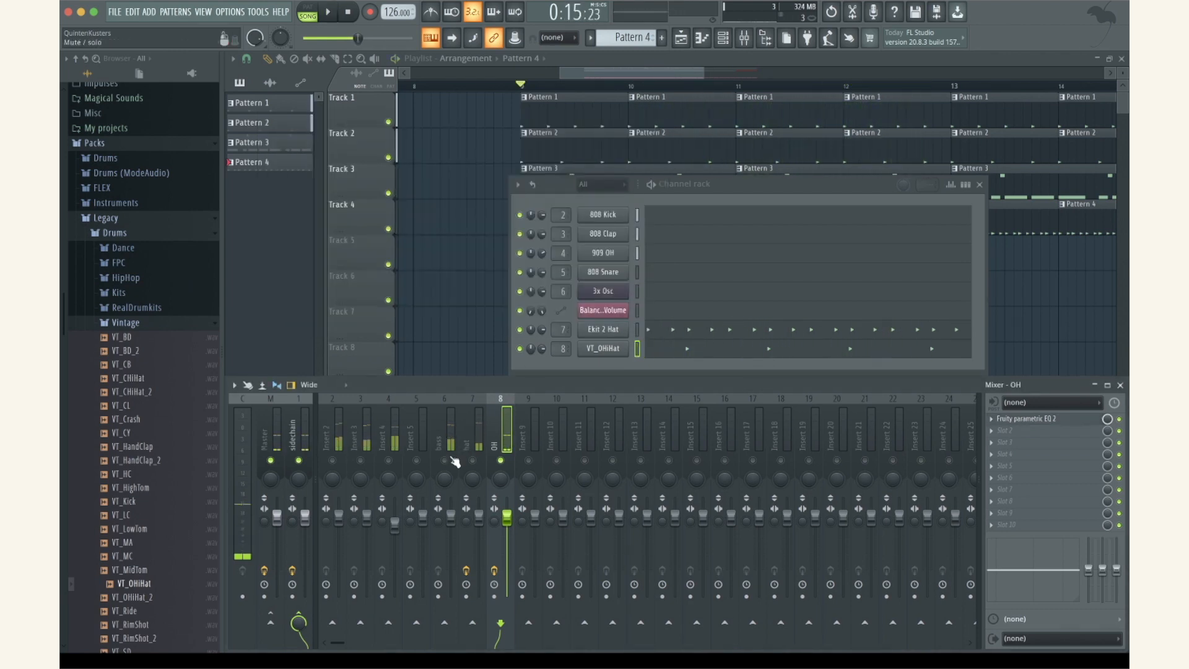
Solo the bass track, load Fruity Parametric EQ 2 into its first slot and boost band 3 during playback
left_click(454, 462)
left_click(1016, 419)
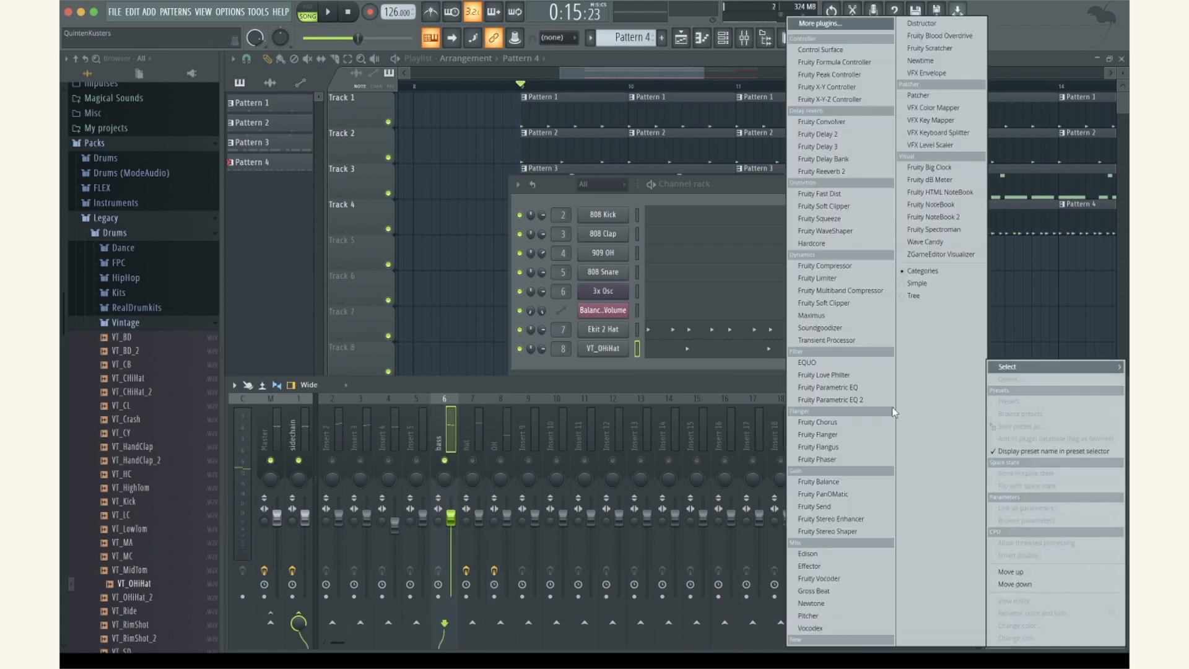
left_click(867, 404)
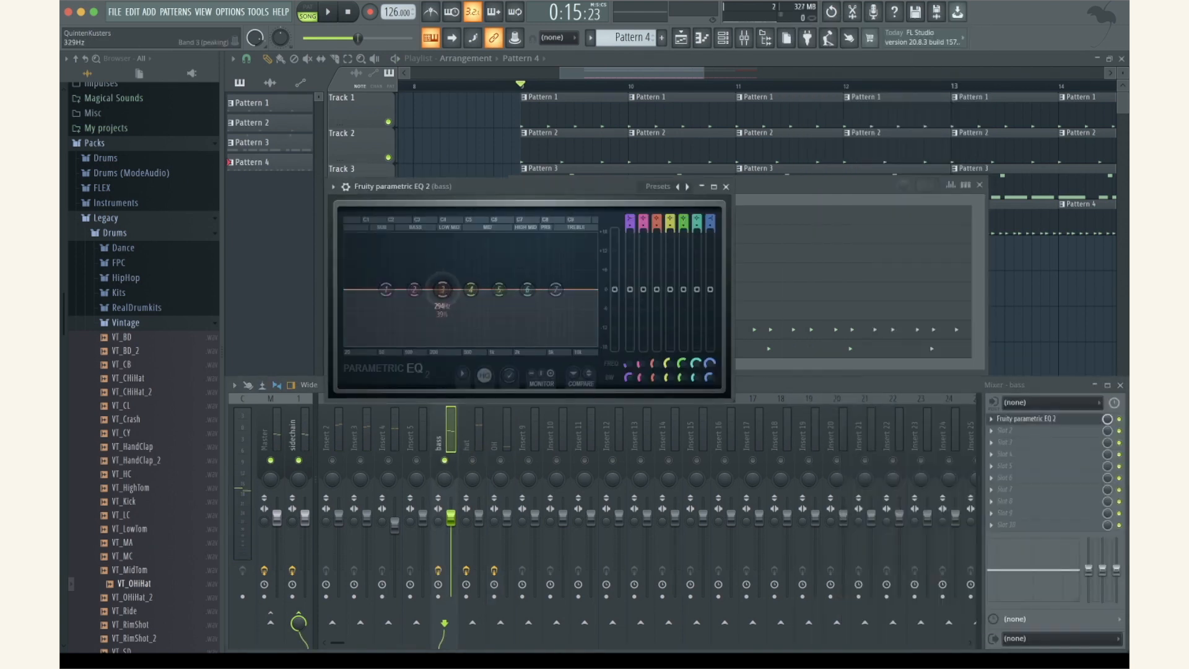
key("space")
left_click_drag(444, 284, 446, 267)
Make band 1 of the bass equalizer a Steep 8 high pass at about 87 Hz and close the equalizer
right_click(387, 290)
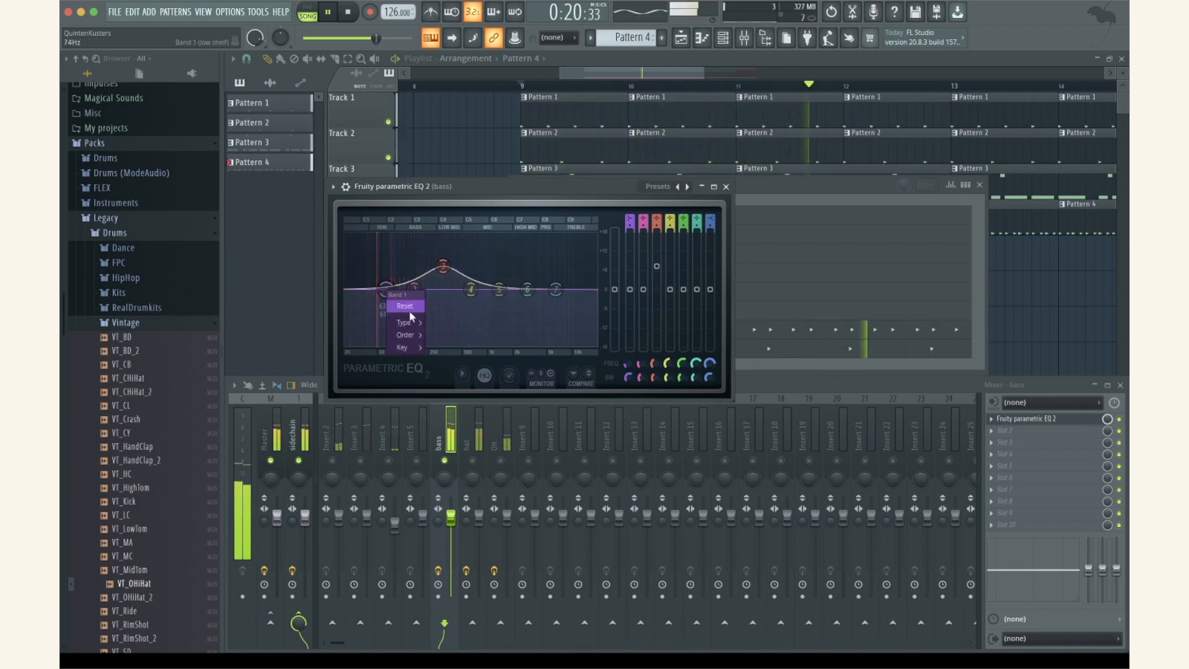
mouse_move(414, 322)
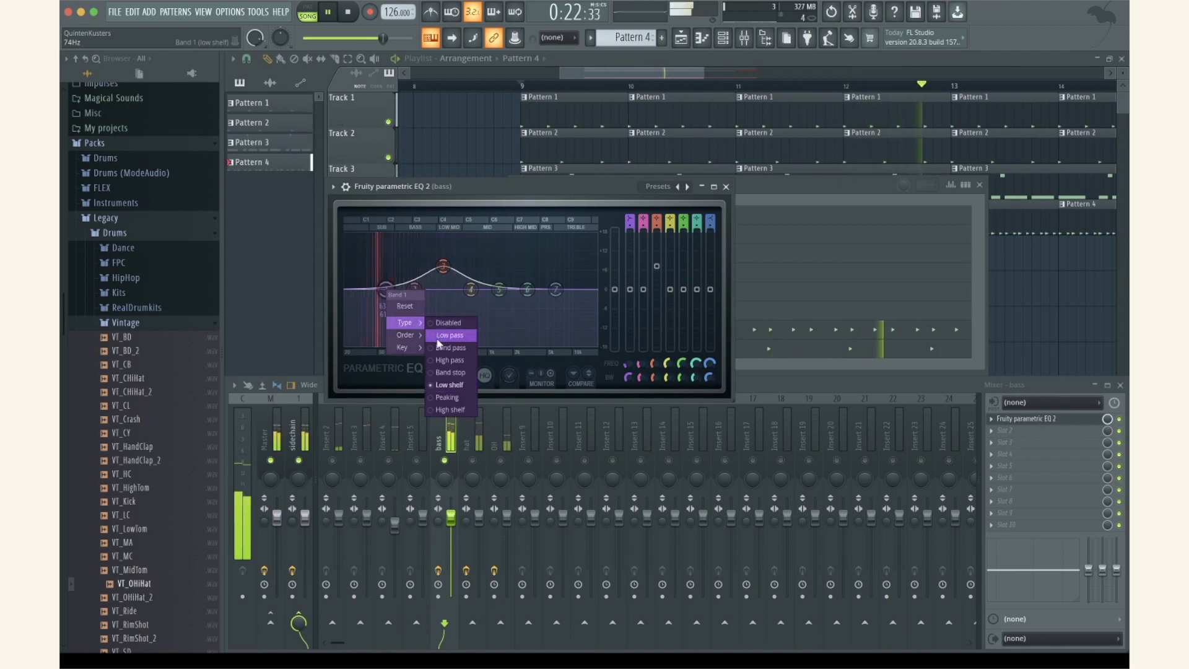
left_click(449, 360)
right_click(384, 290)
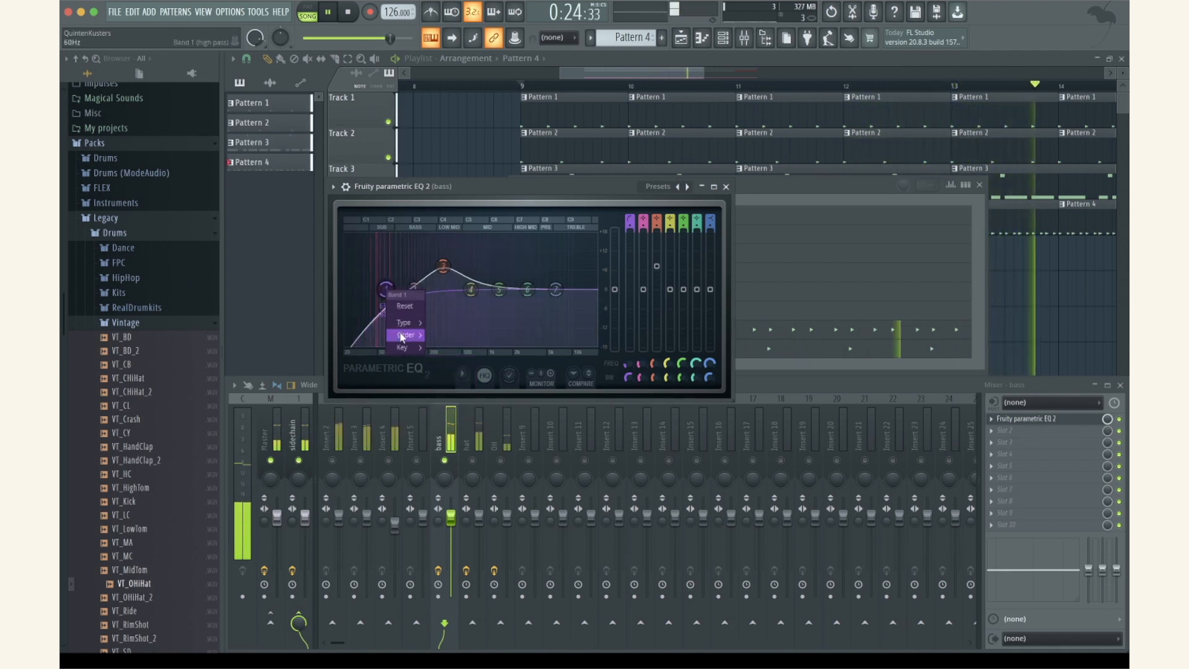
left_click(439, 335)
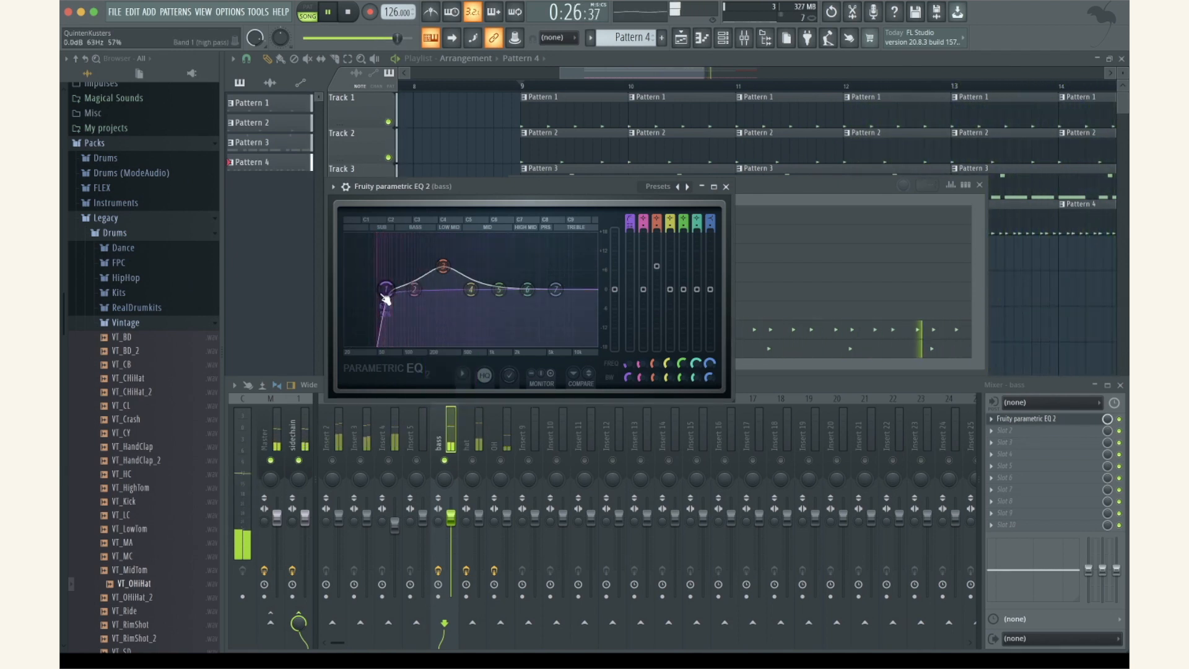
left_click_drag(384, 292, 397, 292)
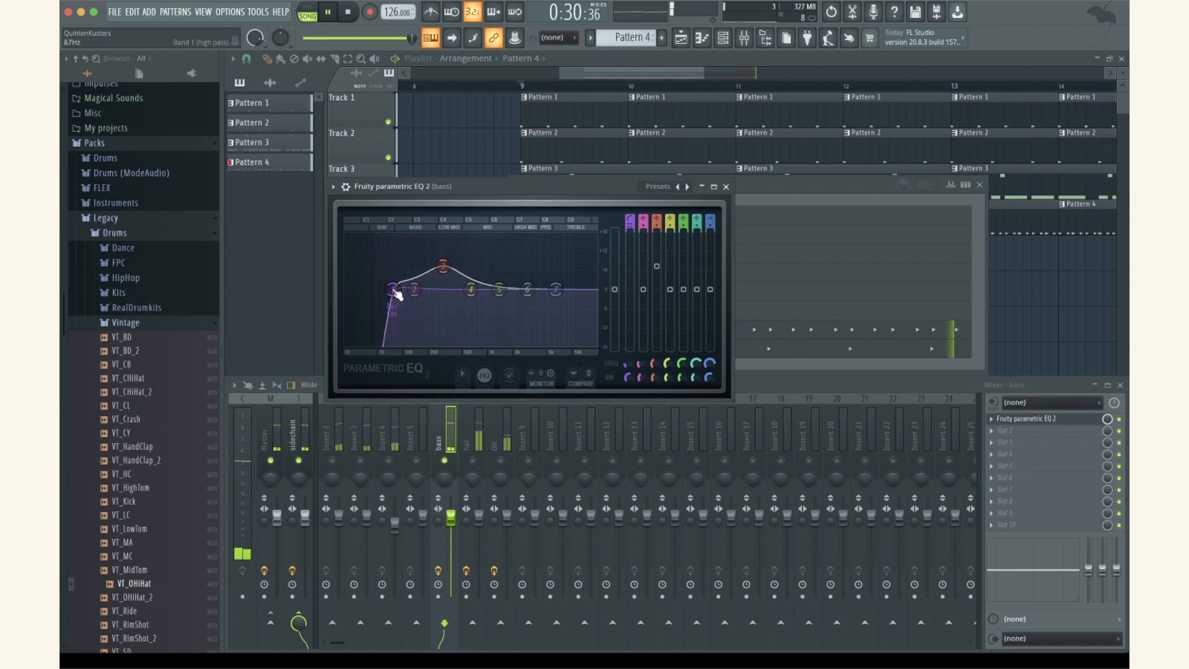
left_click(726, 187)
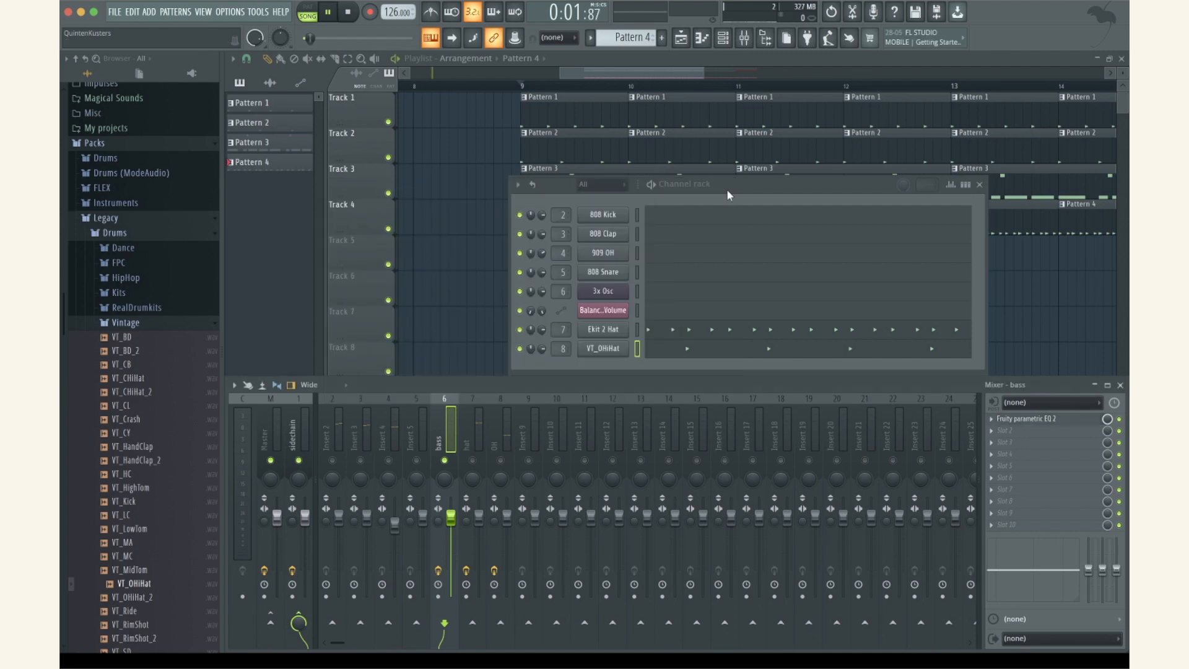
Load Fruity WaveShaper into the bass track's second slot and bend its curve well upward during playback, then stop
left_click(1013, 431)
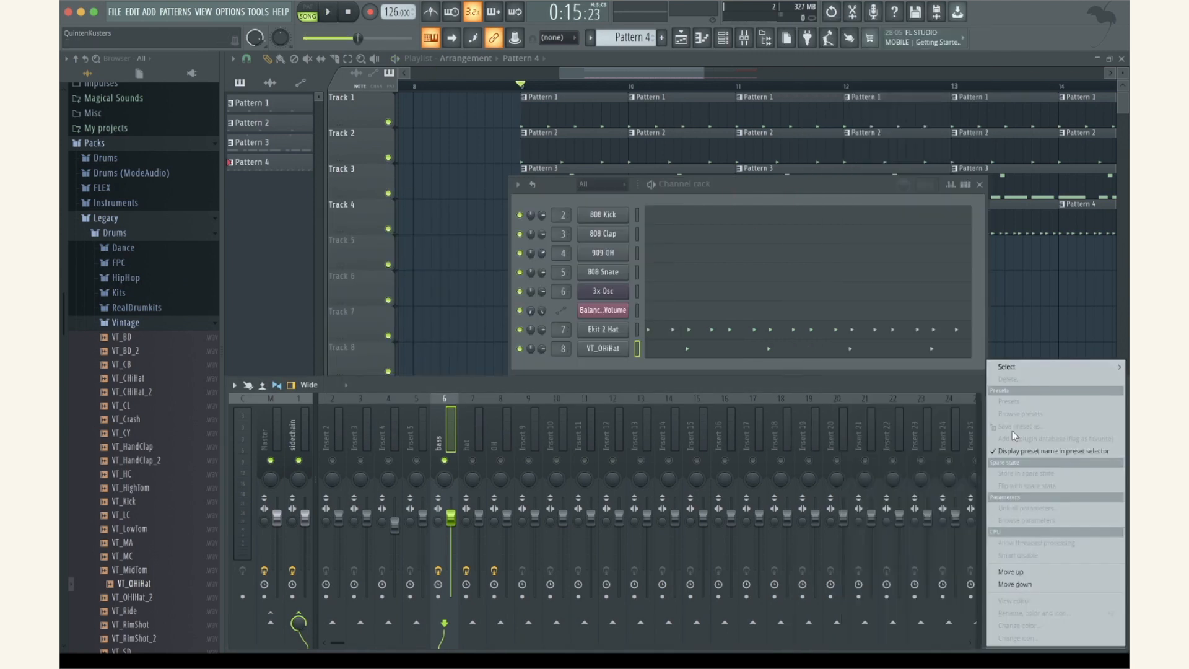
mouse_move(1024, 366)
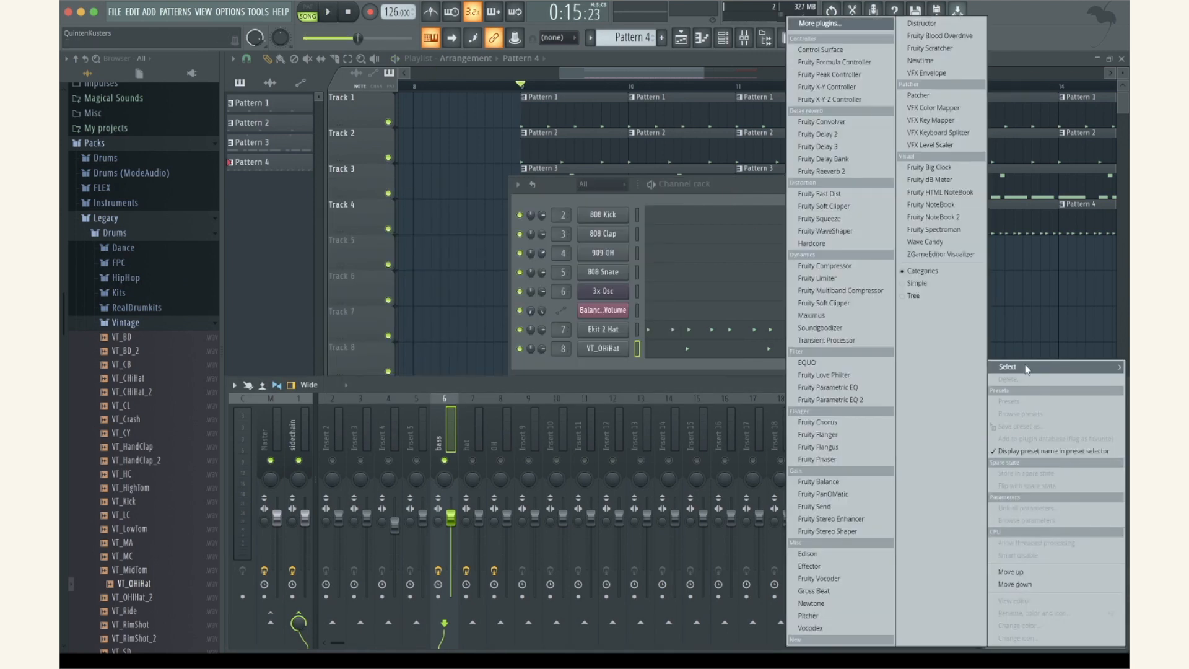
left_click(858, 232)
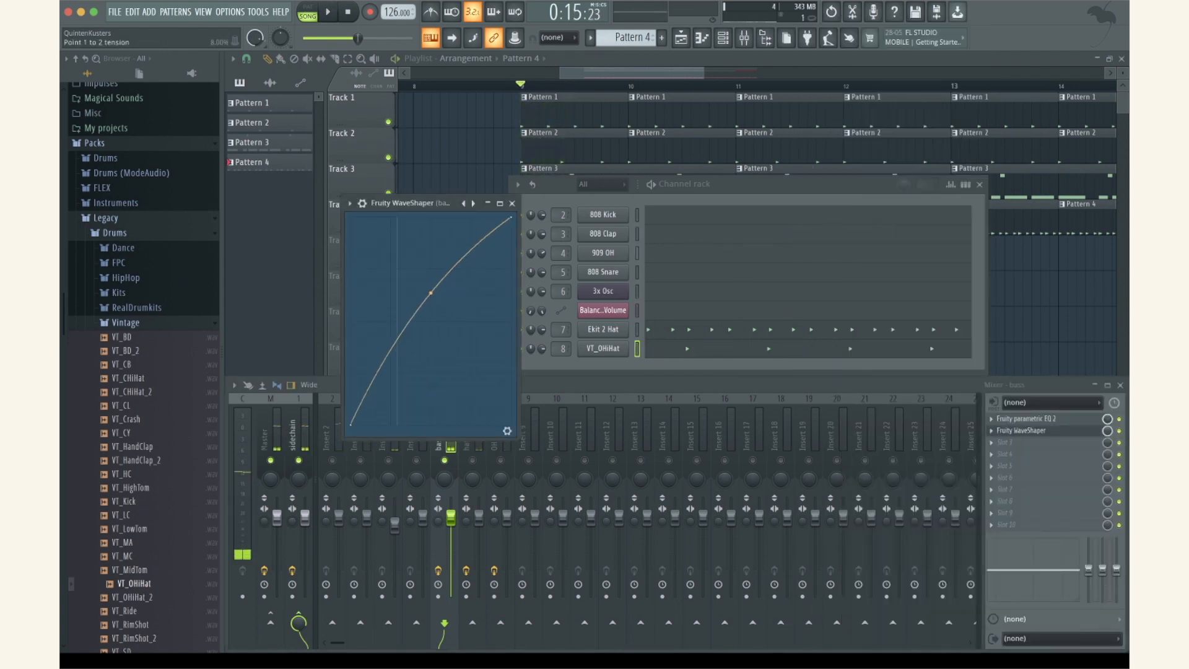
key("space")
left_click_drag(430, 293, 430, 234)
left_click(512, 203)
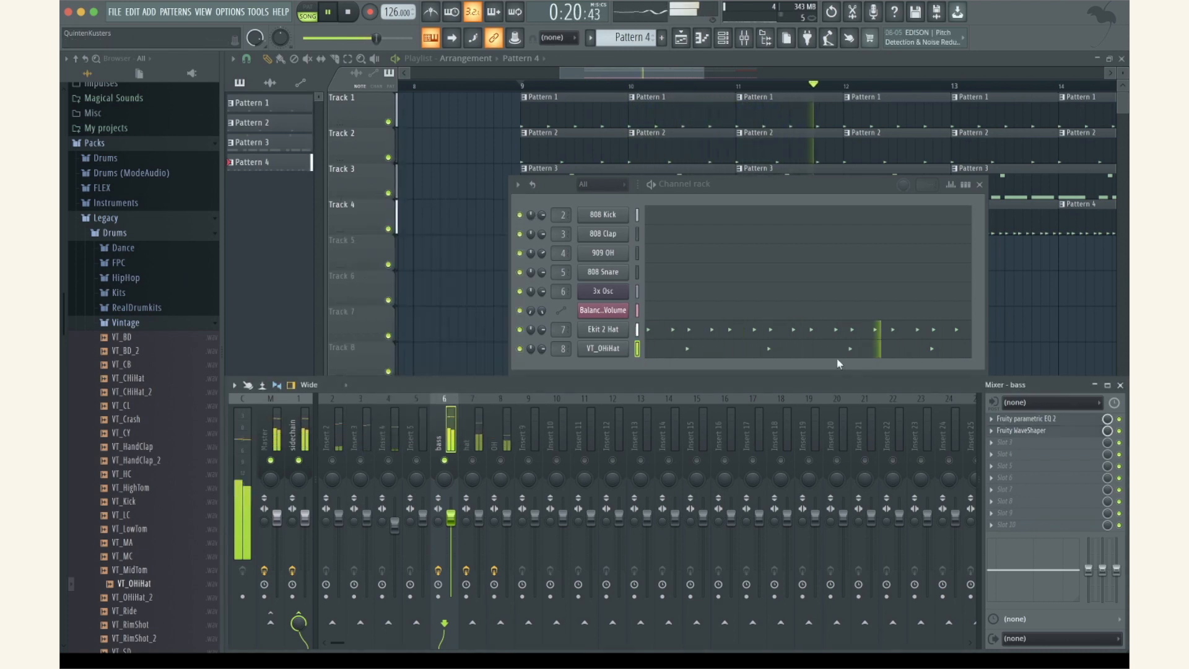
key("space")
Make band 7 of the bass equalizer a steep low pass and lower its cutoff to band 5's frequency during playback
left_click(1027, 421)
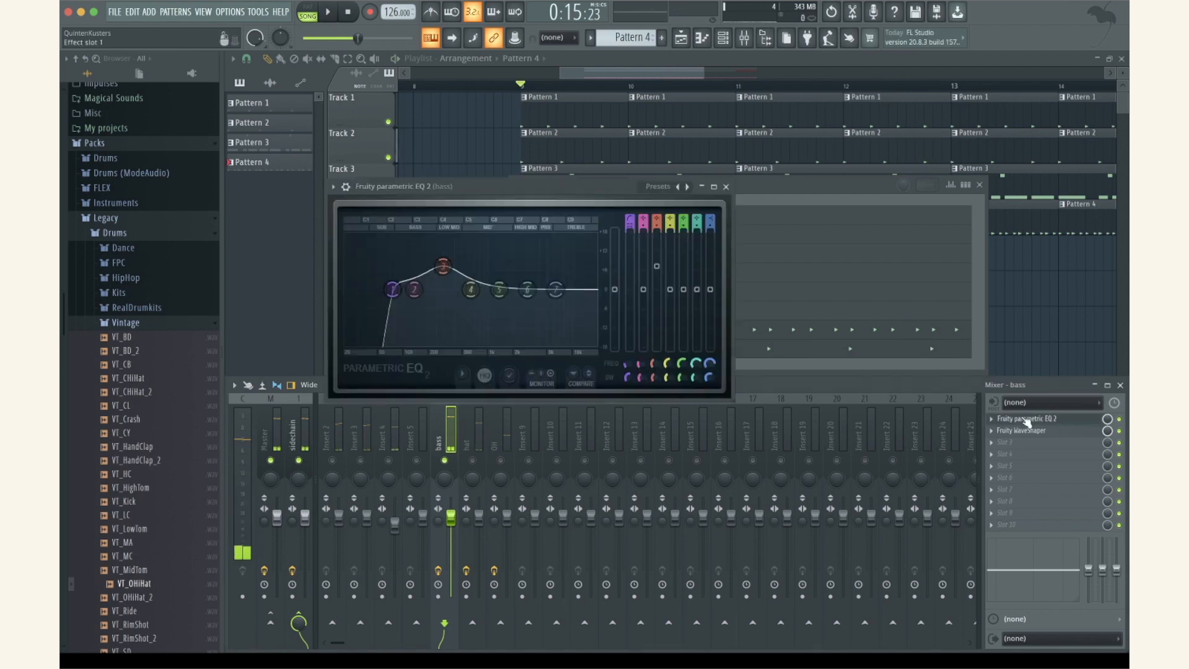
right_click(557, 291)
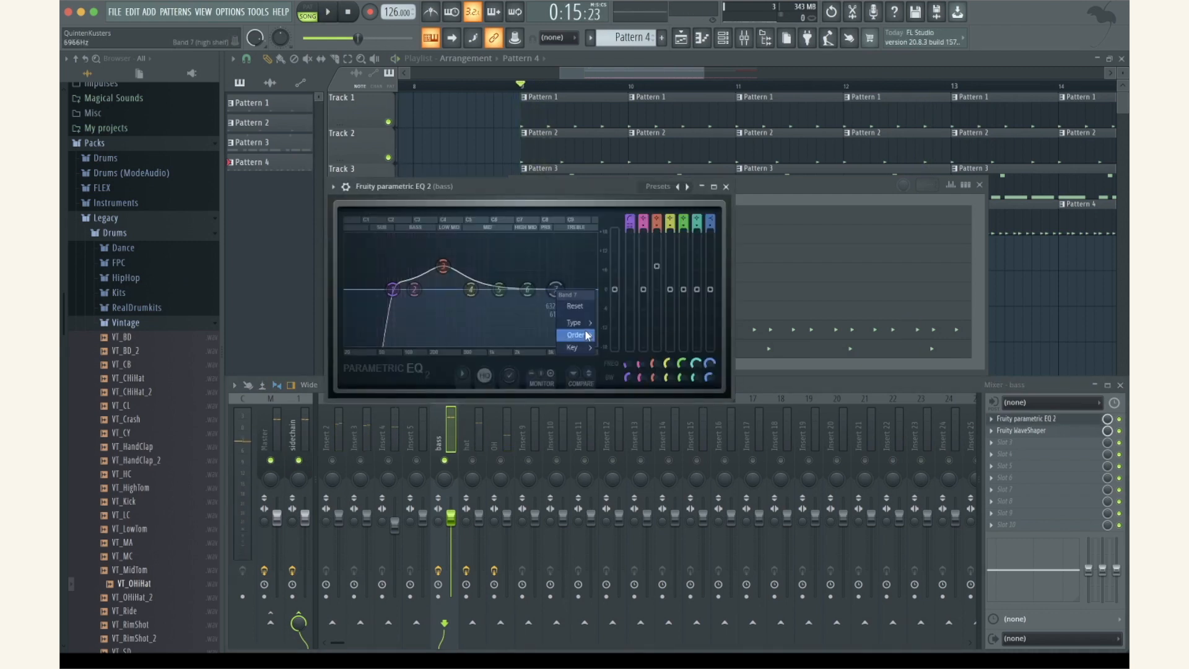
left_click(611, 331)
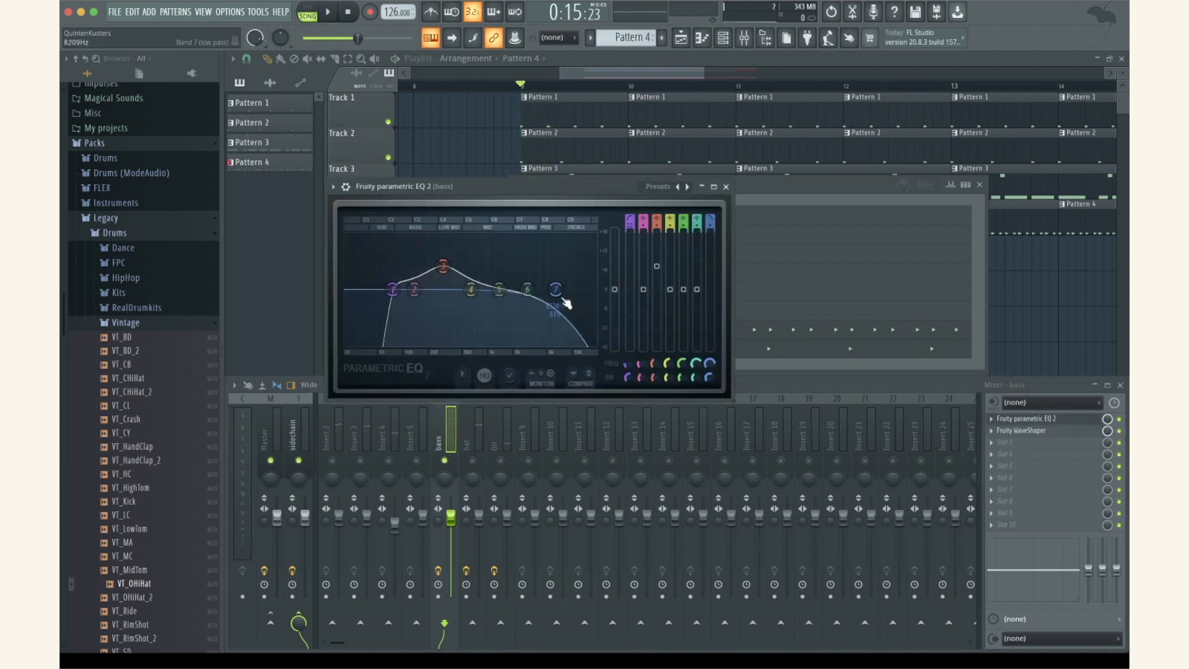
right_click(562, 301)
left_click(605, 336)
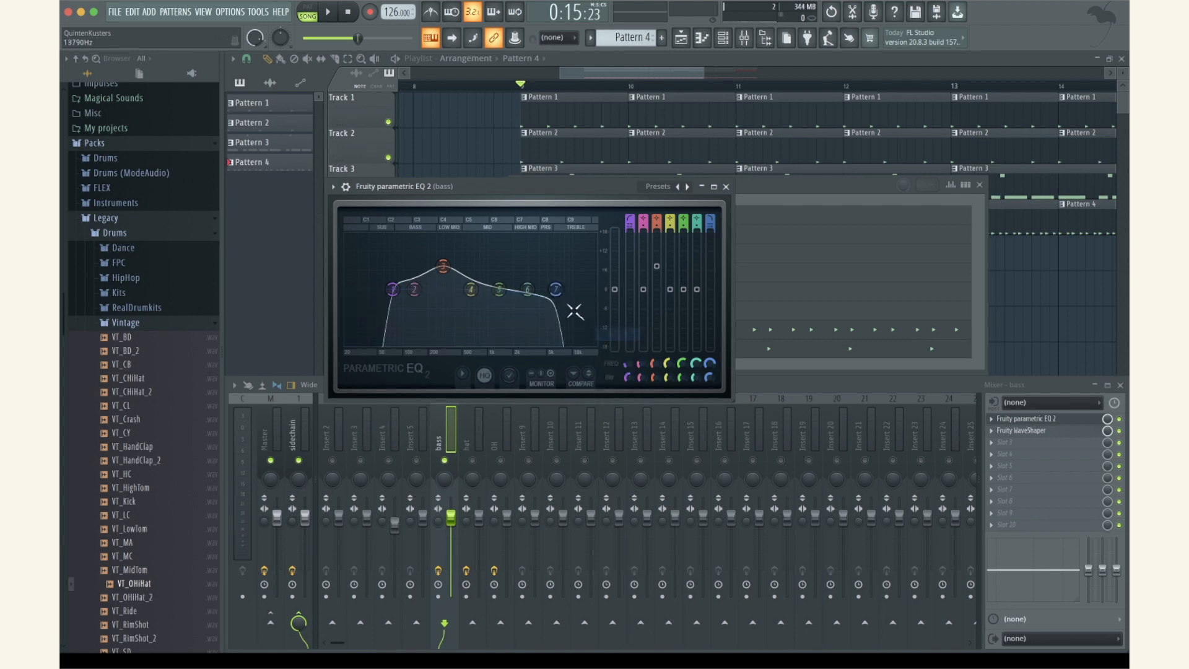
key("space")
left_click_drag(561, 303, 494, 289)
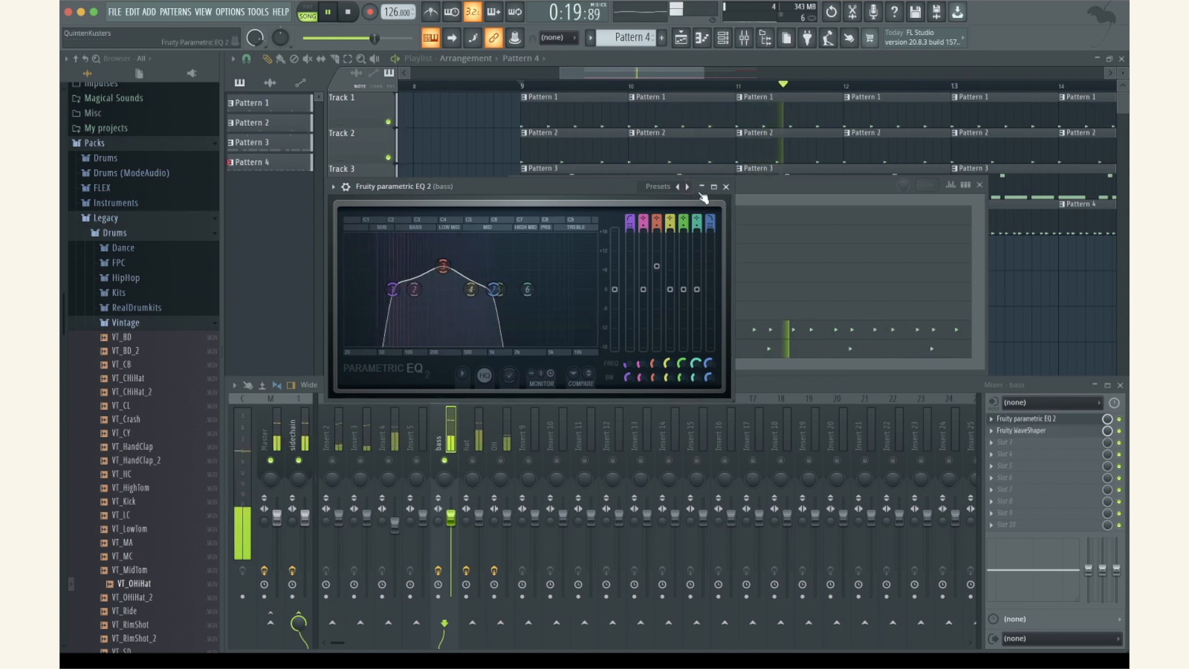
left_click(726, 186)
Bend the bass WaveShaper curve slightly further upward while the song plays, and close the plugin
left_click(1022, 430)
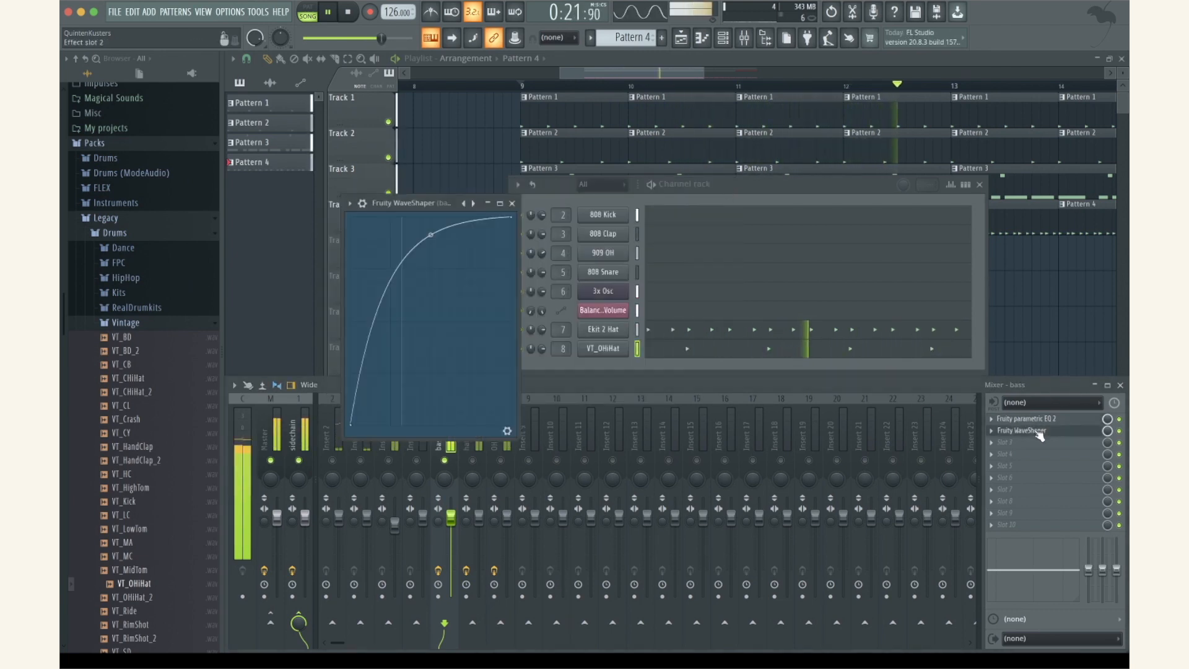
left_click_drag(430, 236, 429, 233)
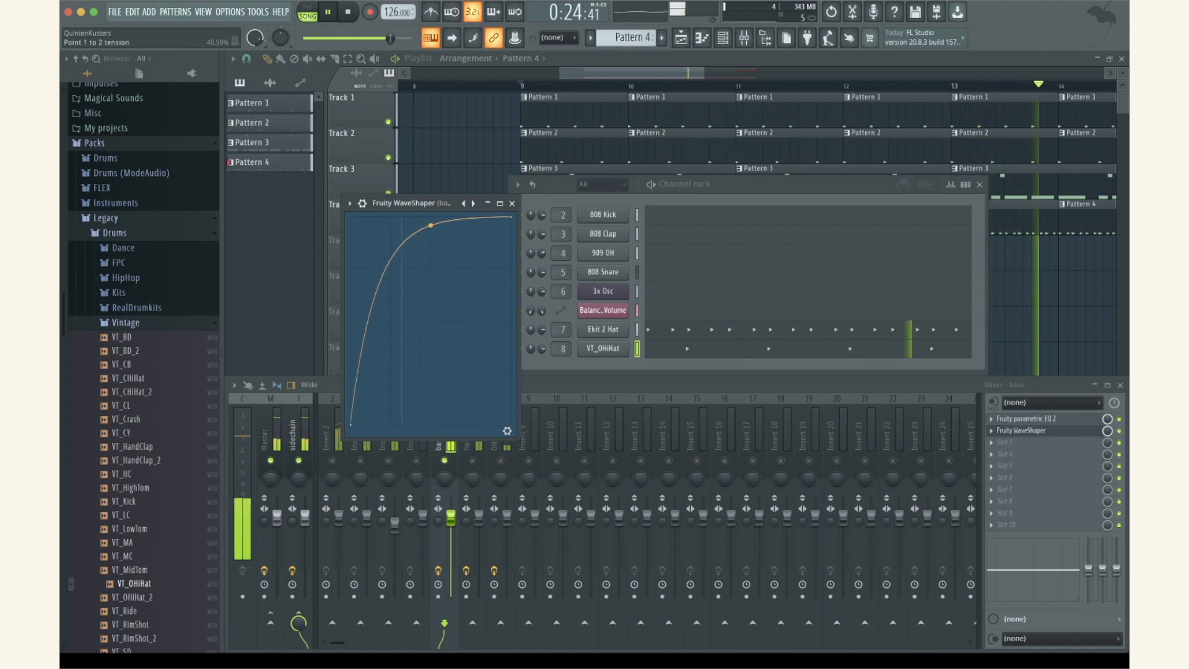
left_click(511, 204)
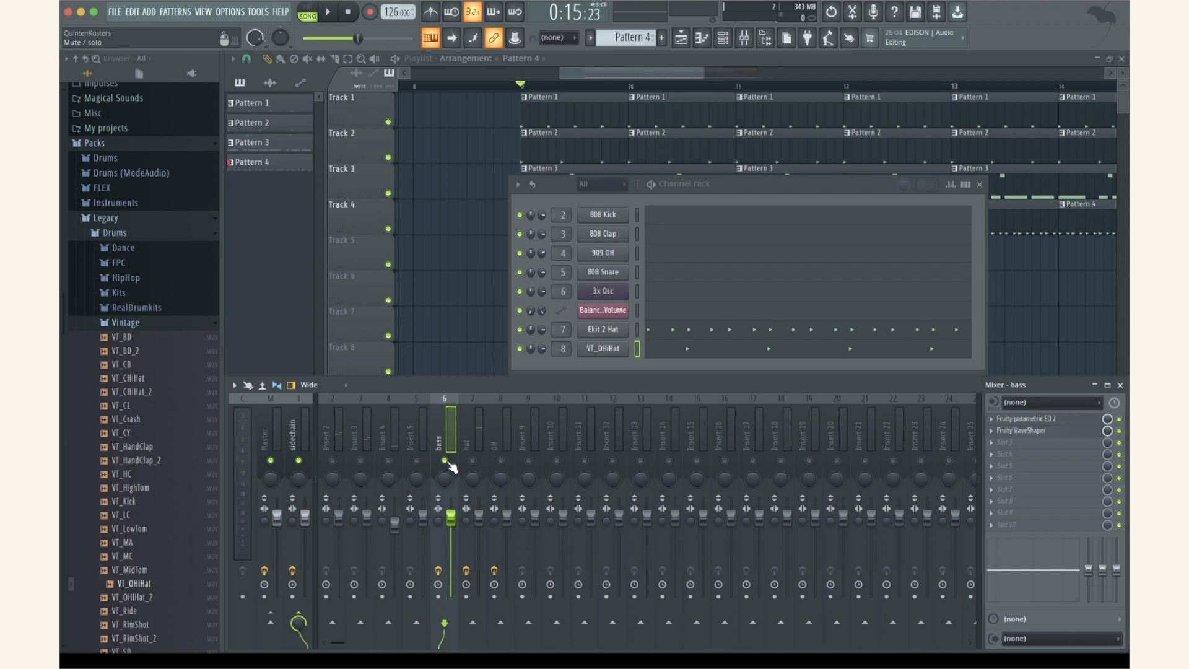
Unsolo the bass track and play back the full mix briefly
right_click(446, 460)
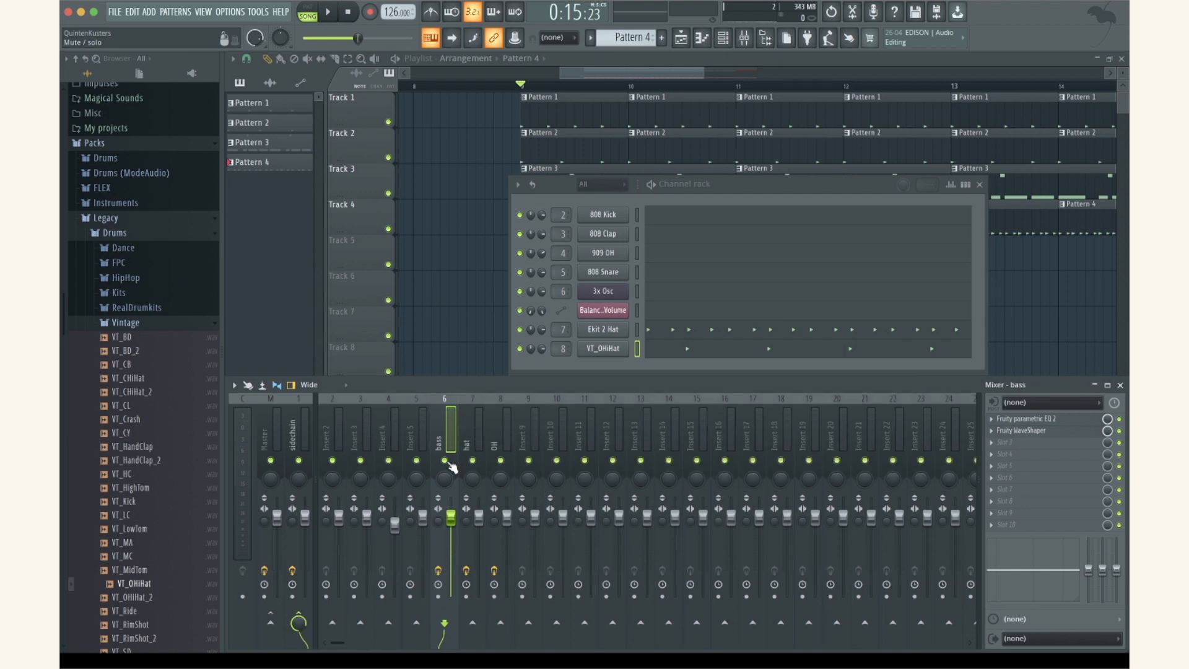
key("space")
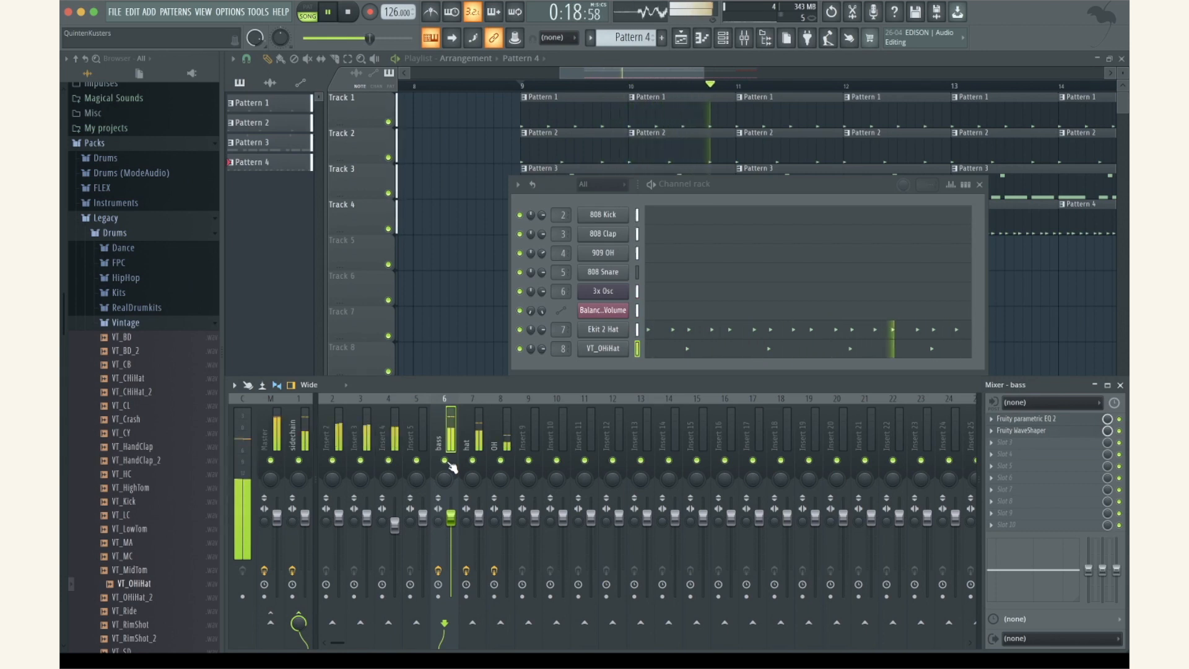
key("space")
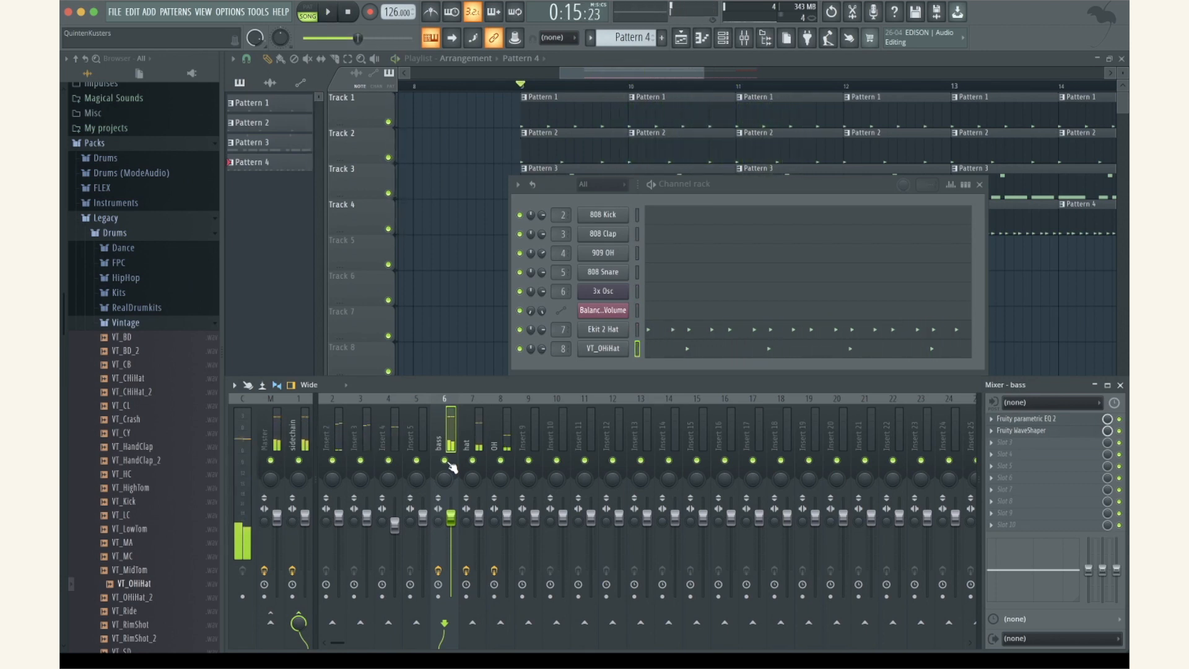
Create a new empty Pattern 5 and place it on Track 5 of the playlist at bar 9
left_click(980, 184)
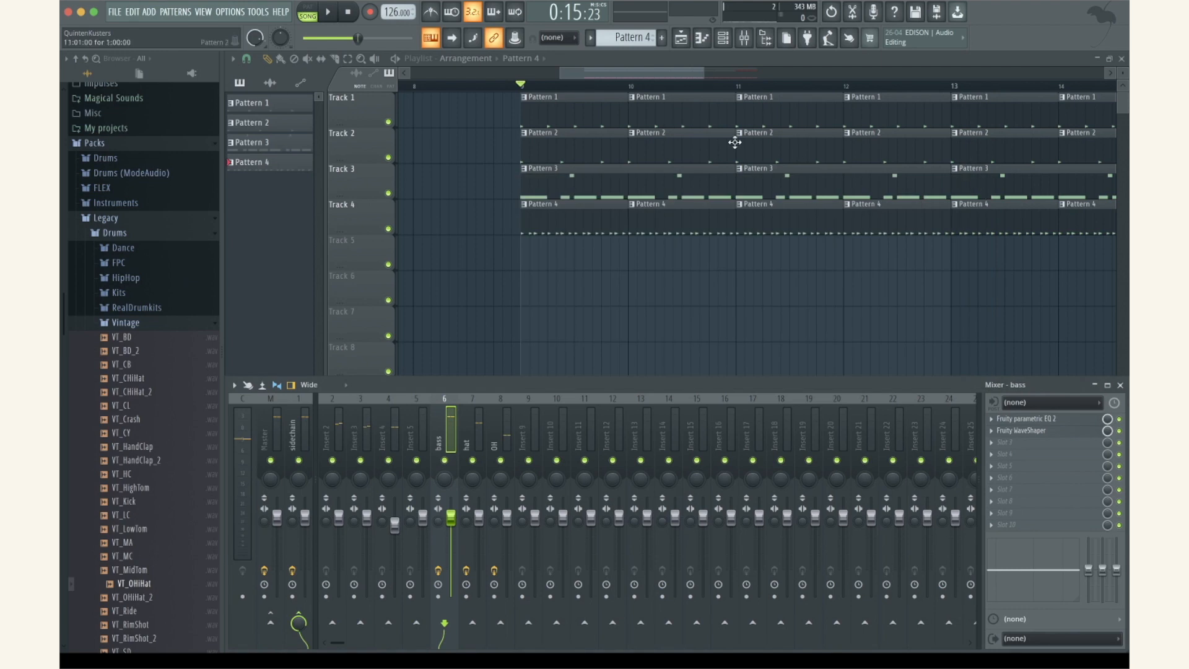
left_click(679, 41)
left_click(676, 54)
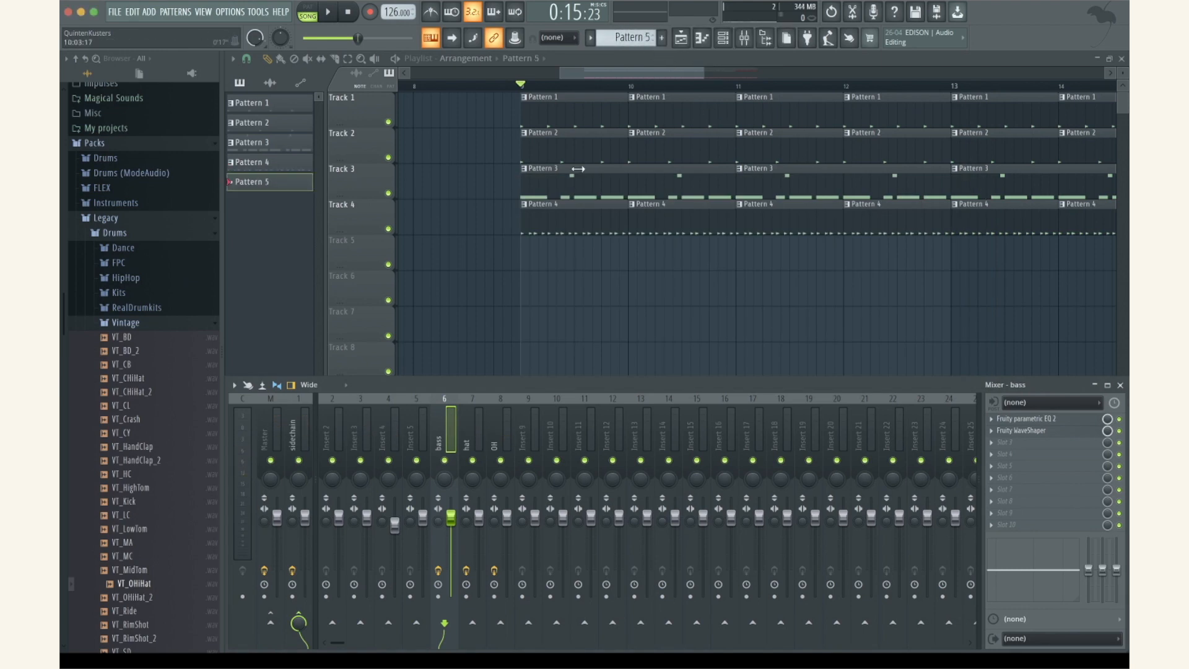
left_click(520, 260)
scroll(523, 258, "up", 3)
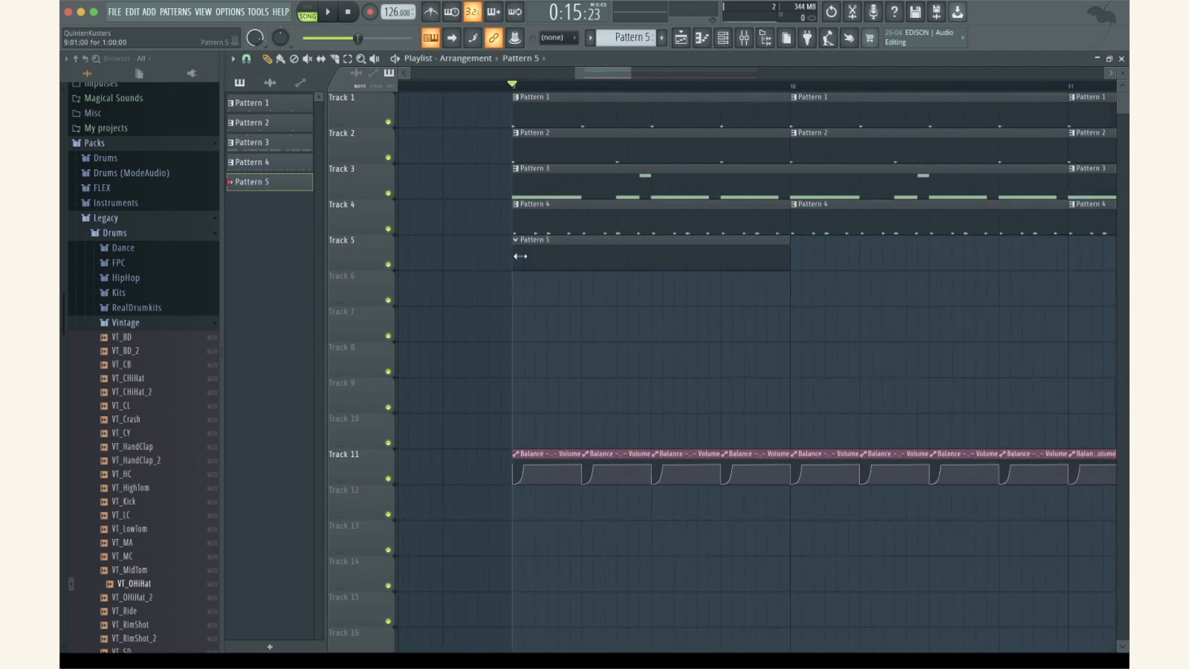
Add a second 3x Osc channel to the channel rack and close its plugin window
left_click(725, 42)
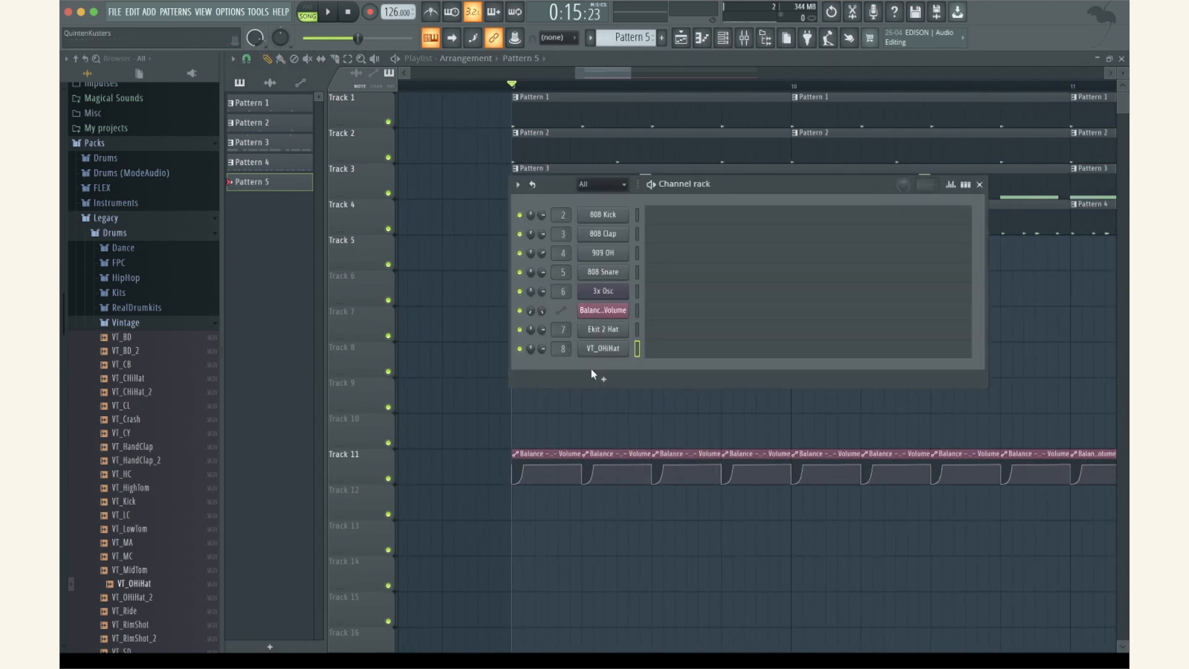
left_click(591, 369)
left_click(641, 481)
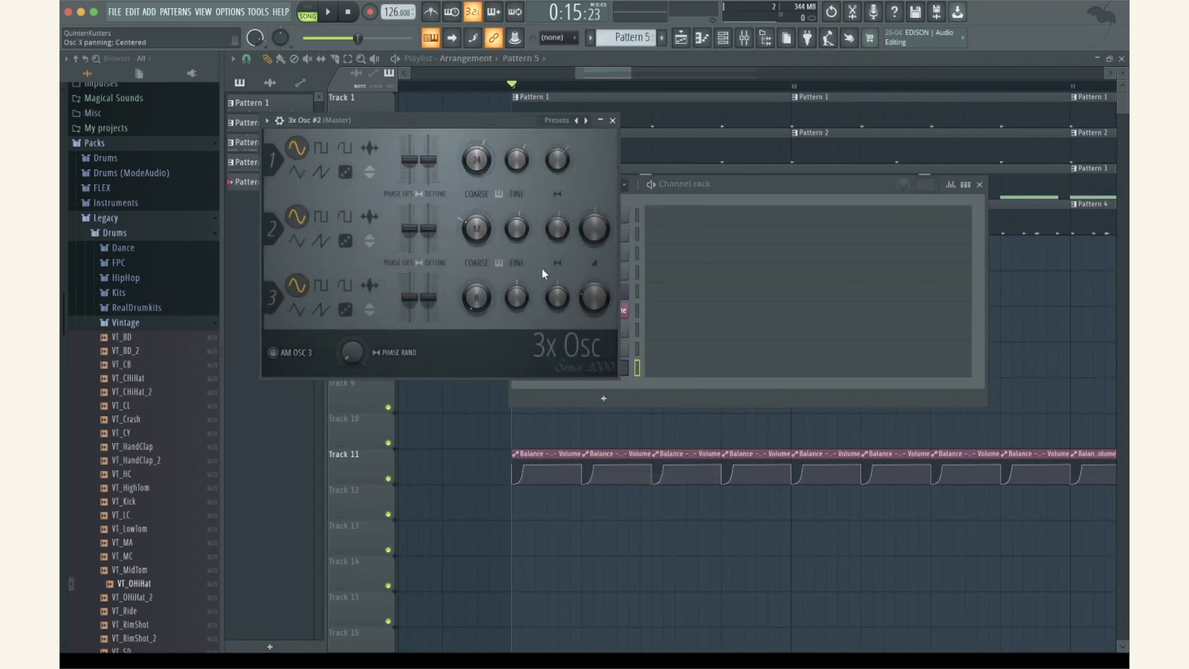
left_click(612, 121)
Rename mixer track 9 as sub and route it to the sidechain track
left_click(745, 42)
right_click(533, 428)
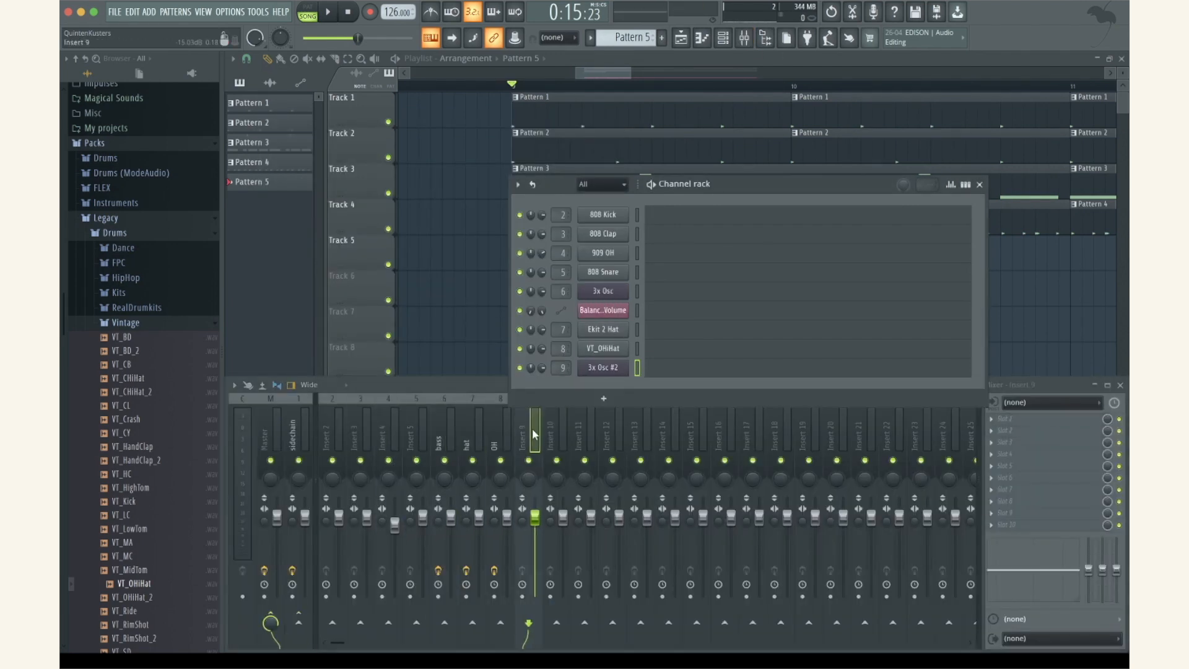
left_click(577, 310)
type("sub")
key("Return")
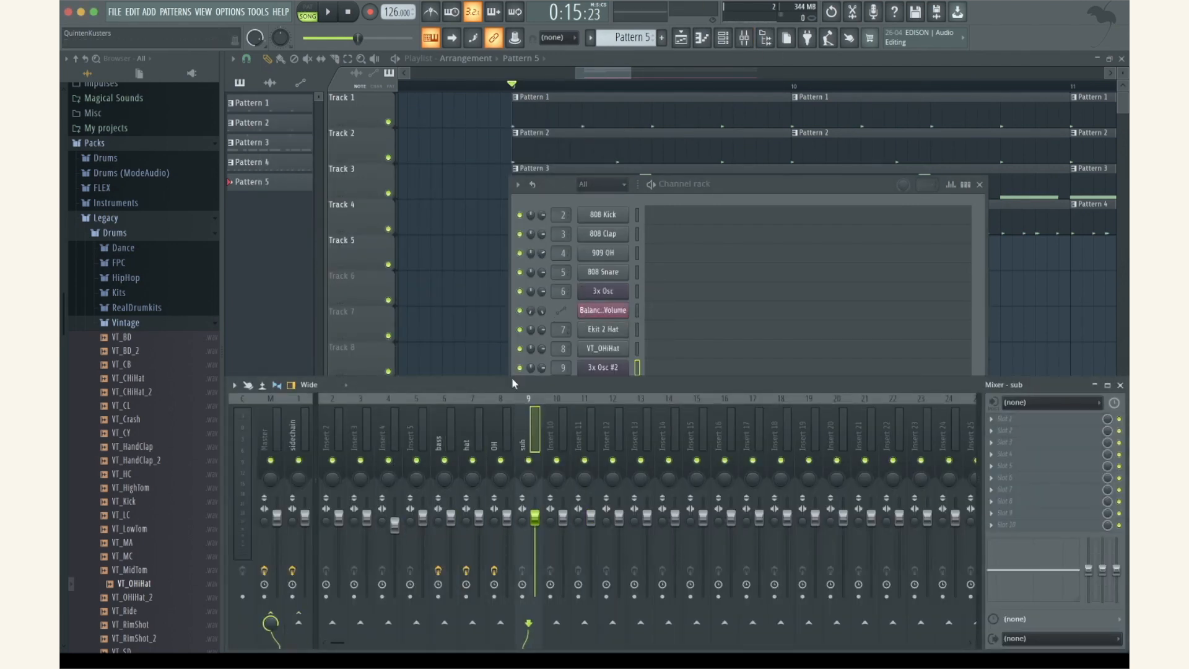
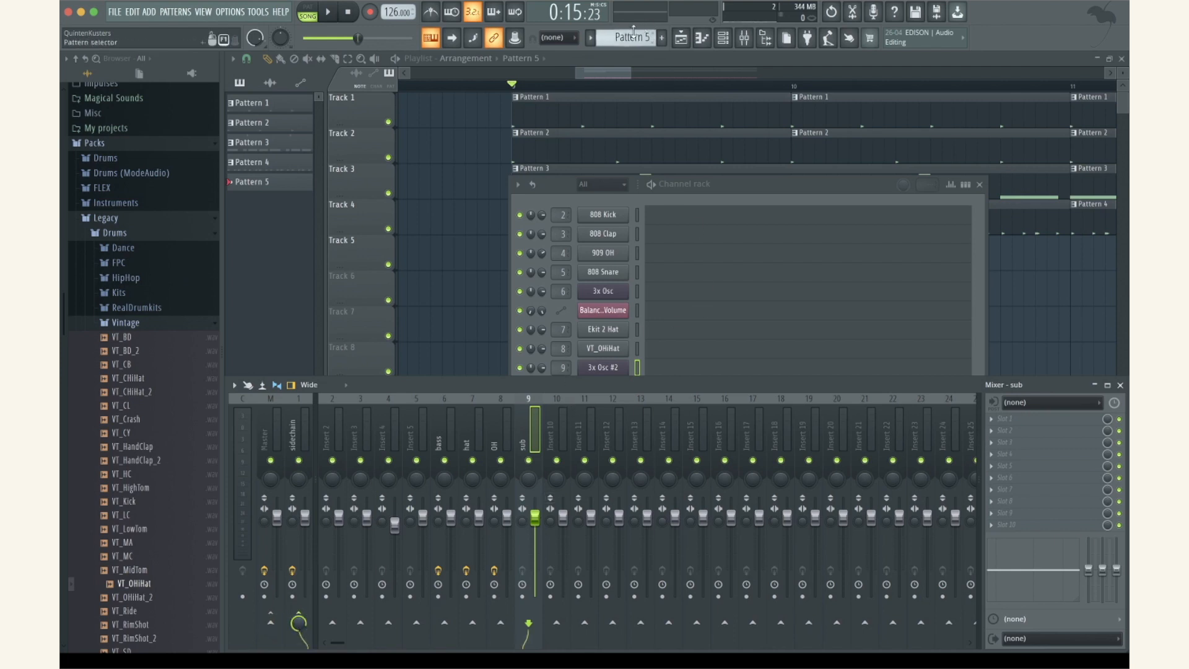
Copy the 3x Osc notes from Pattern 3 and paste them into 3x Osc #2 in Pattern 5
scroll(632, 30, "down", 1)
scroll(633, 30, "down", 1)
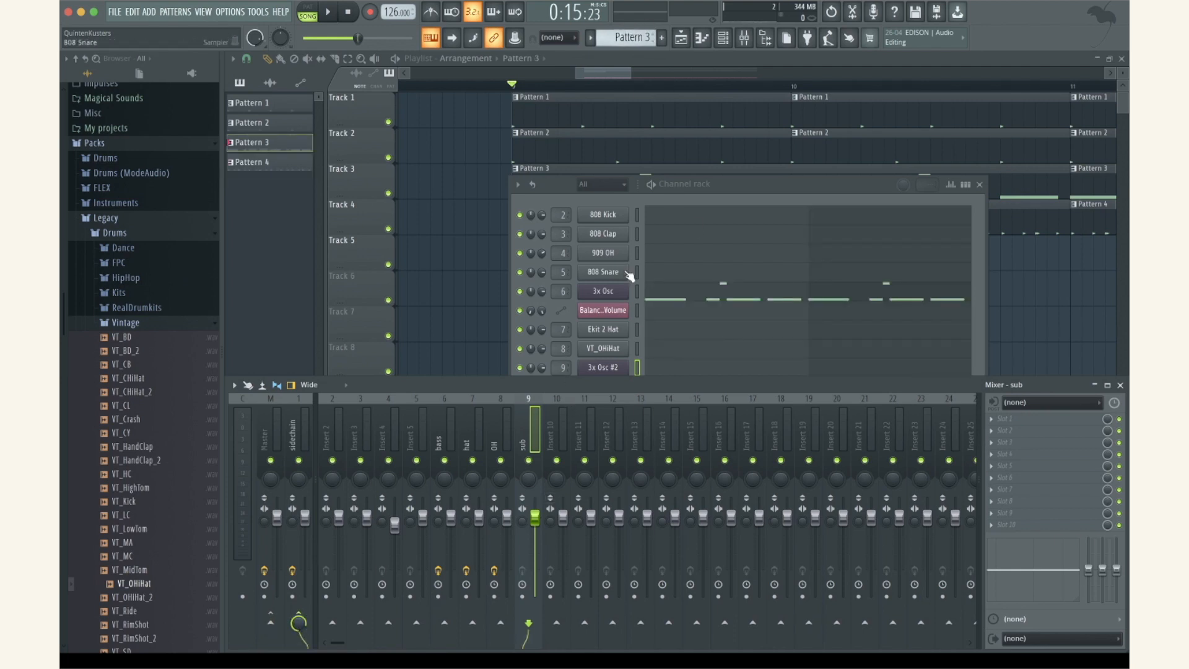
right_click(616, 290)
left_click(763, 306)
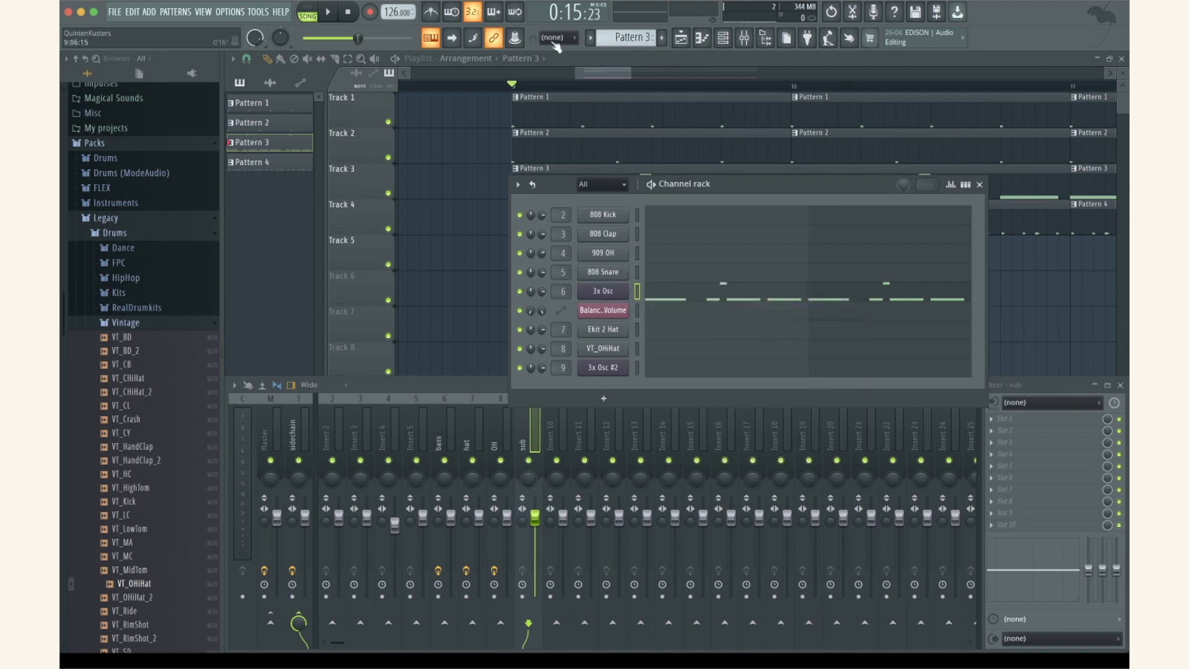
scroll(623, 32, "up", 2)
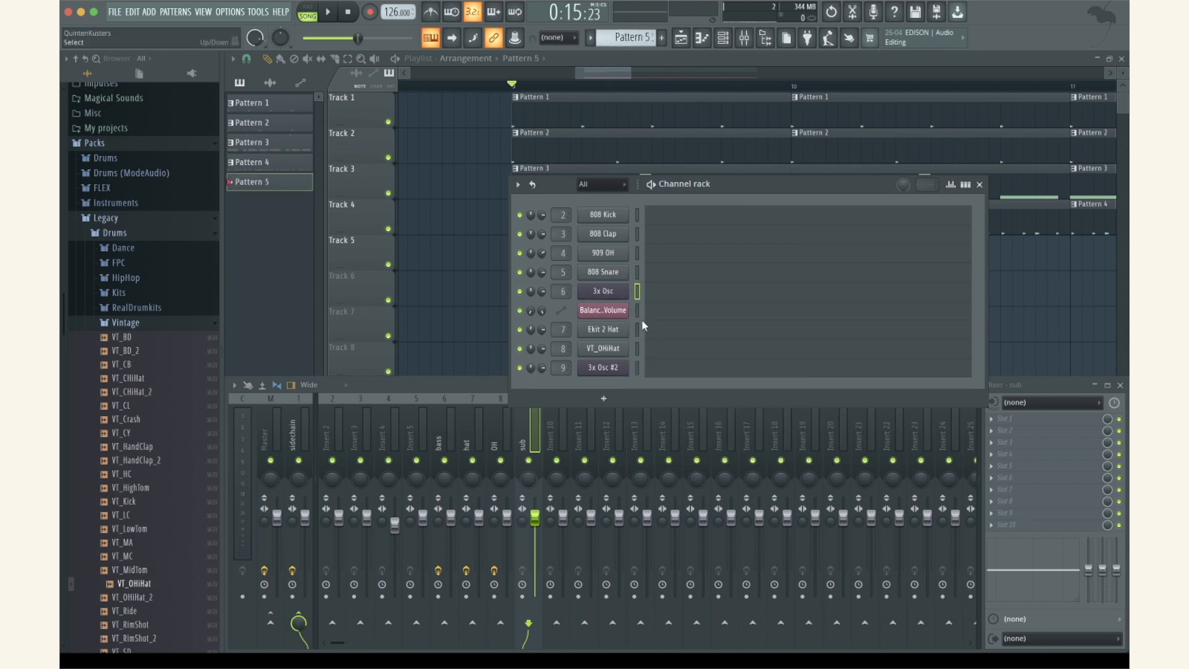
right_click(613, 373)
left_click(768, 392)
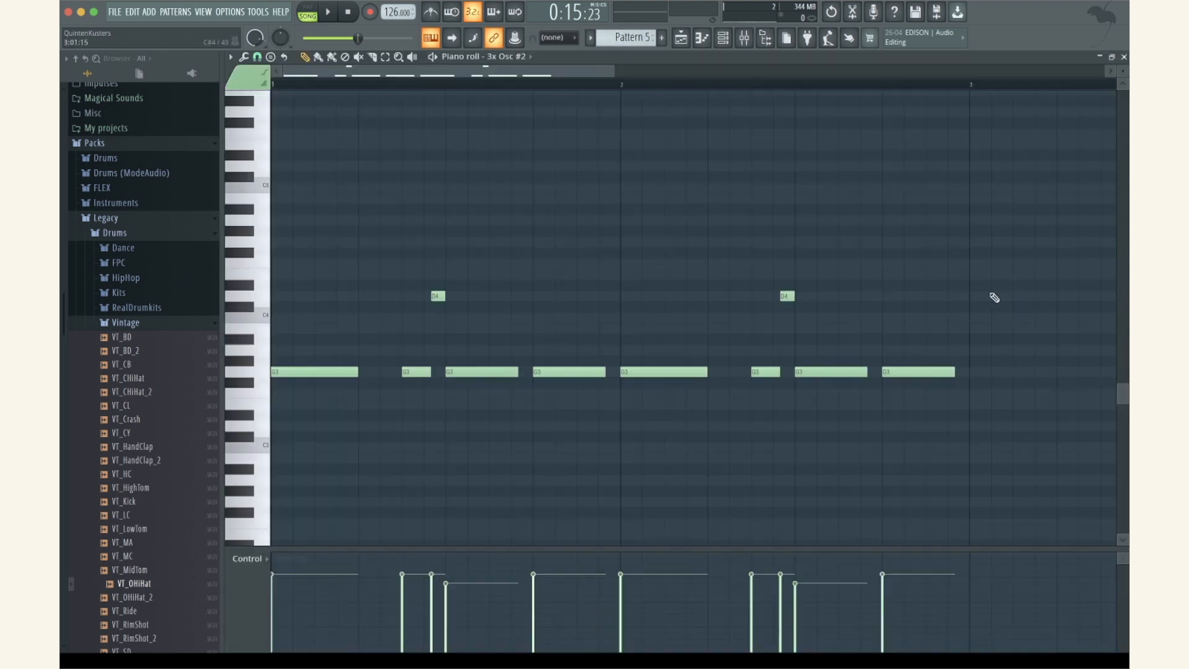
Select all the pasted 3x Osc #2 notes, shorten them slightly and play the pattern
key("ctrl+a")
scroll(357, 385, "up", 2)
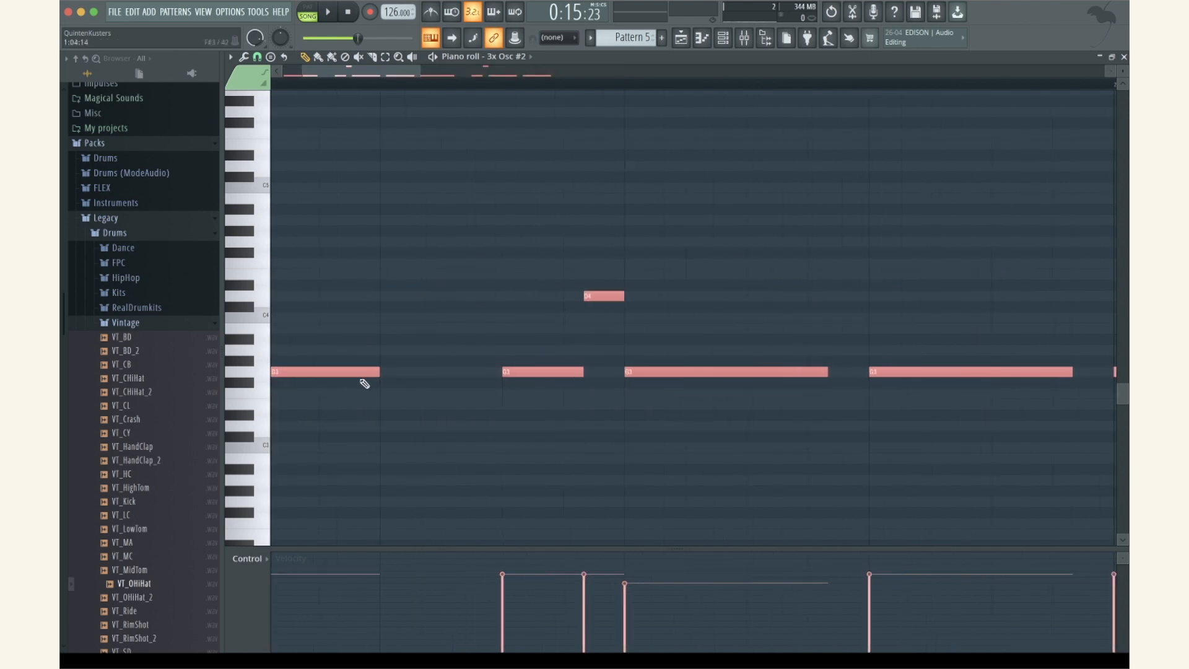
scroll(608, 332, "down", 3)
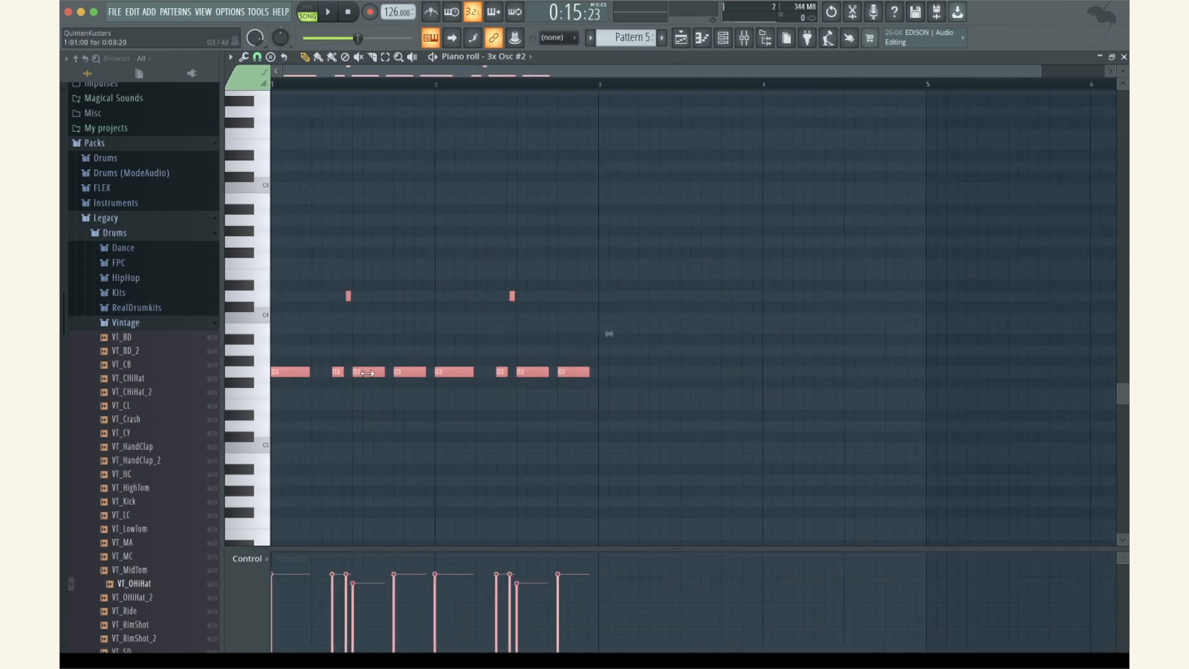
key("space")
Shape the sub track with Fruity Parametric EQ 2, boosting band 2, cutting band 3 and setting band 1 to about -12.8 dB at 26 Hz
left_click(1124, 57)
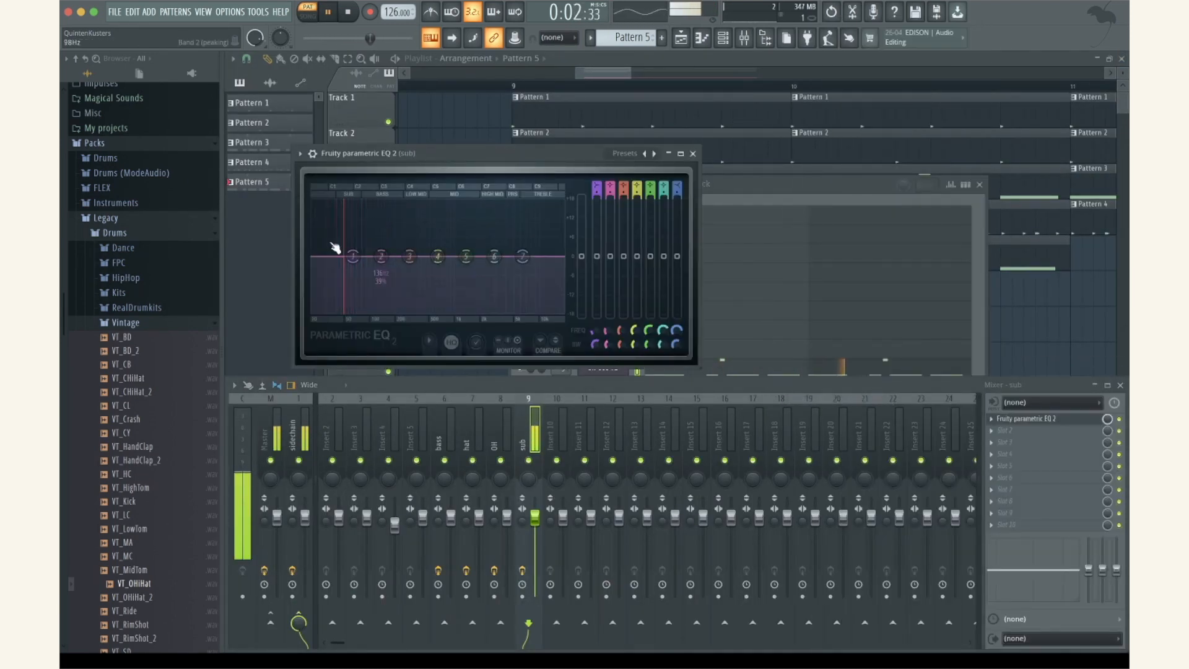
left_click_drag(380, 254, 344, 244)
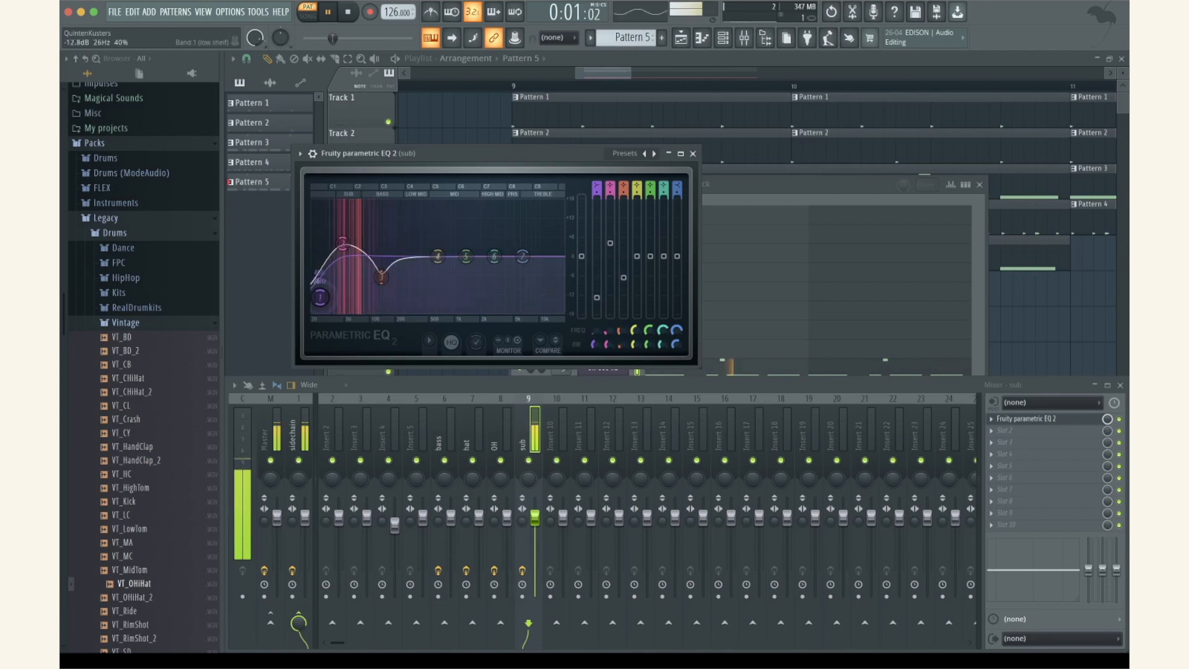
left_click(693, 153)
Load Fruity WaveShaper into the sub track's second slot and close its window
left_click(1021, 430)
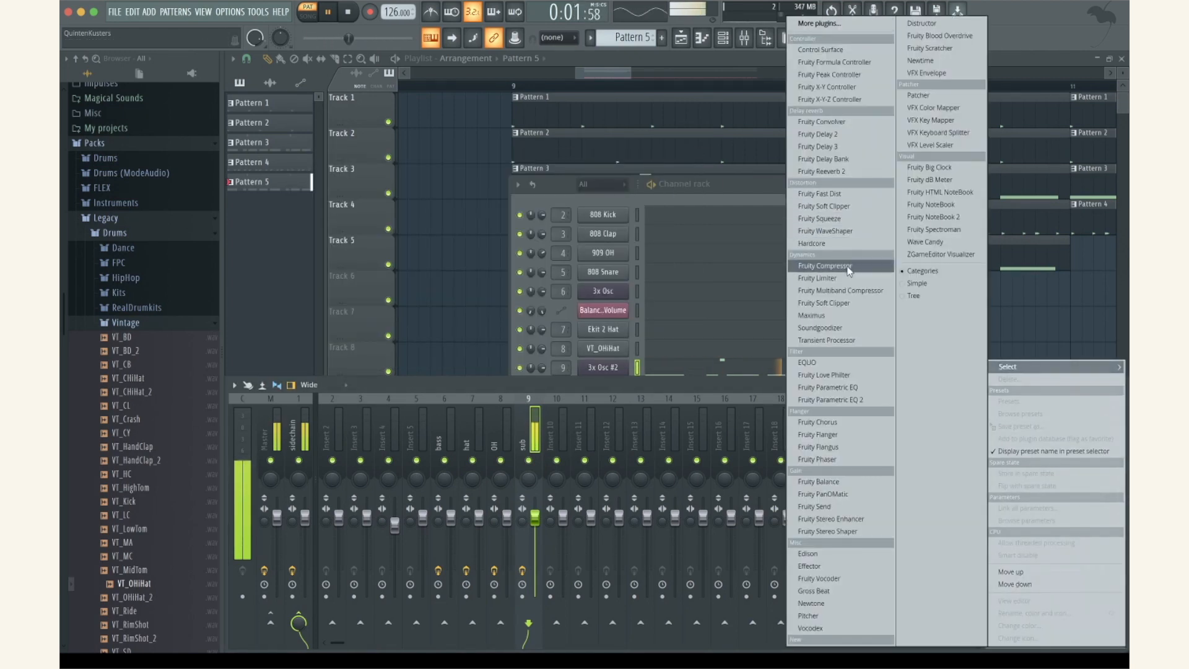
left_click(825, 231)
left_click(484, 171)
Solo the sub track during song playback, then move the solo to the bass track and select it
right_click(530, 460)
key("space")
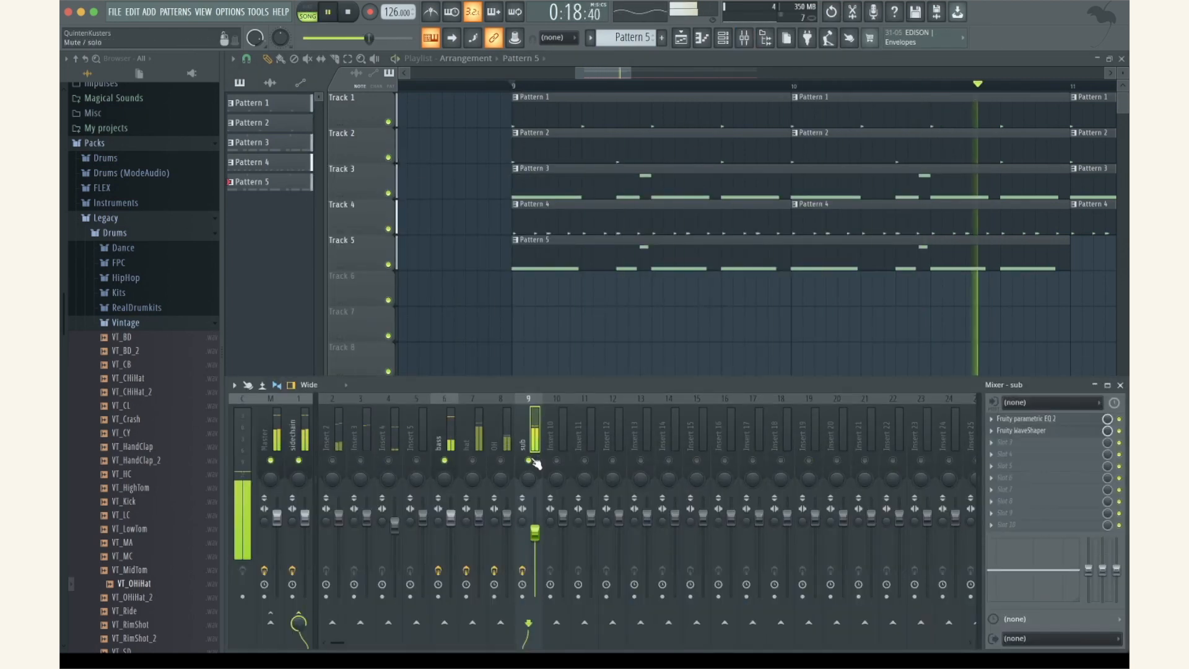
right_click(445, 461)
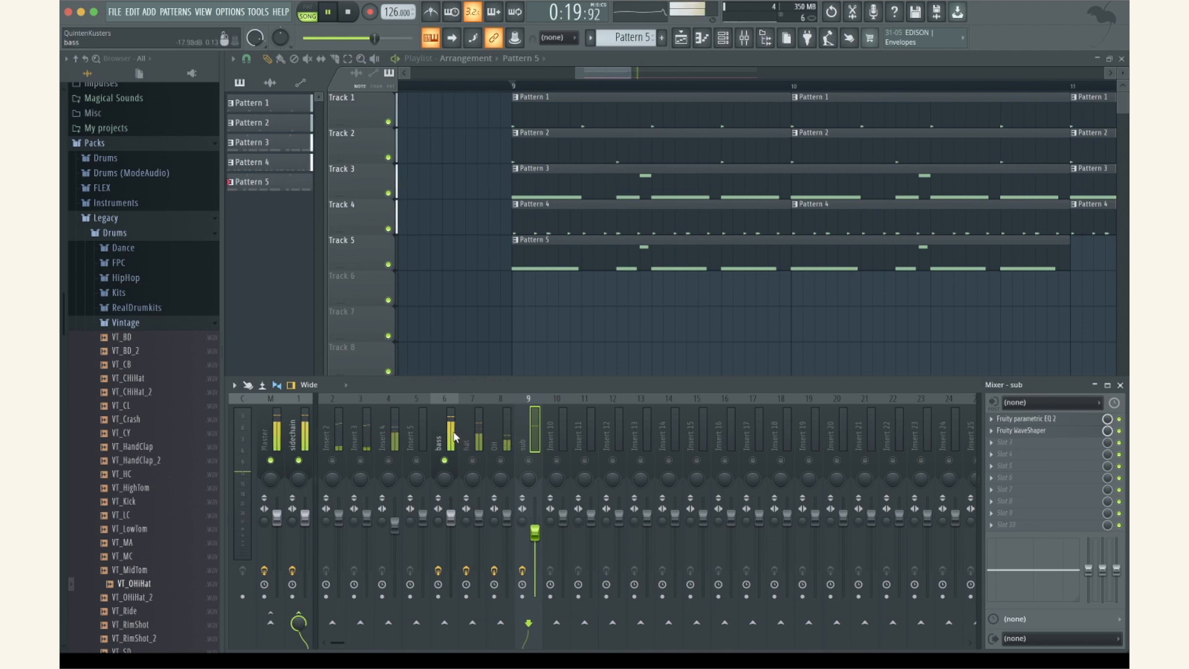
left_click(448, 435)
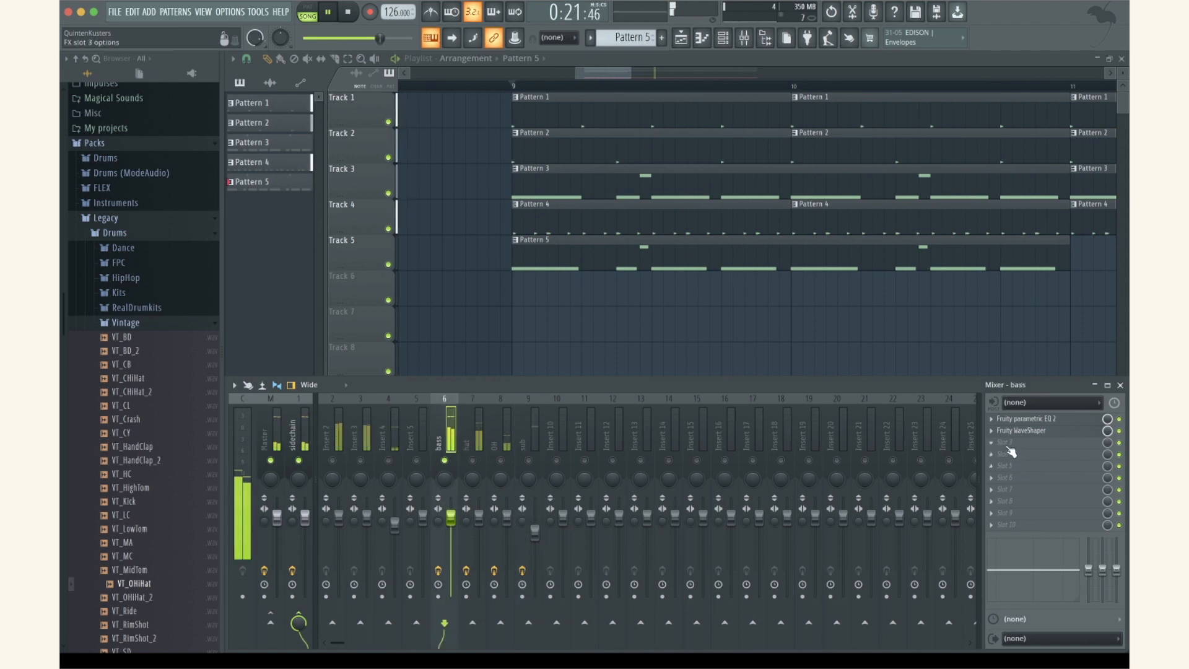
Load Fruity Blood Overdrive into the bass track's third slot, raise its preamp slightly and lower the color to about 0.19
left_click(1011, 452)
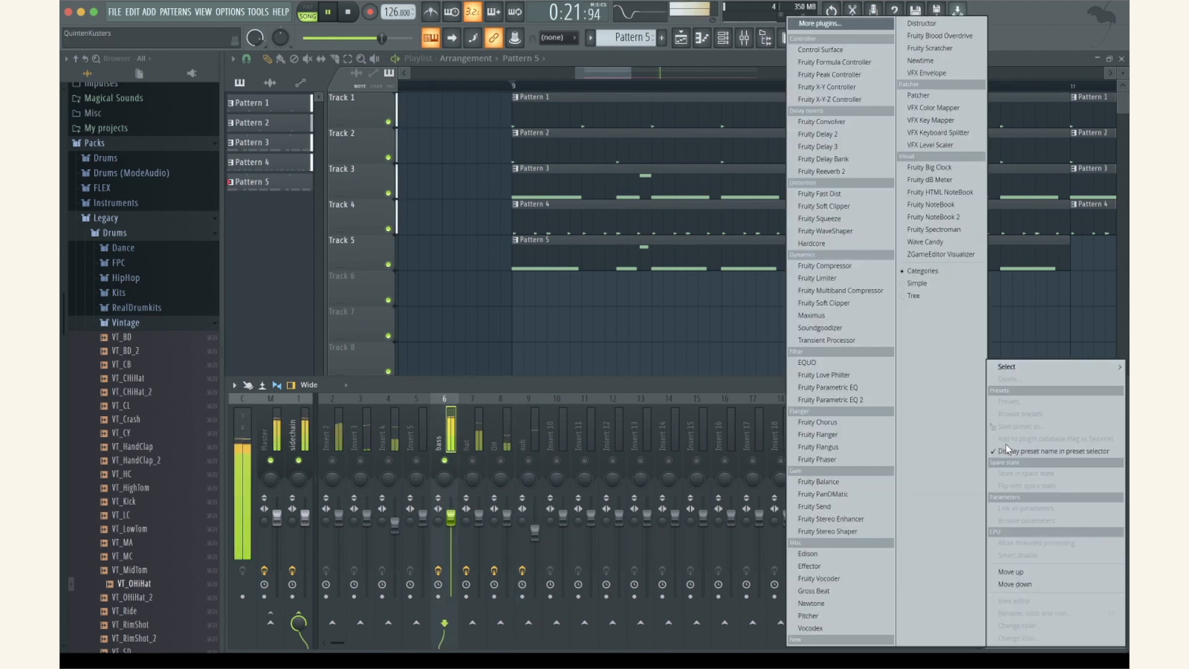
left_click(938, 36)
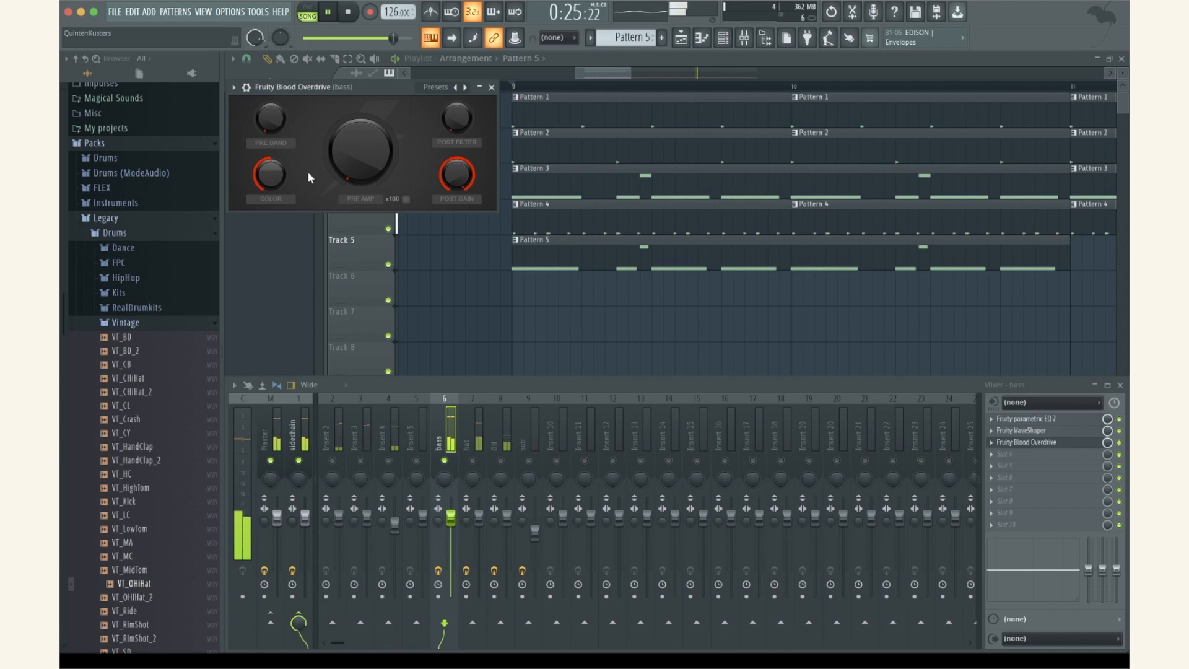
left_click_drag(359, 153, 359, 144)
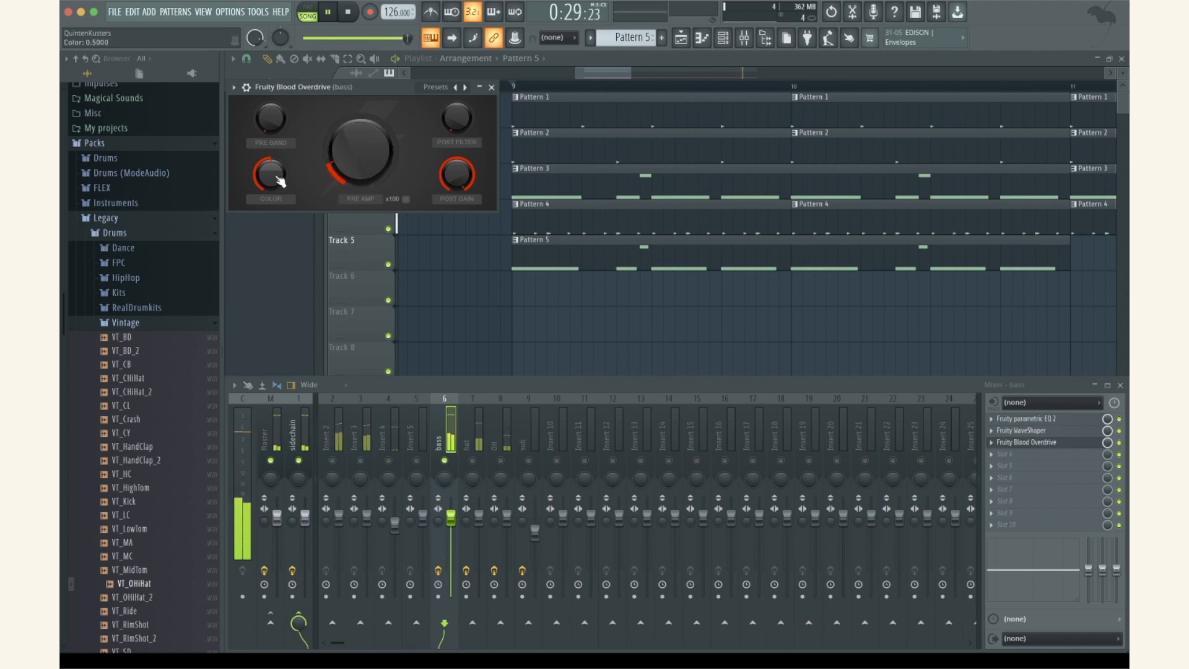
left_click_drag(281, 180, 280, 187)
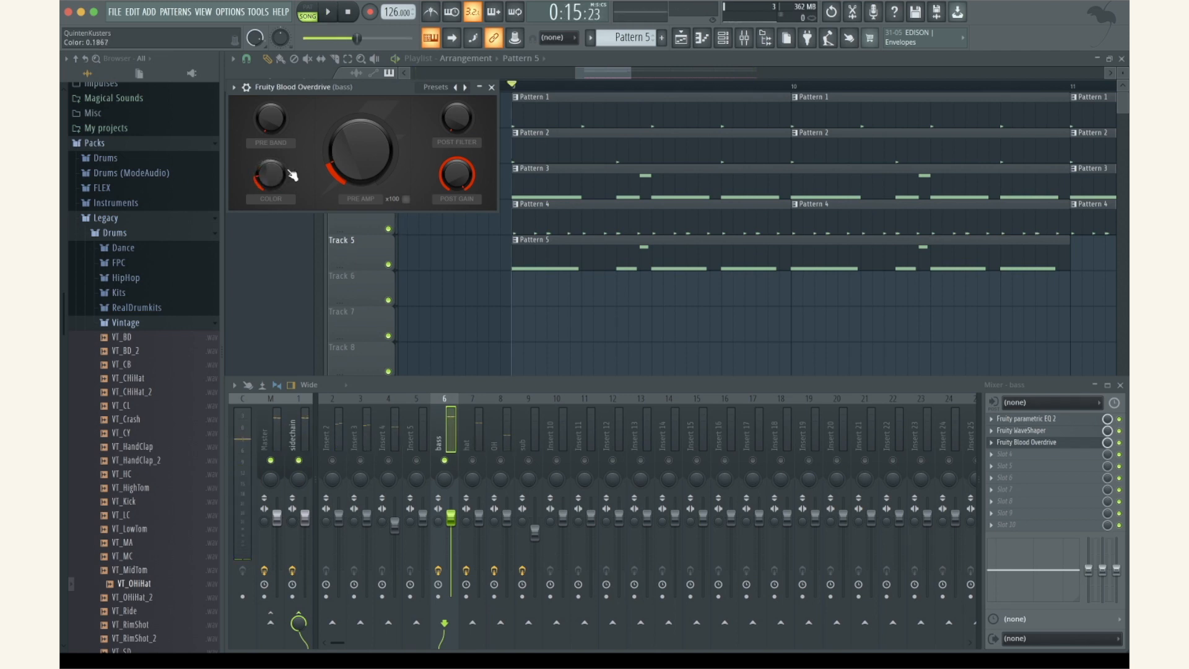
left_click(491, 88)
key("space")
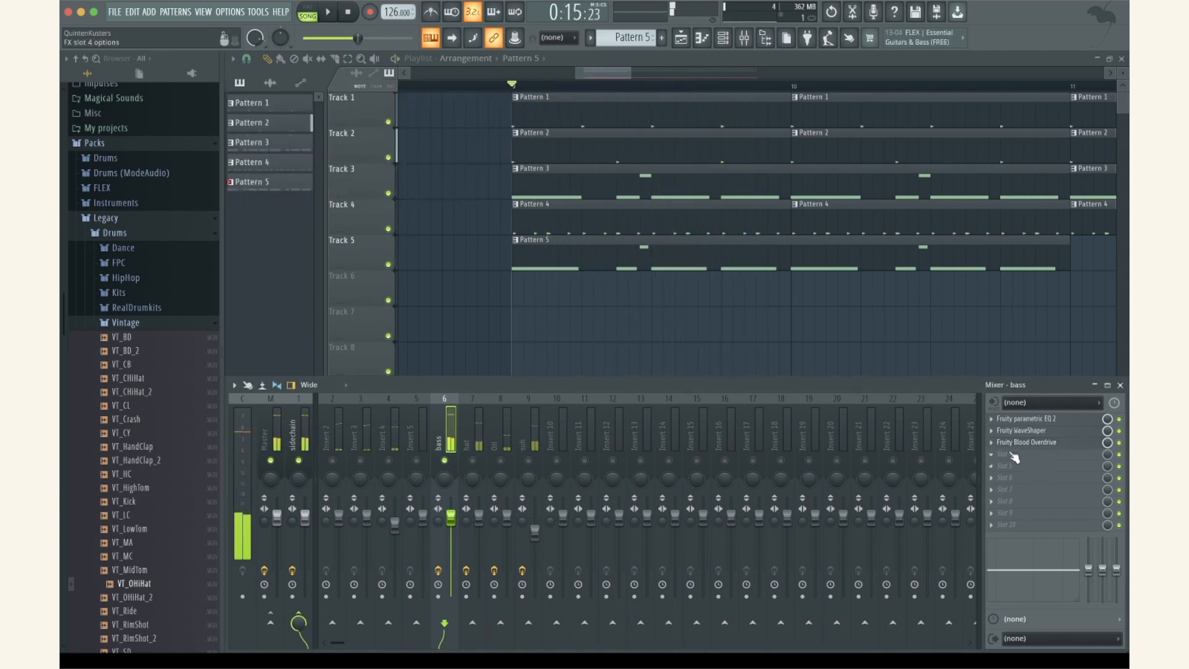
Load Fruity Fast Dist into the bass track's fourth slot, set its mix to 33% and adjust the threshold during playback
left_click(1004, 454)
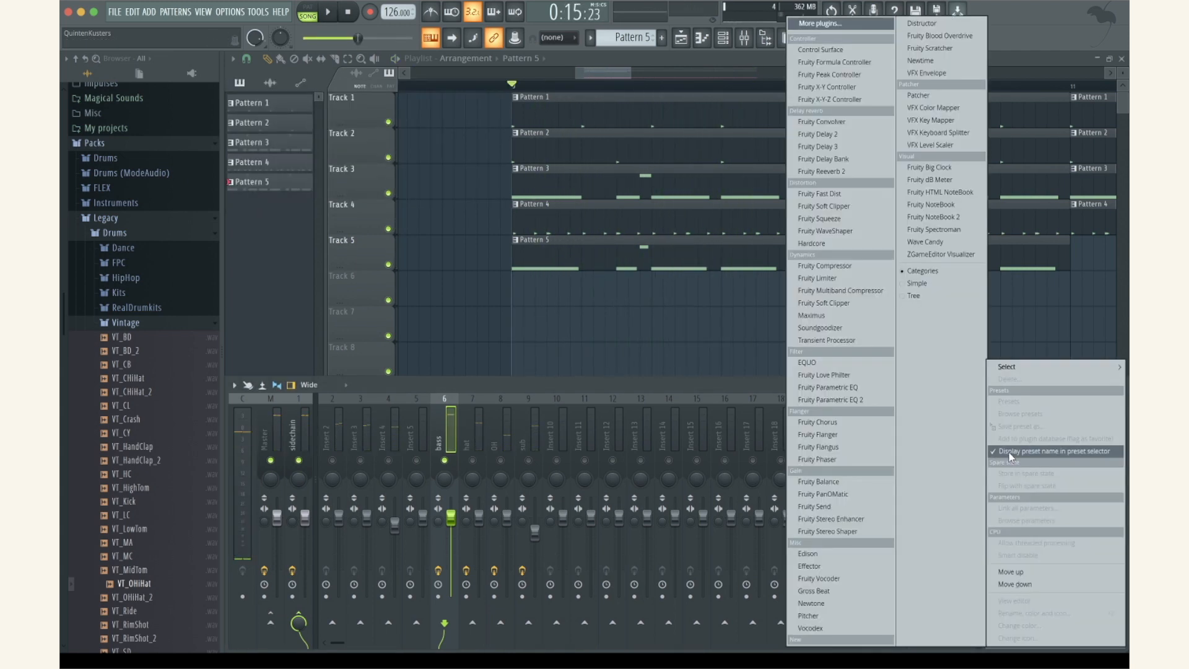
left_click(850, 194)
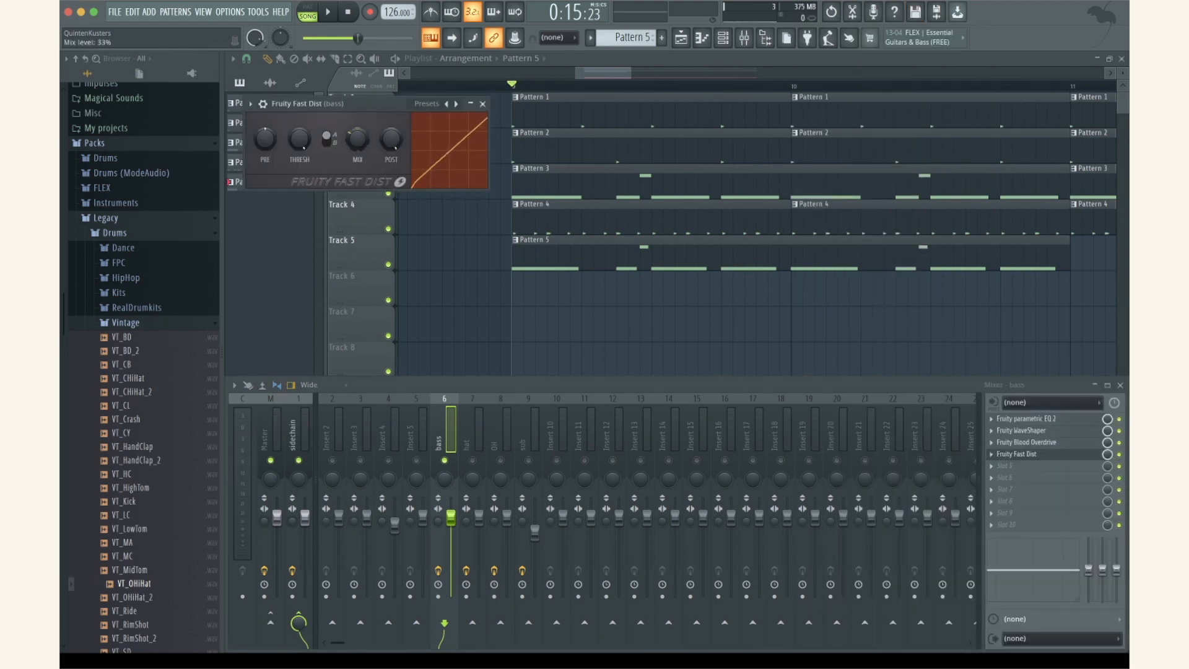
key("space")
left_click_drag(300, 139, 265, 124)
left_click(482, 104)
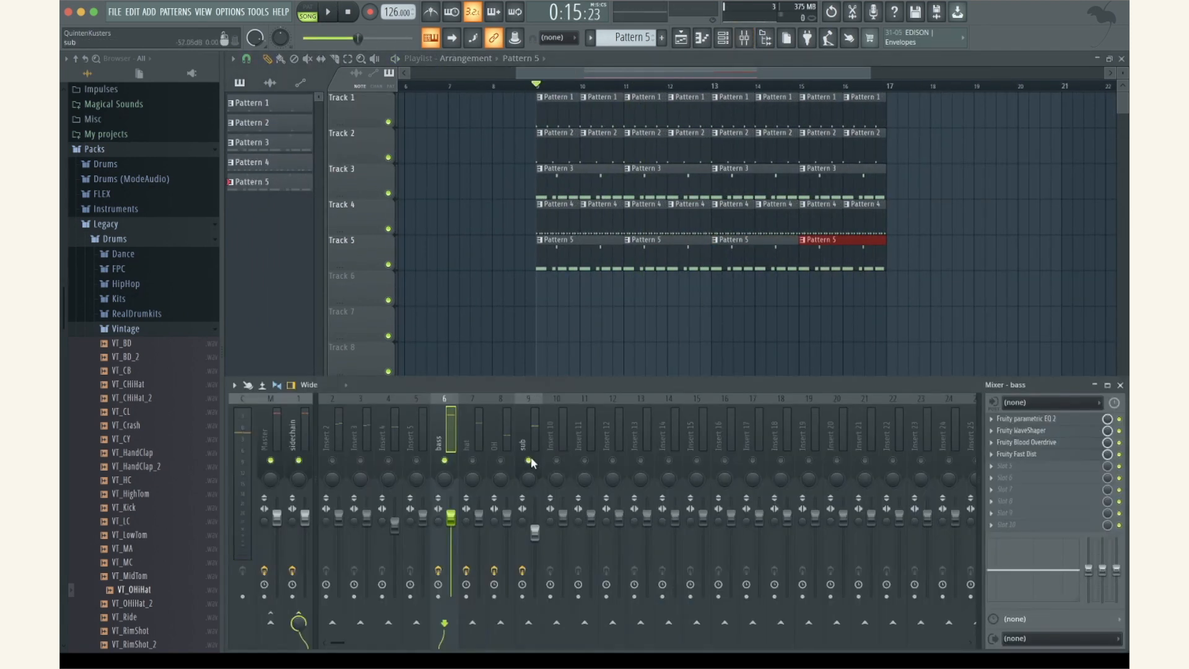
Unsolo the mixer so all tracks sound, close the mixer and play the whole arrangement
right_click(530, 462)
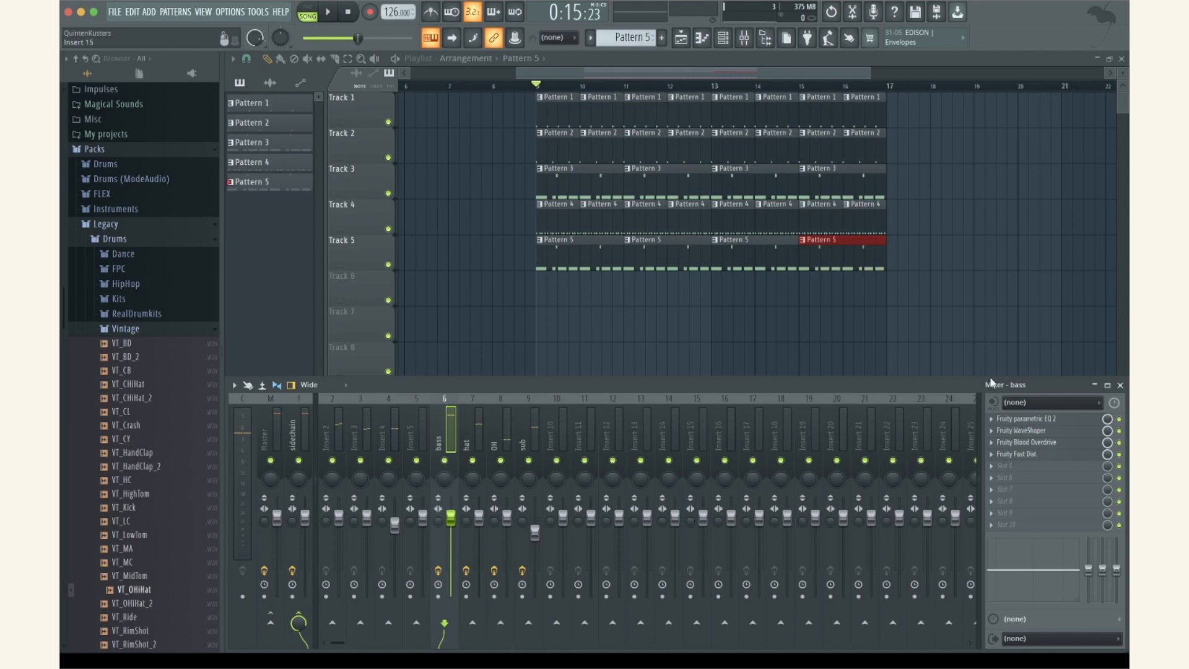
left_click(1120, 385)
key("space")
scroll(804, 299, "up", 2)
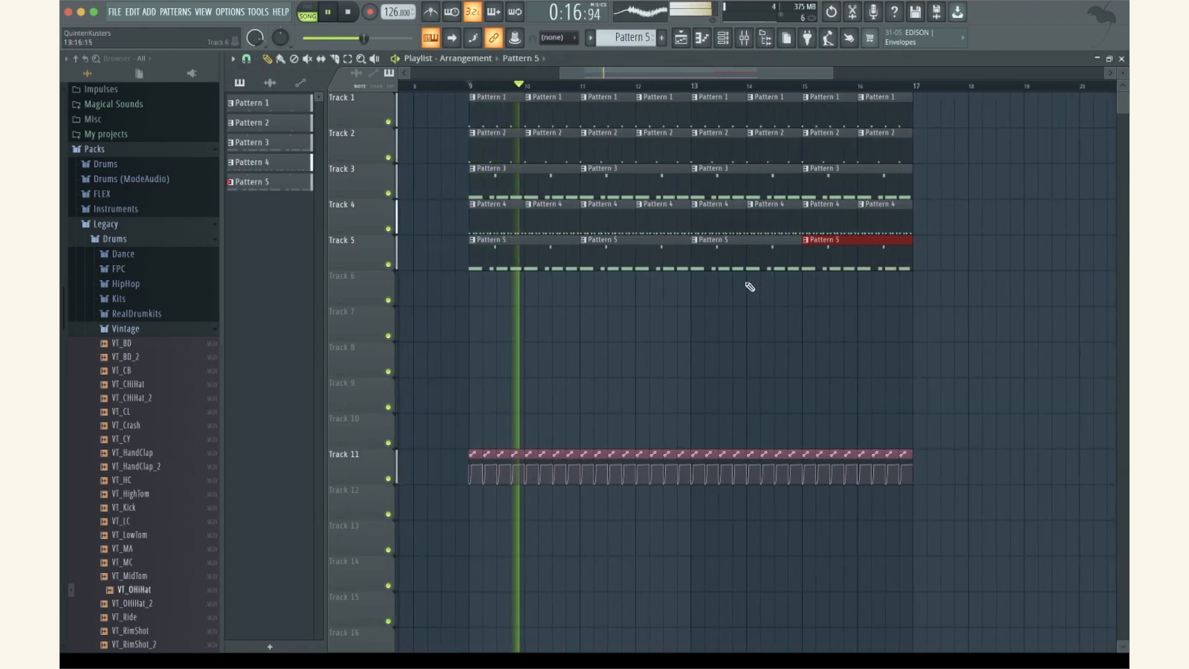
scroll(750, 285, "up", 1)
scroll(758, 294, "down", 3)
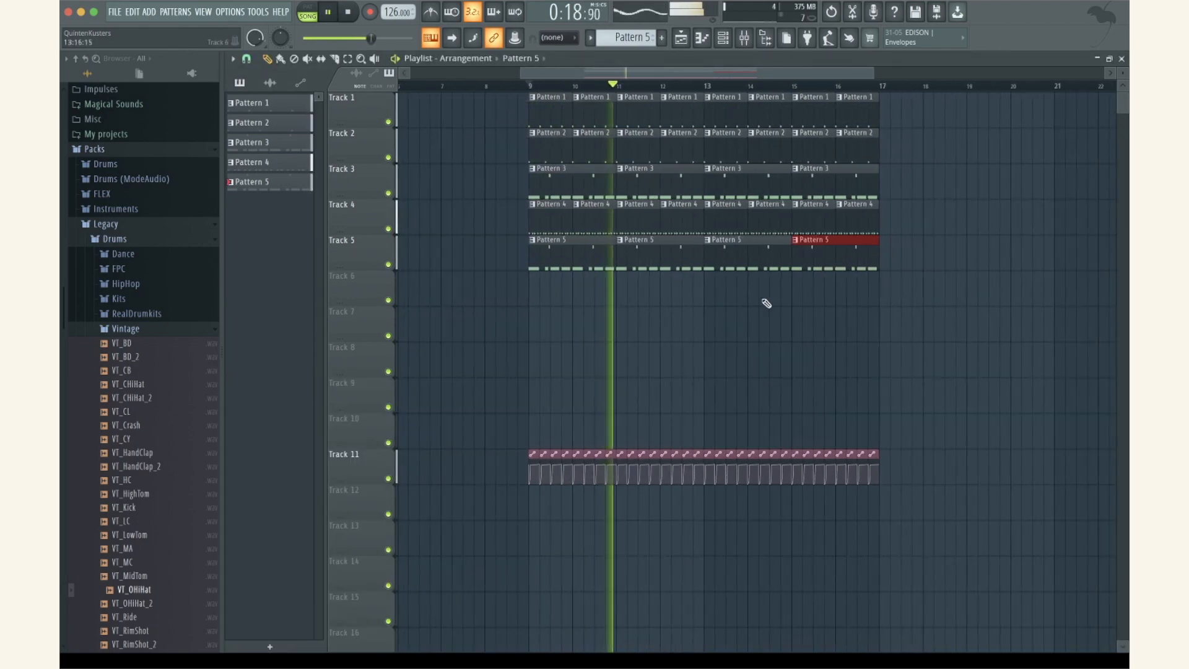
scroll(799, 346, "down", 1)
scroll(645, 364, "down", 2)
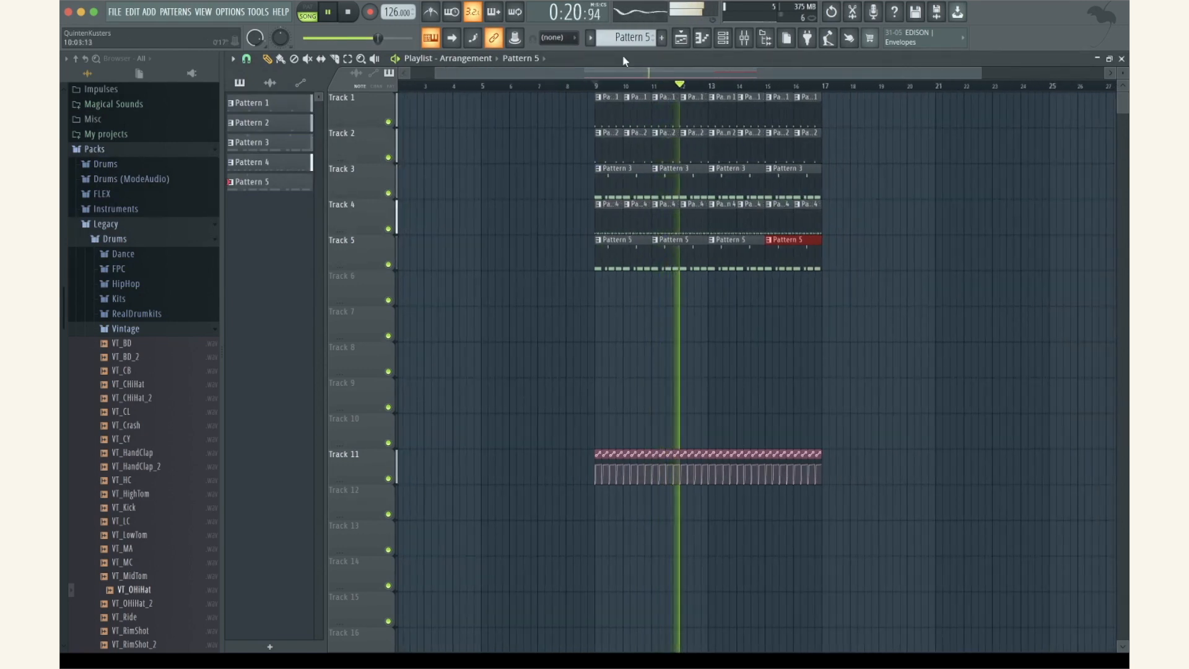
Reopen the mixer, solo Insert 2 and raise its volume to about 1.2 dB
key("F9")
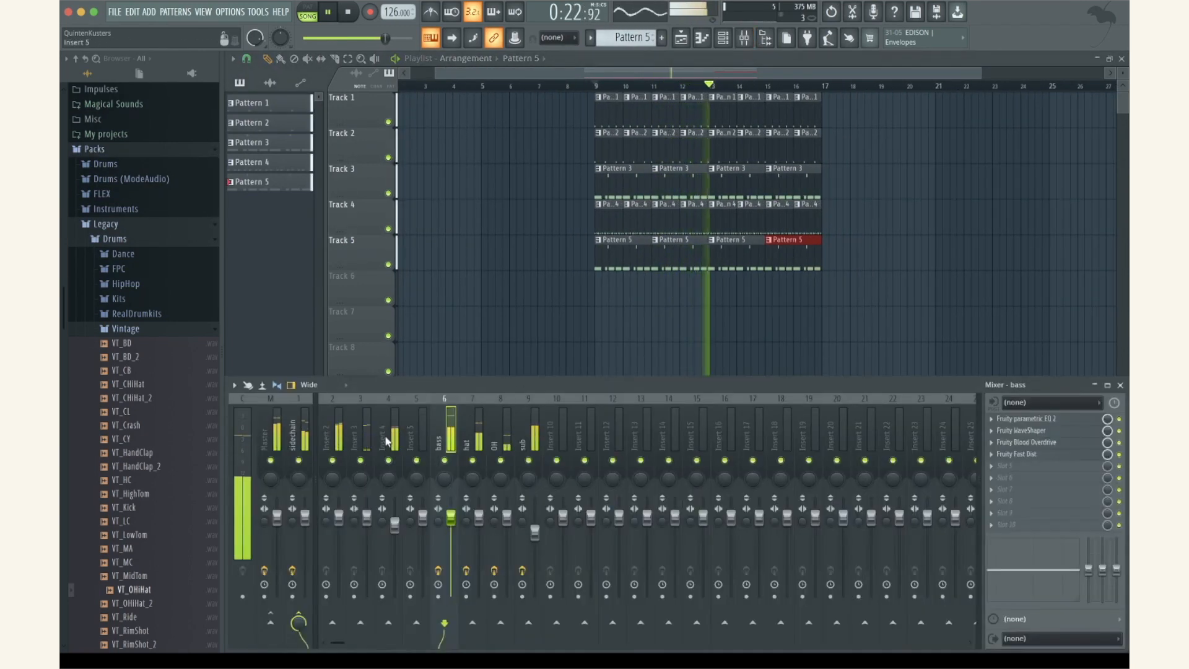
key("space")
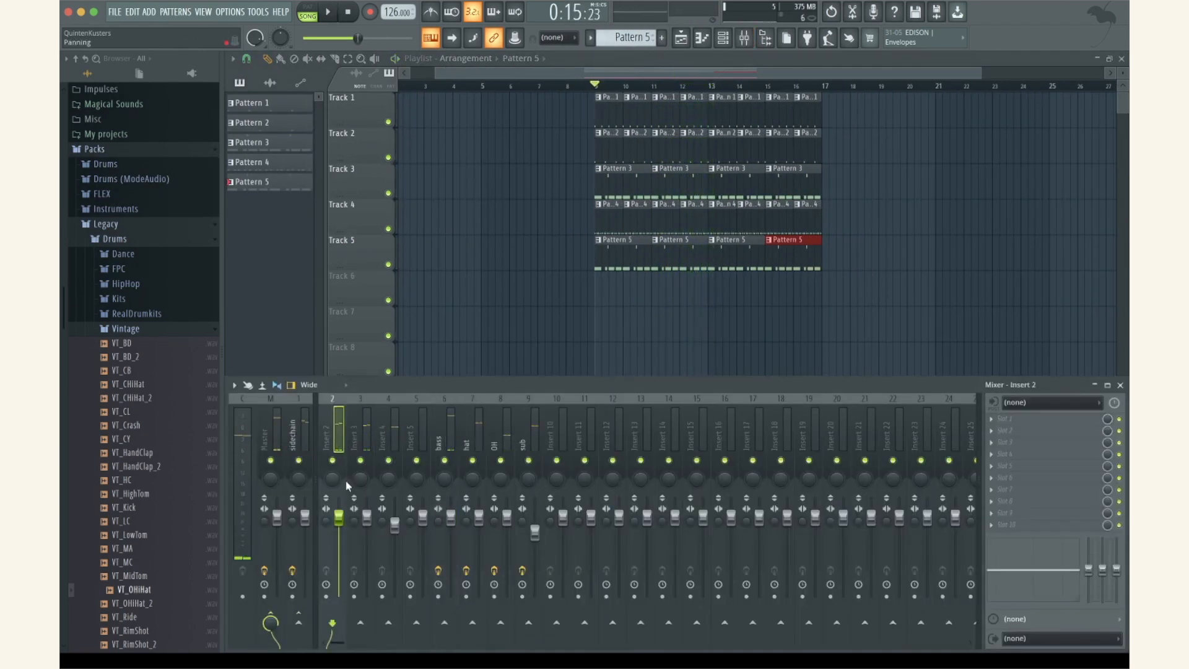
left_click(338, 515)
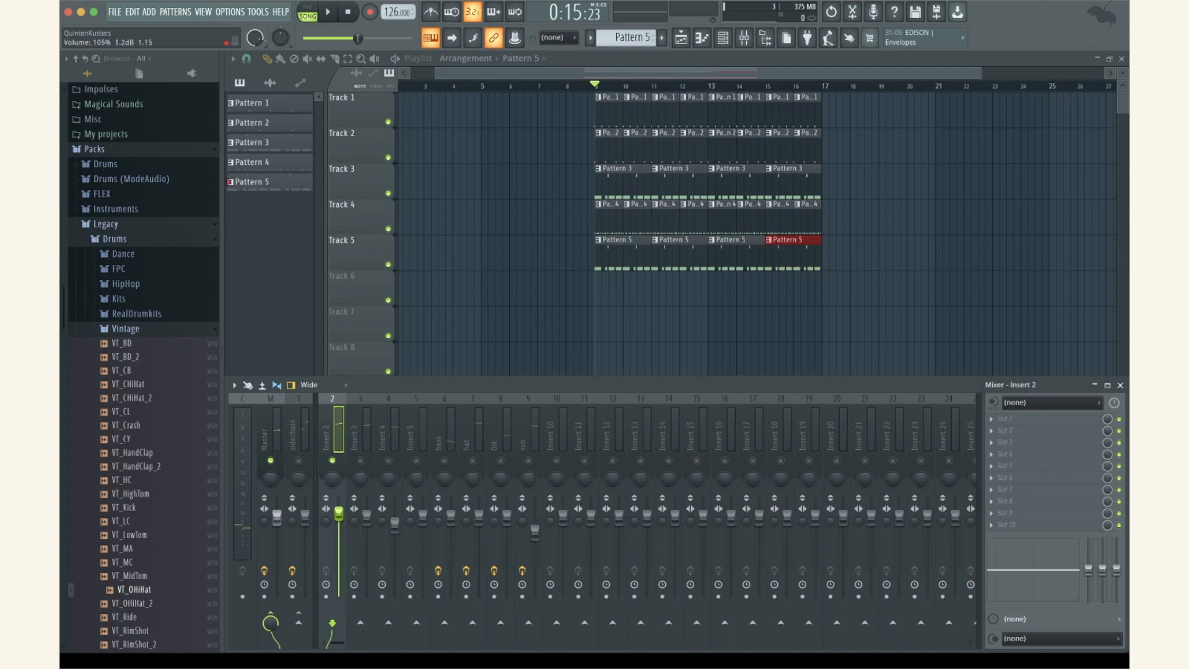
key("space")
Load Fruity Parametric EQ 2 into Insert 2's first slot and boost one band slightly
left_click(991, 419)
left_click(868, 402)
left_click_drag(476, 288, 475, 279)
left_click(720, 186)
Unmute Insert 3 and Insert 4 alongside Insert 2, and select Insert 3
left_click(360, 460)
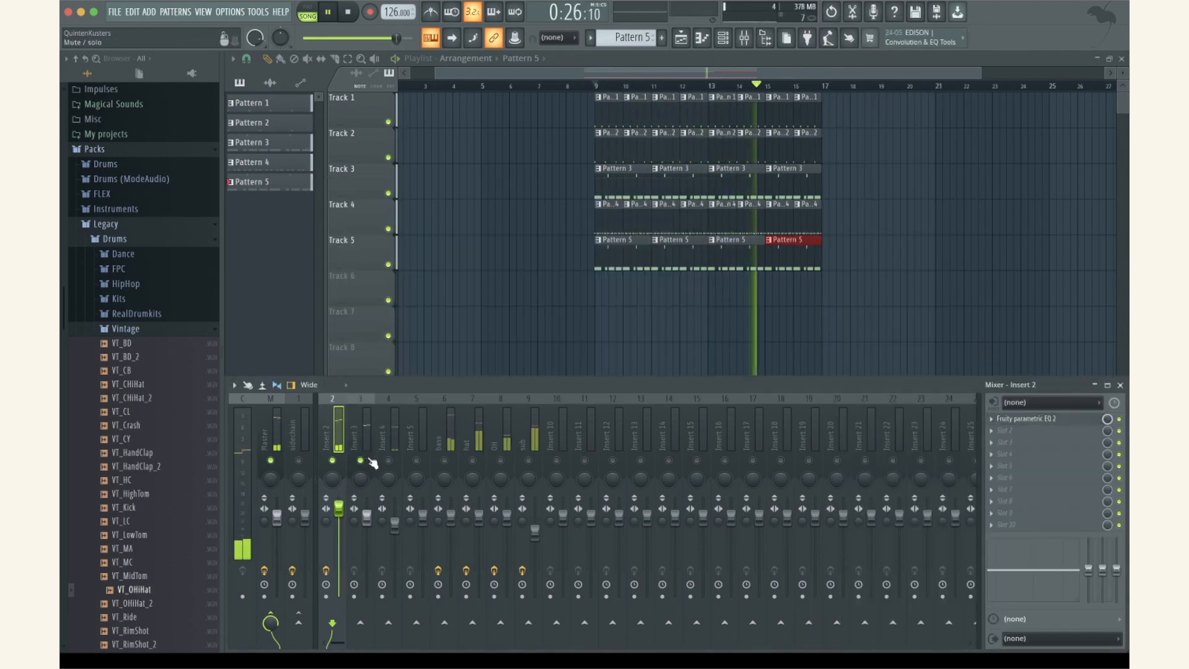
left_click(388, 460)
left_click(369, 446)
key("space")
Load Fruity Parametric EQ 2 into Insert 3's first slot and boost one band while listening
left_click(1000, 419)
left_click(862, 411)
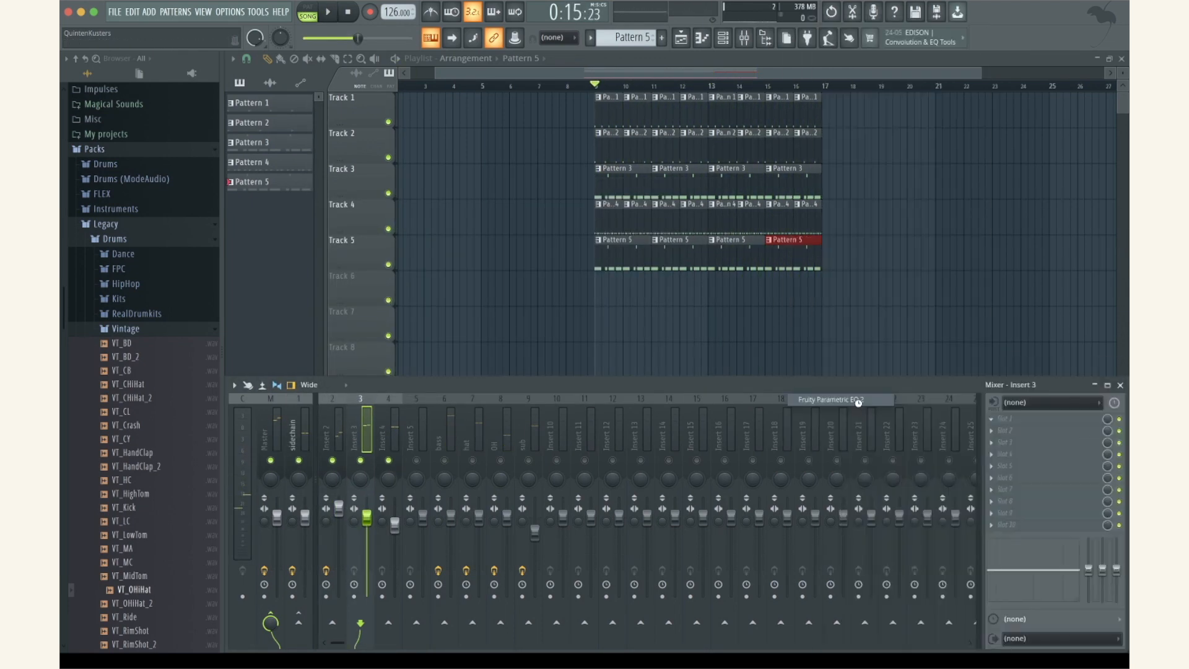
left_click_drag(494, 234, 459, 198)
key("space")
left_click(627, 87)
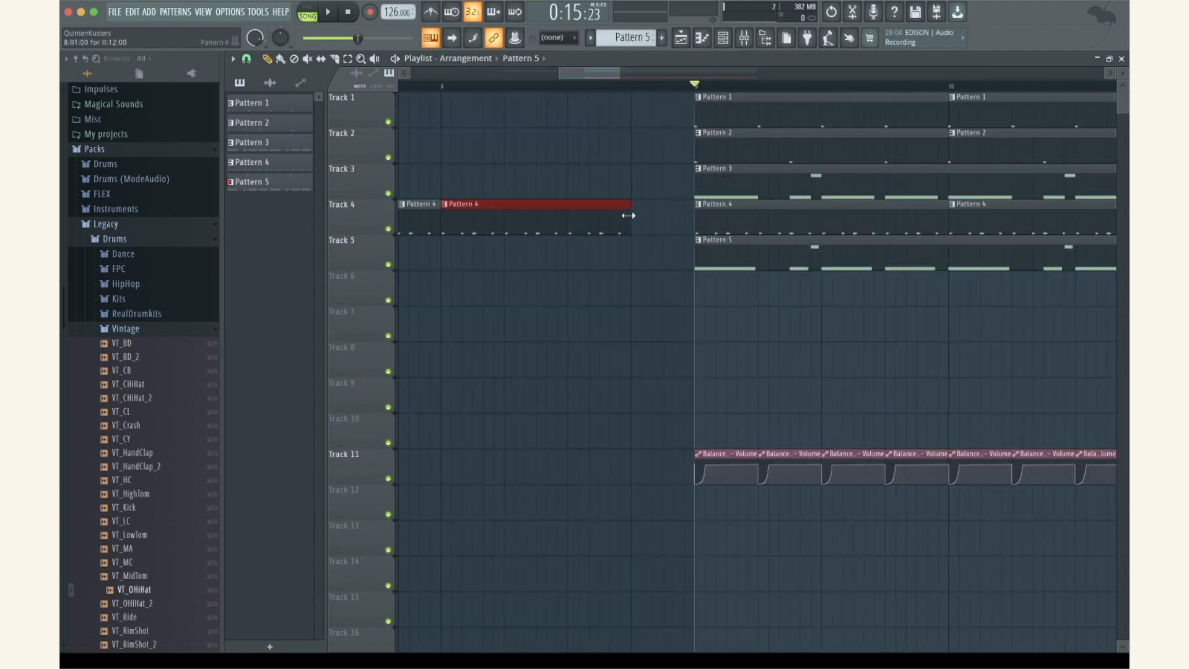
Play the arrangement from bar 5 to hear the added Pattern 4 clips
scroll(630, 214, "down", 8)
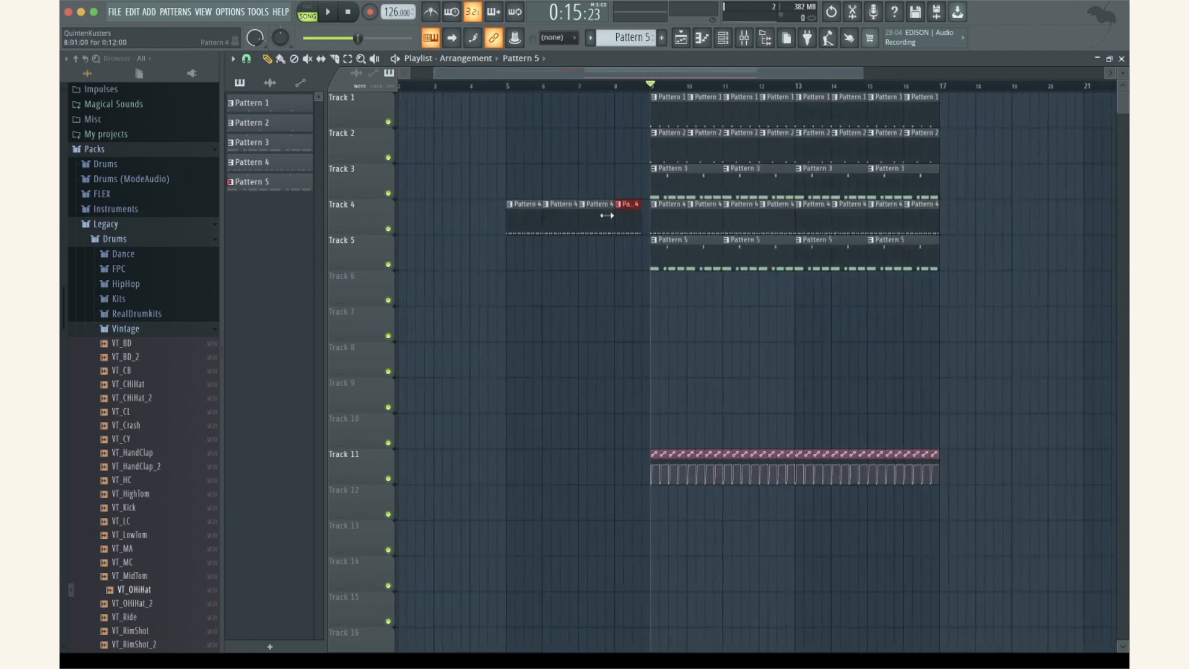
scroll(516, 155, "up", 4)
left_click(504, 88)
scroll(506, 93, "up", 1)
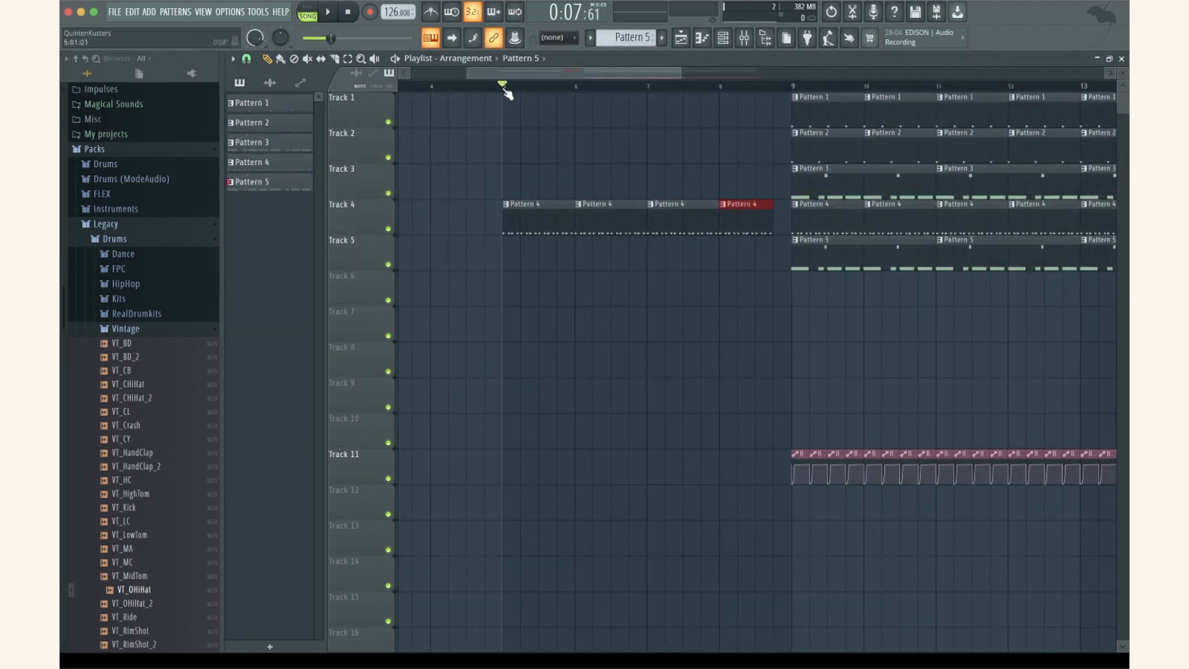
scroll(504, 161, "down", 4)
key("space")
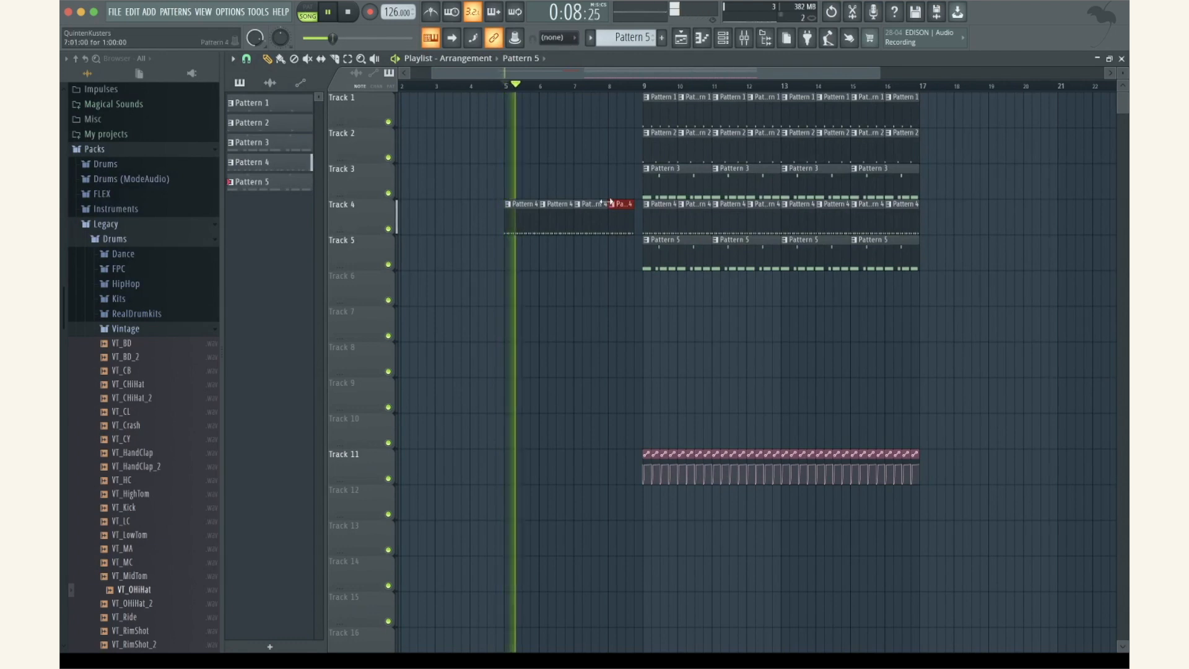
Copy the first two Pattern 3 clips on Track 3 to bar 5 and trim the second to end with the Pattern 4 clips
scroll(558, 183, "down", 1)
left_click_drag(631, 185, 731, 181)
key("space")
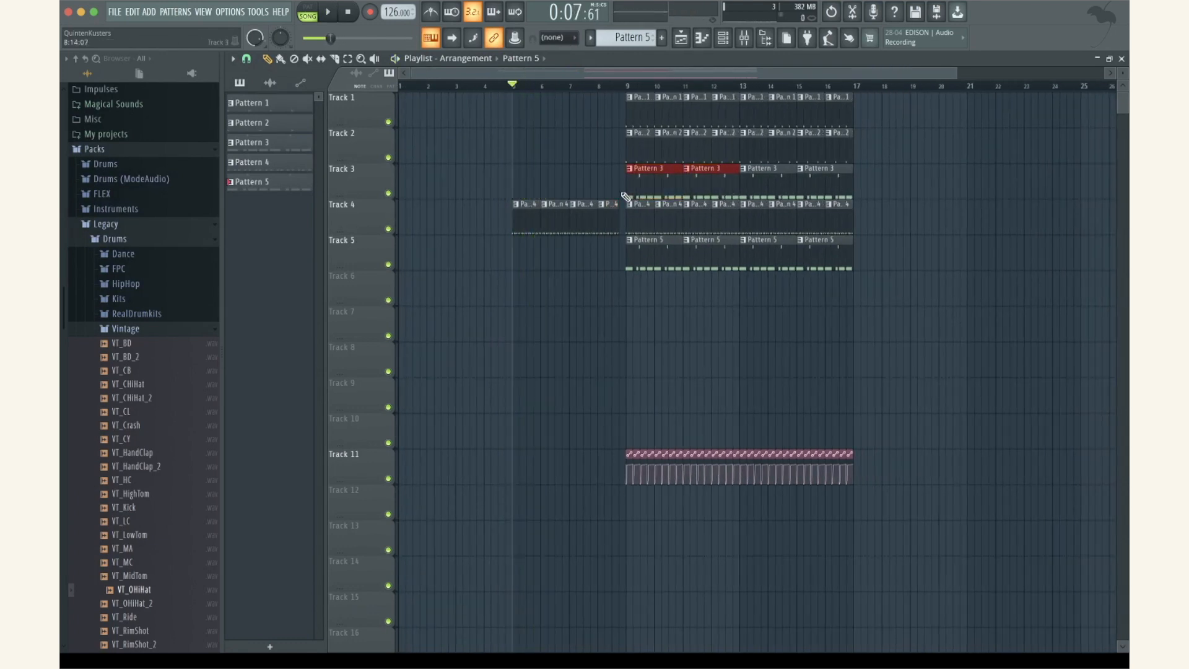
scroll(524, 197, "up", 6)
key("super+v")
scroll(584, 202, "down", 4)
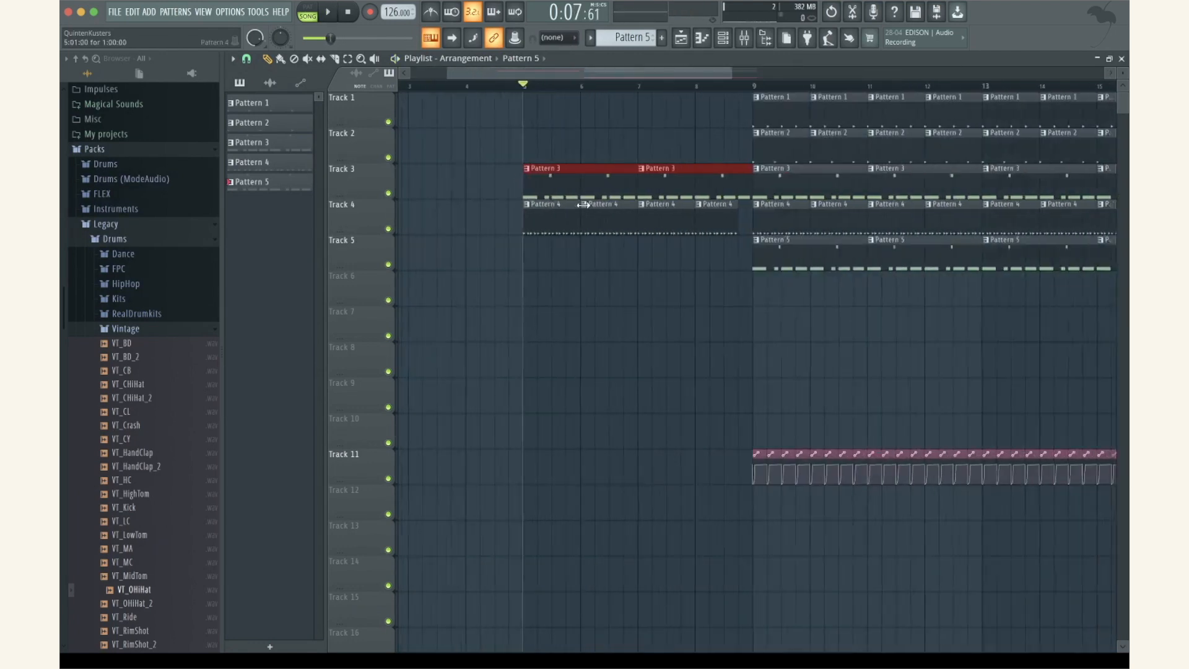
scroll(762, 183, "up", 5)
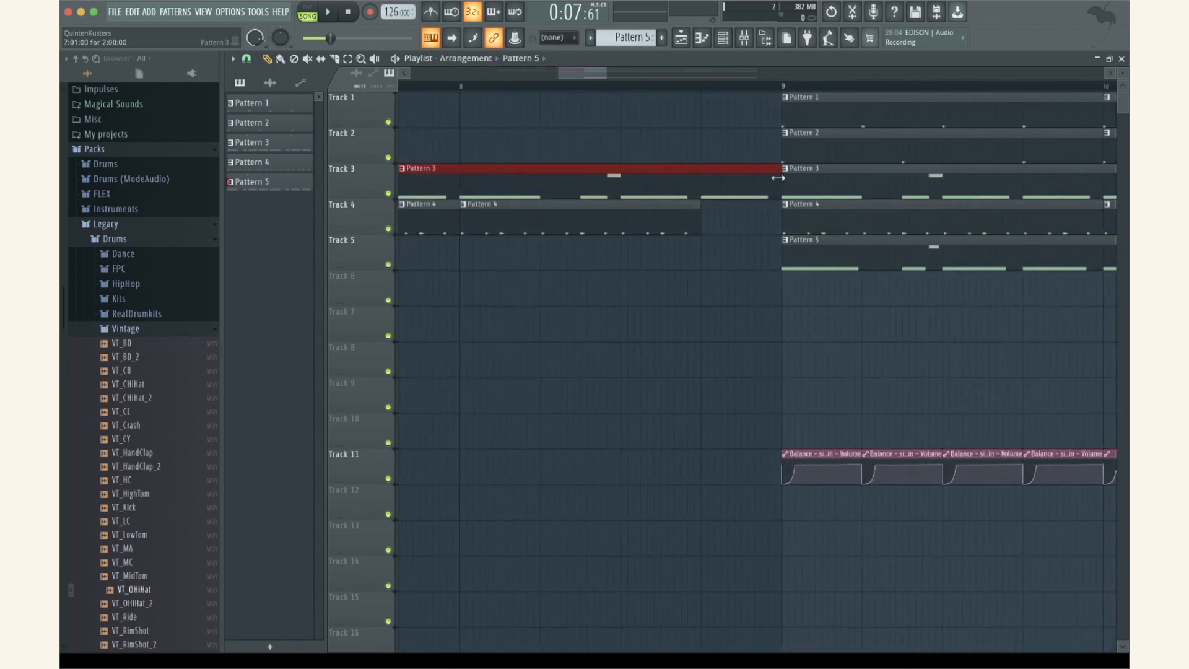
left_click_drag(774, 177, 670, 179)
Copy the first four Pattern 1 clips on Track 1 to bar 5
scroll(606, 145, "down", 4)
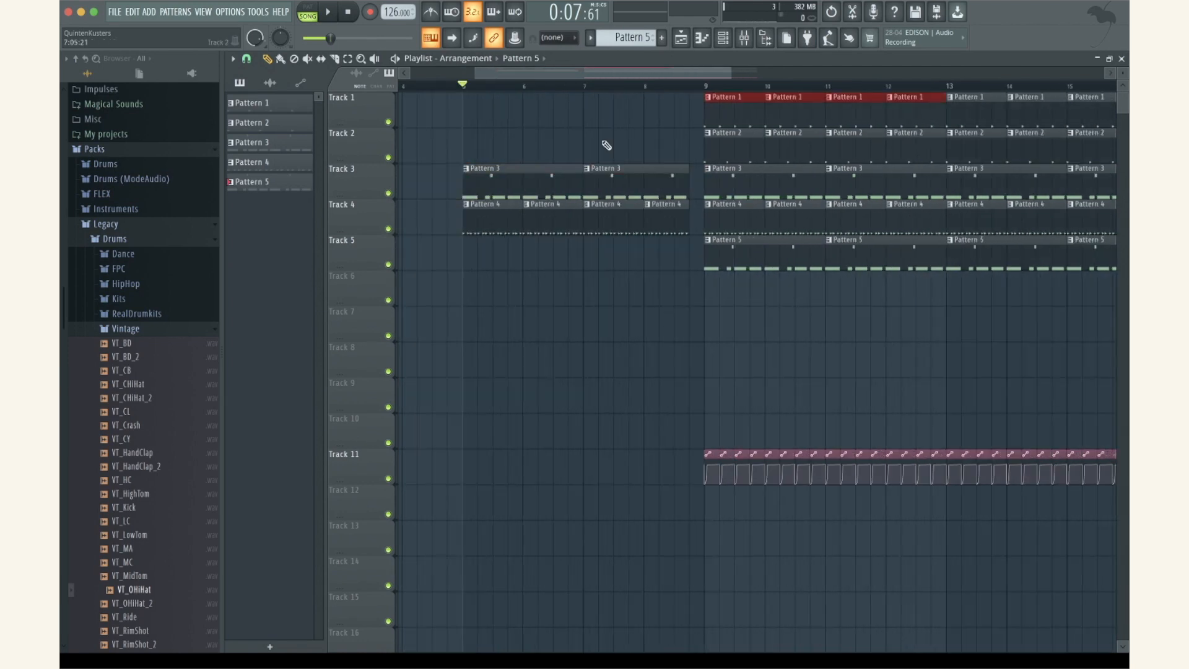
key("super+v")
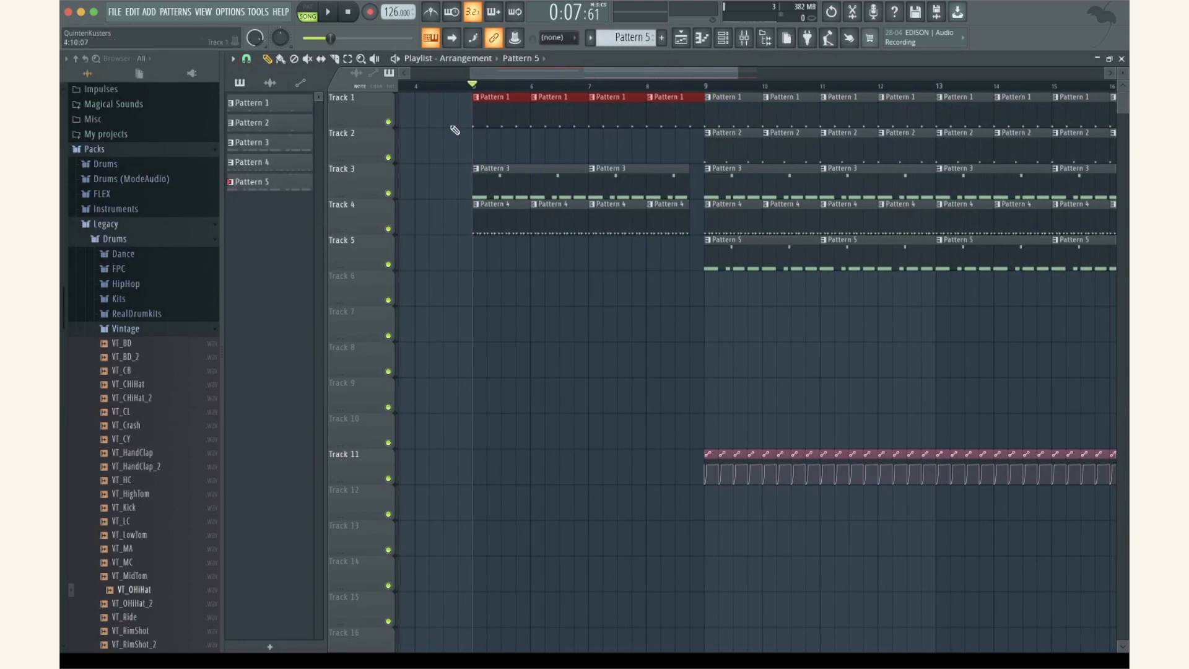
Make the Pattern 1 clip at bar 5 unique and delete the other three pasted copies
left_click(476, 98)
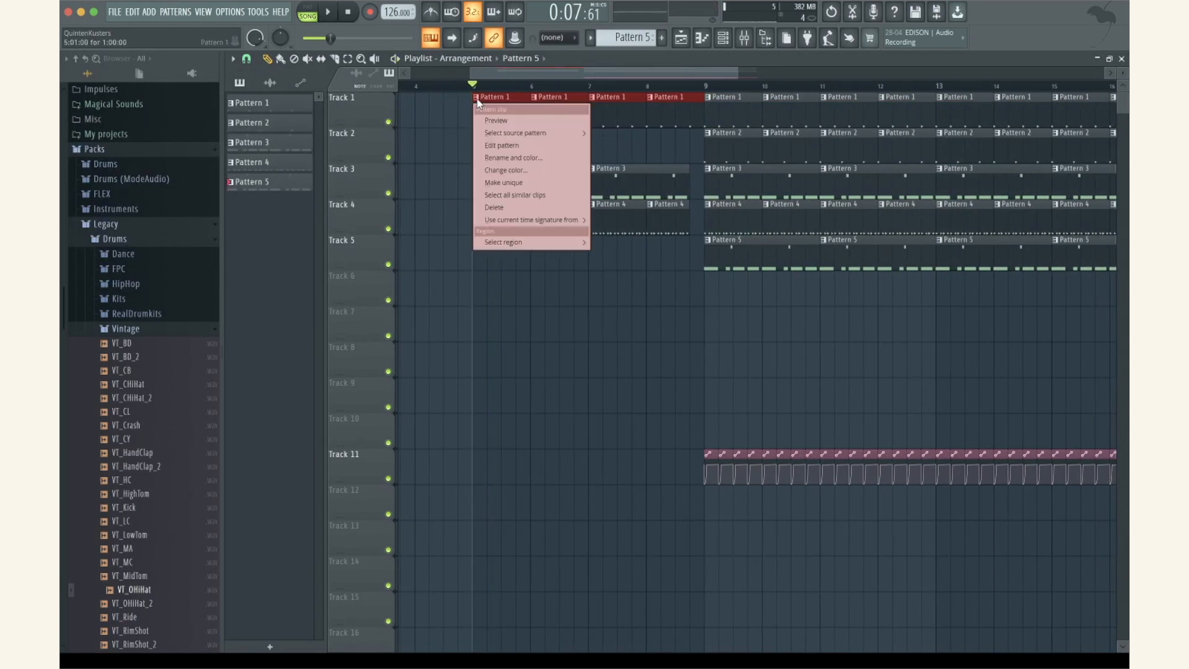
left_click(512, 181)
key("Delete")
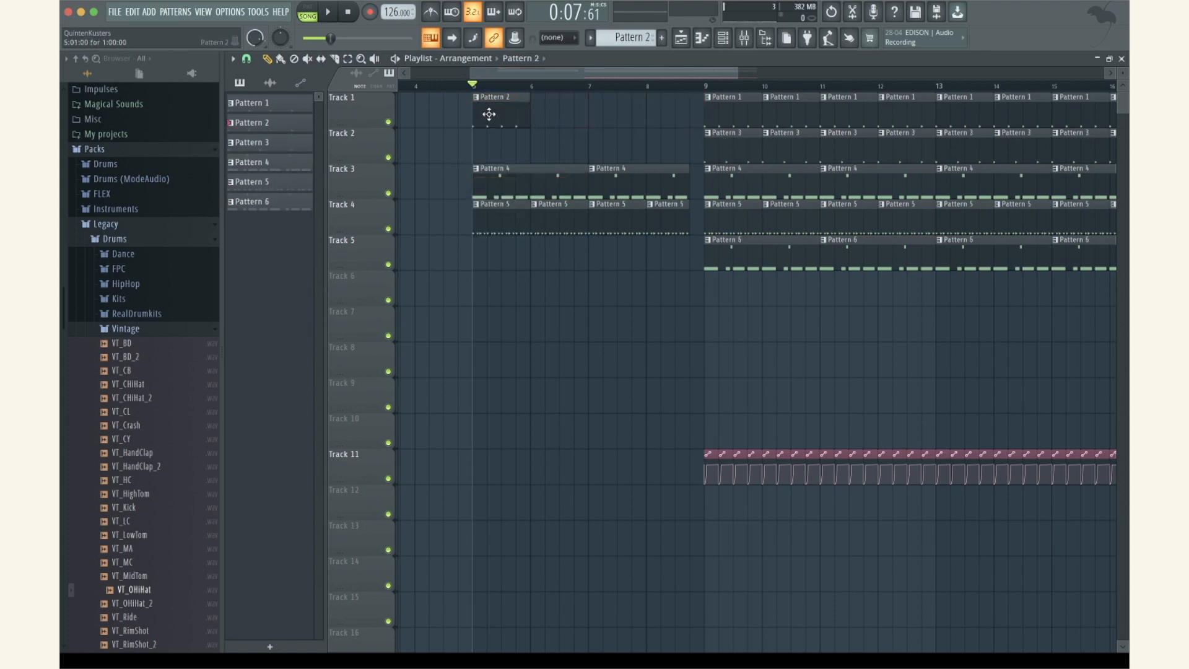
Select the Pattern 2 clip at bar 5, open the channel rack and ignore the posture check reminder
left_click(530, 119)
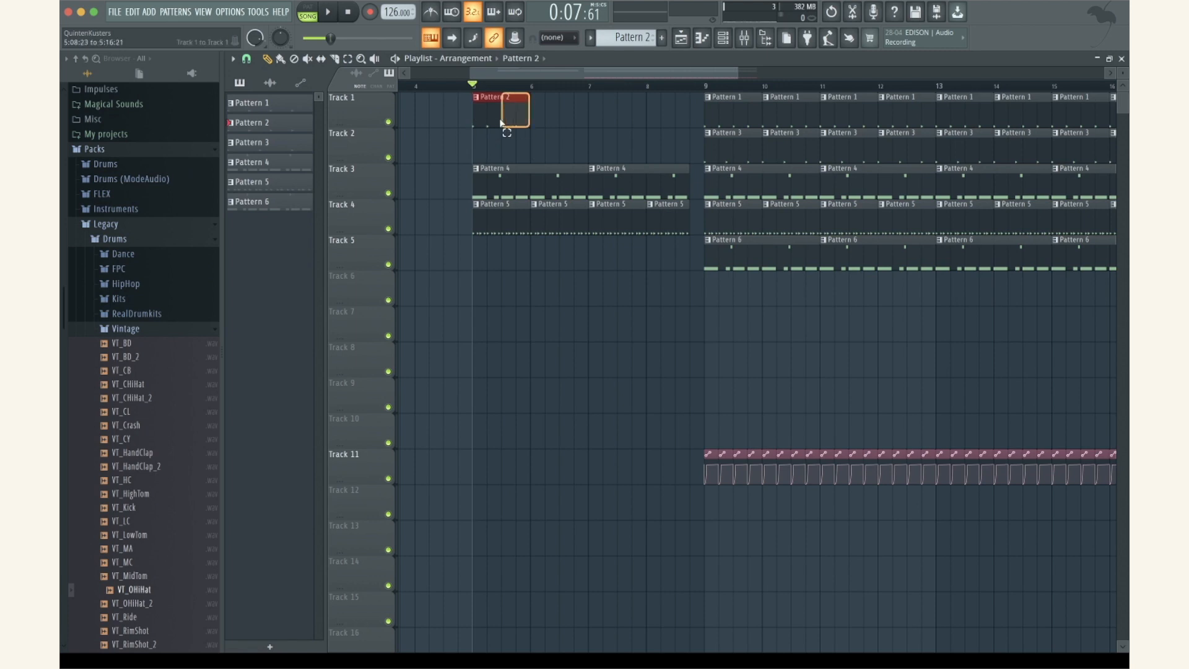
left_click(723, 39)
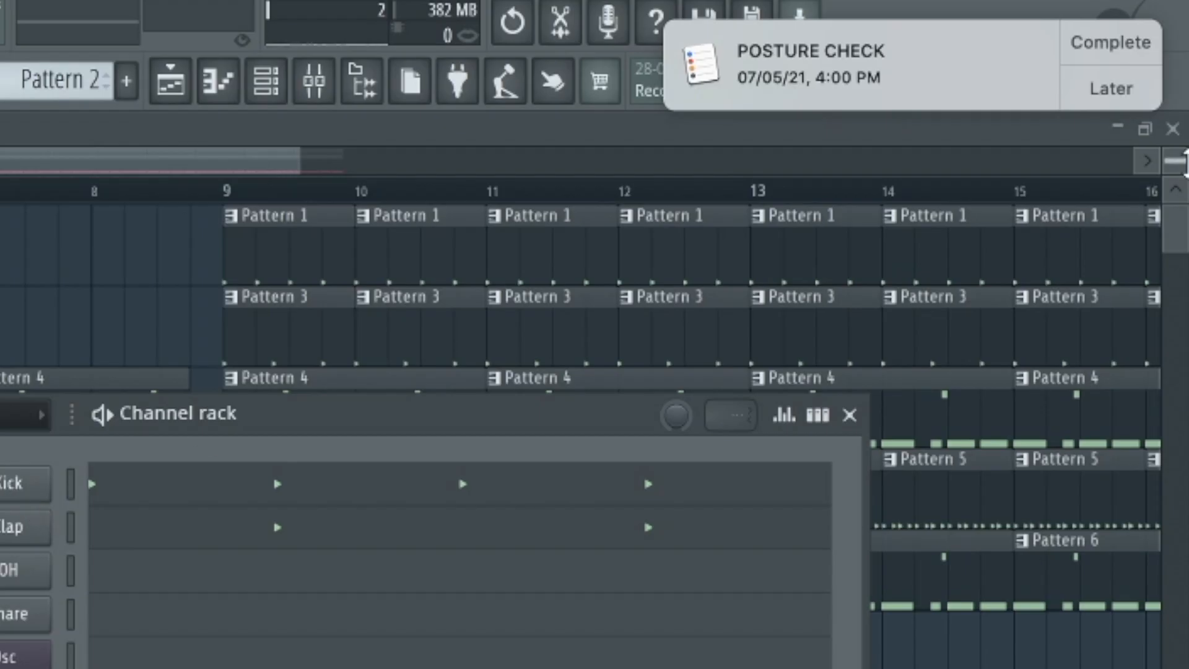
left_click(1111, 88)
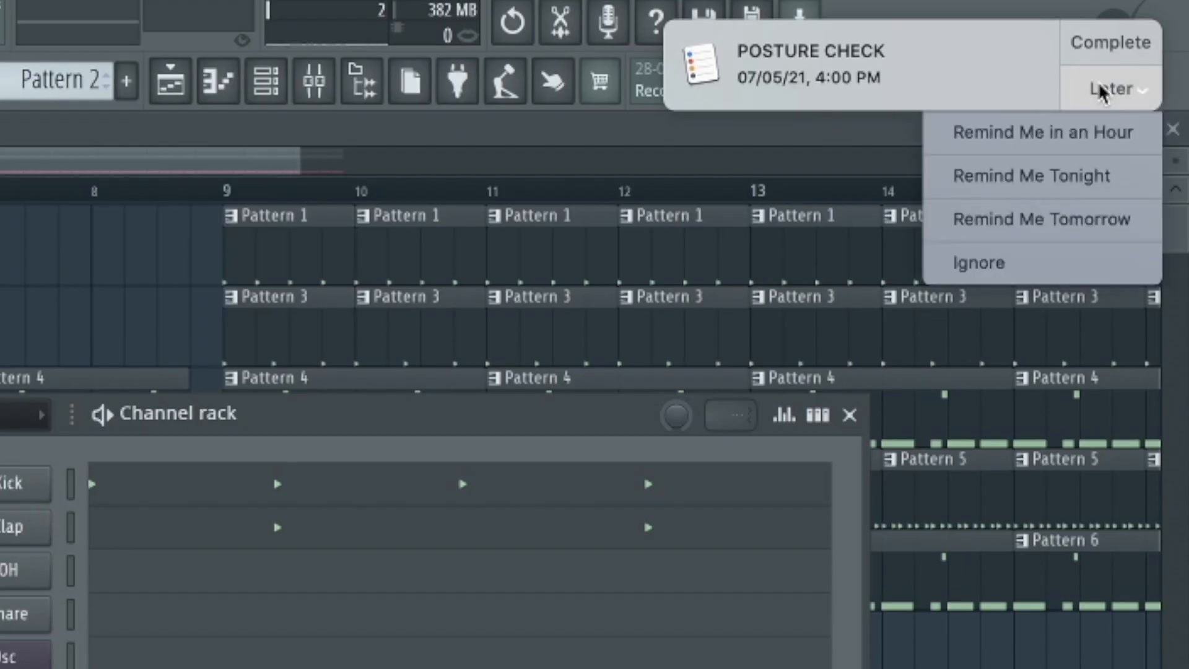
left_click(945, 265)
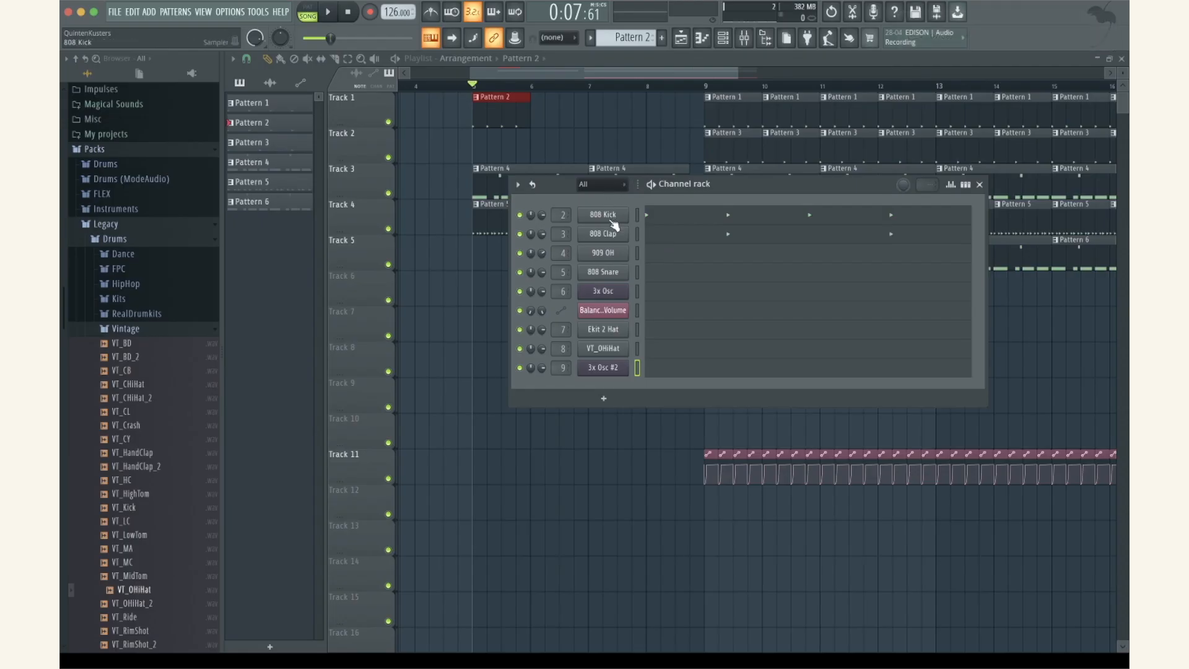
Cut the 808 Kick steps from Pattern 2 and close the channel rack
right_click(611, 220)
left_click(782, 217)
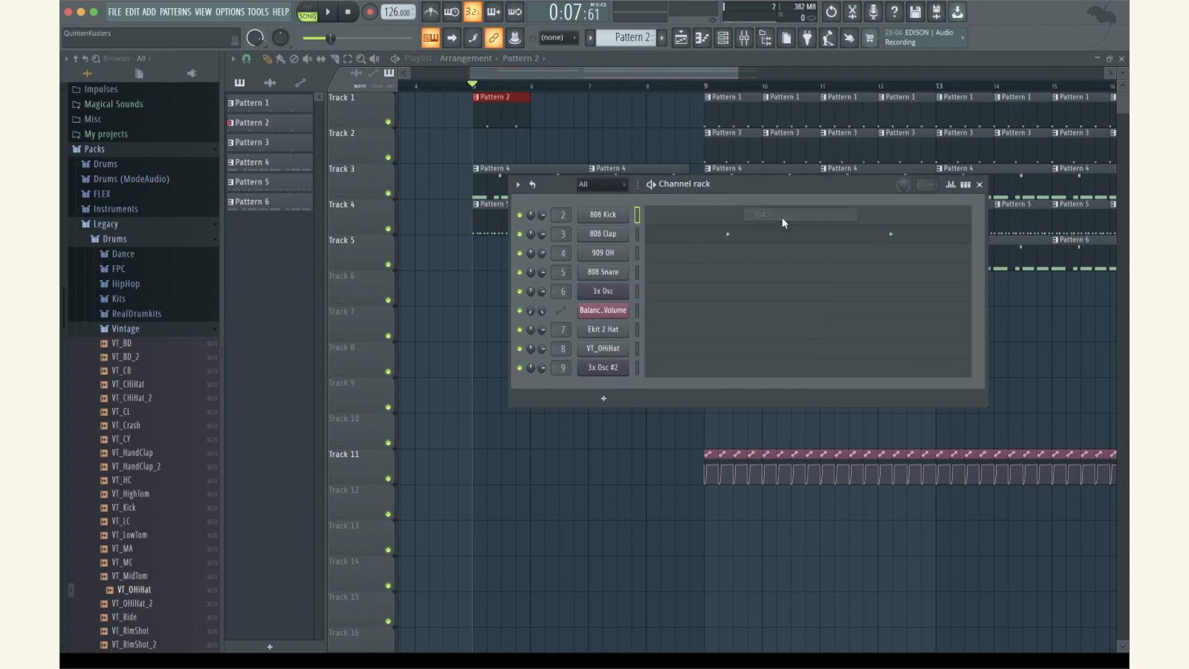
left_click(980, 185)
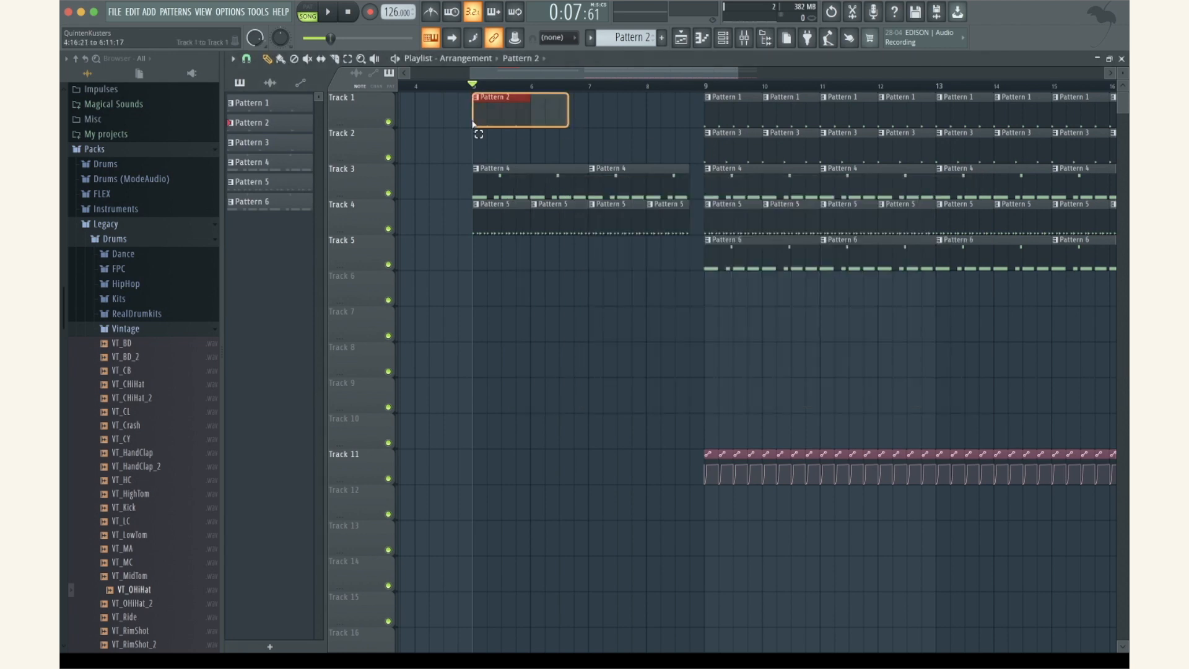
Duplicate the Pattern 2 clip three times to fill bars 5 to 8 on Track 1 and play the arrangement
key("ctrl+b")
key("ctrl+b")
key("ctrl+b")
key("space")
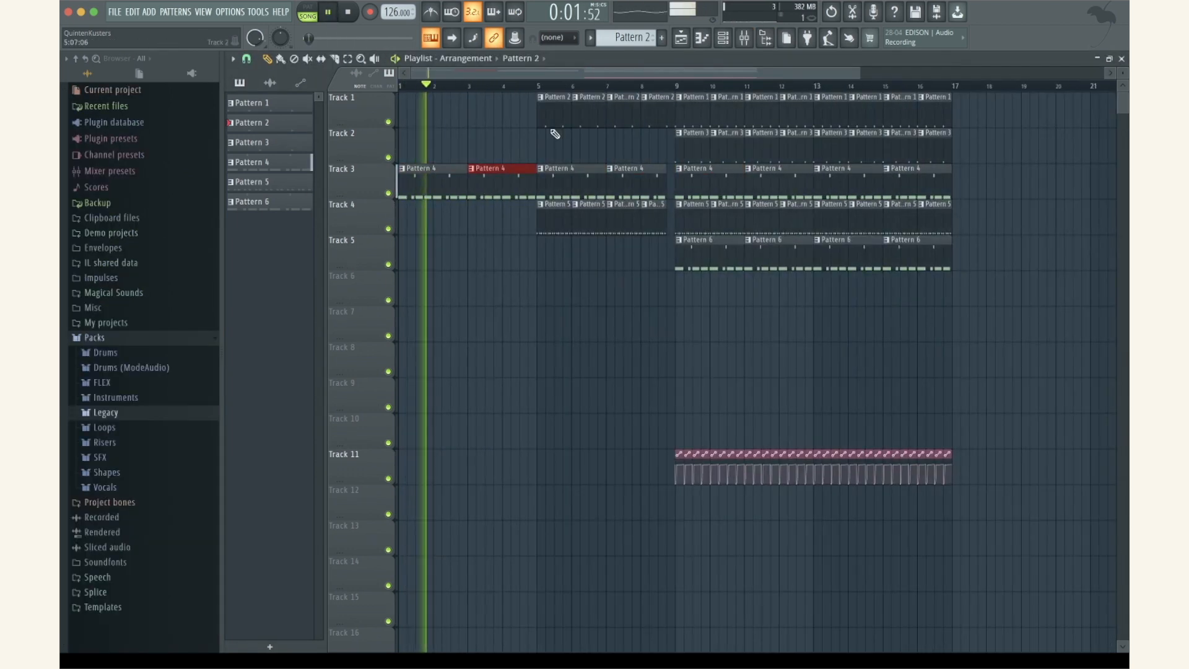
Start Pattern 7 on Track 6 and fill its 808 Snare channel on every 2 steps
scroll(624, 34, "down", 4)
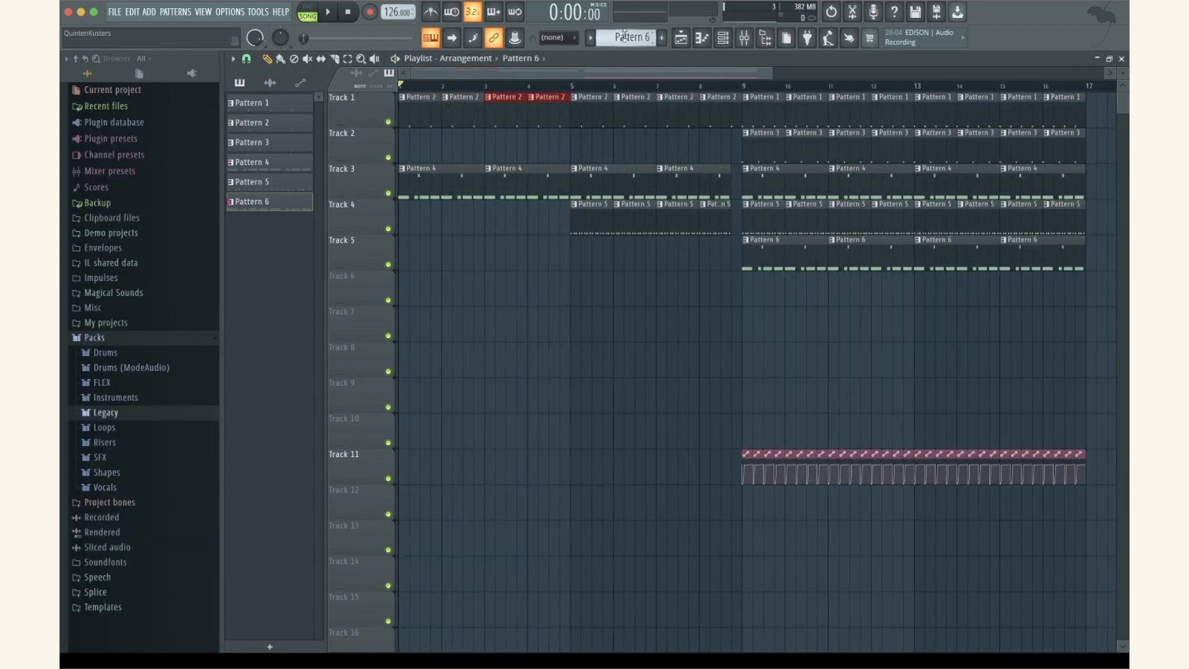
scroll(624, 34, "down", 1)
left_click(722, 38)
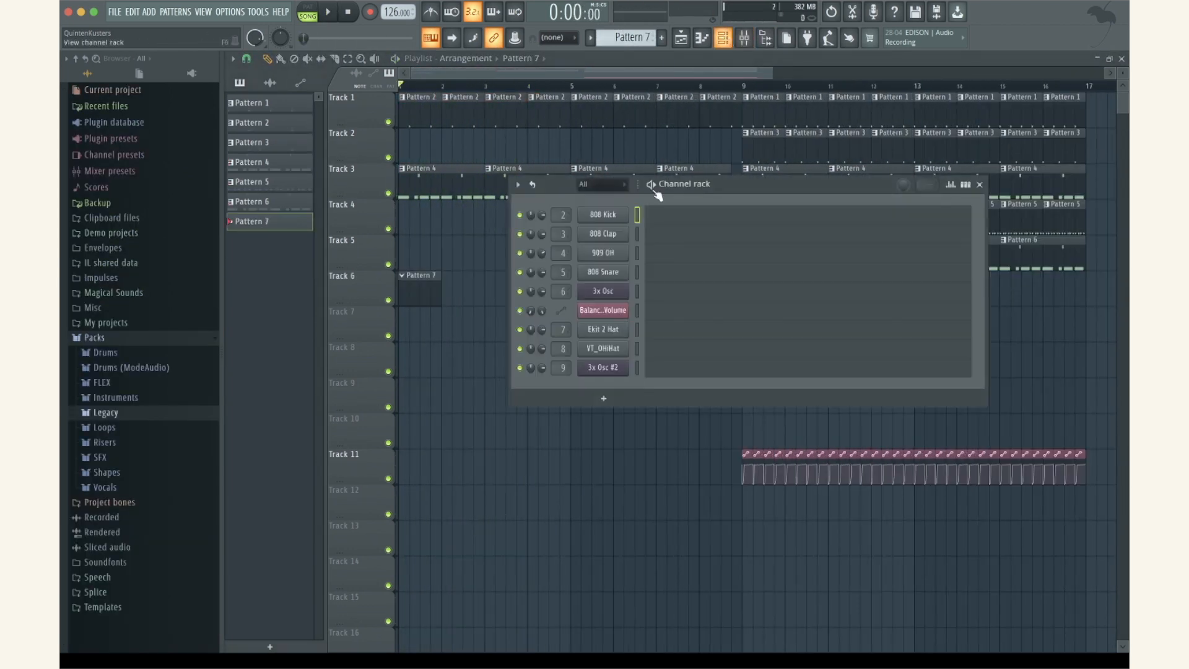
left_click(637, 273)
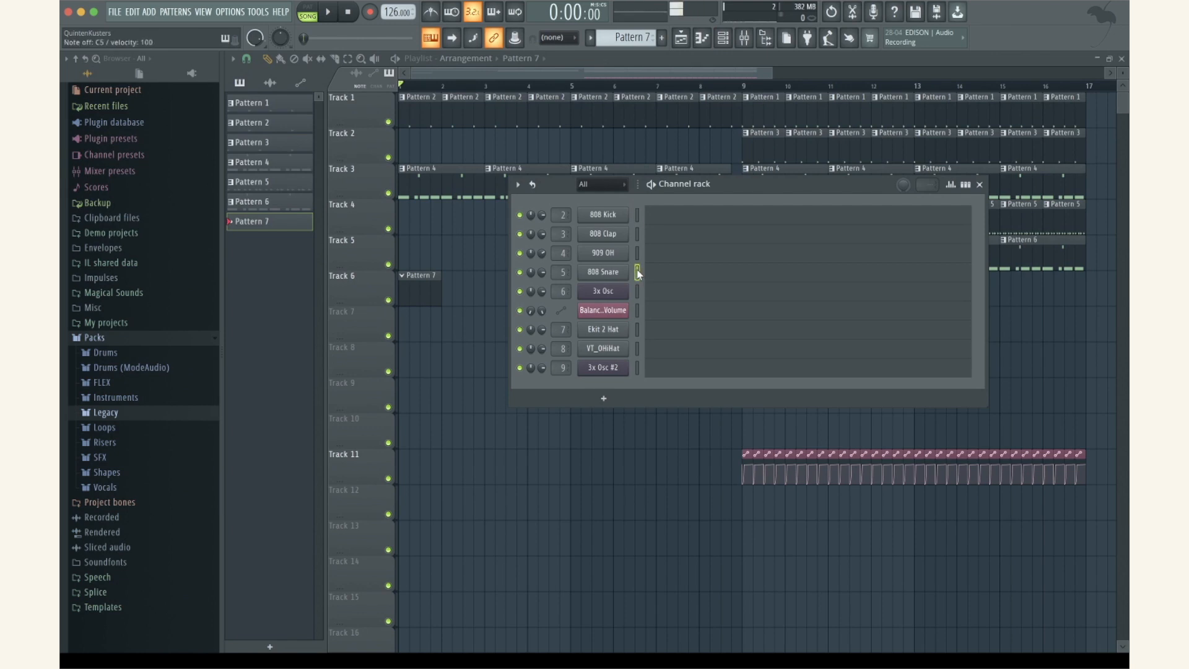
right_click(620, 278)
mouse_move(694, 285)
left_click(782, 315)
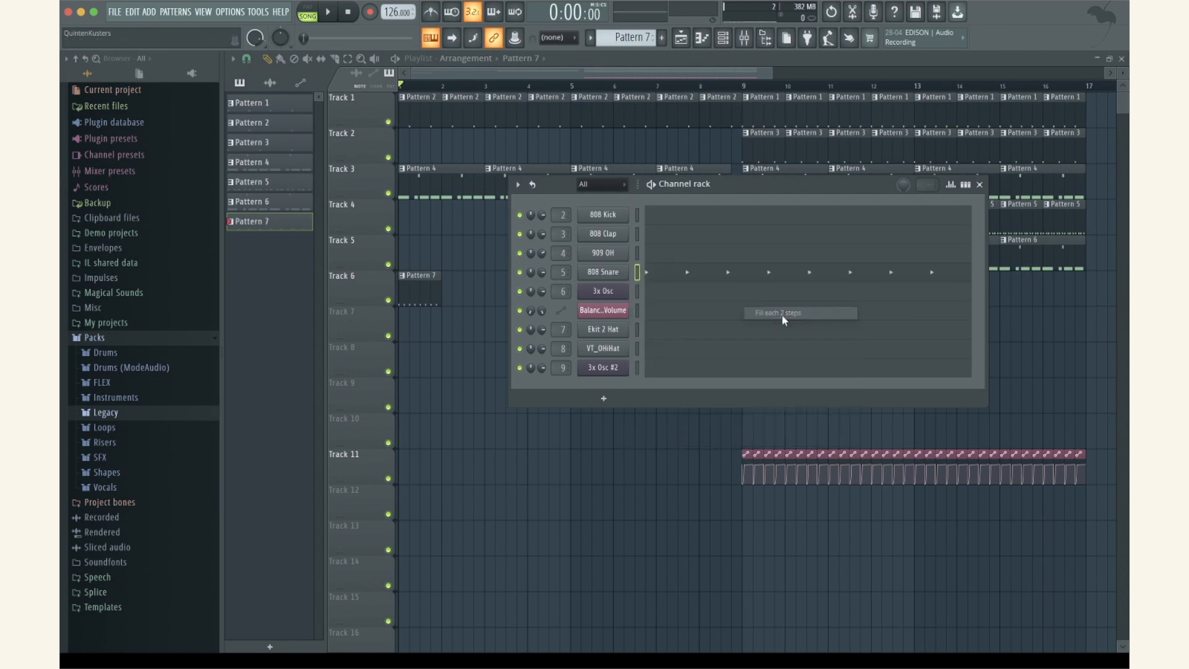
Open the 808 Snare notes of Pattern 7 in the piano roll and duplicate them after the originals
left_click(652, 185)
left_click(672, 270)
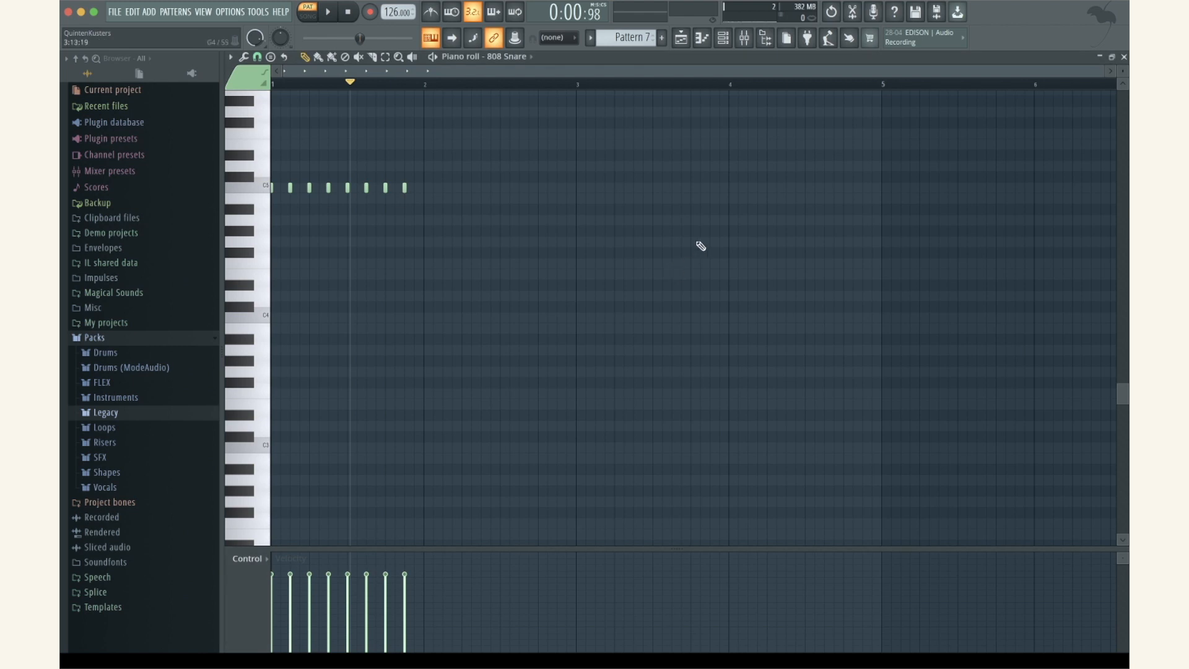
scroll(262, 206, "up", 8)
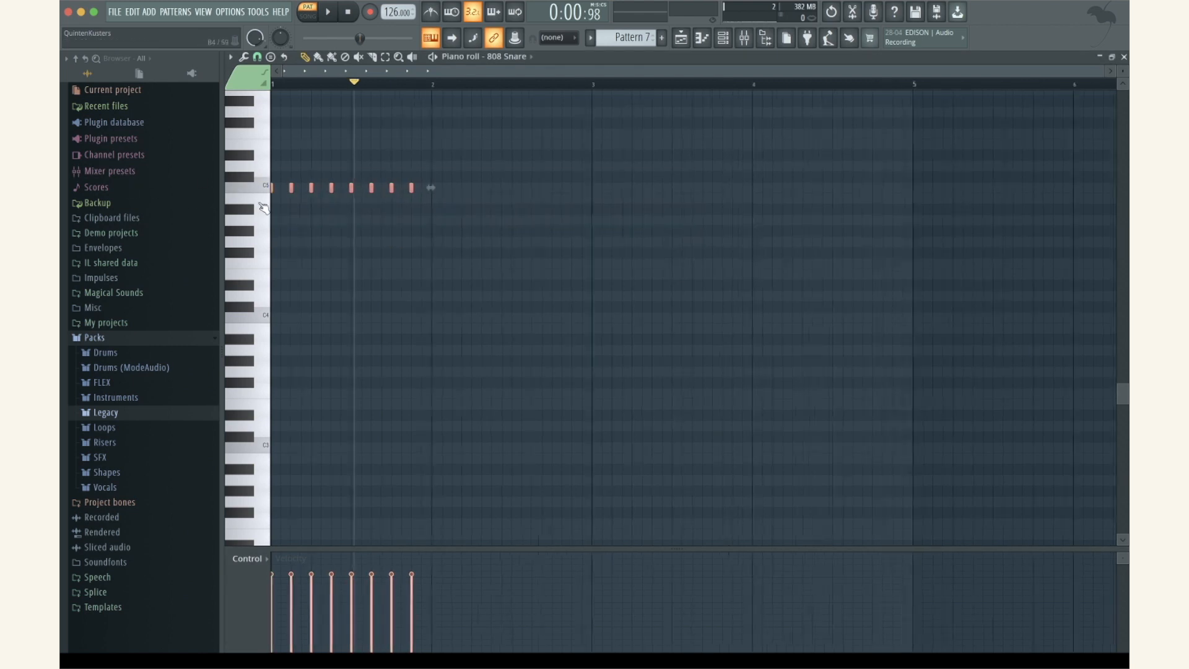
key("ctrl+b")
Turn off snapping, shift every second snare note slightly later at a lower velocity, and audition the pattern
left_click(257, 57)
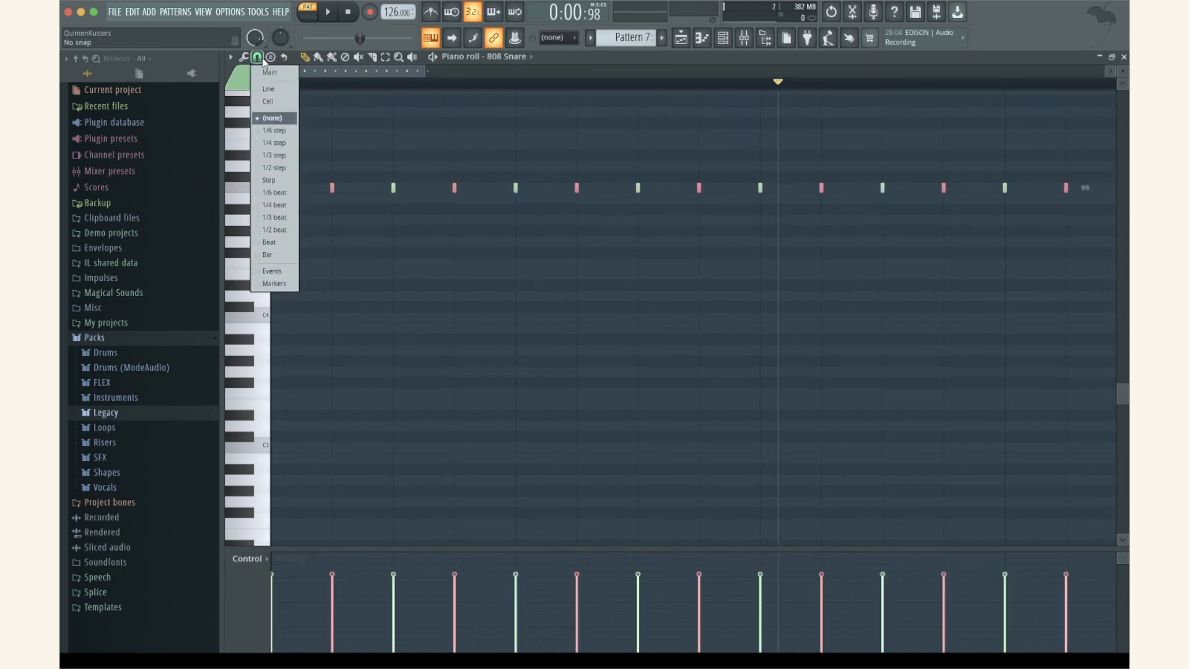
left_click(271, 117)
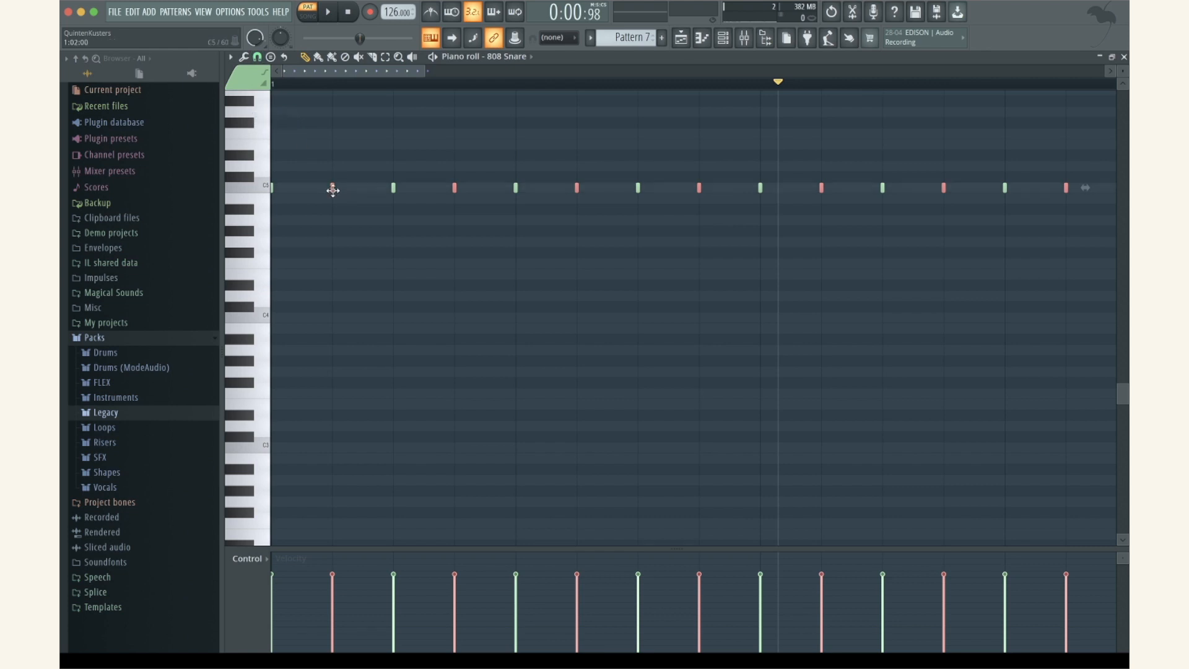
left_click_drag(333, 190, 360, 190)
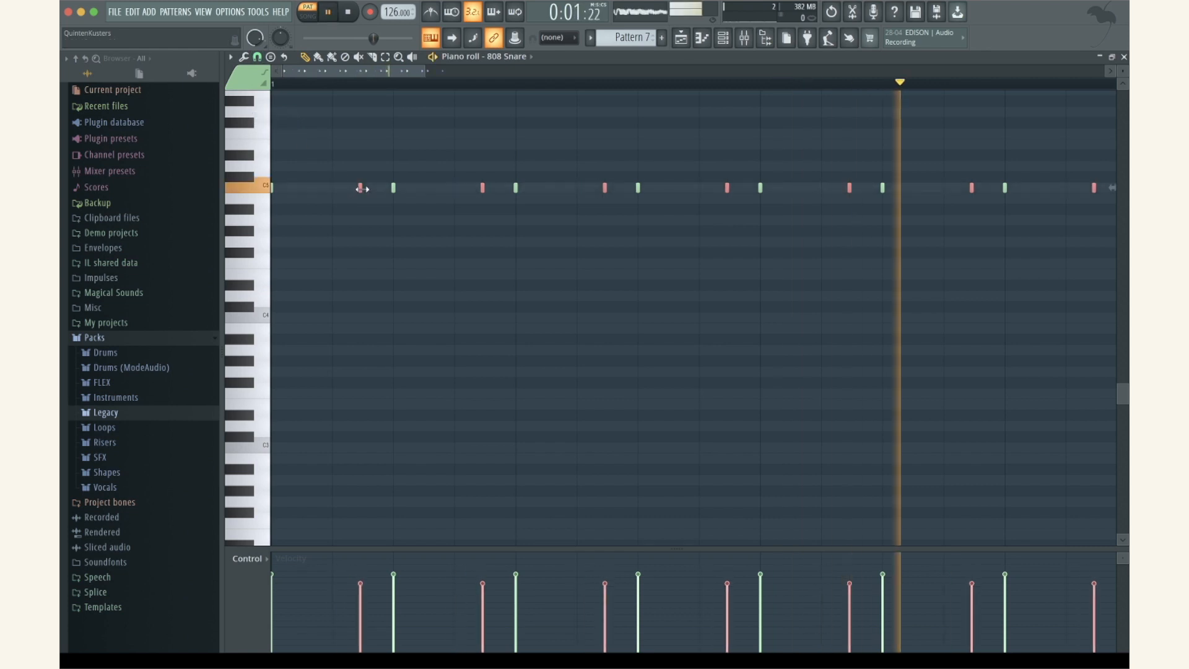
key("space")
key("l")
Repeat the Pattern 7 clip along Track 6 to the end of the intro in bar 8 and play the arrangement
key("F5")
left_click(400, 86)
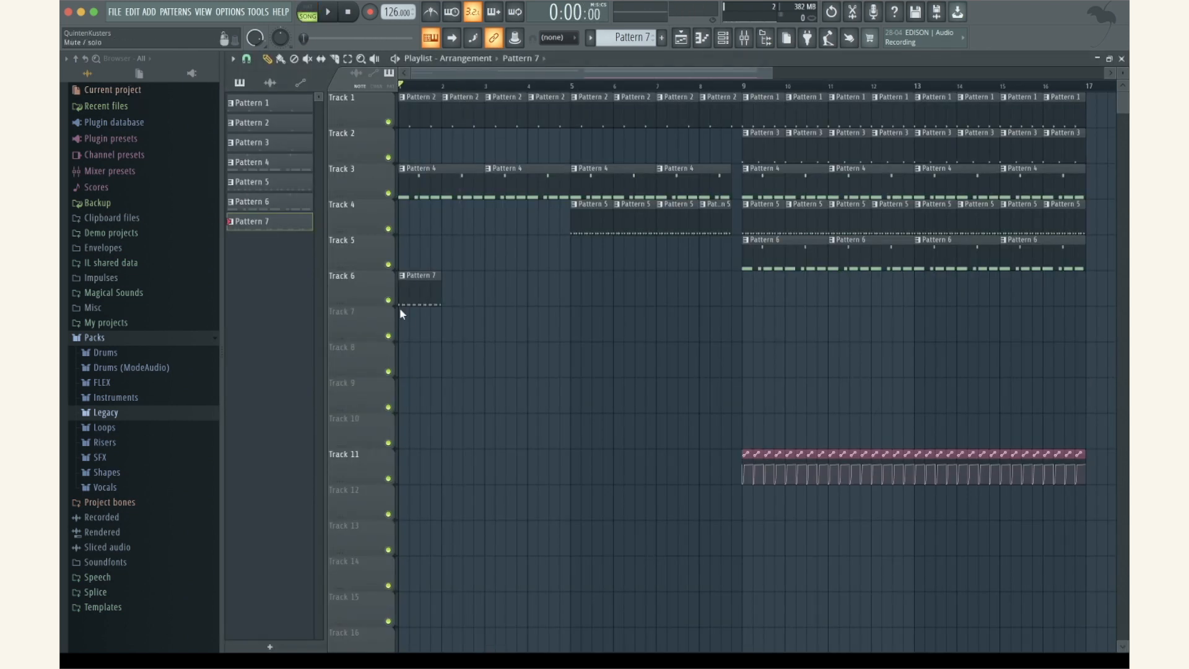
key("space")
left_click(448, 297)
mouse_move(401, 300)
left_mouse_down()
mouse_move(697, 300)
mouse_move(751, 325)
mouse_move(684, 291)
left_mouse_up()
scroll(750, 324, "up", 4)
scroll(683, 292, "down", 5)
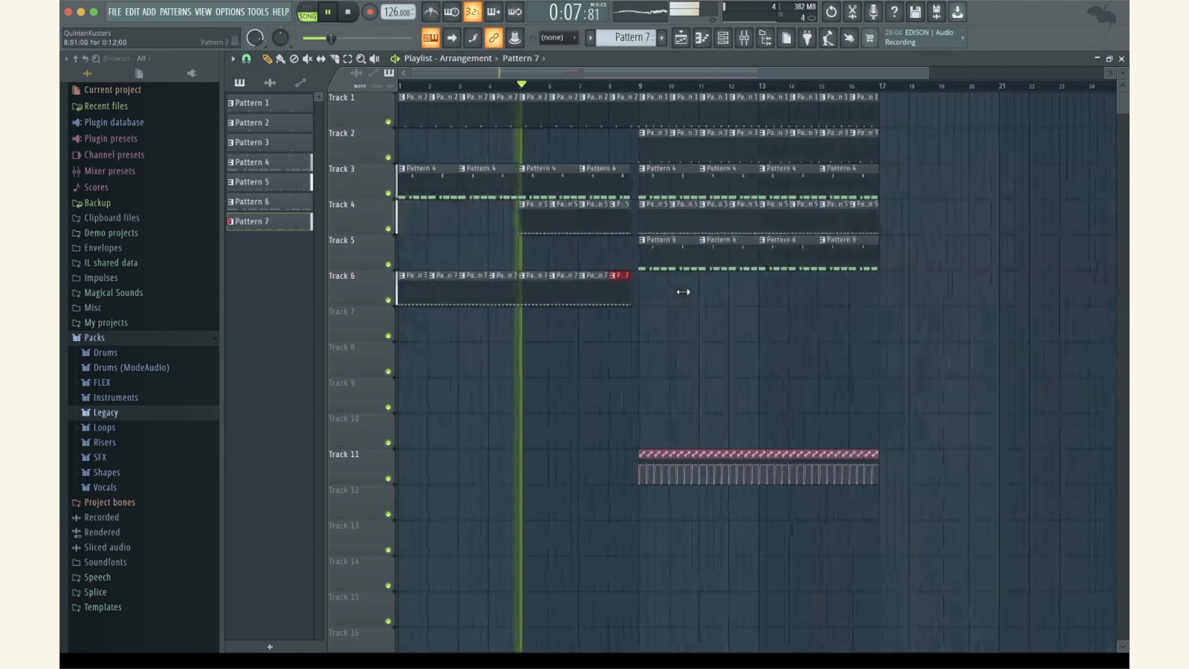
key("space")
Rename mixer inserts 2 to 5 as kick, clap, hihat and snare
left_click(754, 48)
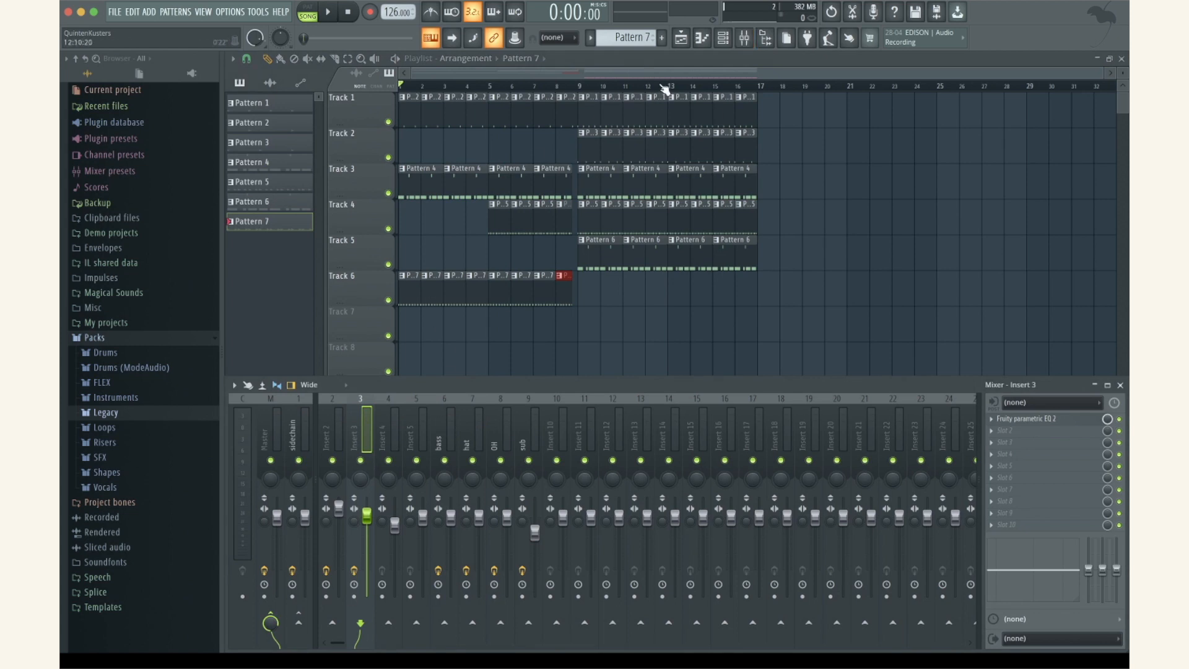
right_click(423, 408)
left_click(477, 309)
type("snare")
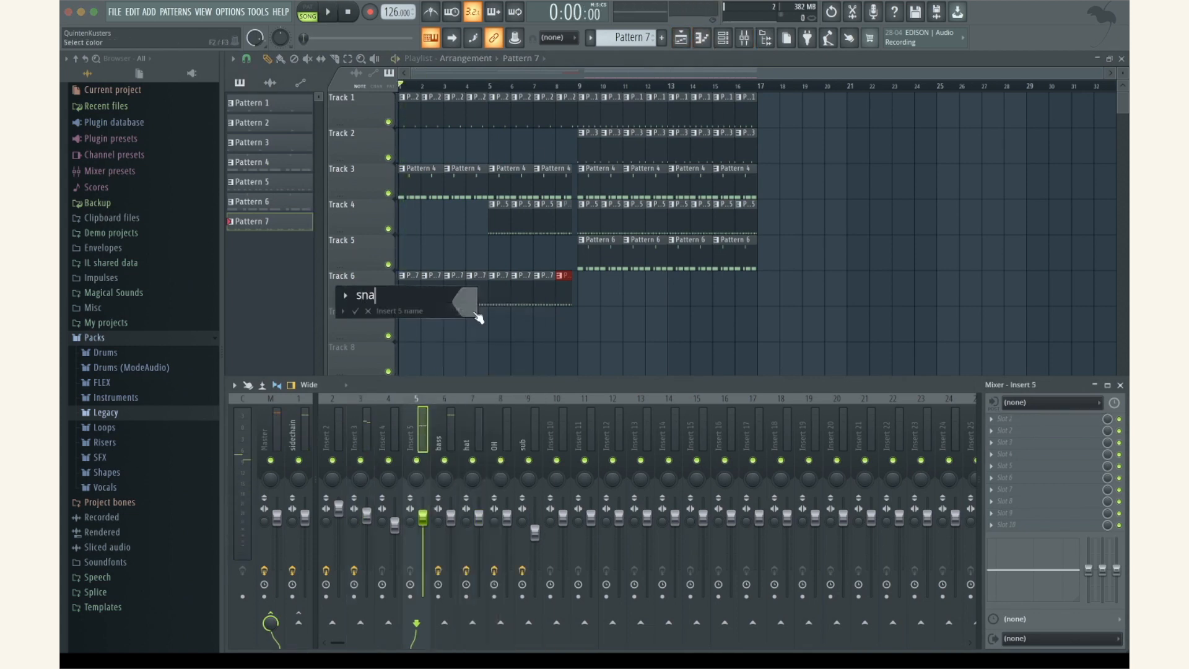
key("Return")
right_click(332, 429)
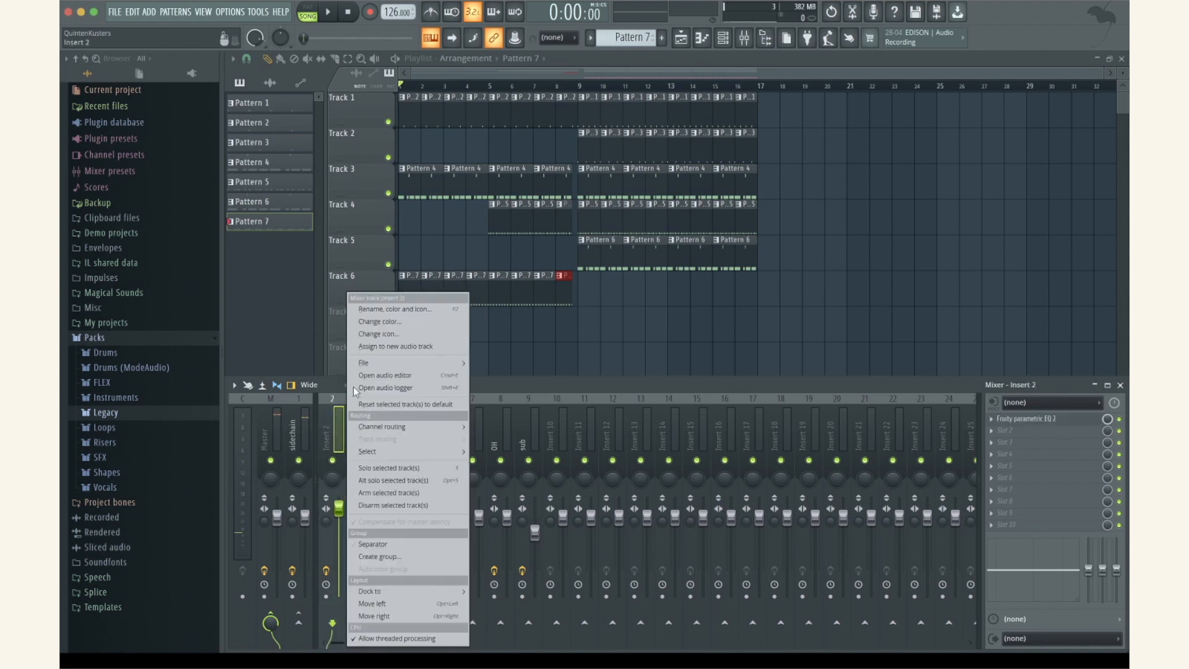
left_click(404, 308)
type("kick")
key("Return")
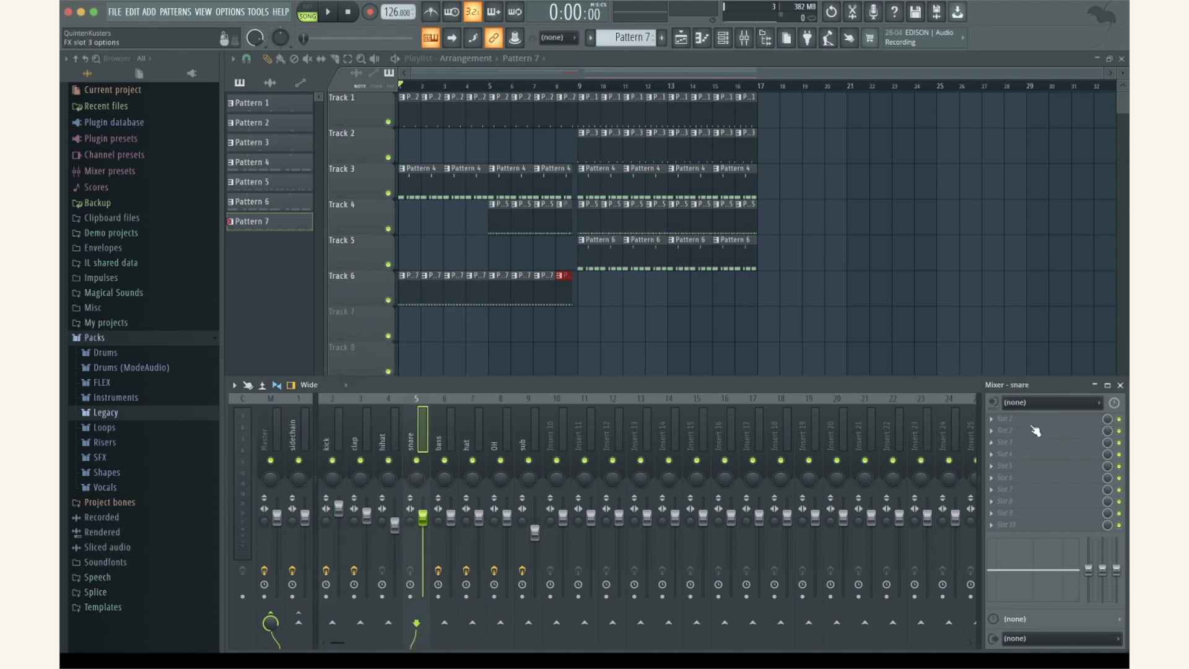
Add Fruity Parametric EQ 2 to the snare mixer track and make band 1 a high pass with Steep 8 order
left_click(1032, 418)
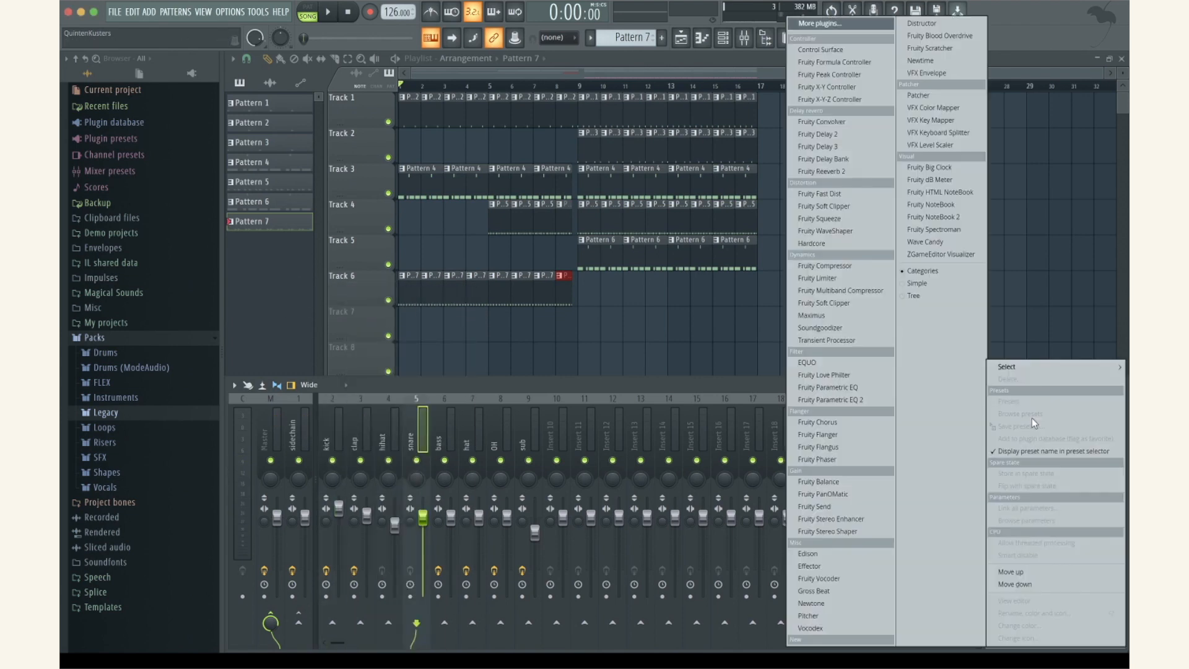
left_click(894, 403)
right_click(352, 256)
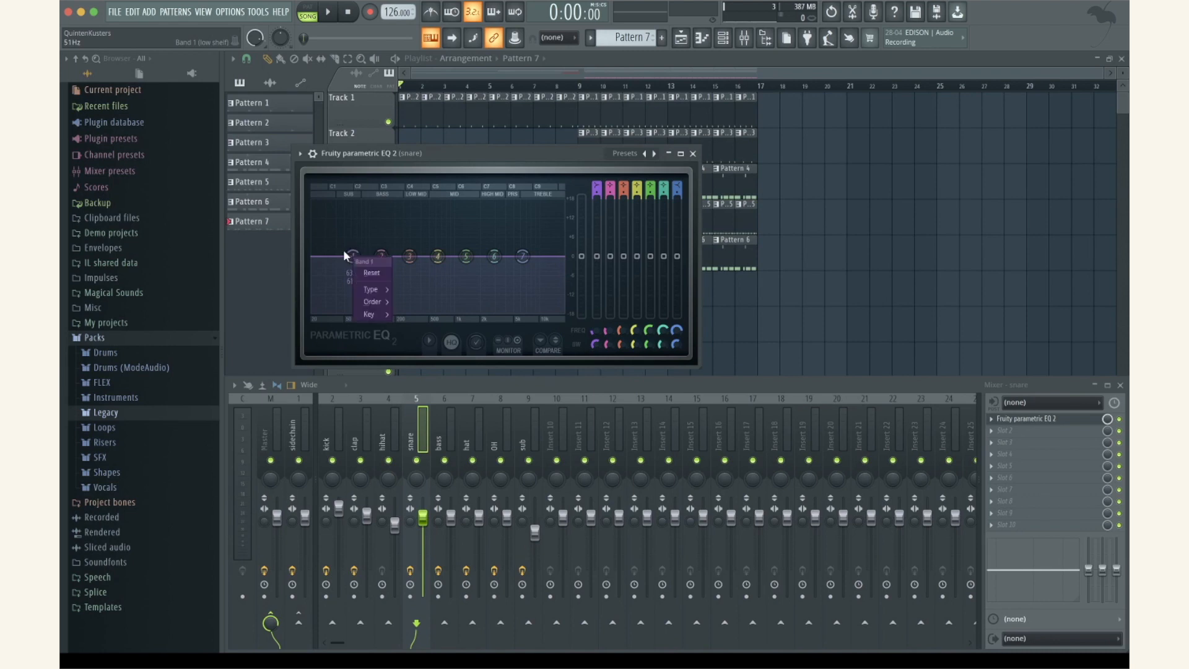
mouse_move(381, 290)
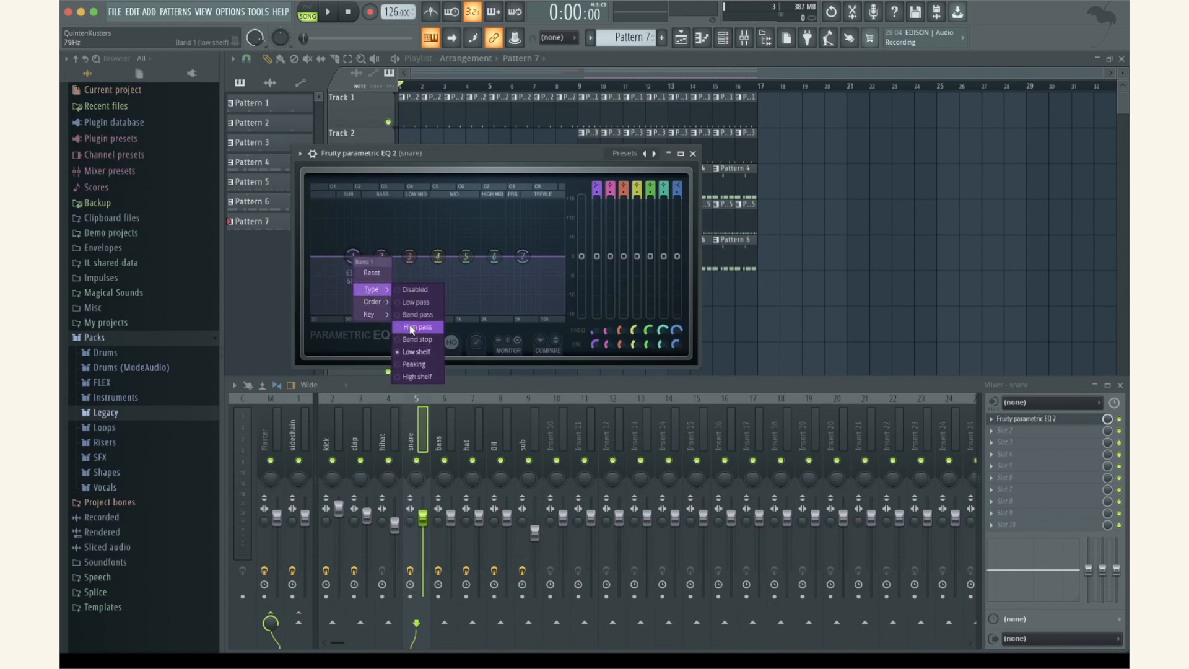
left_click(413, 328)
mouse_move(379, 303)
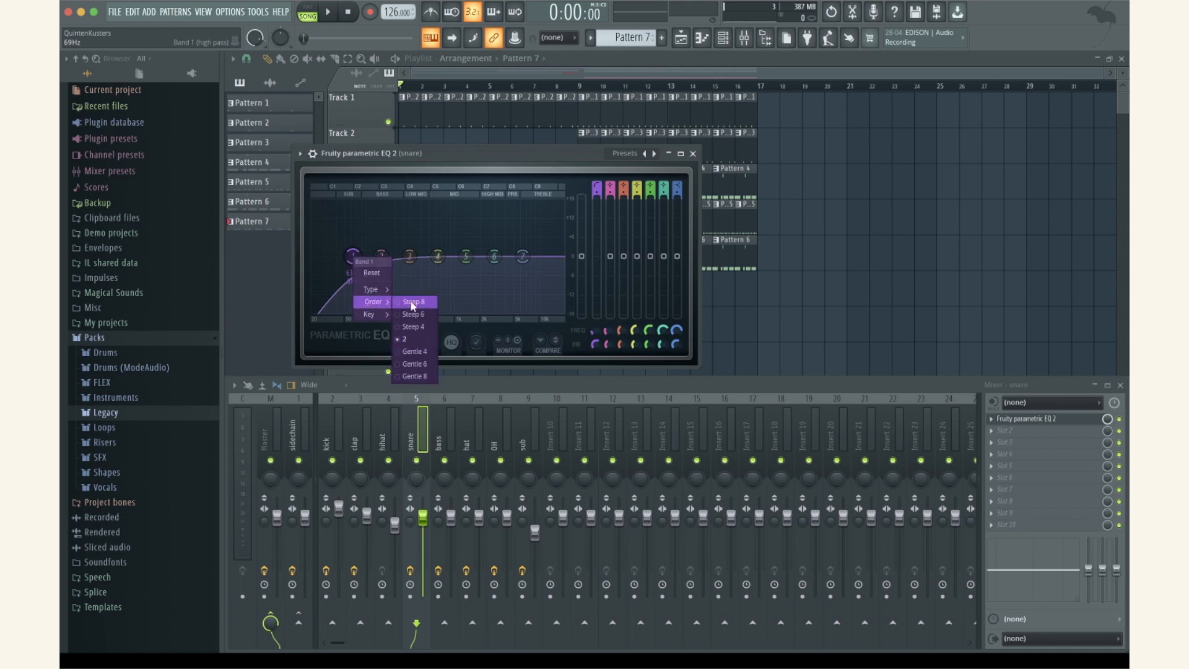
left_click(412, 341)
Create an automation clip for the snare EQ's band 1 frequency, and close the EQ and mixer
right_click(358, 259)
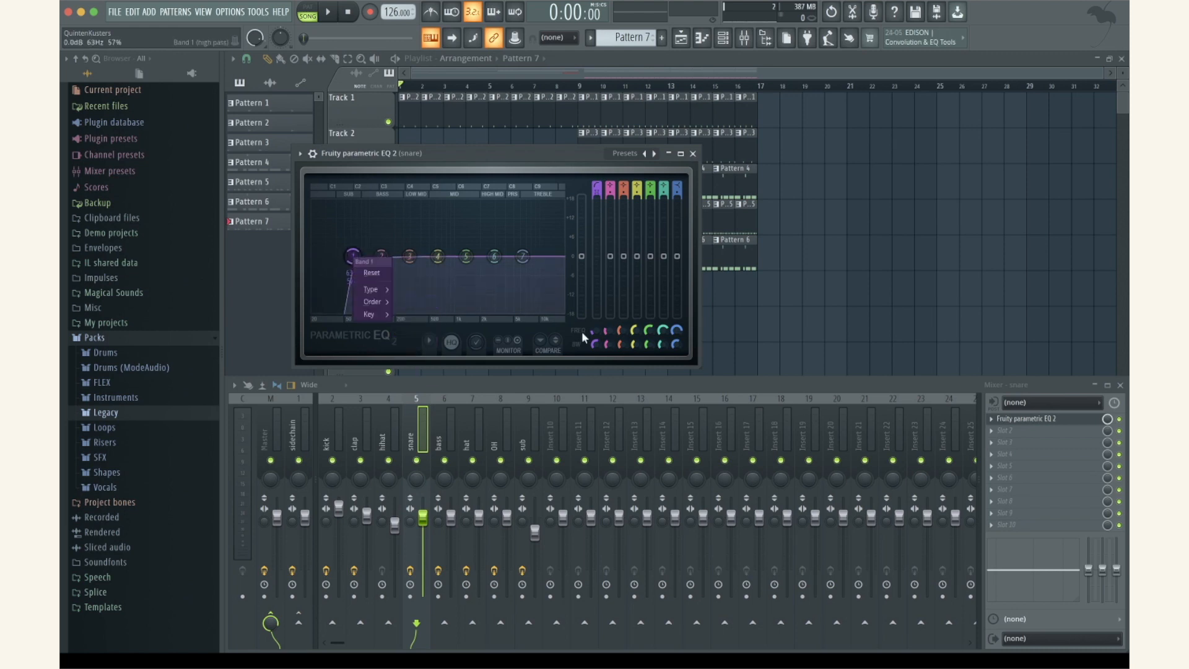
left_click(581, 332)
left_click_drag(592, 330, 592, 332)
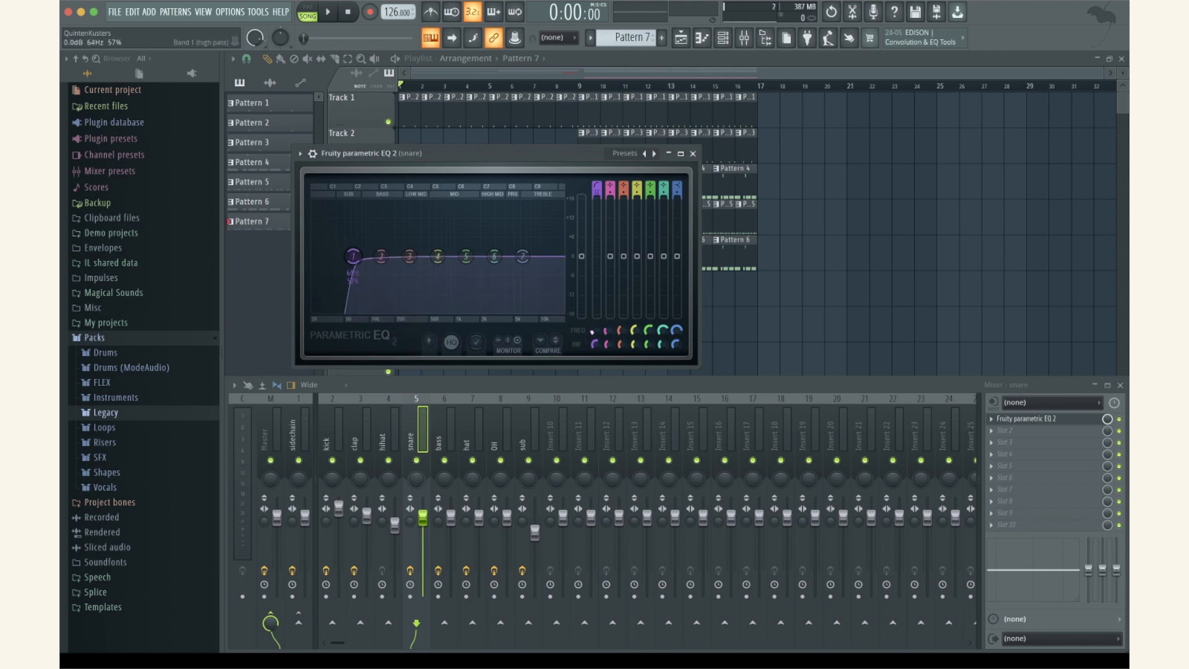
right_click(592, 333)
left_click(637, 417)
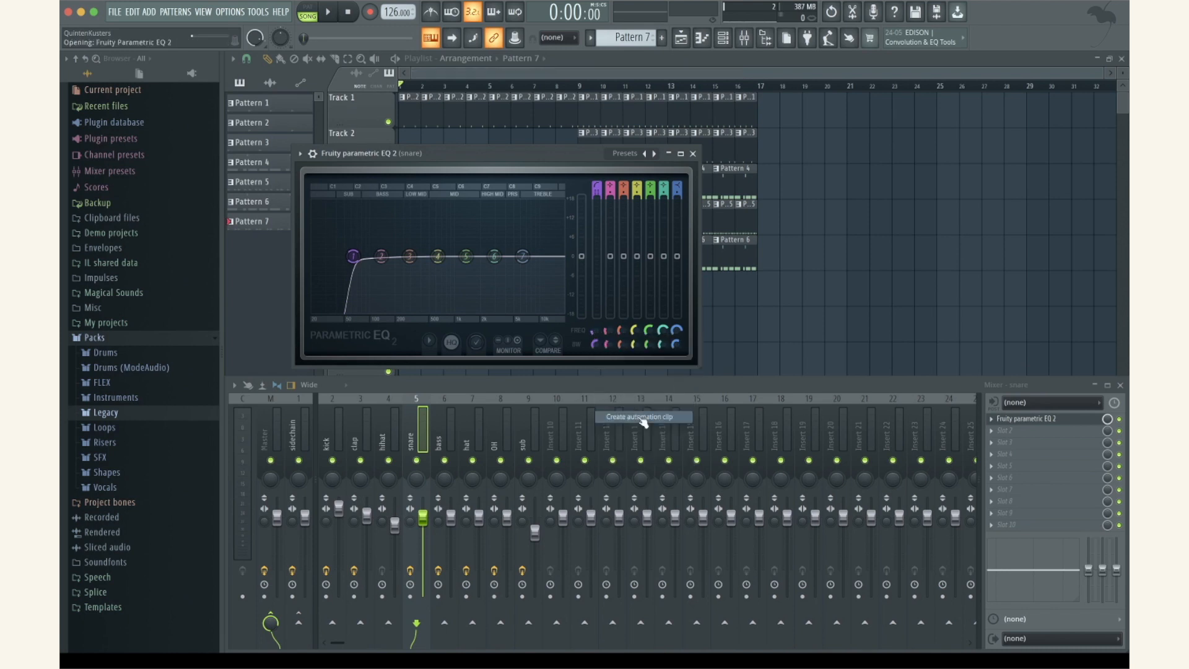
left_click(693, 154)
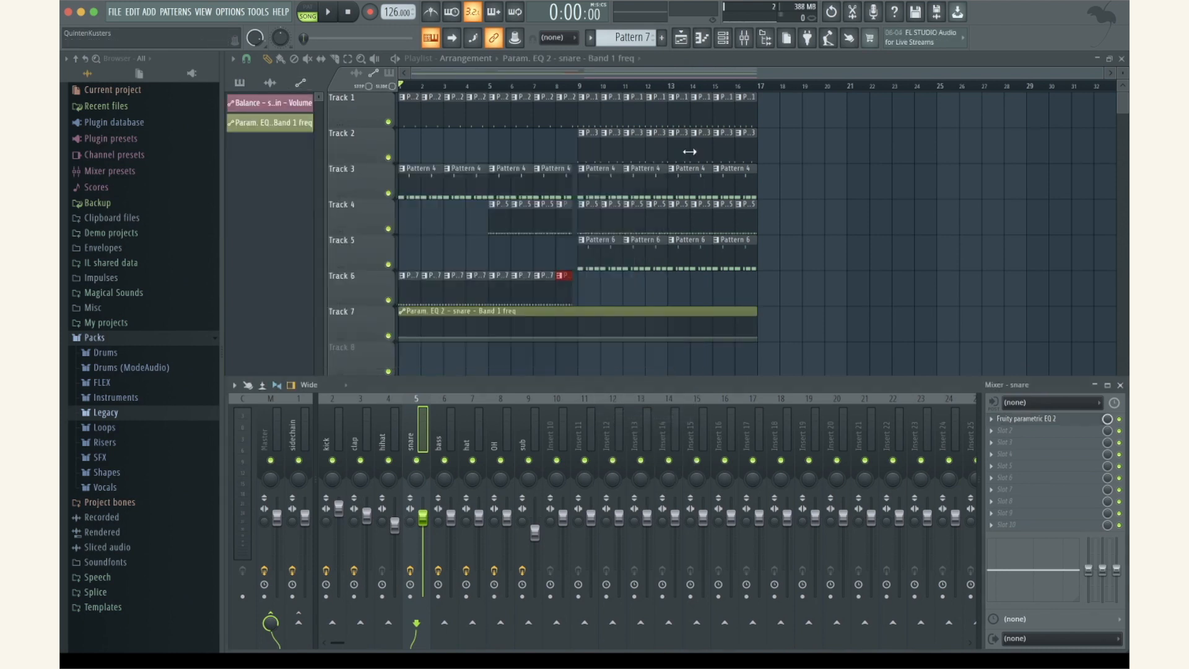
key("F9")
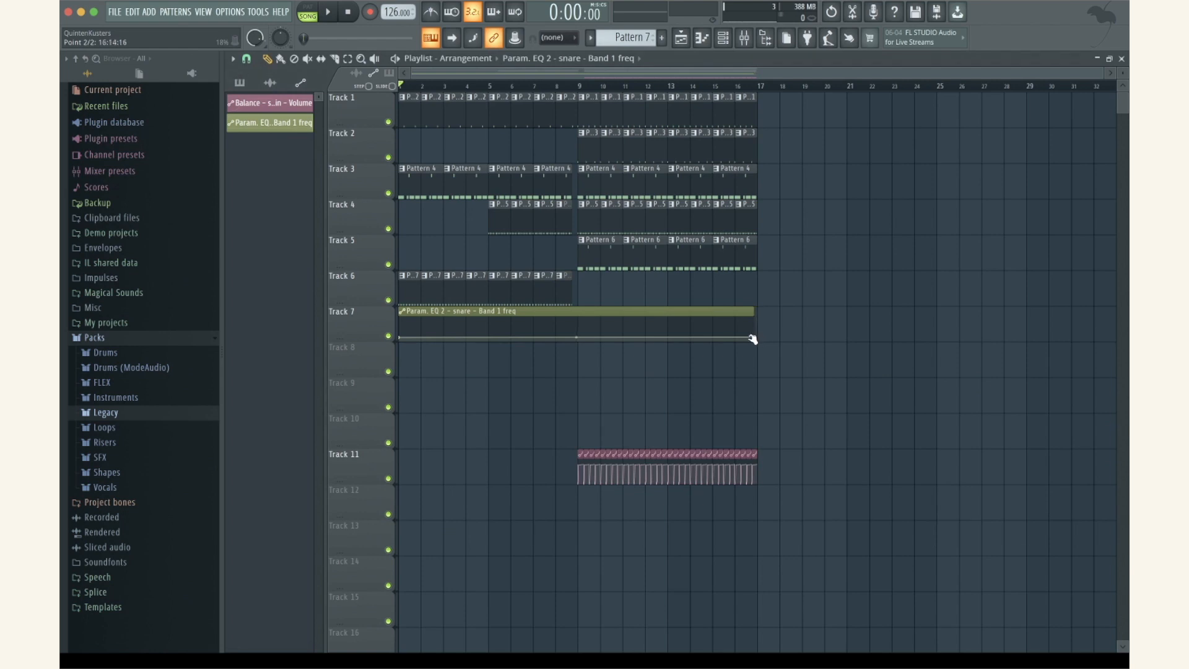
Shorten the snare EQ automation on Track 7 to the intro's end in bar 8, sloping from a raised start down to the minimum
left_click_drag(753, 339, 578, 344)
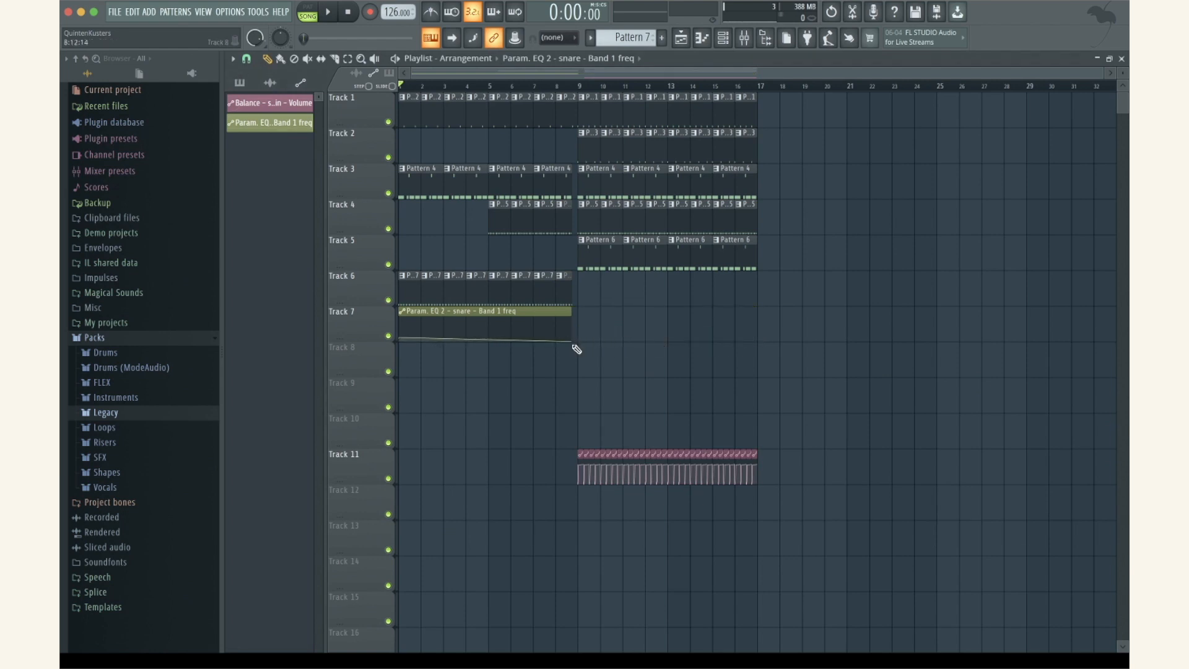
scroll(577, 349, "up", 5)
scroll(503, 285, "up", 4)
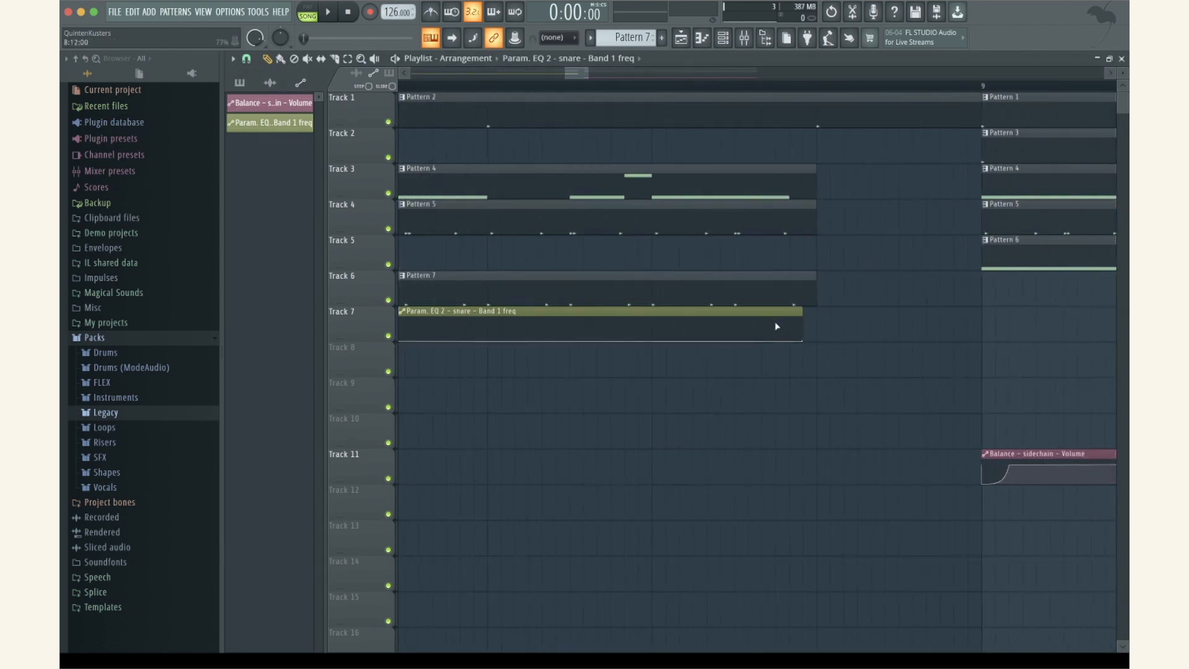
scroll(817, 345, "down", 8)
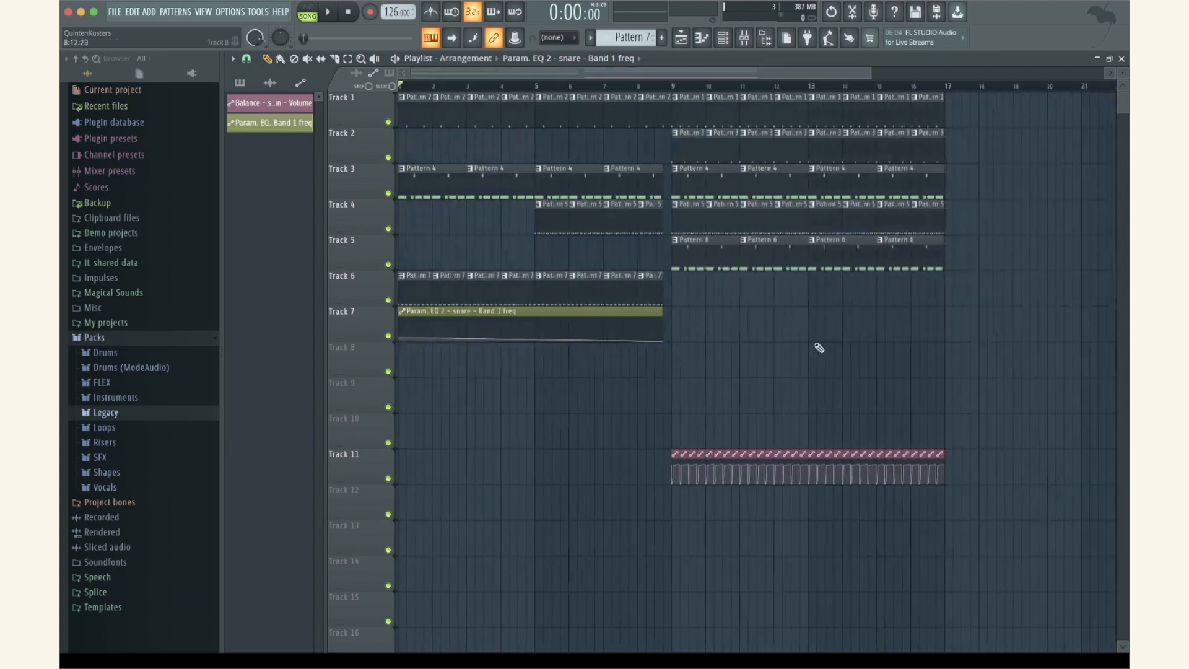
left_click_drag(400, 339, 399, 325)
scroll(398, 325, "down", 5)
Add Fruity Parametric EQ 2 to slot 5 of the bass mixer track and make band 1 a steep high pass
key("F9")
left_click(451, 447)
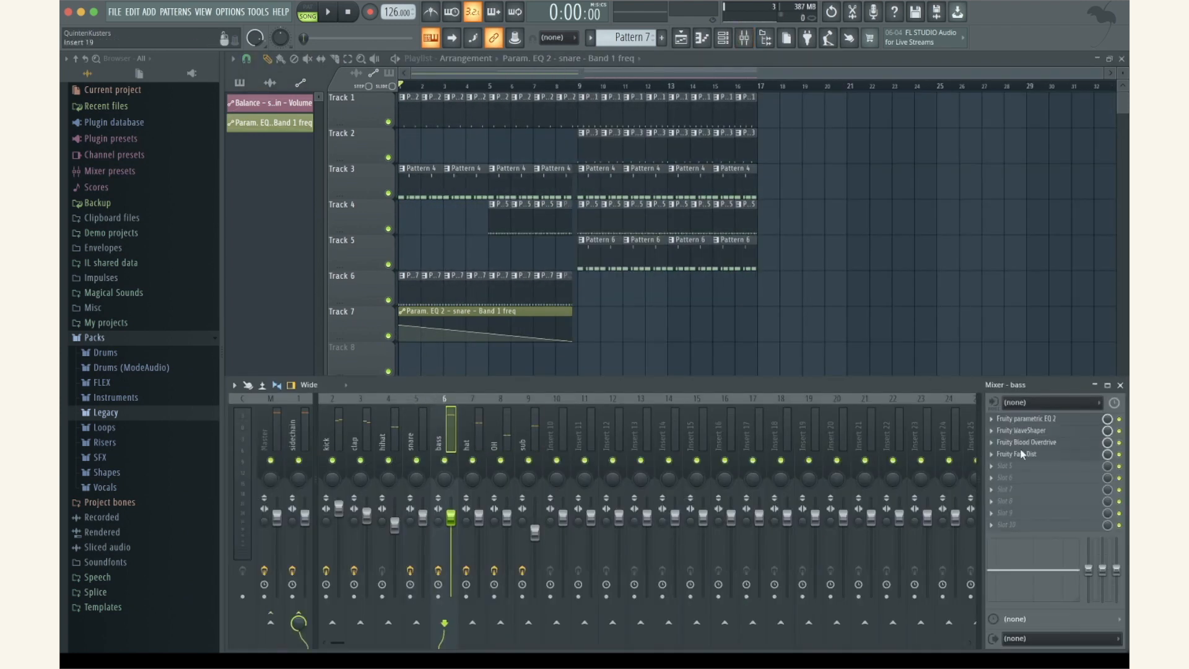
left_click(1020, 473)
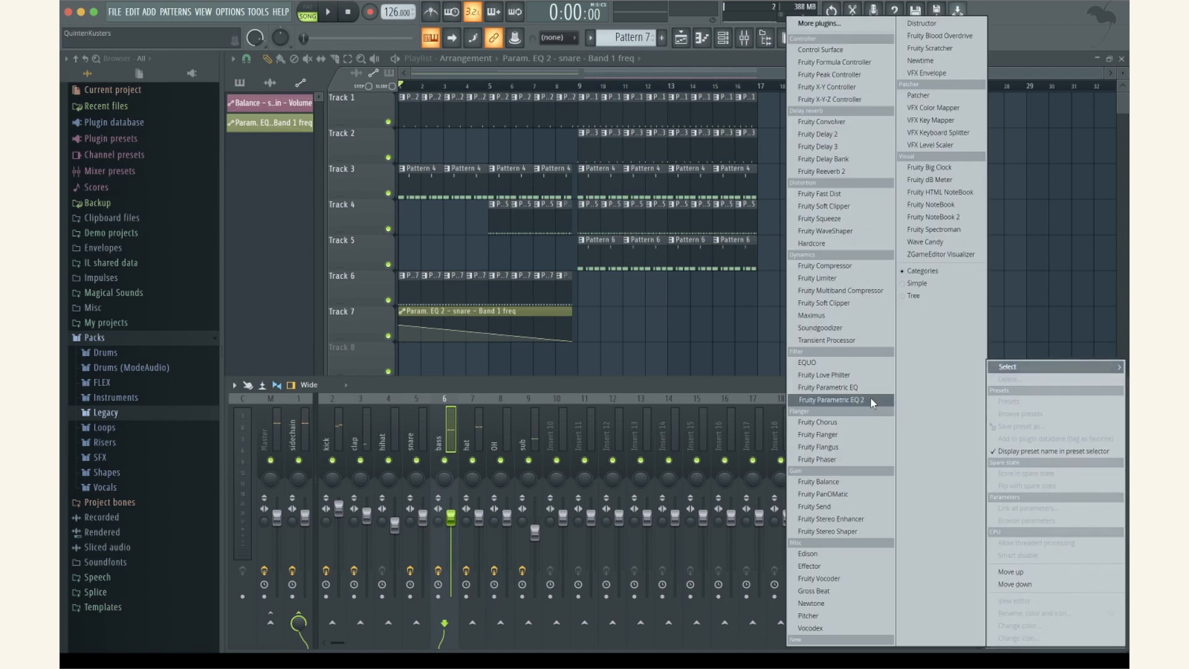
left_click(874, 403)
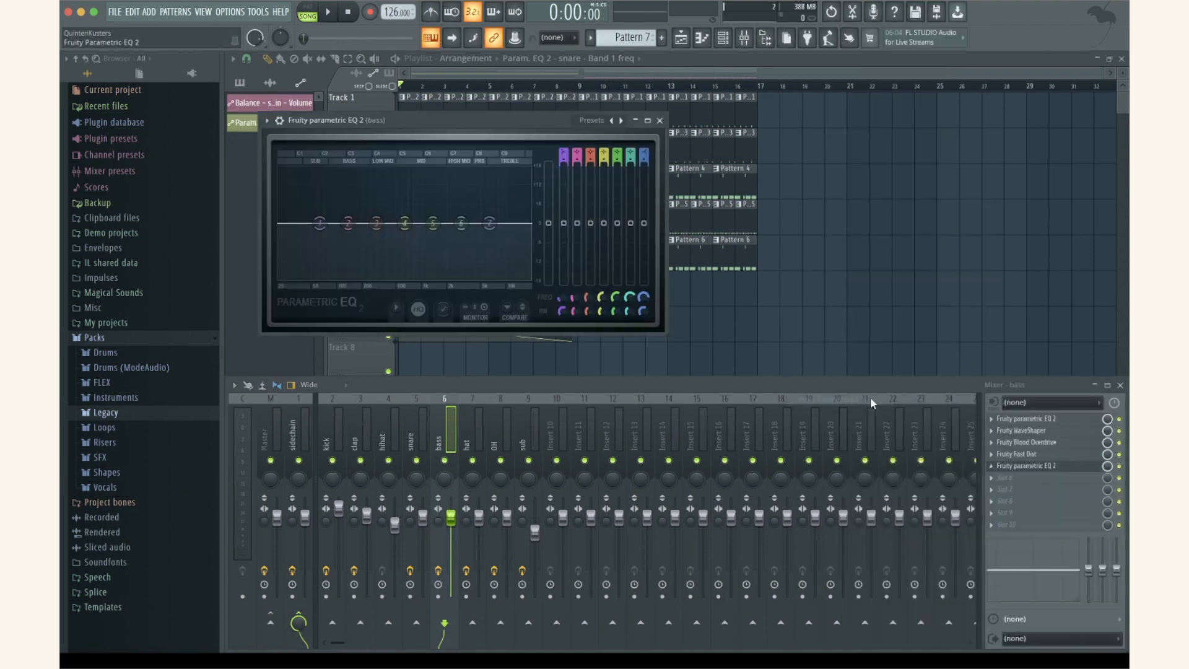
mouse_move(347, 257)
left_click(386, 268)
right_click(320, 226)
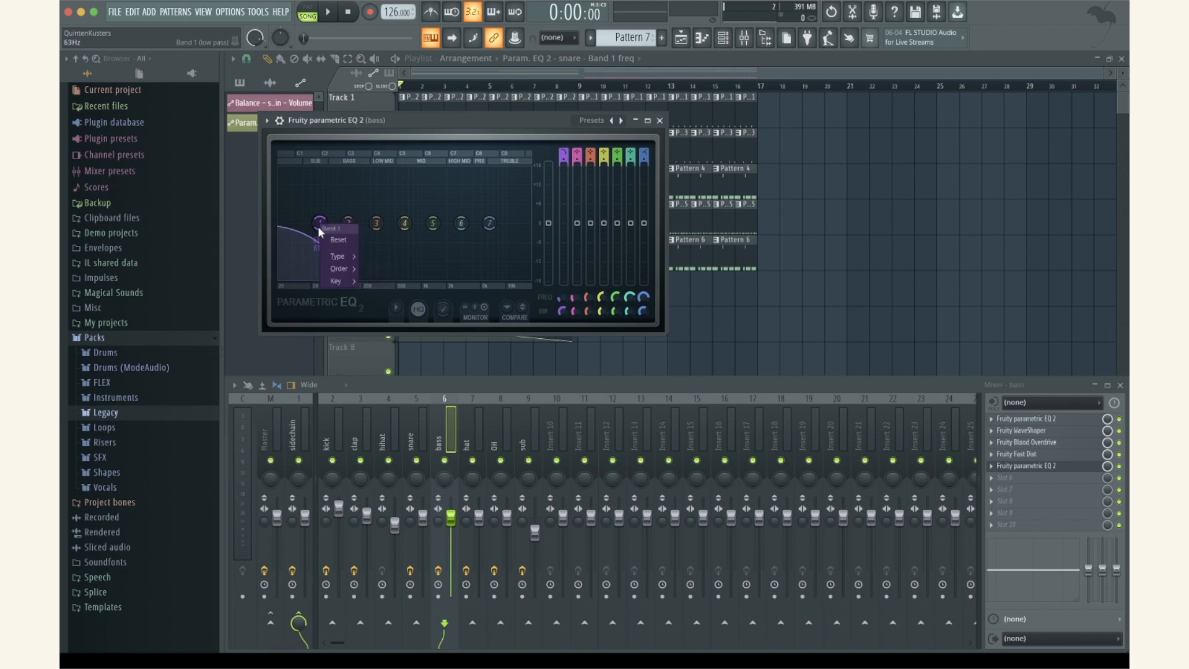
left_click(384, 295)
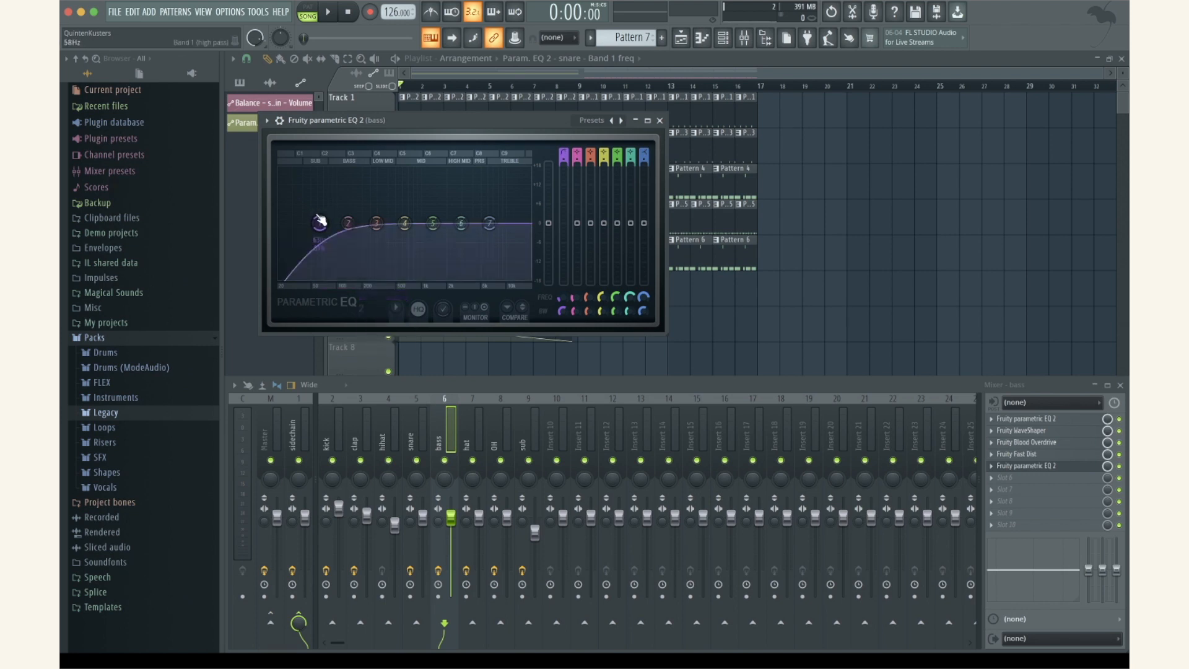
left_click(374, 270)
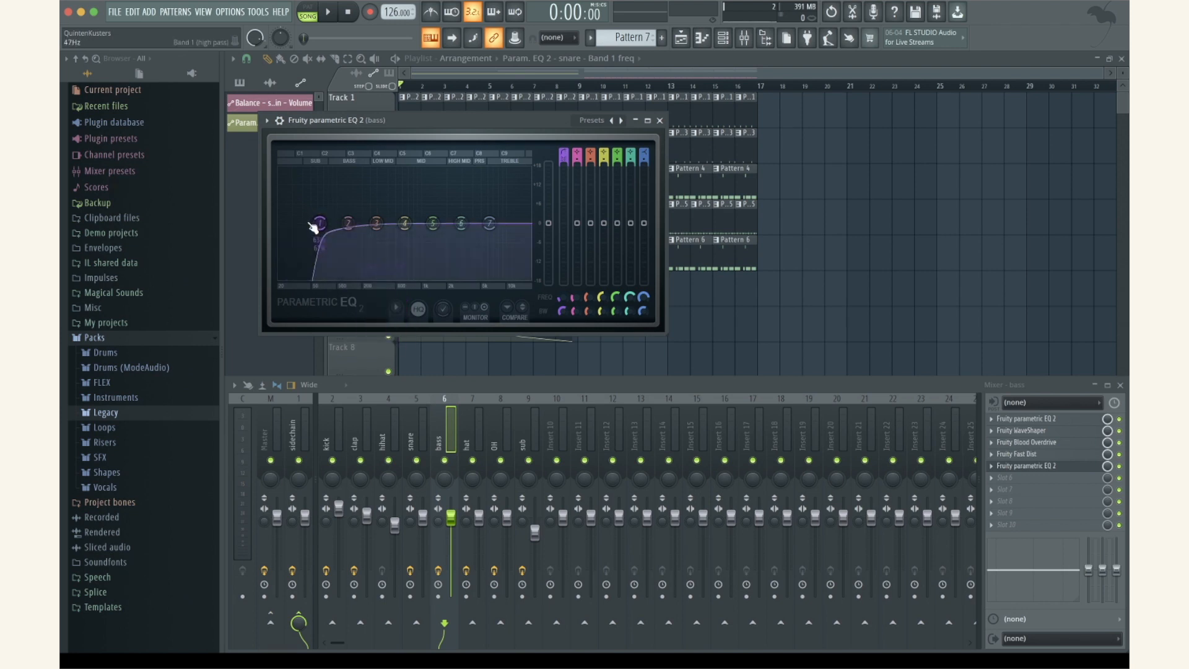
Automate the bass EQ's band 1 frequency on Track 8, sloping down to the intro's end in bar 8, and play the arrangement
right_click(565, 295)
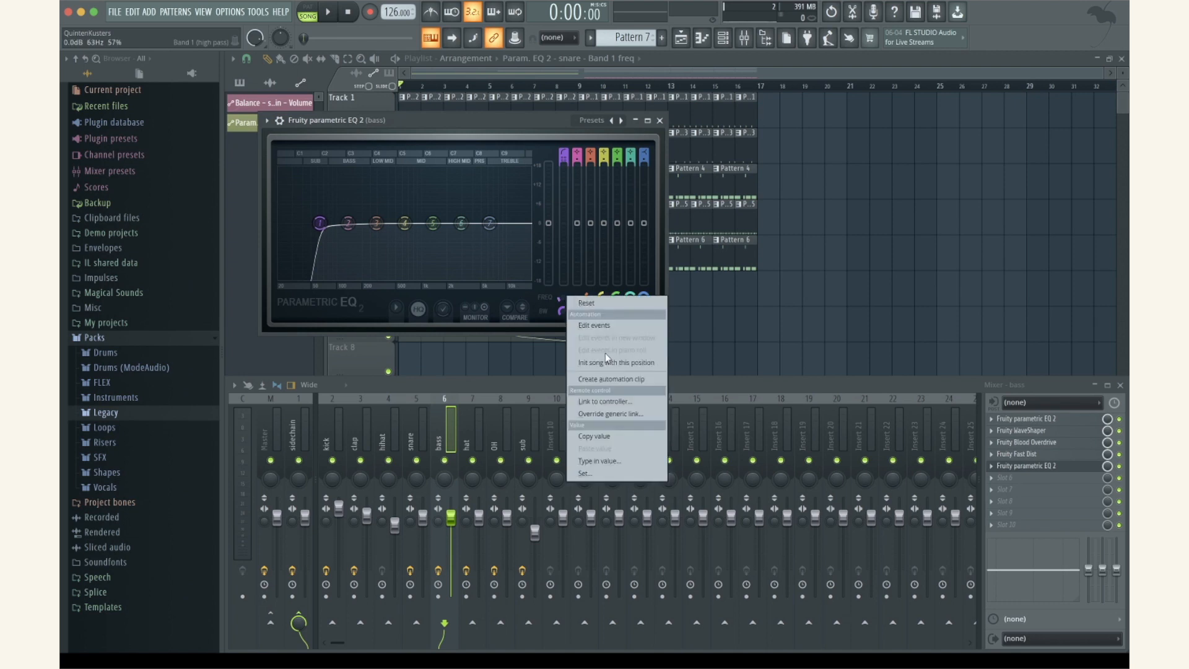
left_click(575, 378)
scroll(573, 384, "up", 5)
key("space")
scroll(567, 383, "down", 6)
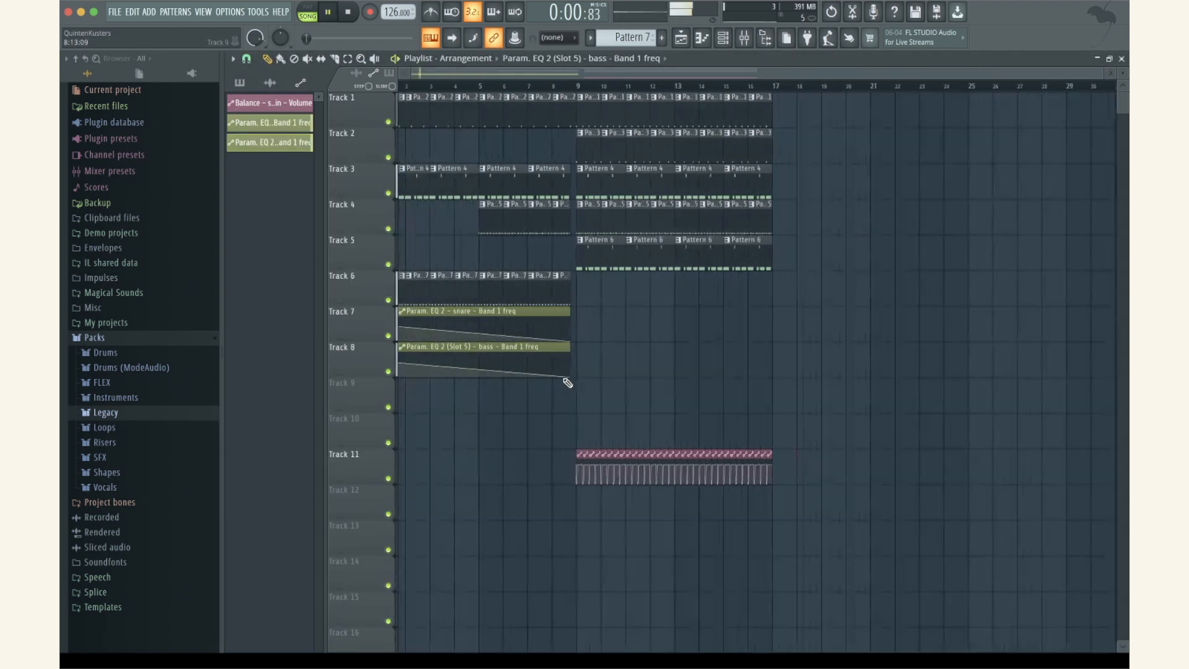
right_click(401, 361)
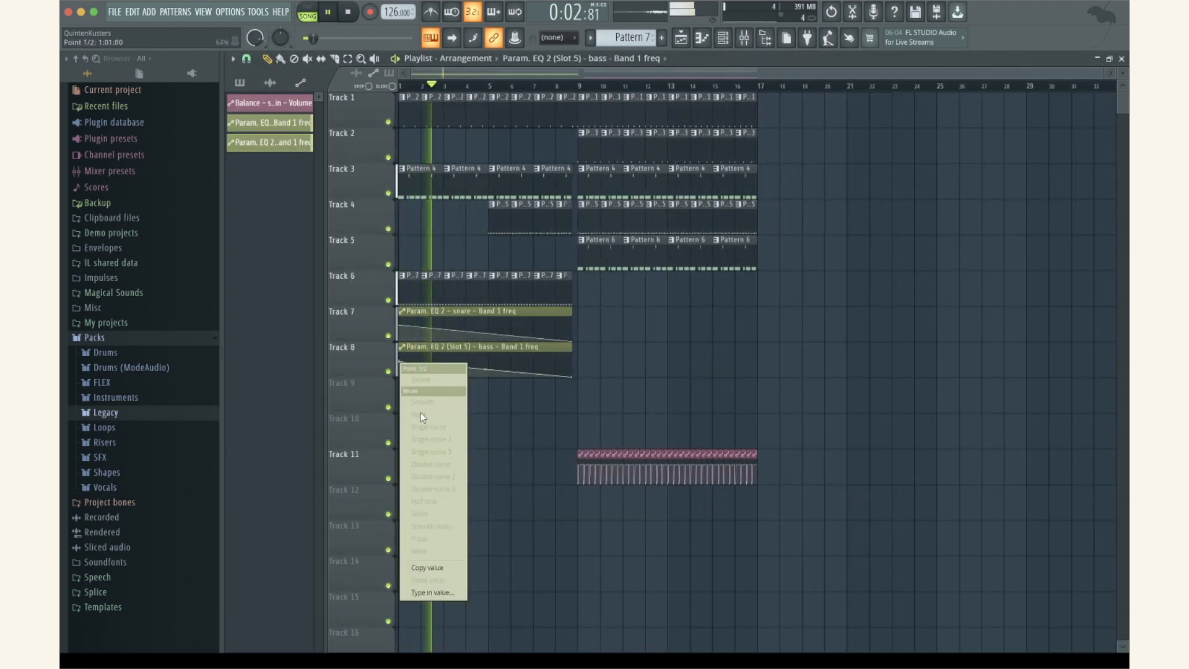
left_click(402, 361)
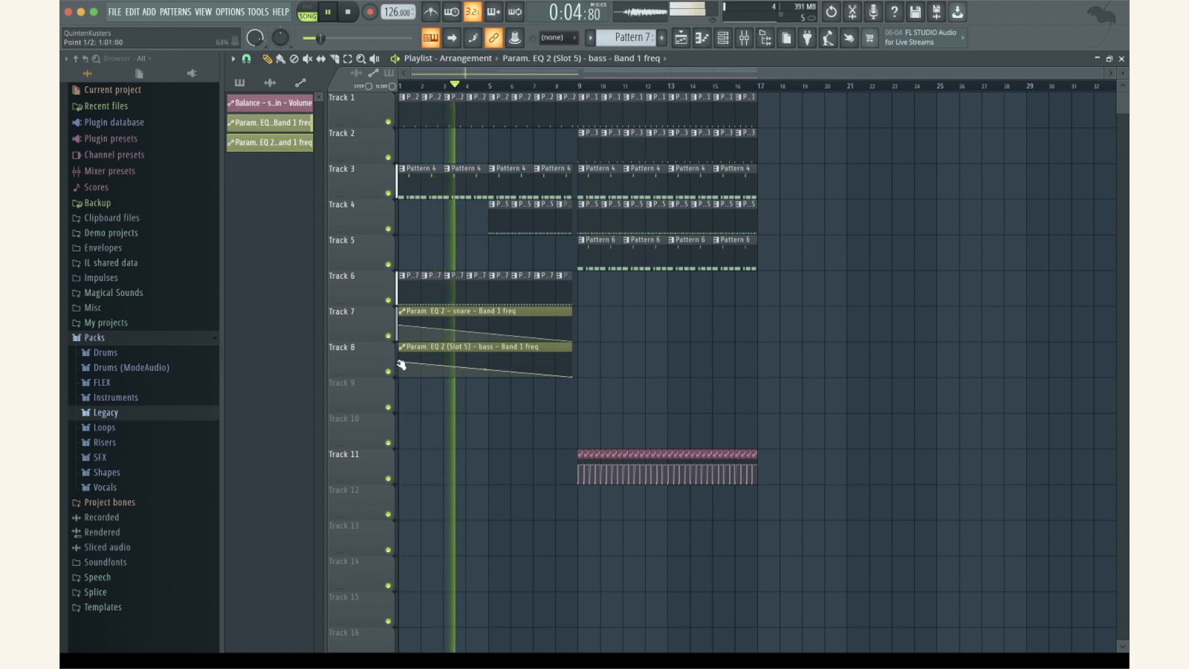
left_click(798, 337)
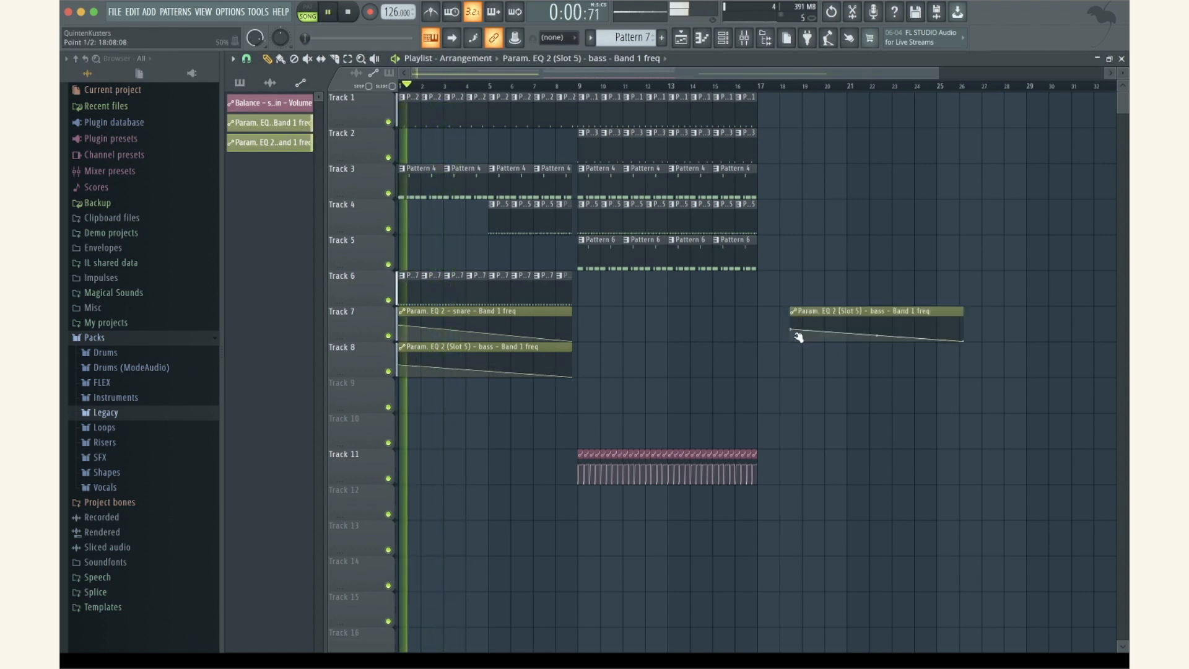
right_click(898, 334)
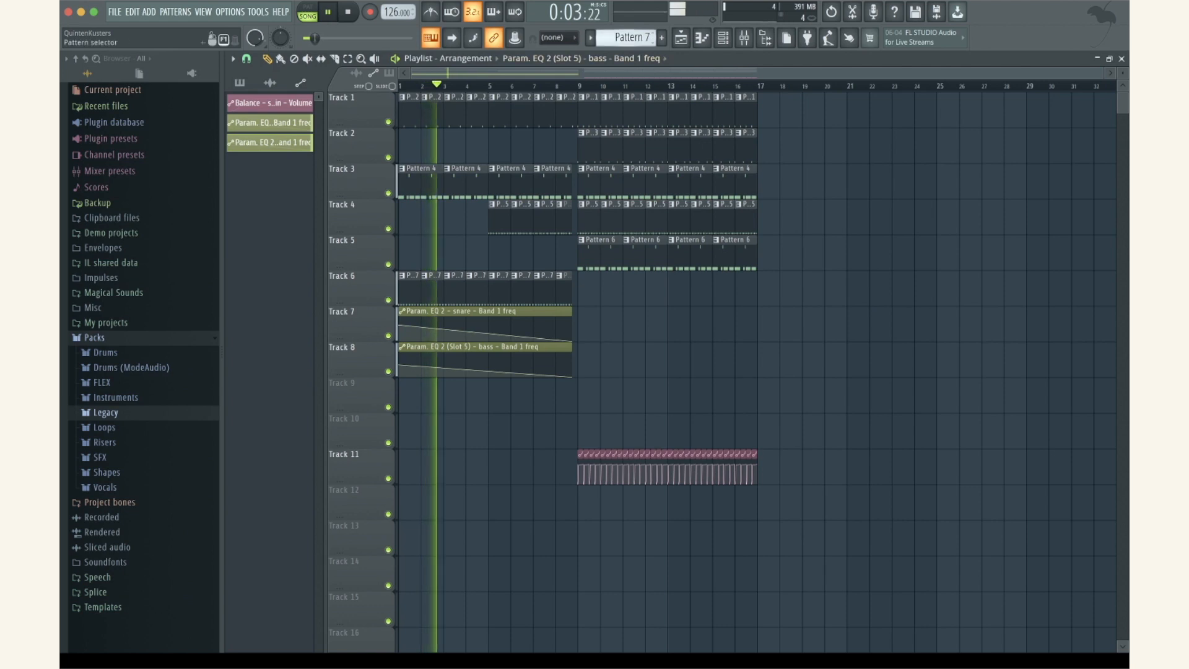
Select new Pattern 8 and place it at the start of Track 7, with the snare and bass EQ automation clips moved to Tracks 12 and 13
left_click(627, 36)
scroll(627, 35, "up", 1)
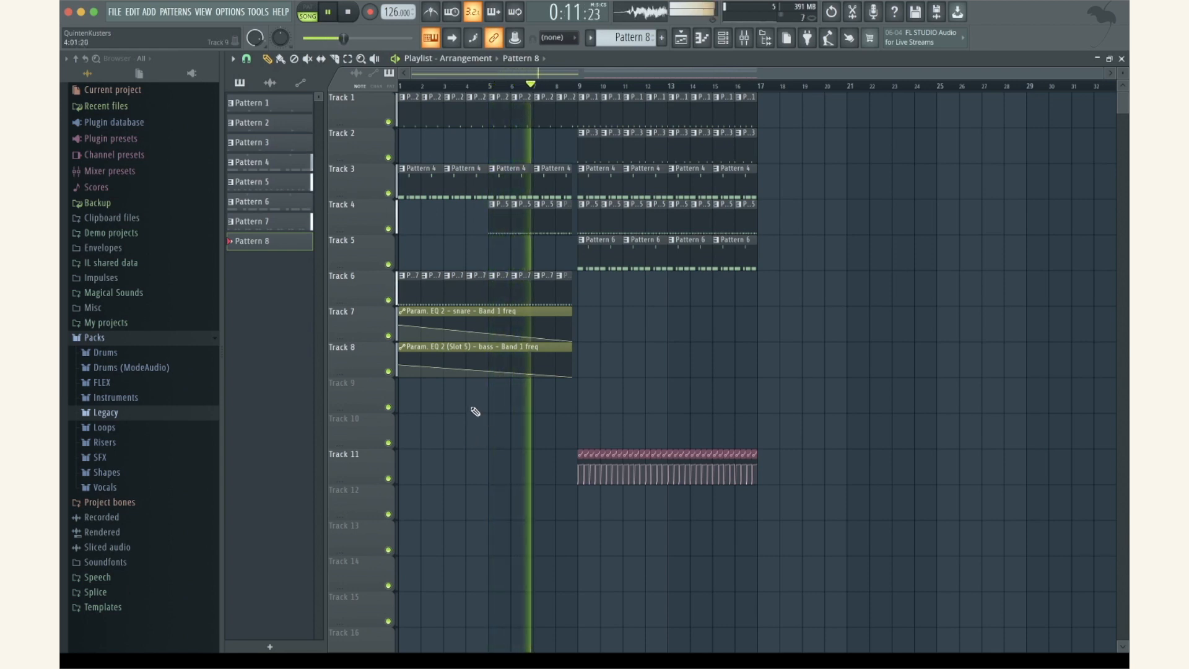
key("space")
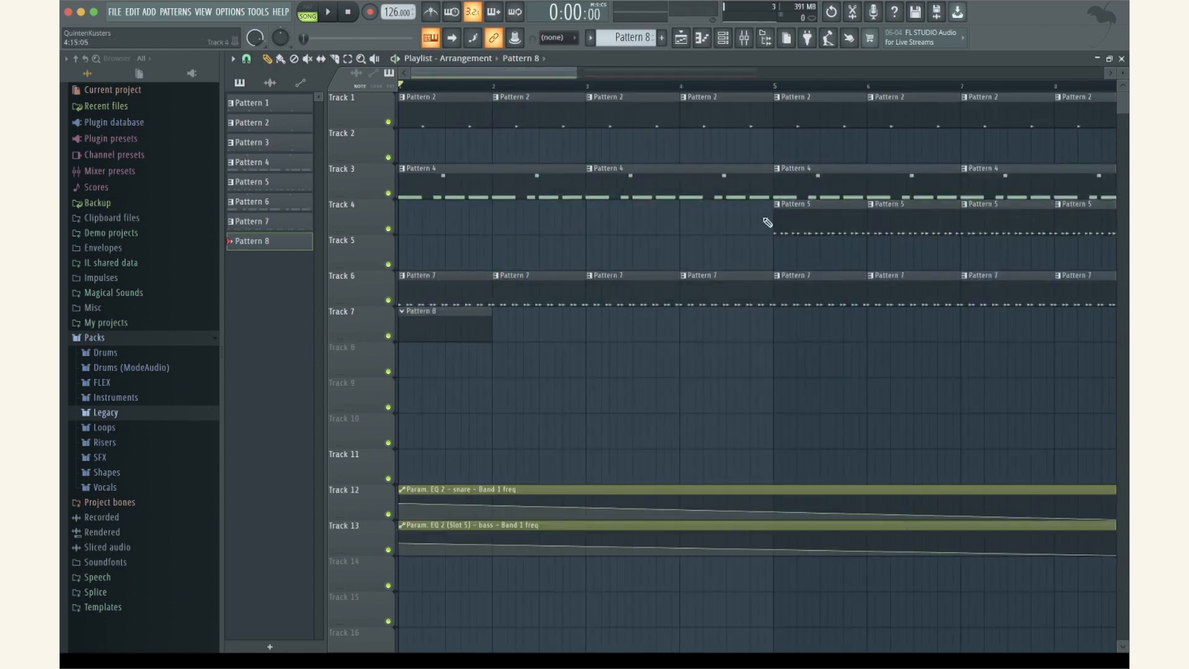
scroll(768, 222, "down", 3)
Add a third 3x Osc channel with saw waves on oscillators 1 and 2 and coarse tuning of 12 on all three oscillators
left_click(750, 35)
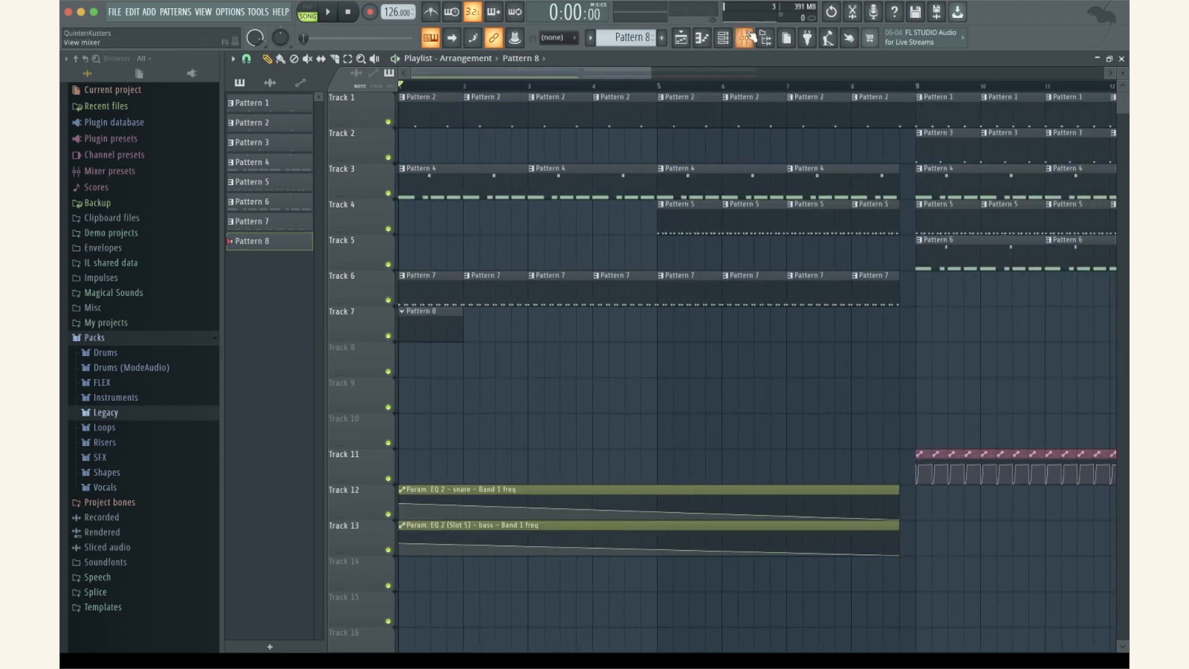
left_click(740, 38)
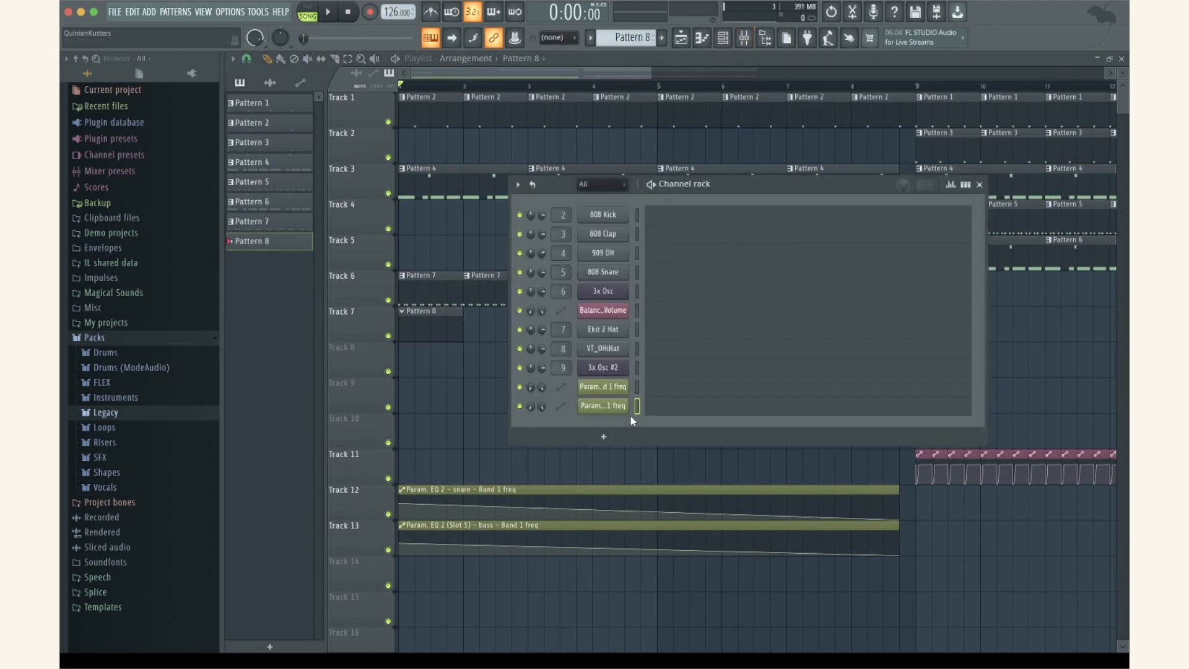
left_click(603, 437)
left_click(630, 476)
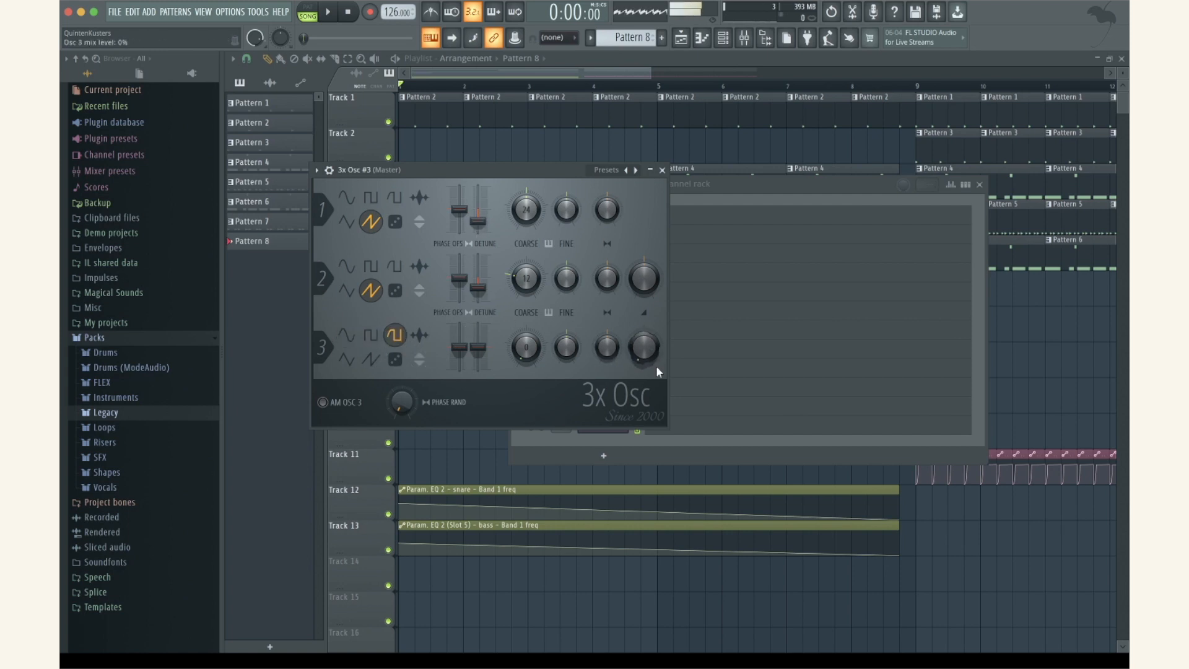
left_click_drag(525, 347, 526, 350)
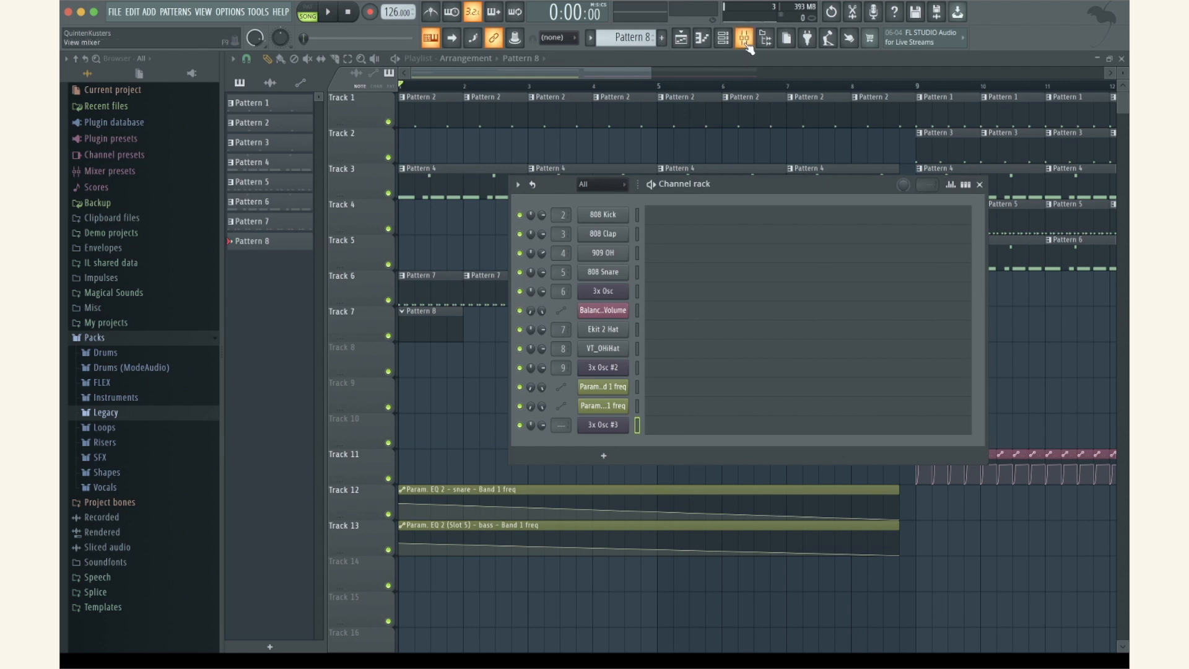
Close the synth window, route 3x Osc #3 to mixer track 10, and move the channel rack clear of the mixer
key("F9")
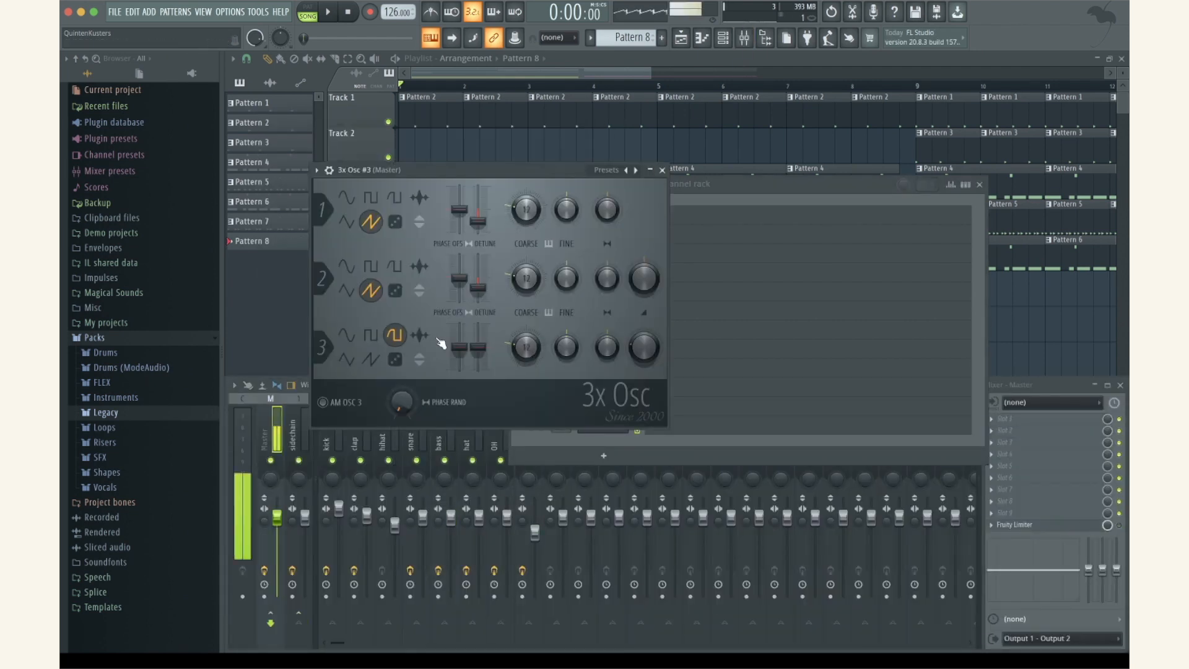
left_click(662, 170)
mouse_move(566, 427)
left_mouse_down()
mouse_move(566, 390)
mouse_move(563, 426)
left_mouse_up()
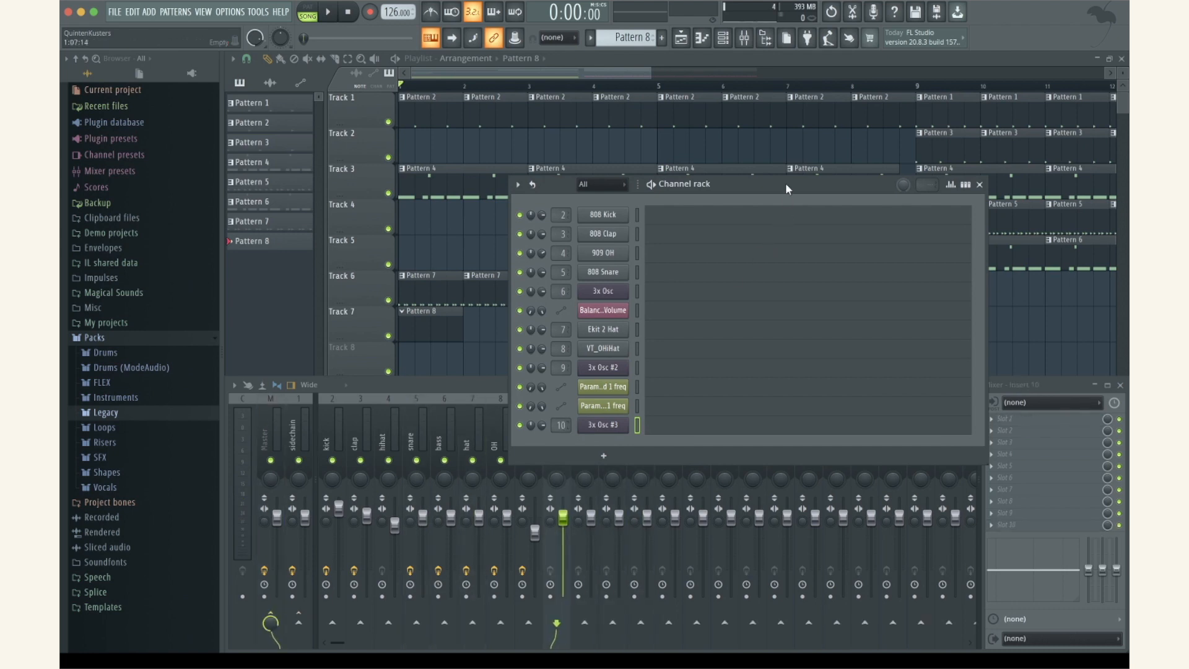
left_click_drag(785, 183, 904, 121)
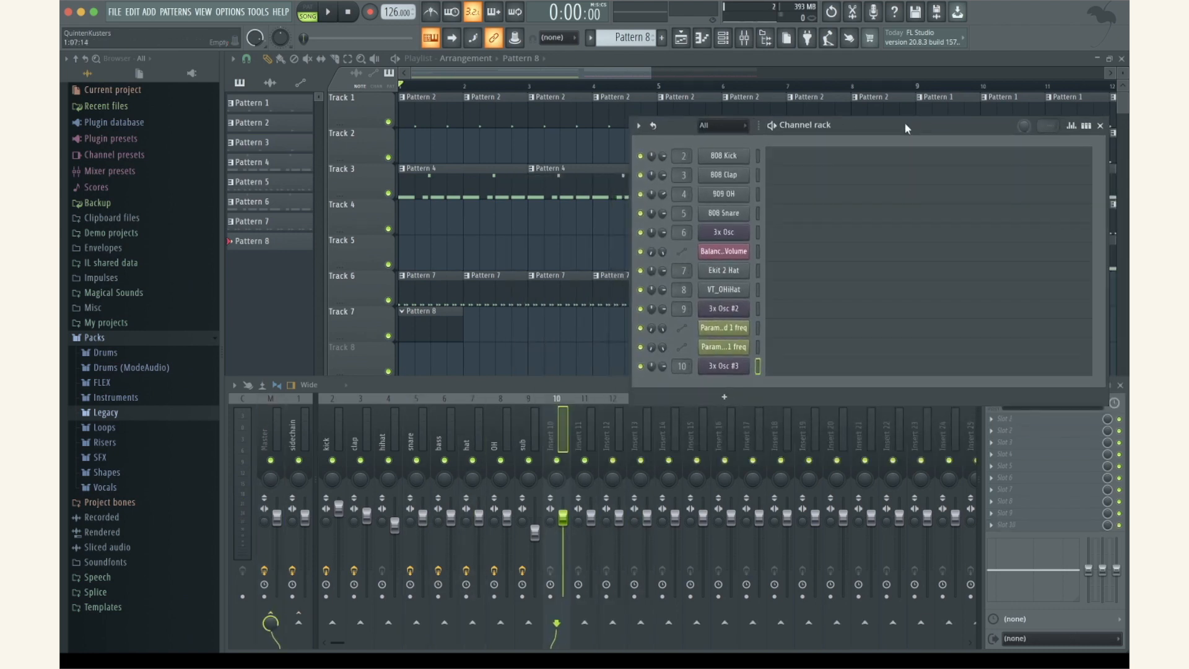
Name mixer track 10 "reese" and send it to the sidechain track instead of the Master
right_click(558, 415)
left_click(602, 310)
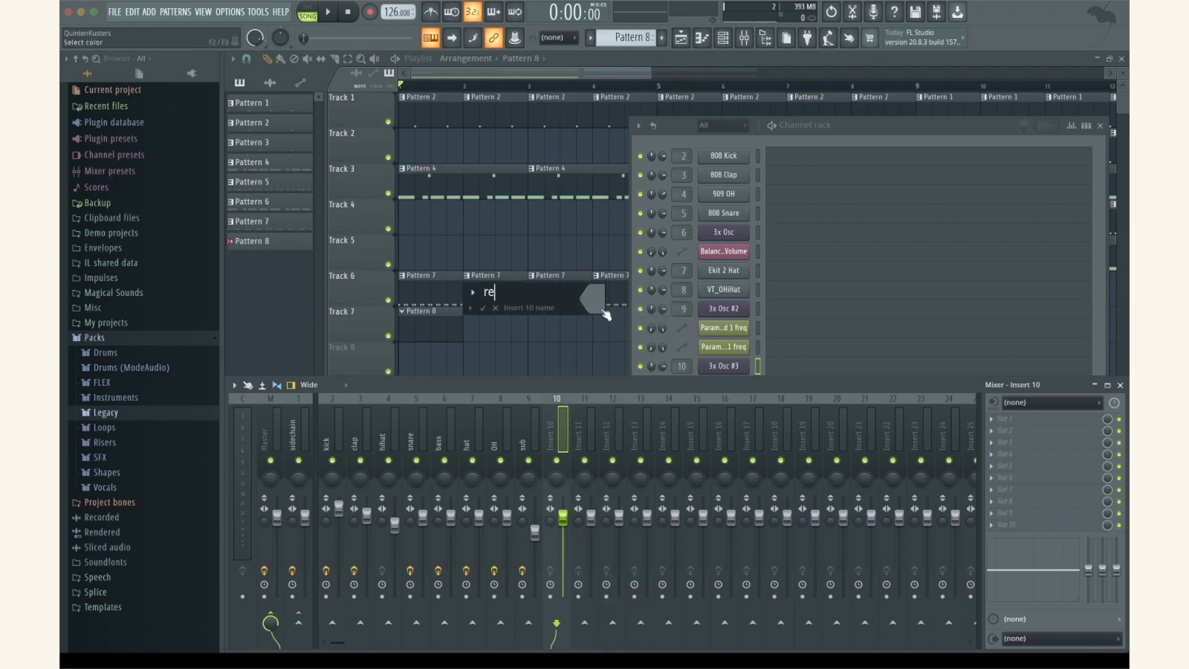
key("Return")
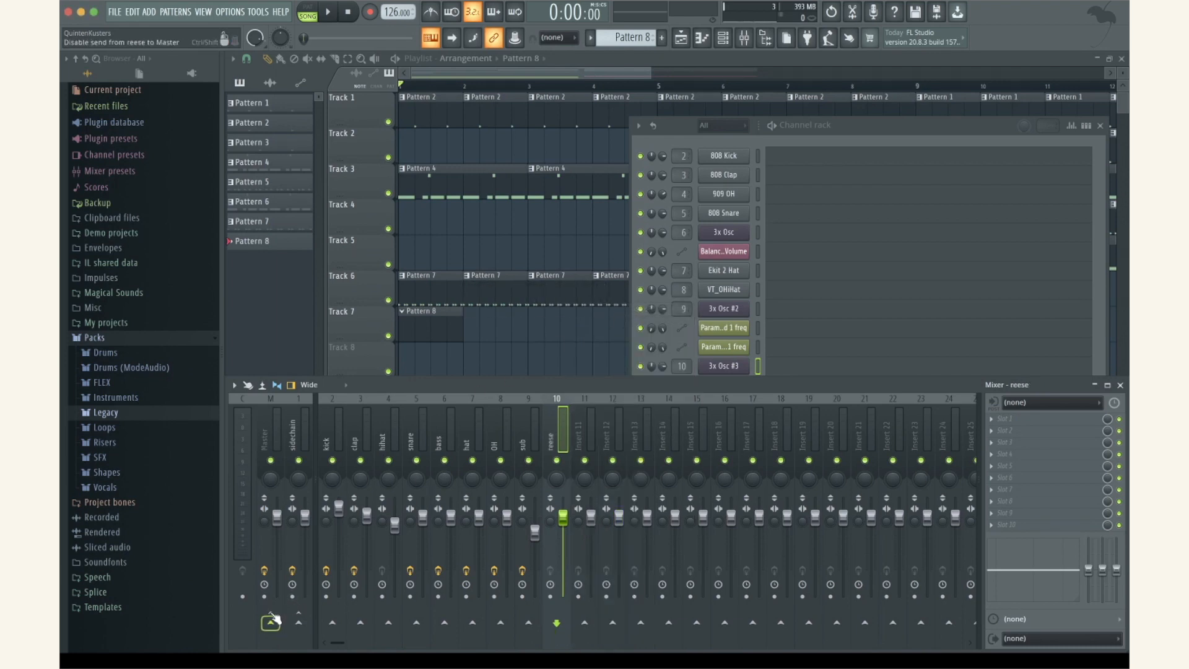
left_click_drag(763, 370, 758, 339)
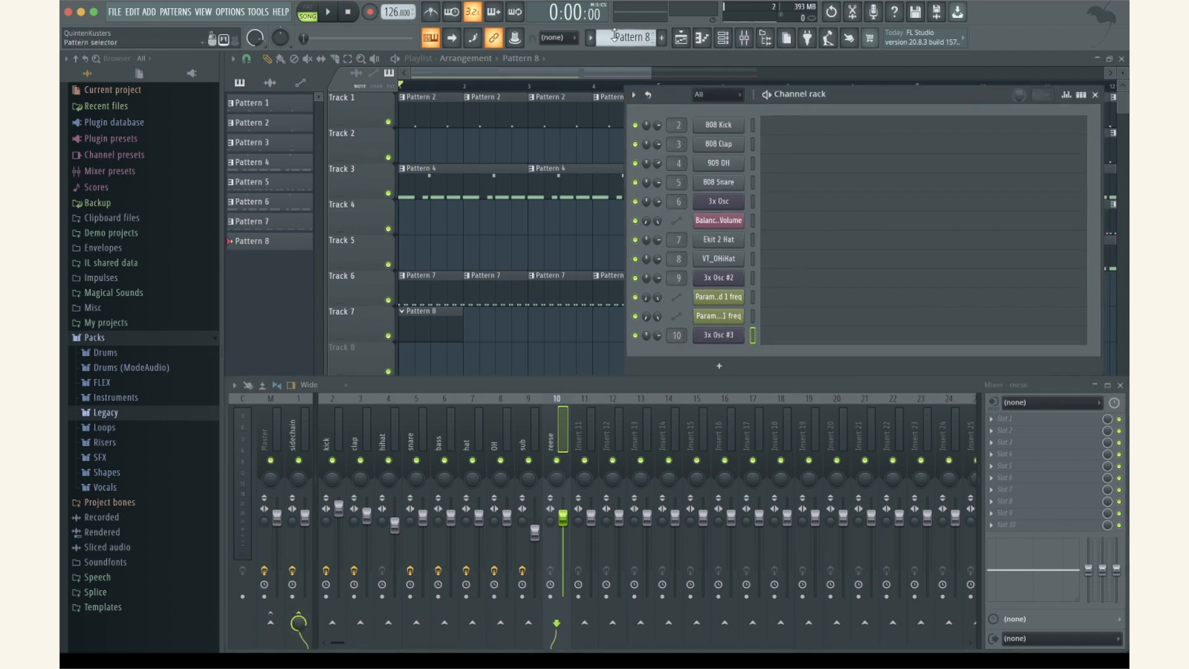
Draw two four-bar notes, G3 and D4, in Pattern 8 for 3x Osc #3 and repeat the pattern across the intro on Track 7
scroll(614, 36, "down", 4)
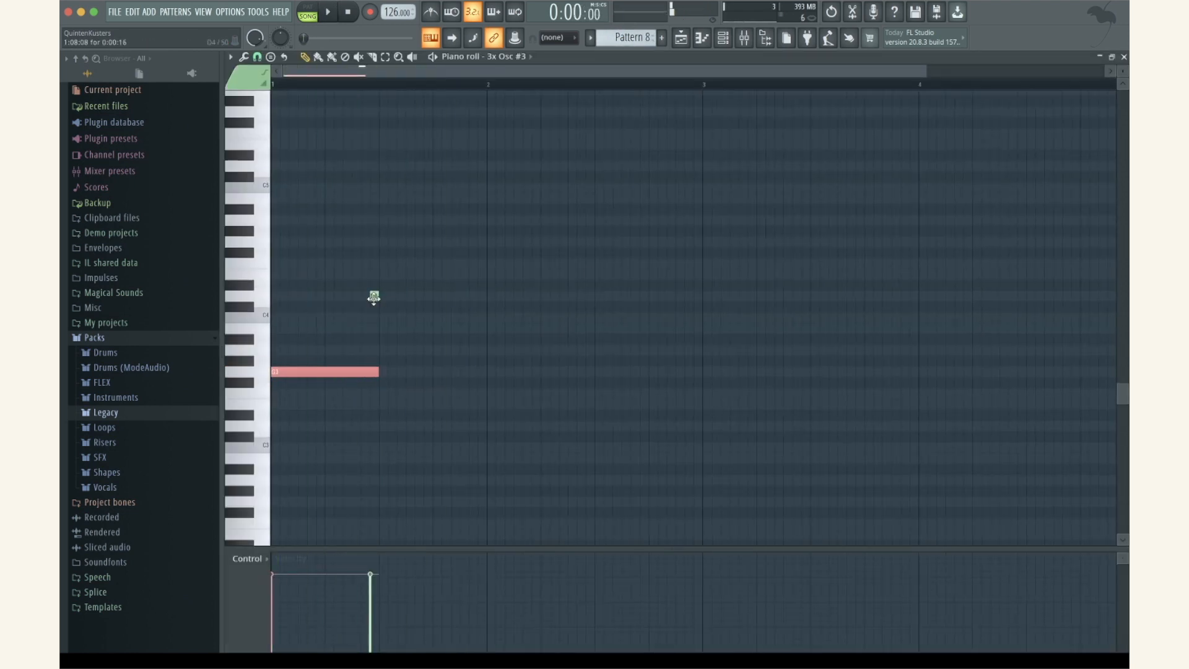
left_click_drag(490, 297, 542, 301)
left_click_drag(524, 299, 704, 298)
left_click_drag(377, 374, 704, 374)
scroll(704, 371, "down", 2)
left_click_drag(551, 297, 846, 295)
left_click_drag(550, 375, 832, 376)
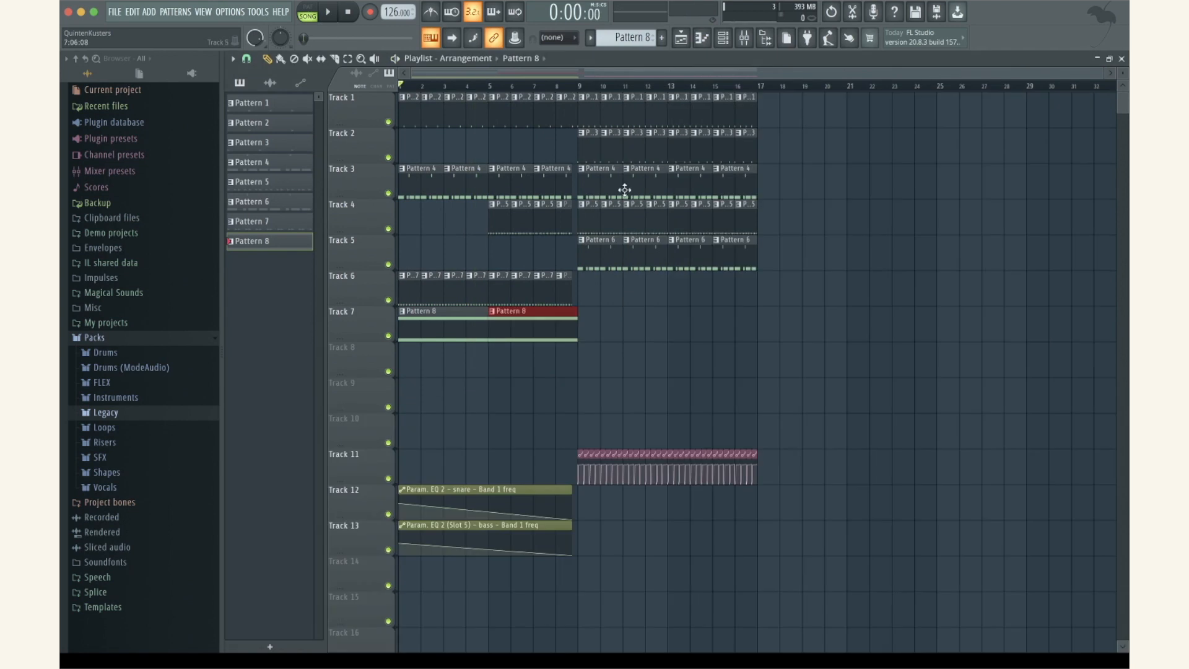
Add Fruity Parametric EQ 2 to slot 1 of the reese mixer track and make band 7 a low pass
left_click(568, 420)
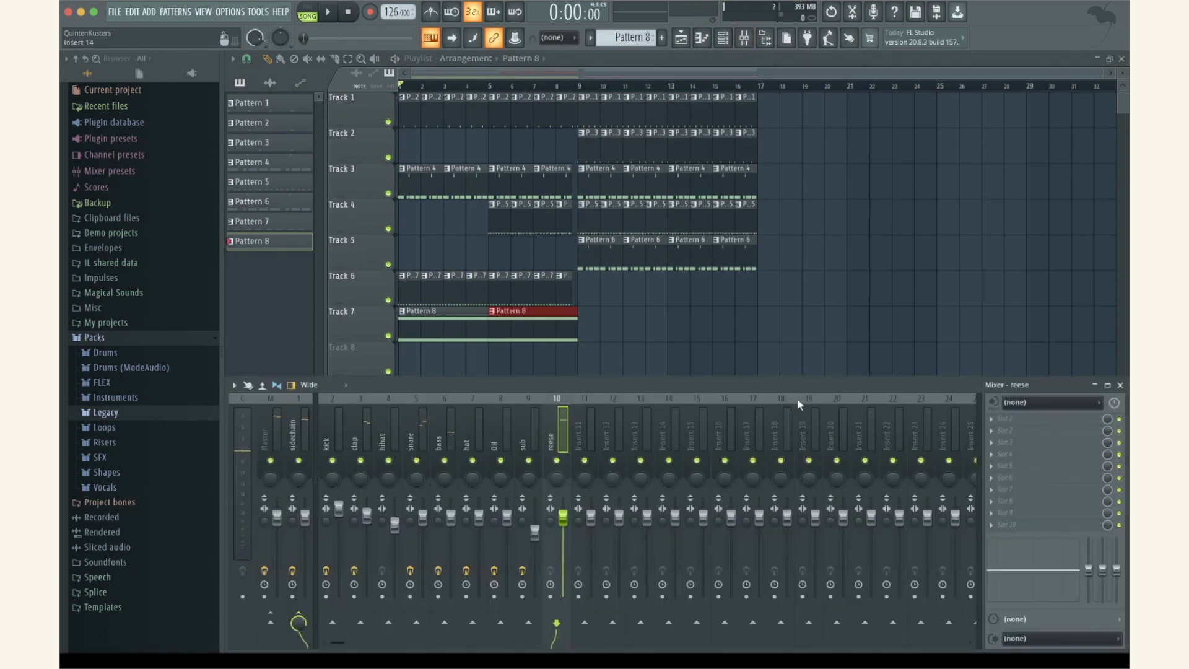
left_click(1007, 419)
left_click(842, 418)
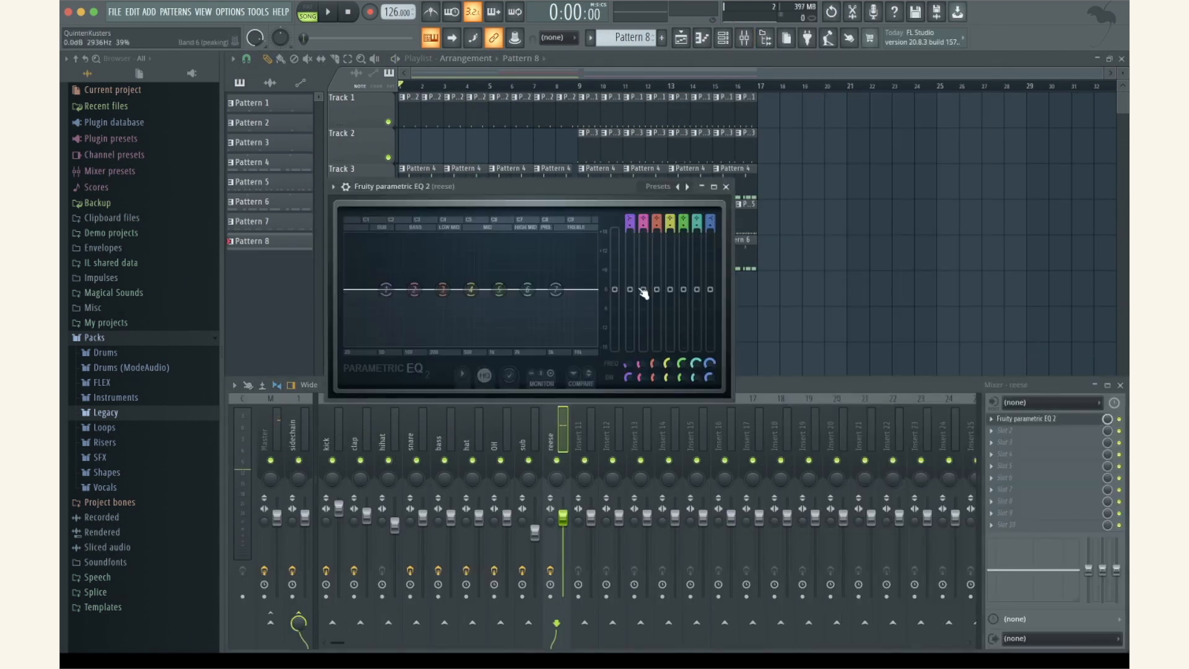
right_click(530, 289)
left_click(555, 288)
right_click(556, 289)
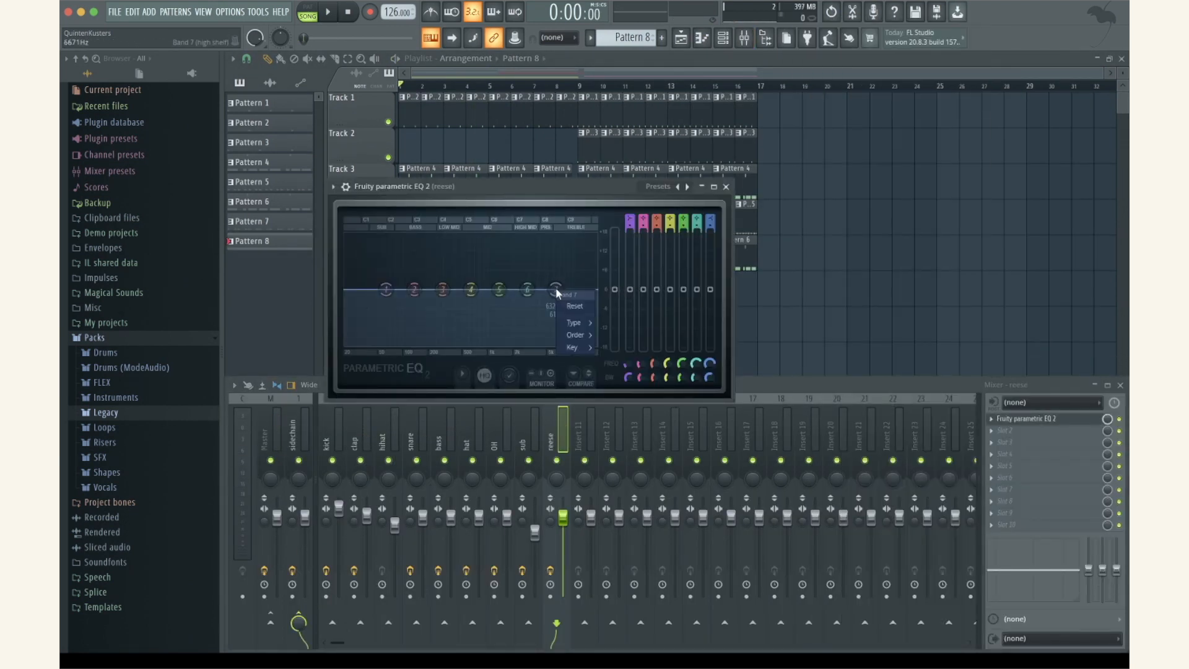
mouse_move(577, 327)
left_click(619, 335)
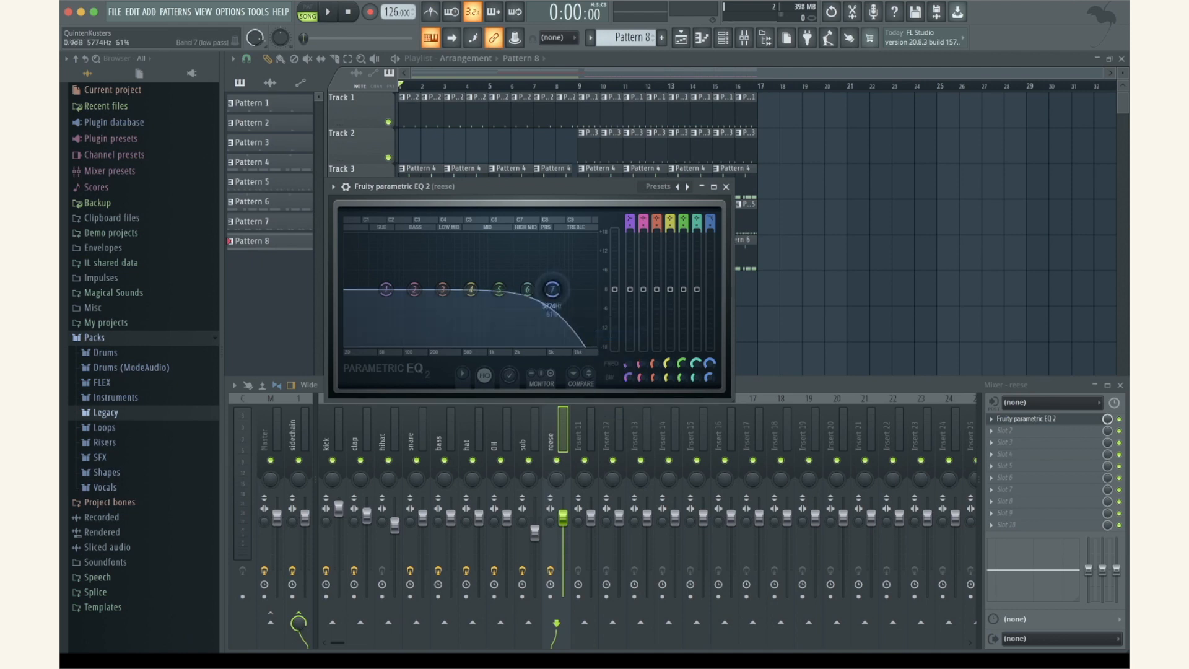
During playback, lower the reese EQ's band 7 cutoff, cut band 4, make band 1 a low shelf near 74 Hz at -12.6 dB, and close the EQ
key("space")
left_click_drag(555, 289, 468, 329)
left_click_drag(414, 290, 392, 330)
scroll(407, 279, "down", 5)
scroll(368, 322, "down", 4)
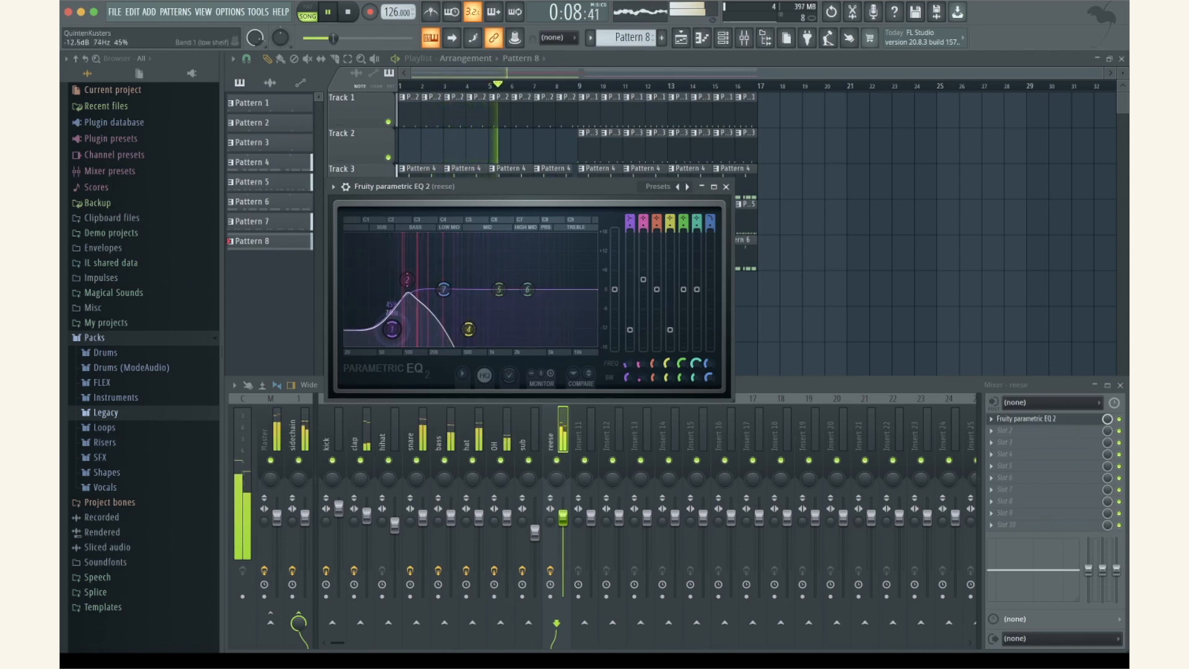
left_click(726, 186)
Transpose both Pattern 8 notes down seven semitones to G3 and C3, and play the arrangement
double_click(720, 178)
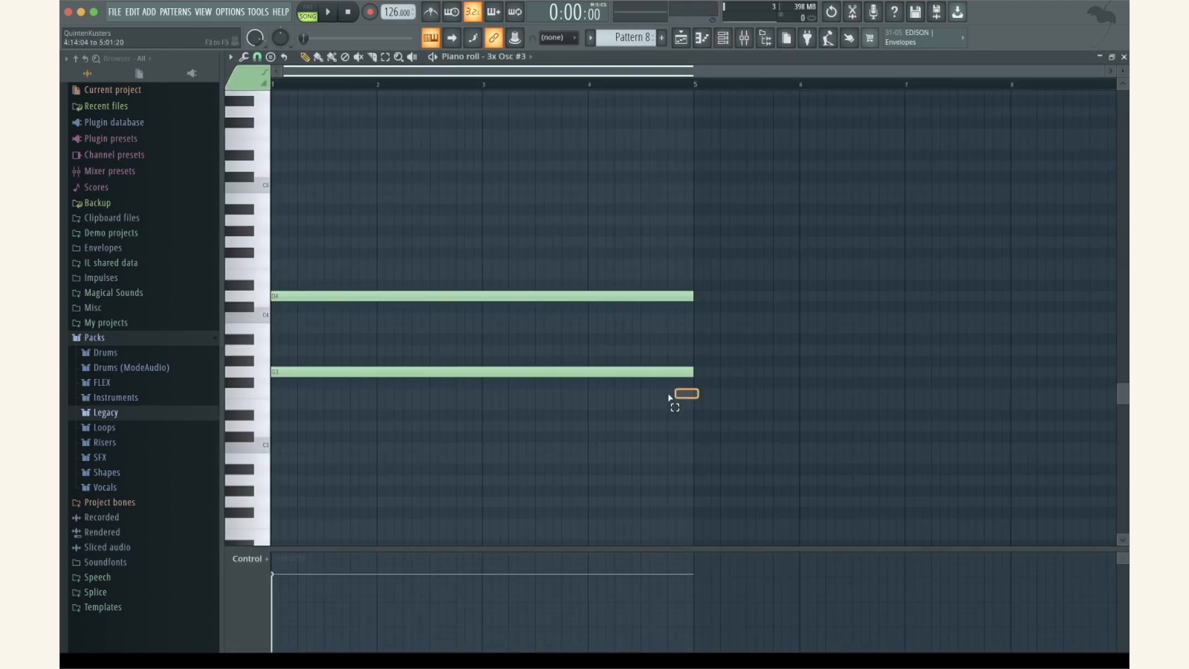
key("ctrl+a")
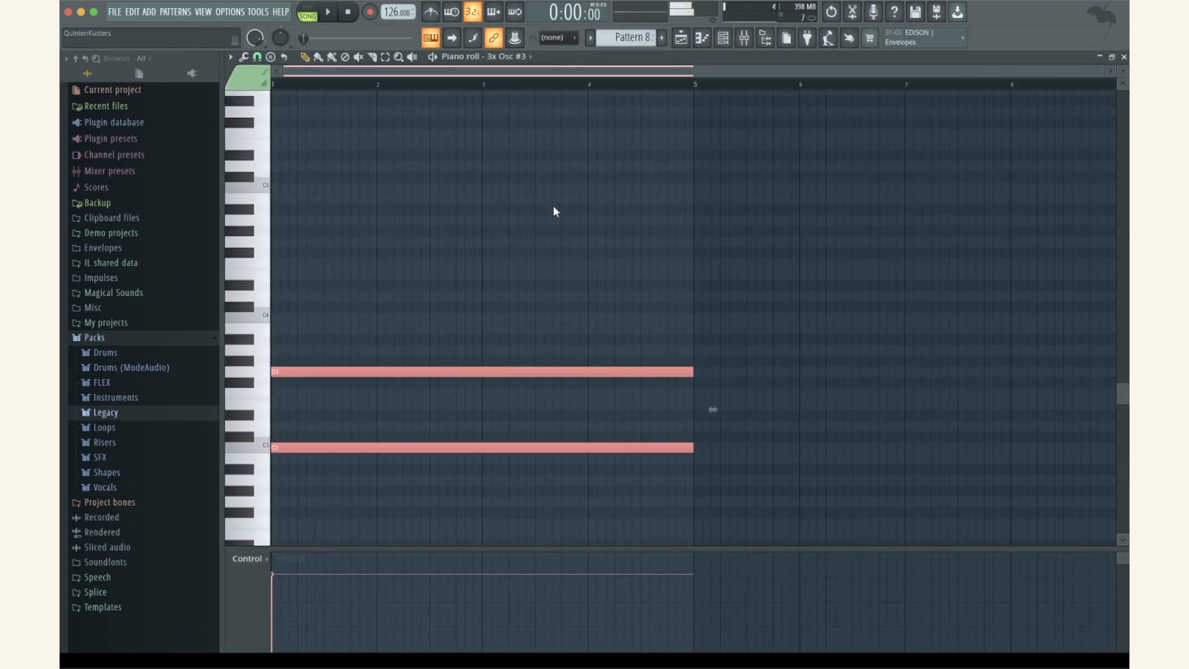
key("space")
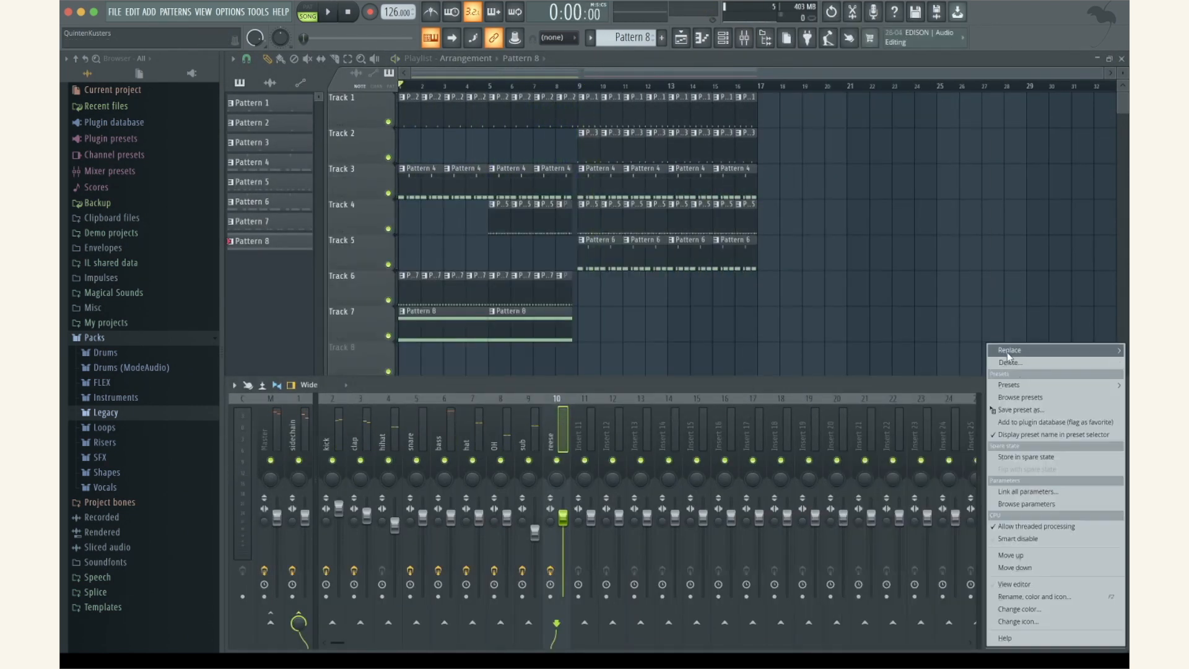
Add Fruity Love Philter to slot 2 of the reese track and automate its filter 1 resonance on Track 8, sloping down to the intro's end
mouse_move(1012, 351)
left_click(847, 376)
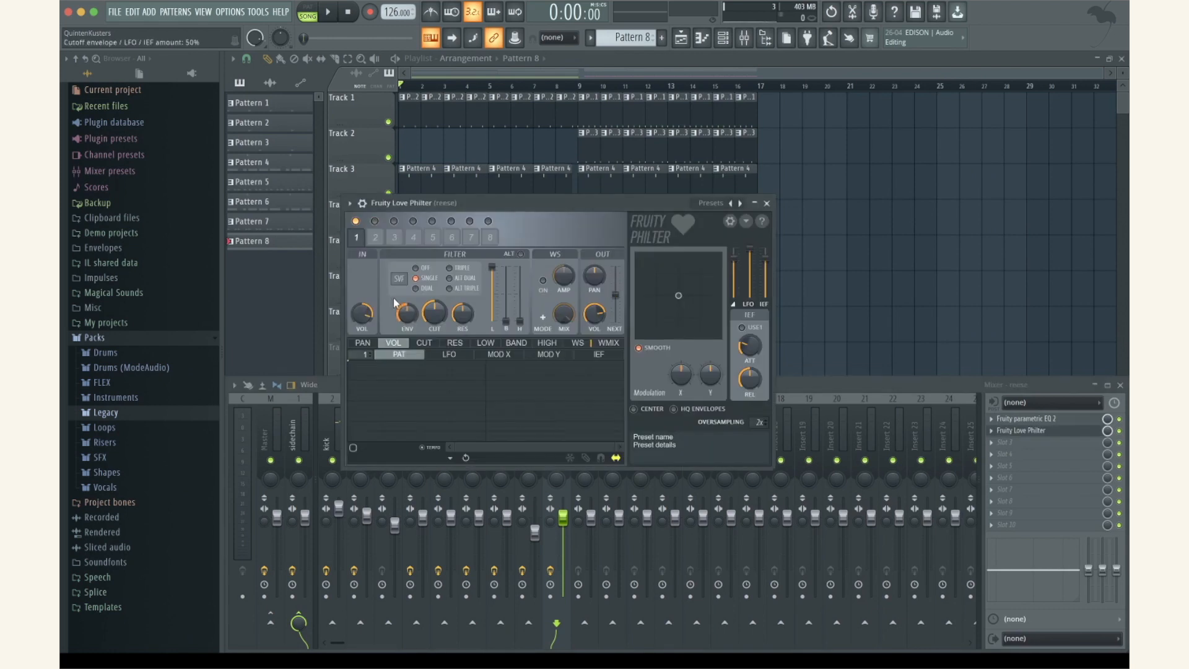
right_click(468, 315)
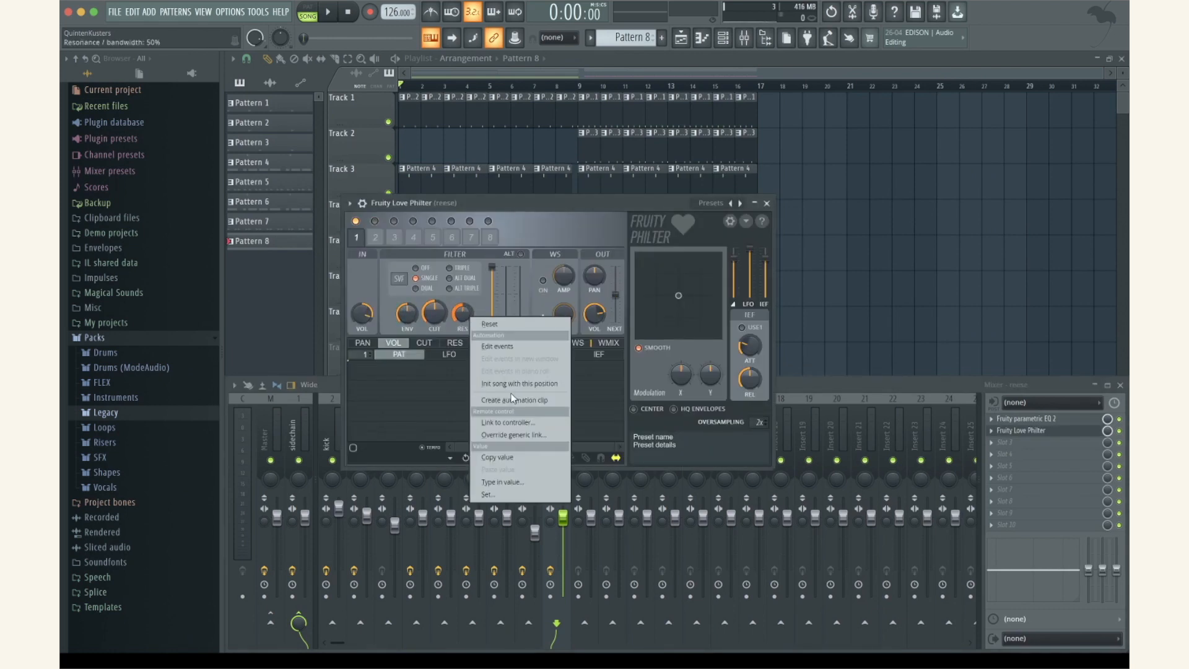
left_click(512, 399)
left_click(766, 203)
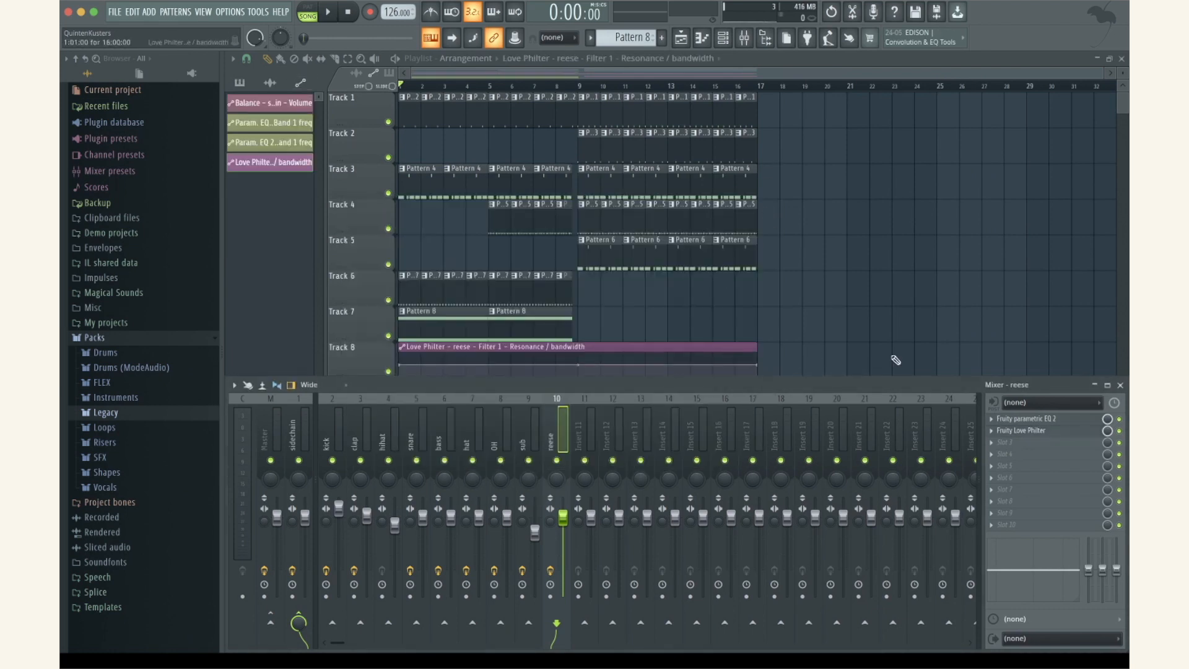
left_click(1120, 384)
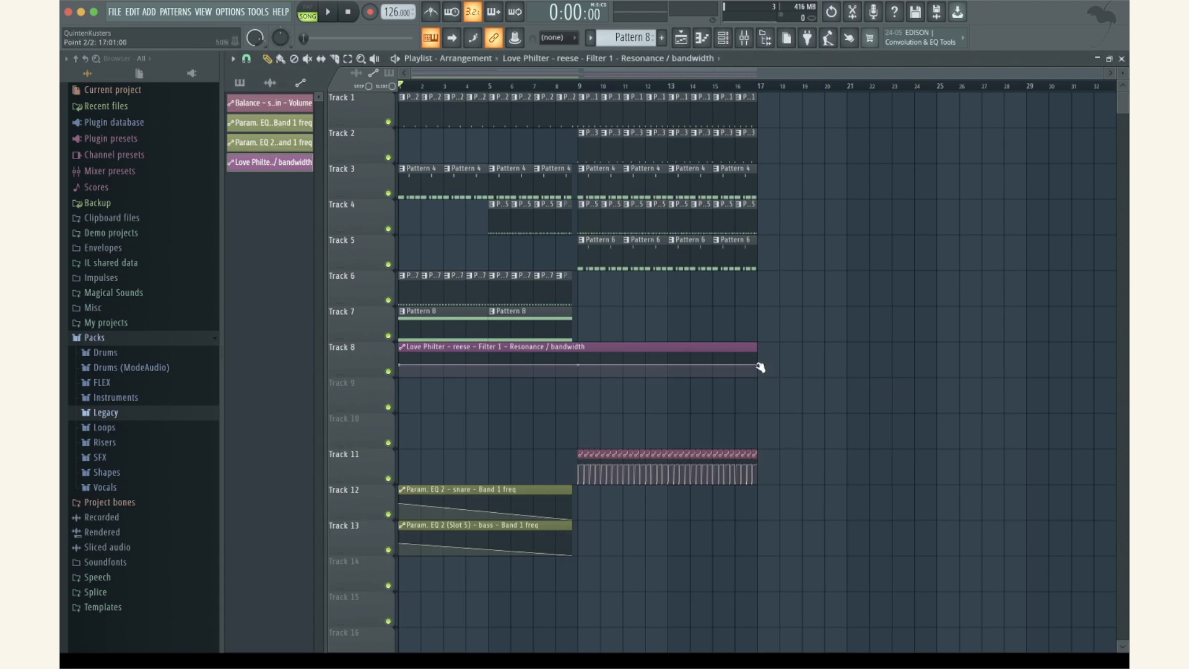
left_click_drag(761, 367, 571, 417)
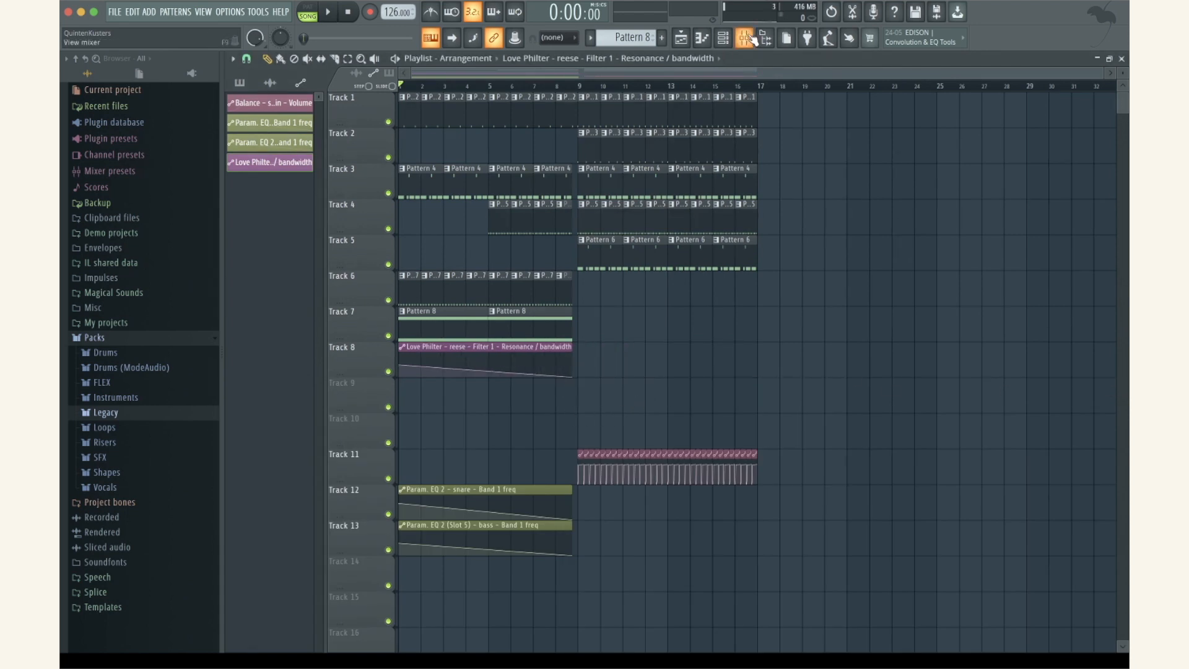
Create an automation clip for the reese Love Philter's filter 1 cutoff frequency, and close the plugin and mixer
left_click(749, 38)
left_click(1035, 433)
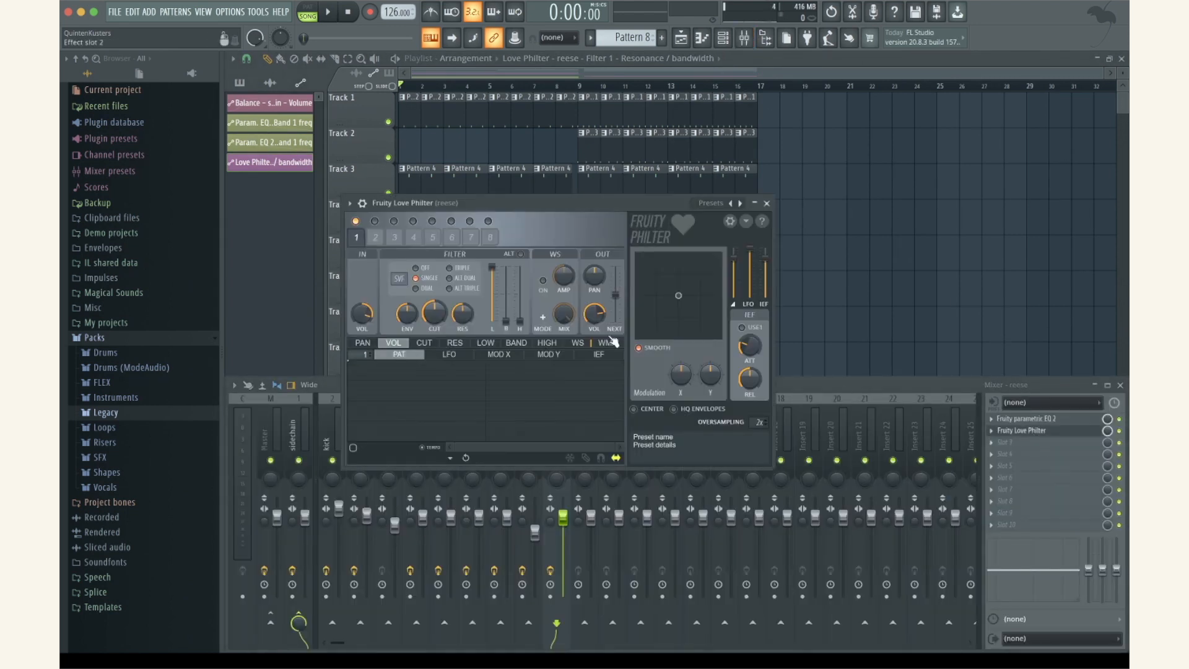
right_click(435, 316)
left_click(478, 402)
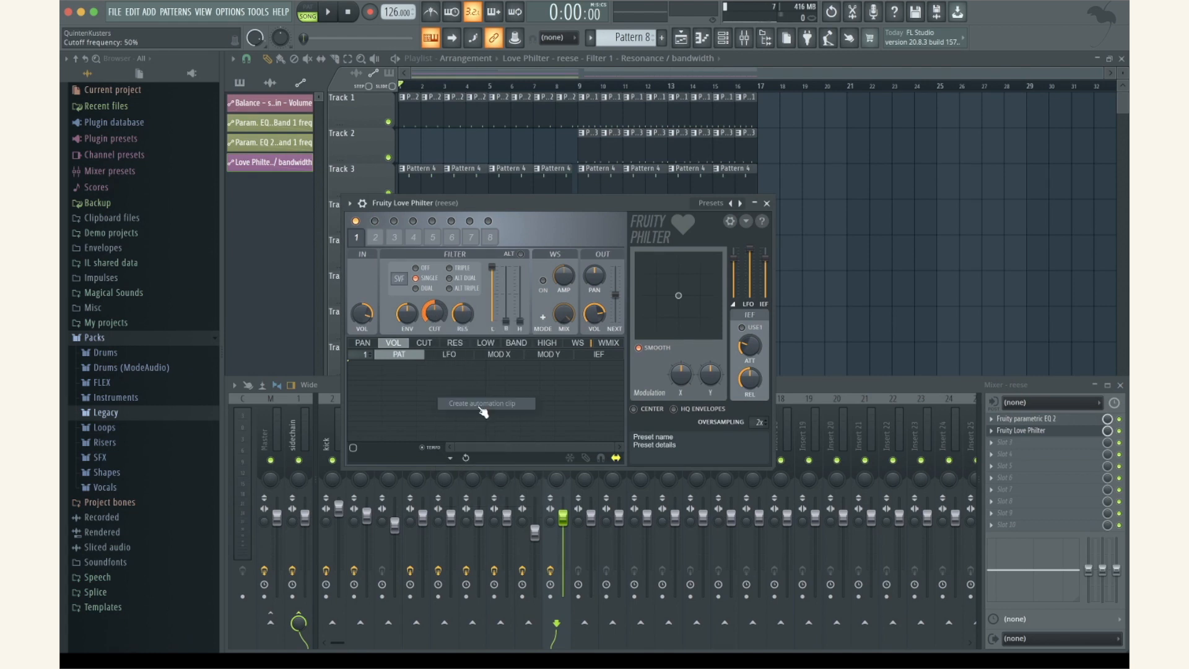
left_click(766, 203)
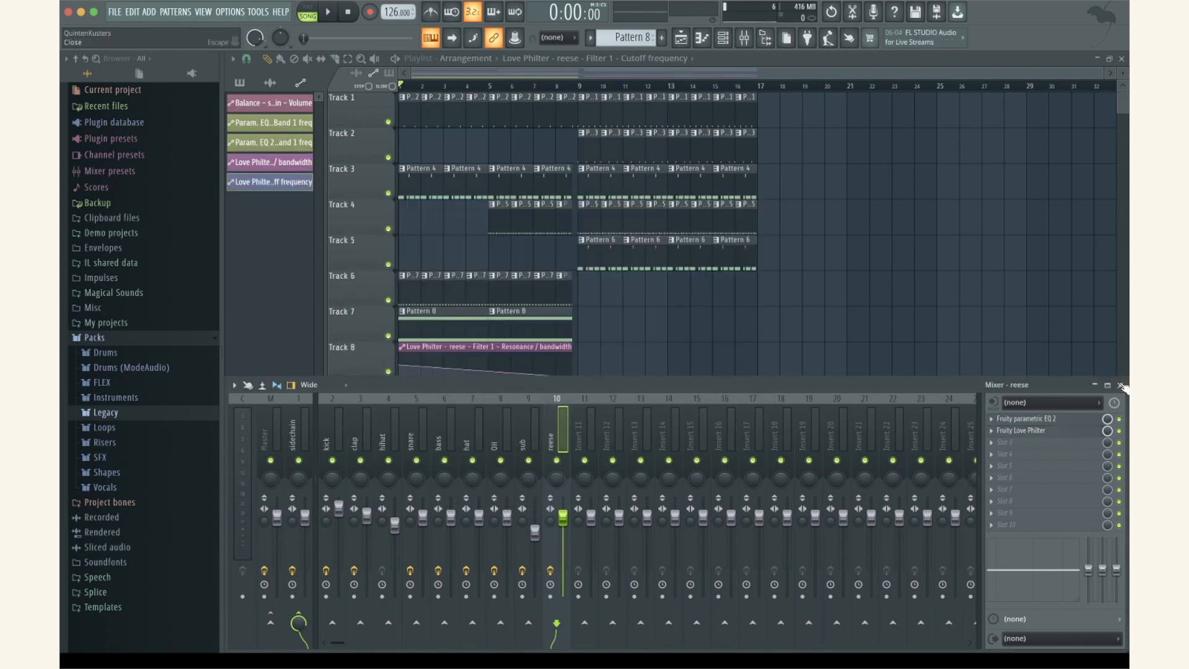
left_click(1121, 385)
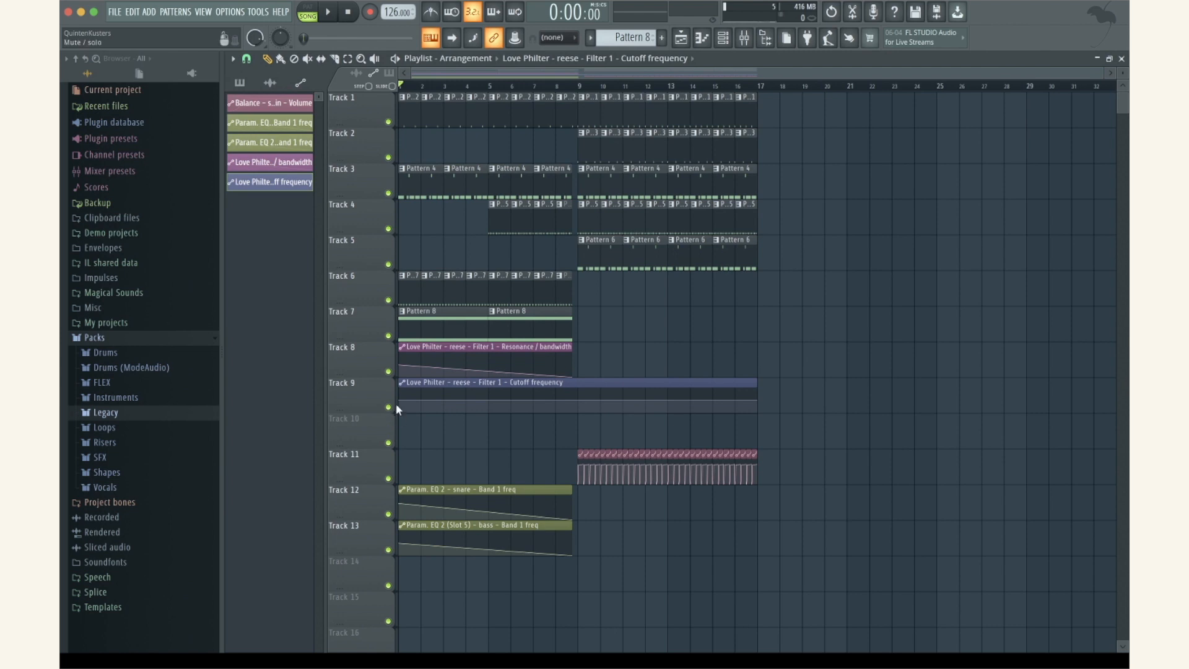
Ramp Track 9's cutoff automation upward from zero, and add Fruity Reeverb 2 to the reese with more wet, less dry and room size about 69
left_click_drag(399, 403, 443, 421)
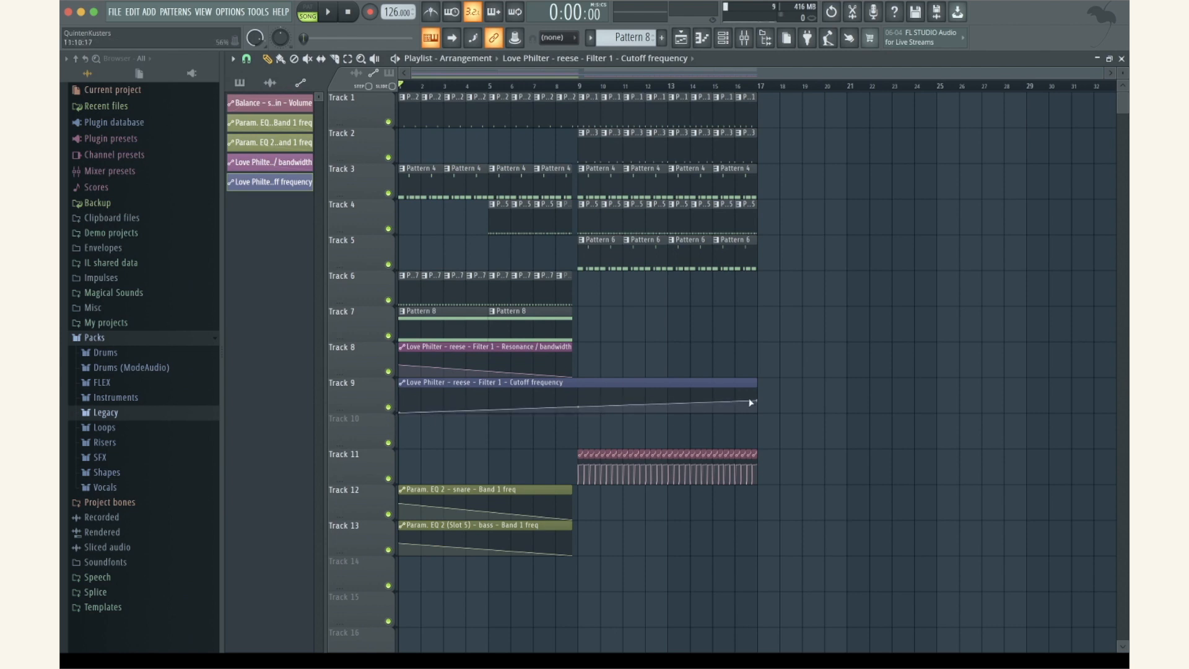
left_click(745, 41)
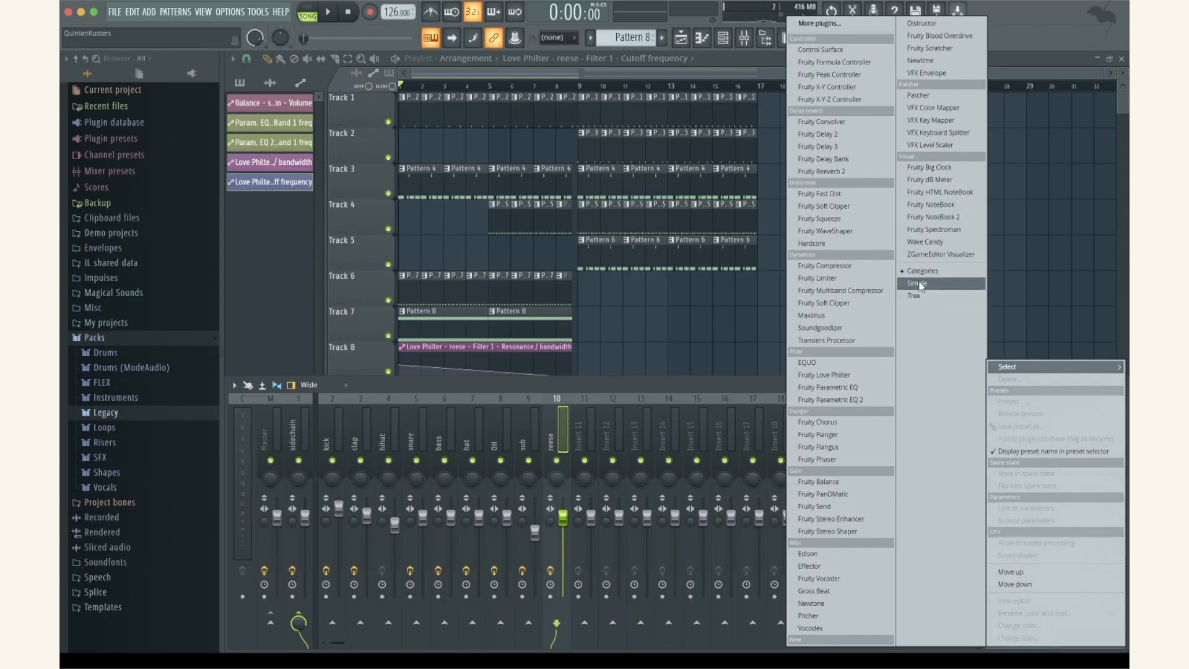
left_click(820, 172)
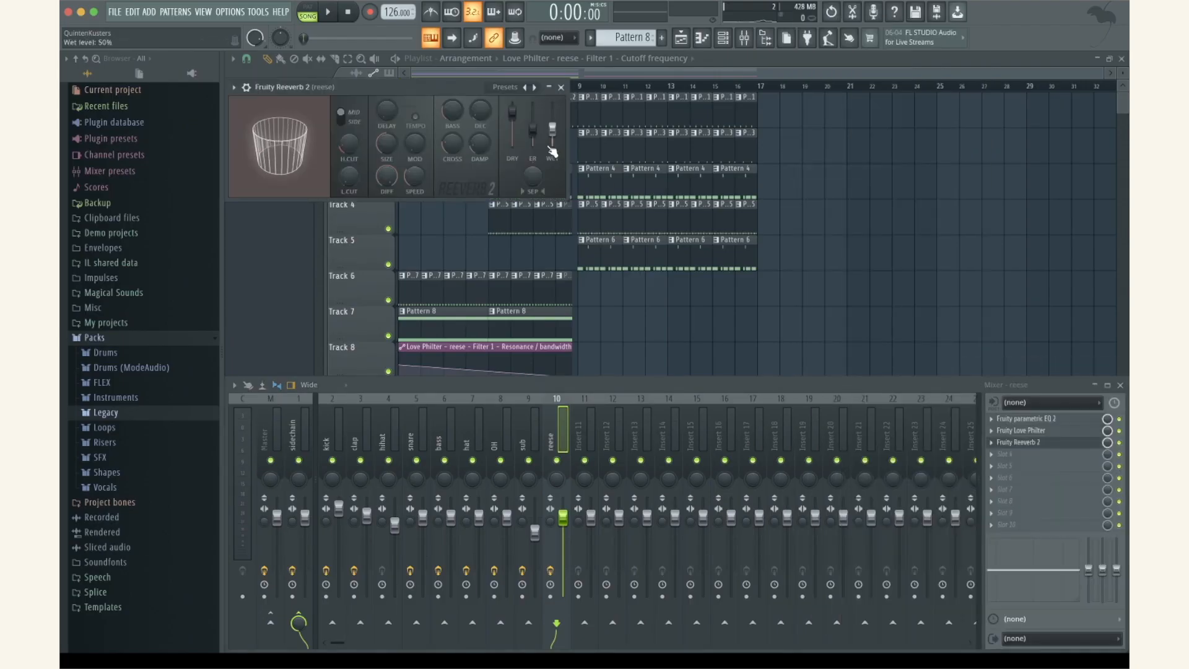
left_click_drag(552, 152, 512, 125)
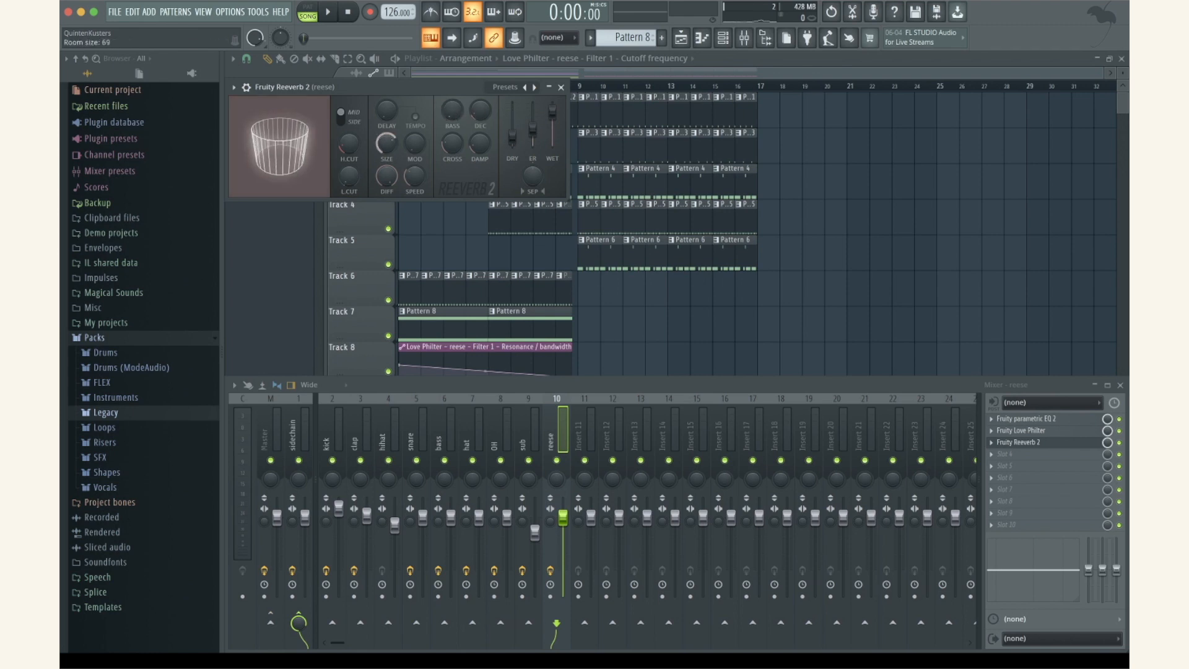
left_click(562, 87)
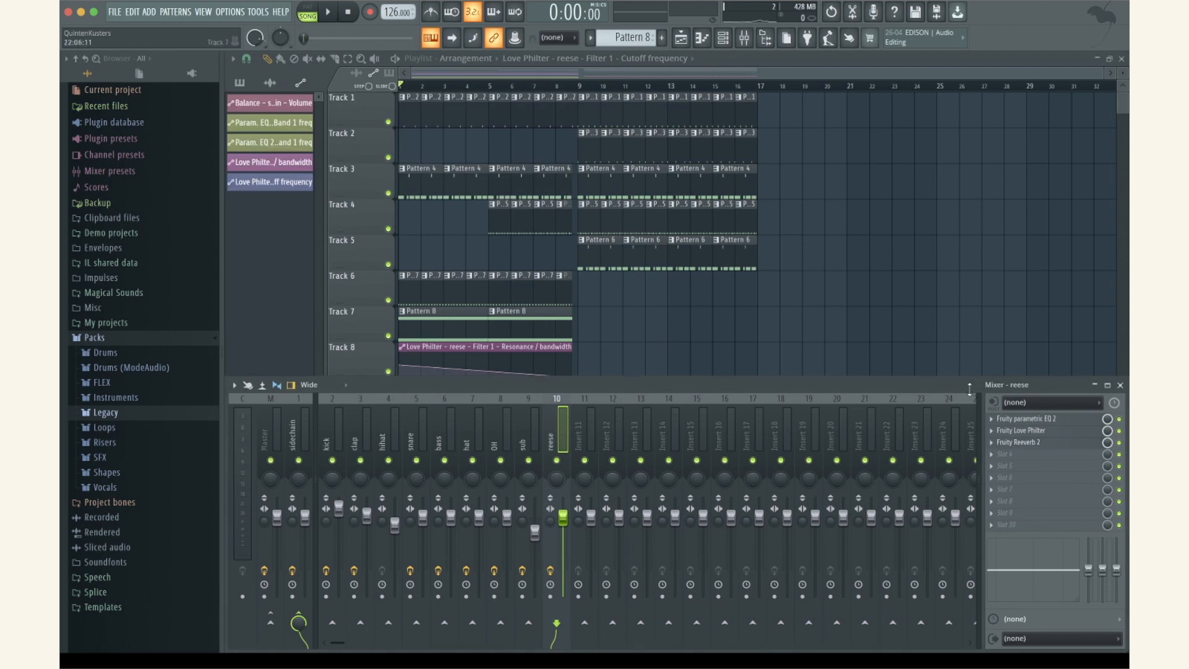
Automate the reese Fruity Reeverb 2's mix level on Track 10, rising from zero to the end of the intro
right_click(1108, 444)
left_click(1075, 528)
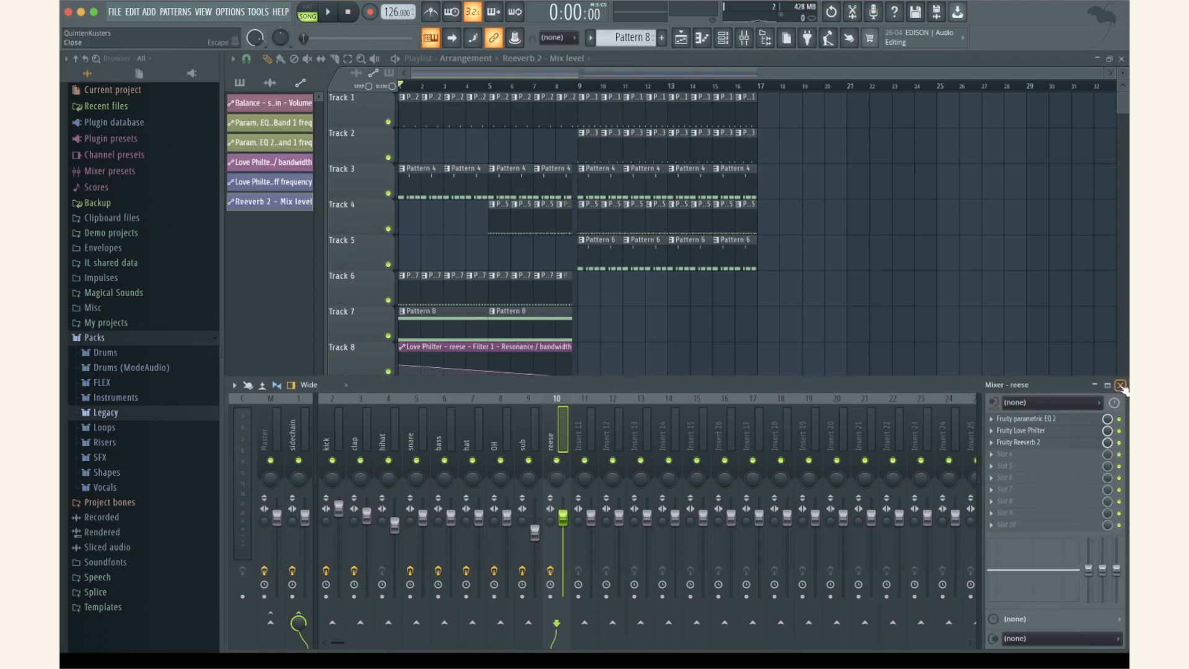
left_click(1121, 386)
left_click_drag(402, 424, 401, 446)
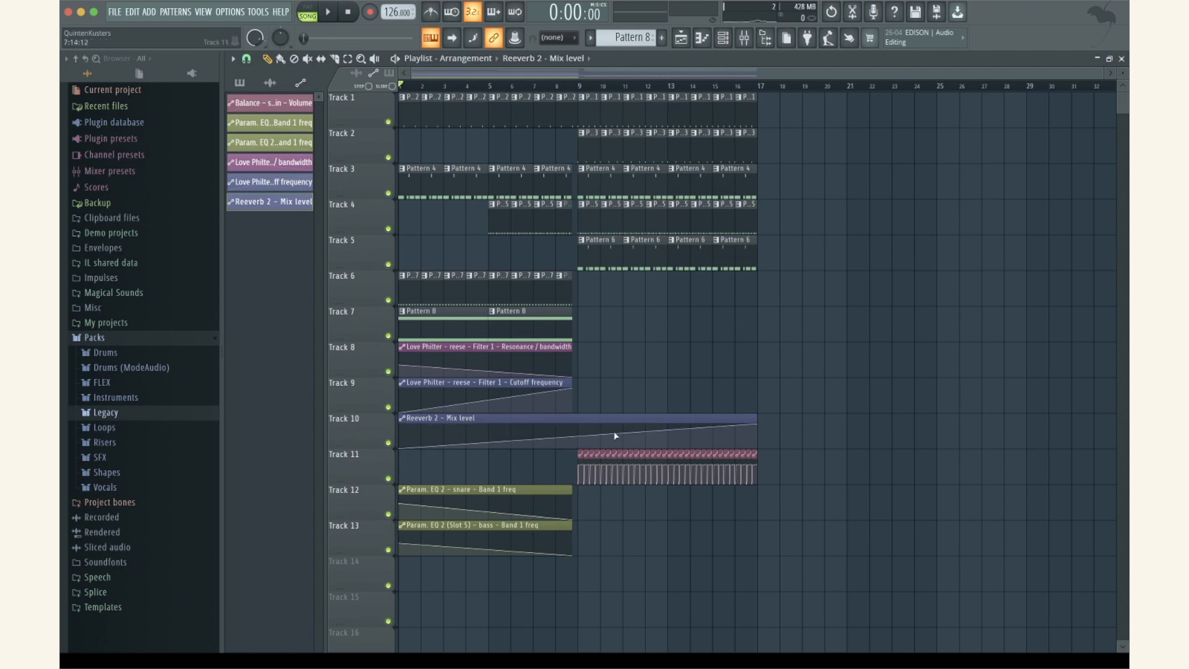
left_click_drag(758, 428, 573, 395)
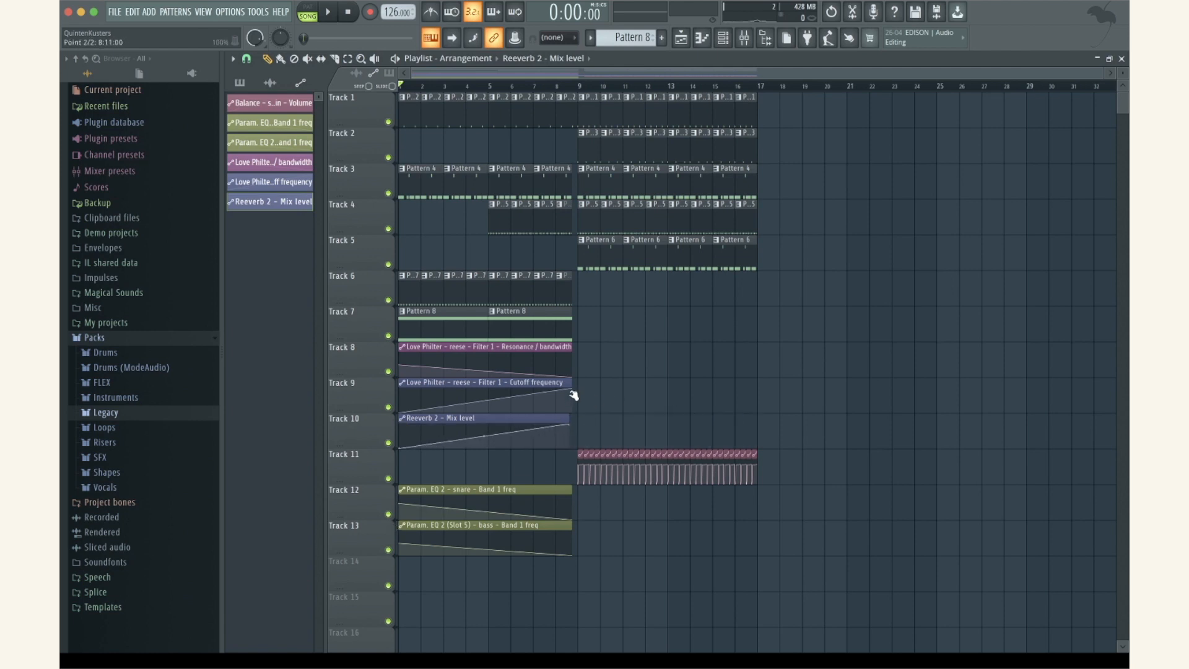
scroll(573, 395, "up", 5)
scroll(563, 450, "down", 5)
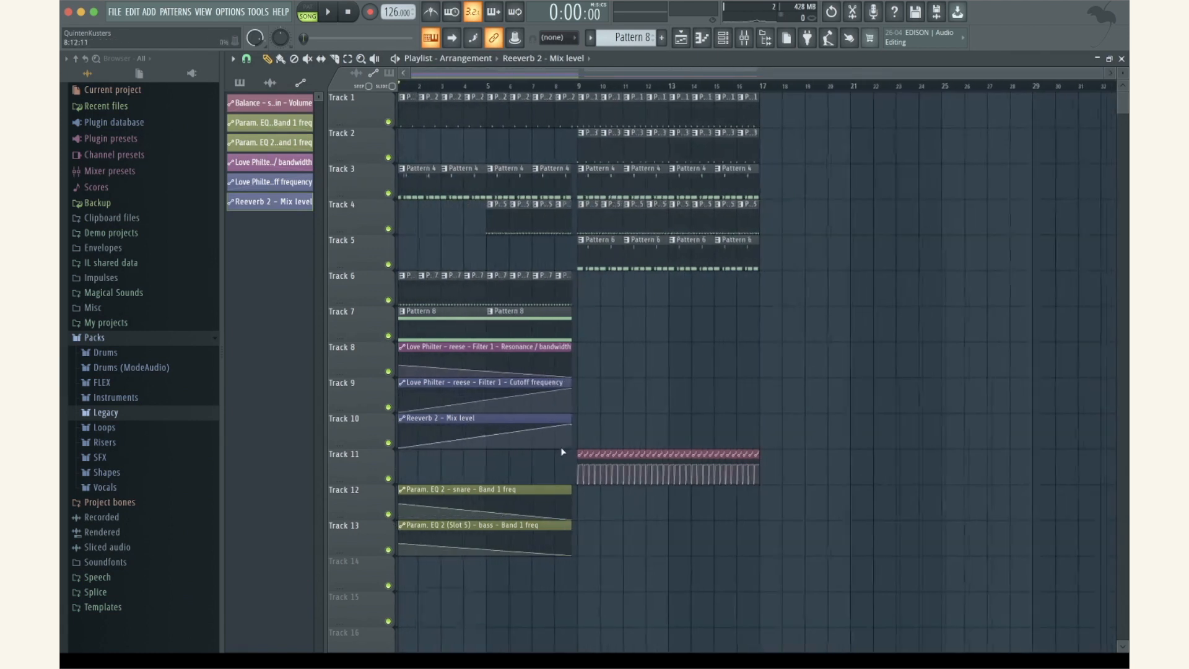
Shorten the two long G3 and D4 notes of 3x Osc #3 in Pattern 8 to one sixteenth each
left_click(723, 37)
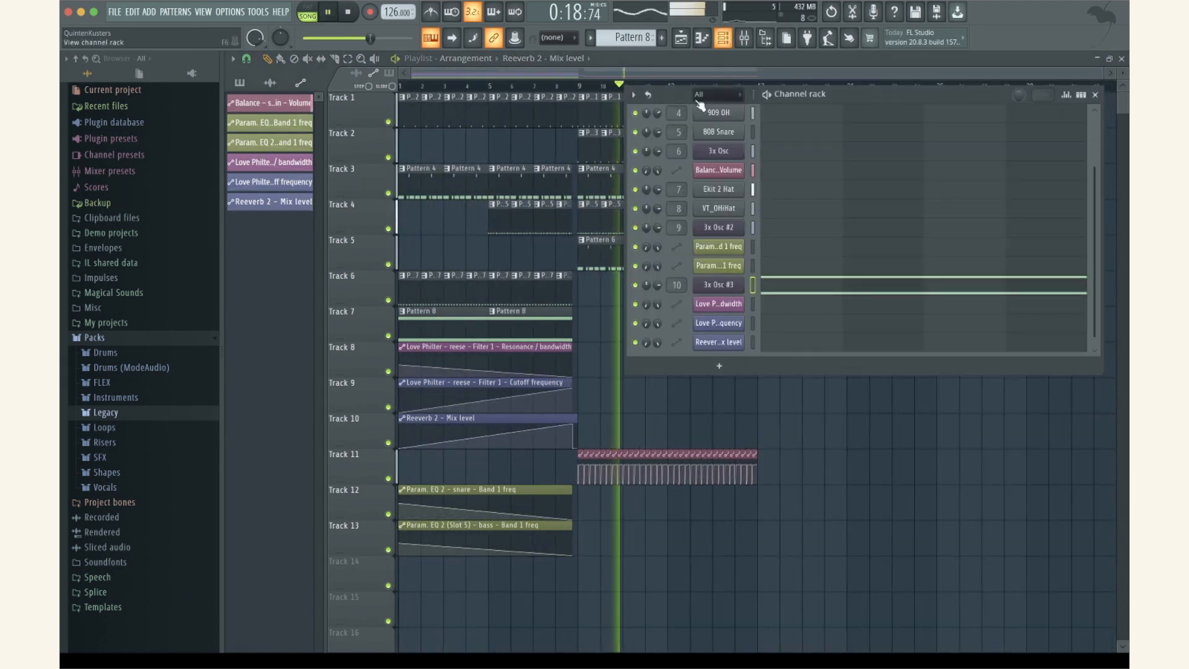
left_click(791, 289)
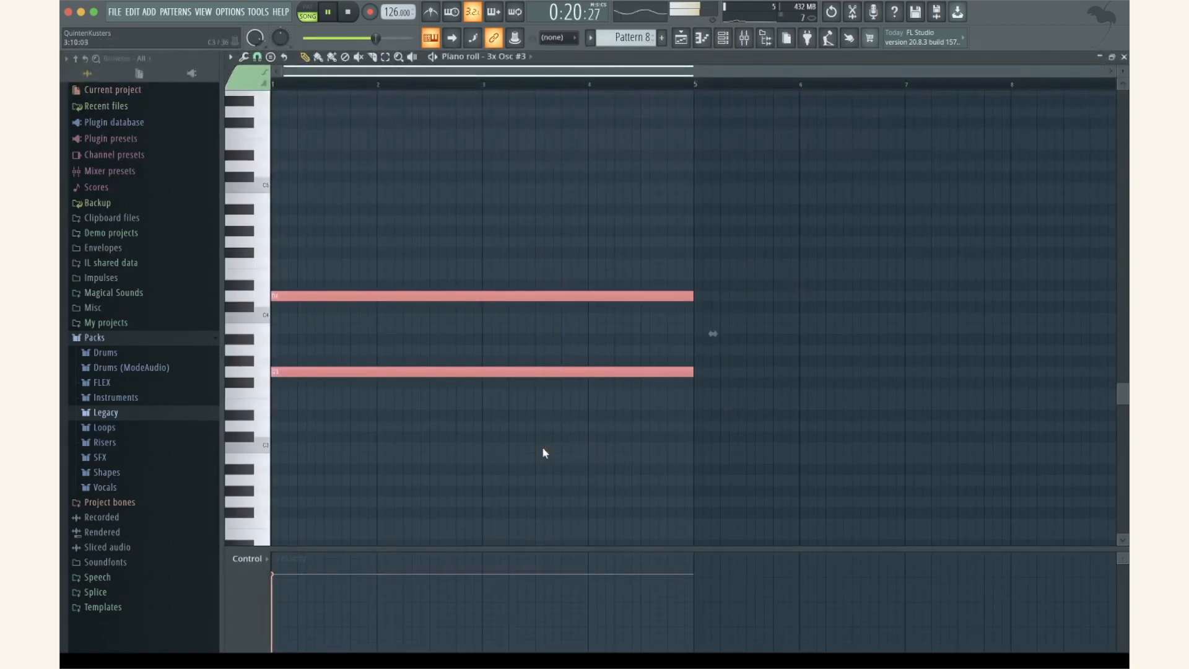
mouse_move(686, 372)
left_mouse_down()
mouse_move(275, 375)
mouse_move(491, 370)
mouse_move(318, 306)
left_mouse_up()
key("space")
key("space")
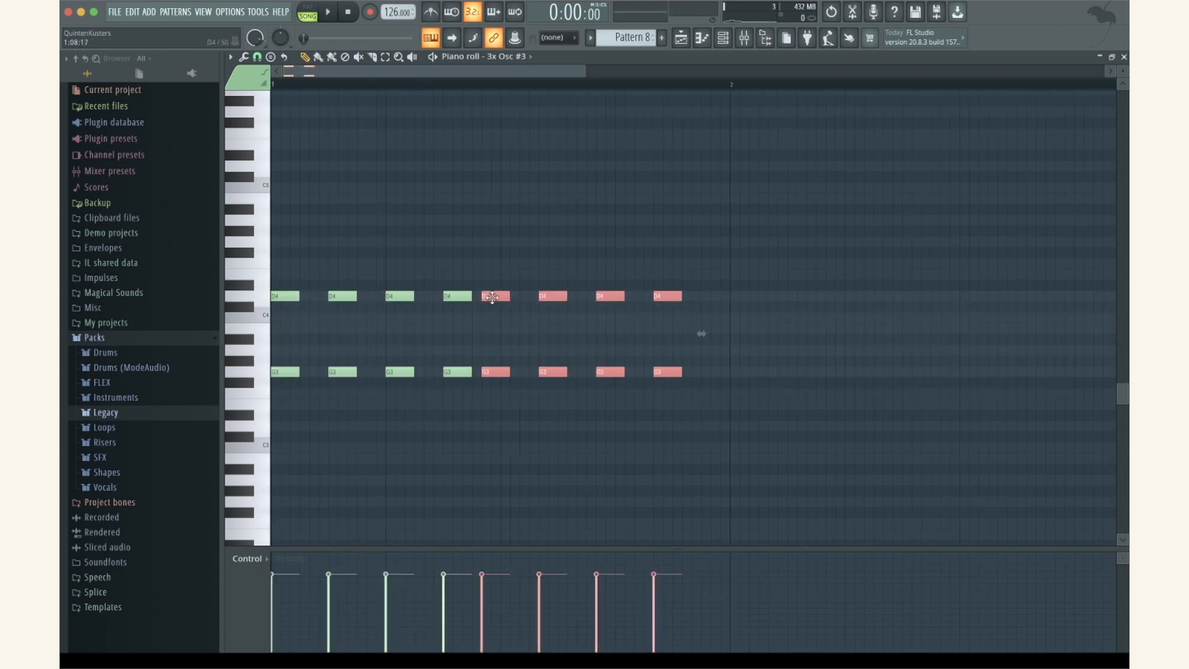
Repeat the short G3 and D4 notes every eighth note across Pattern 8's four bars
left_click_drag(492, 299, 511, 298)
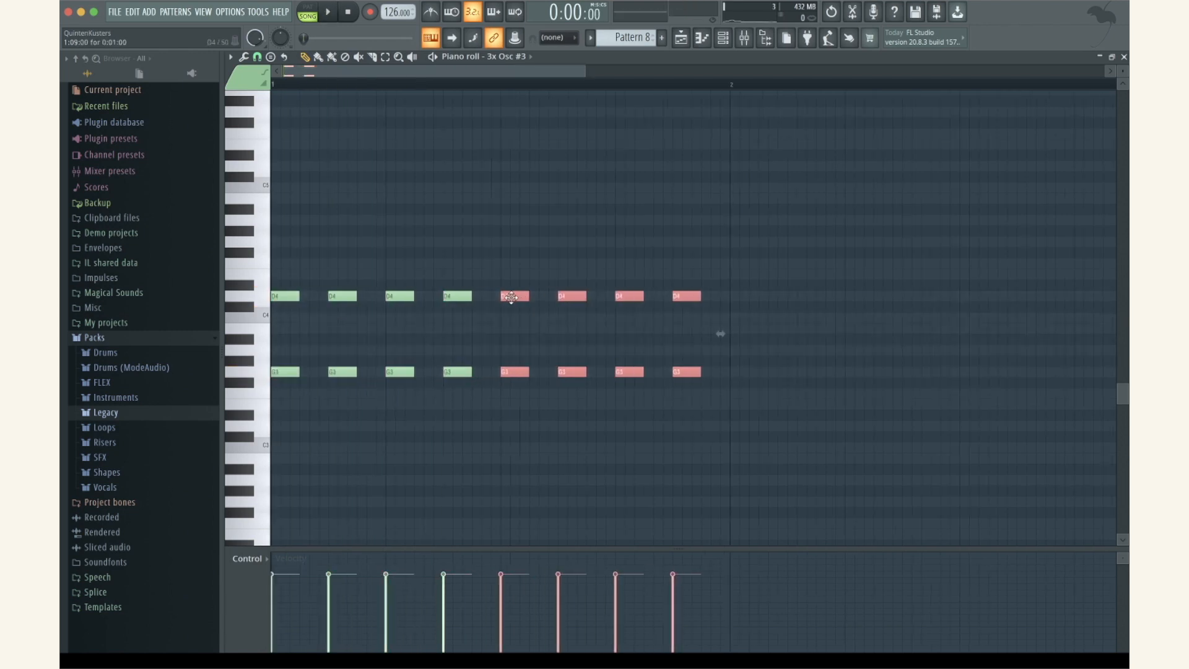
left_click_drag(696, 249, 75, 486)
scroll(451, 402, "down", 5)
scroll(563, 362, "up", 5)
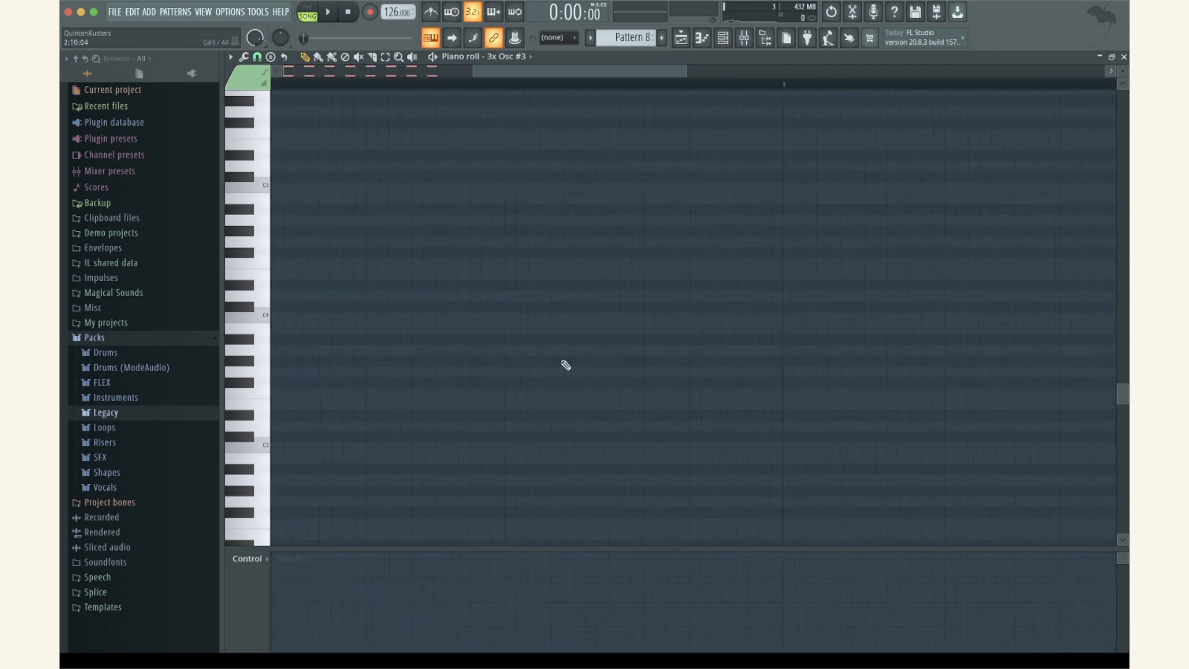
scroll(563, 362, "down", 3)
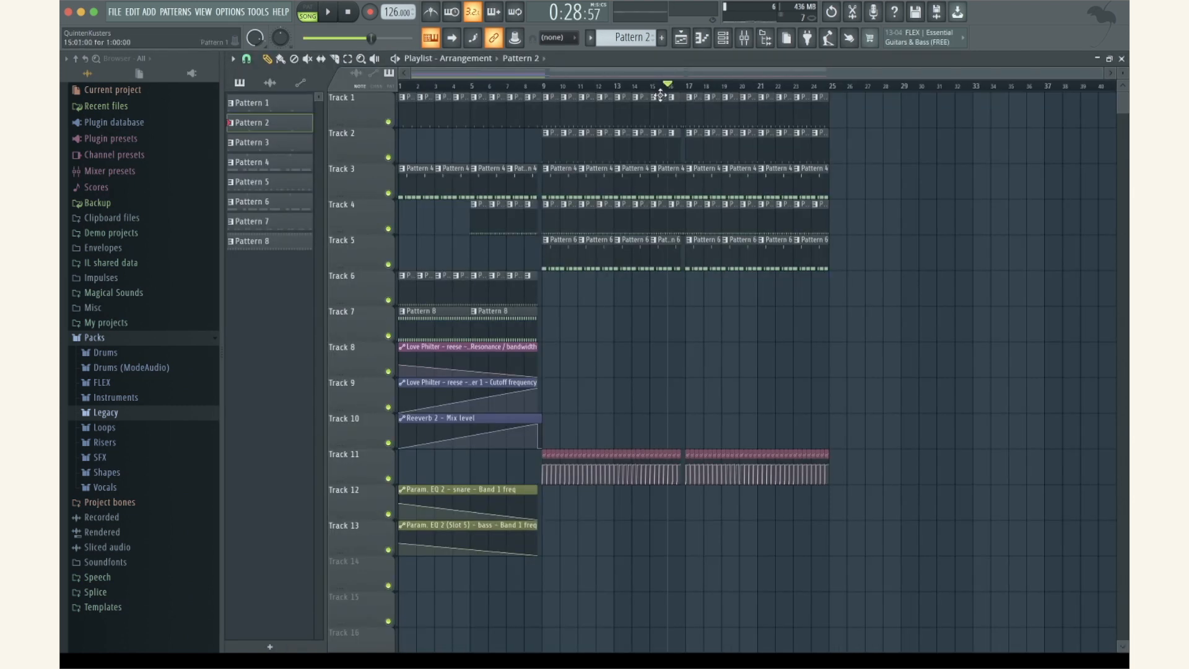
Return the playhead to the start of the arrangement and save the project as NUHOUSETUTORIAL.flp
left_click_drag(659, 87, 272, 68)
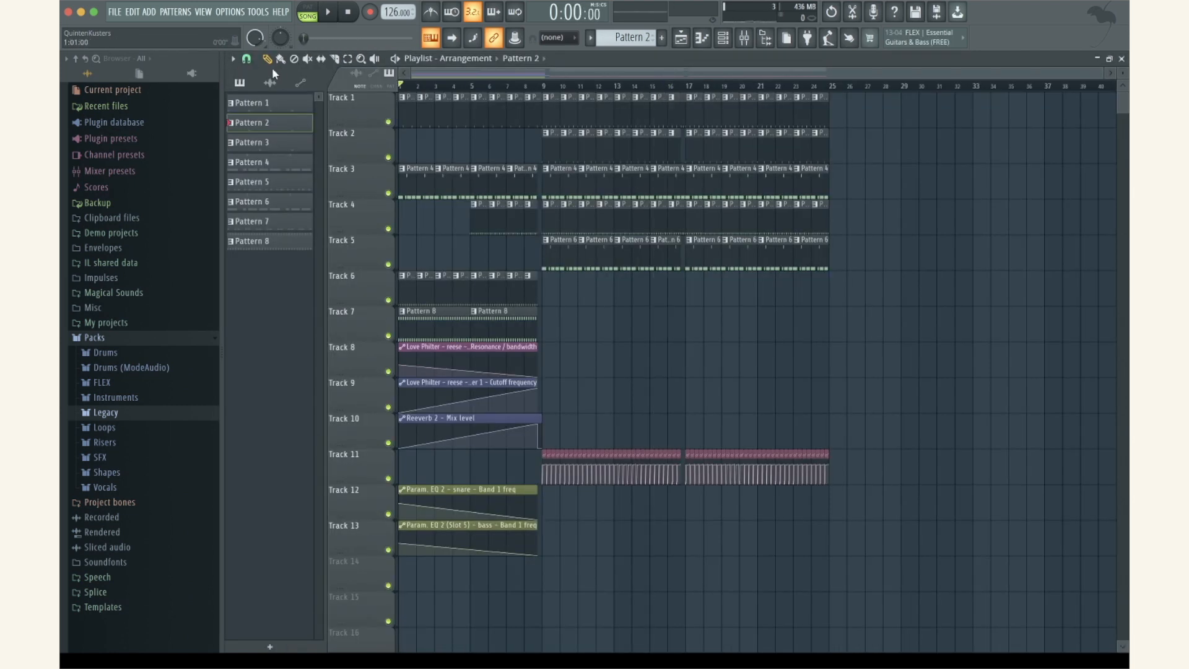
key("super+s")
key("Return")
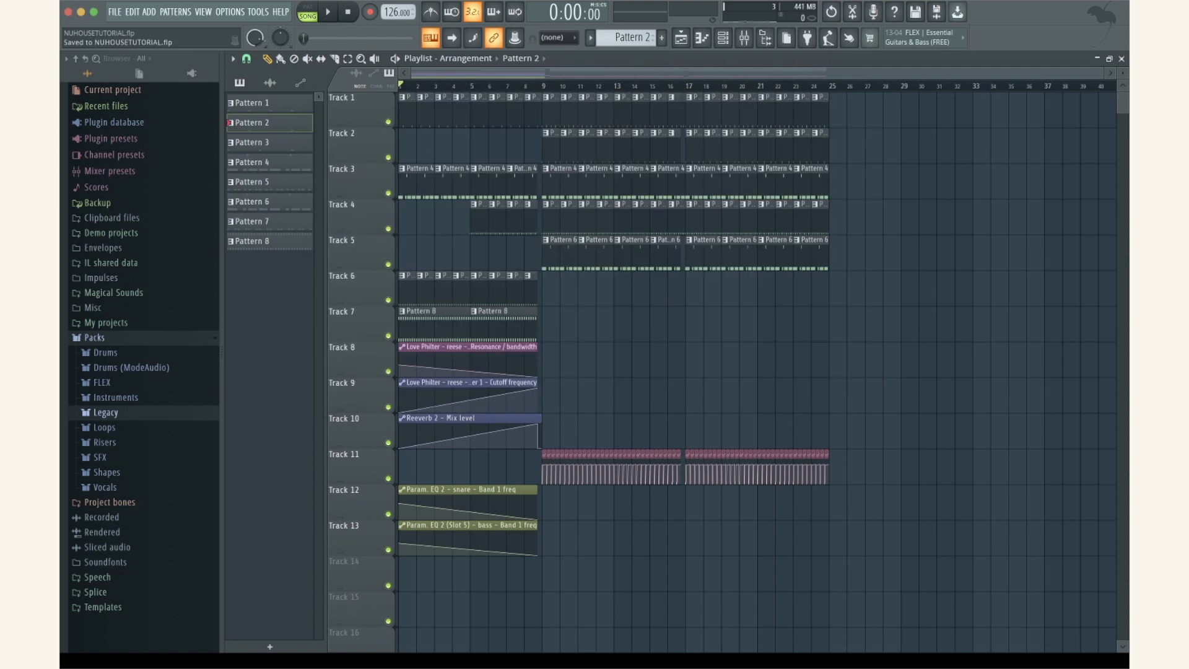